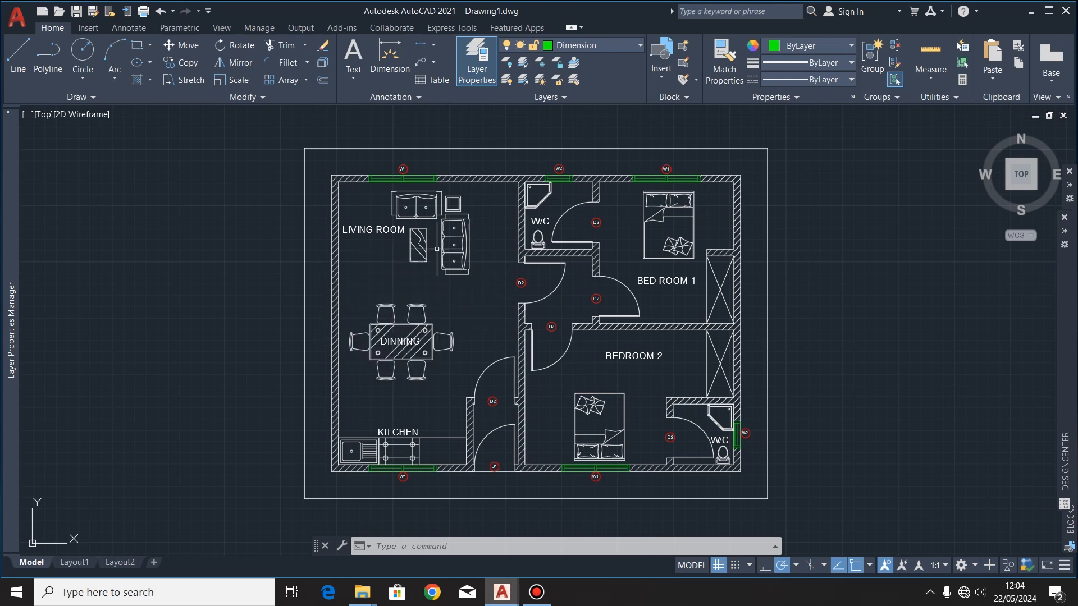
{"action": "scroll", "coordinate": [437, 248], "scroll_direction": "down", "scroll_amount": 2}
{"action": "scroll", "coordinate": [364, 230], "scroll_direction": "up", "scroll_amount": 2}
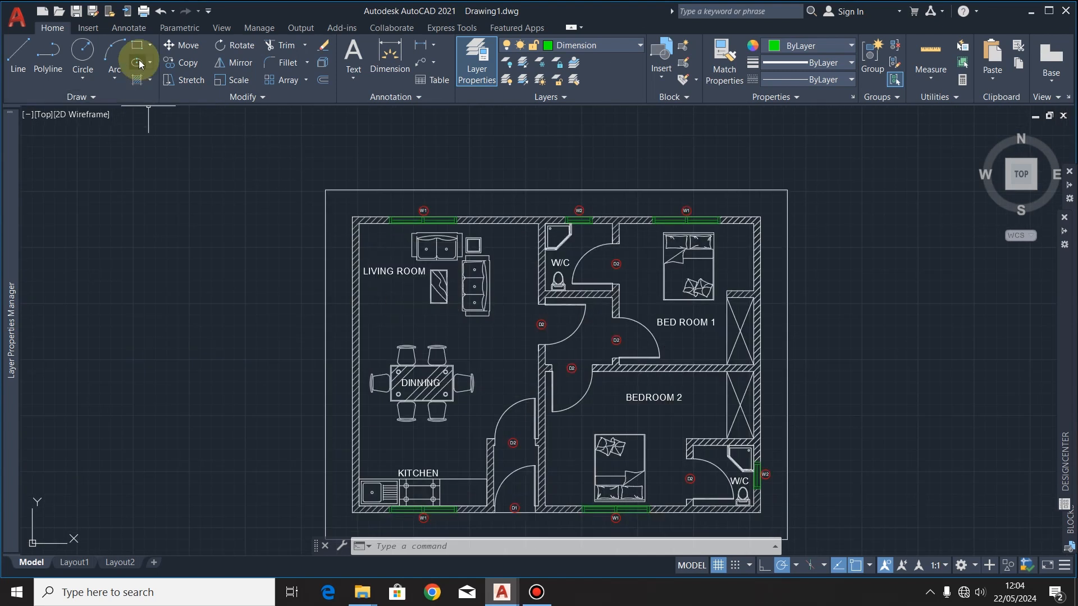
{"action": "left_click", "coordinate": [136, 44]}
{"action": "scroll", "coordinate": [325, 234], "scroll_direction": "down", "scroll_amount": 3}
{"action": "scroll", "coordinate": [343, 251], "scroll_direction": "up", "scroll_amount": 4}
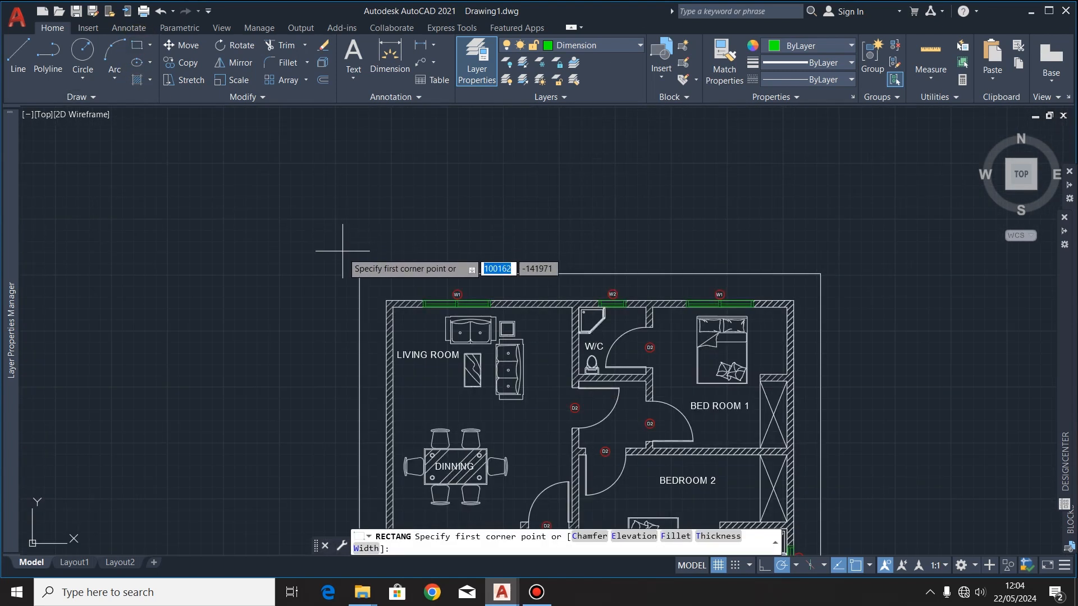
{"action": "left_click", "coordinate": [302, 229]}
{"action": "key", "text": "Escape"}
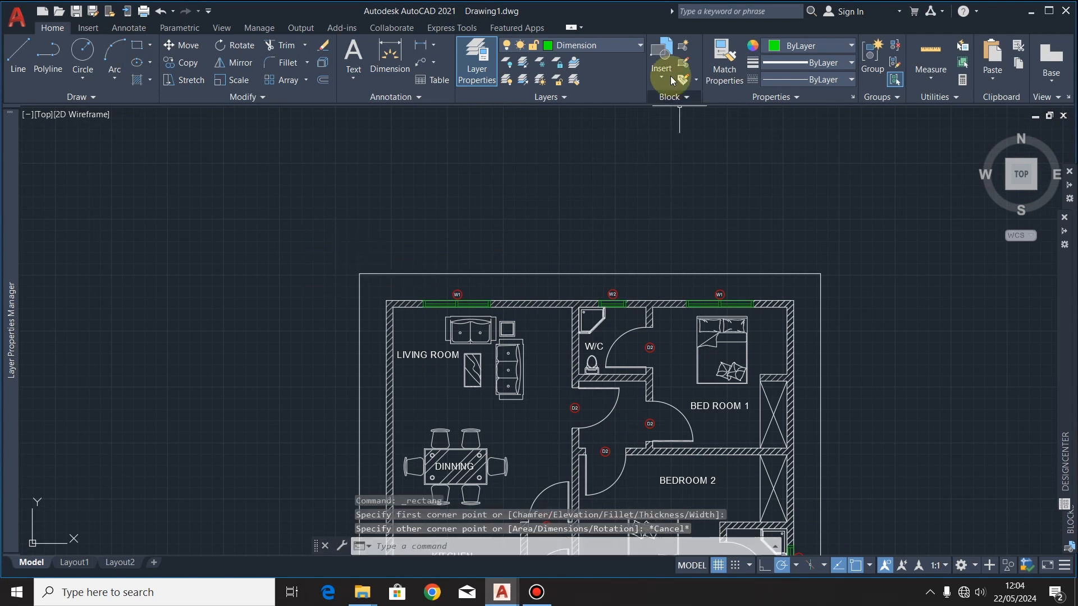
Step: Make walls the current layer and draw a 1000 by 1000 square outside the plan's upper-left corner
{"action": "left_click", "coordinate": [589, 45]}
{"action": "left_click", "coordinate": [589, 280]}
{"action": "left_click", "coordinate": [147, 47]}
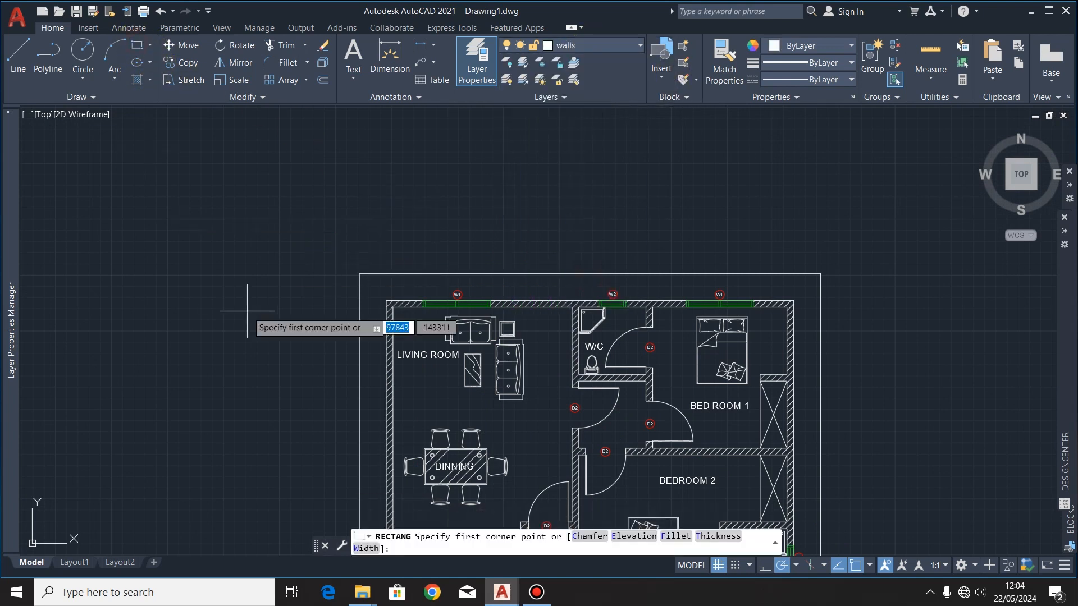
{"action": "left_click", "coordinate": [230, 206]}
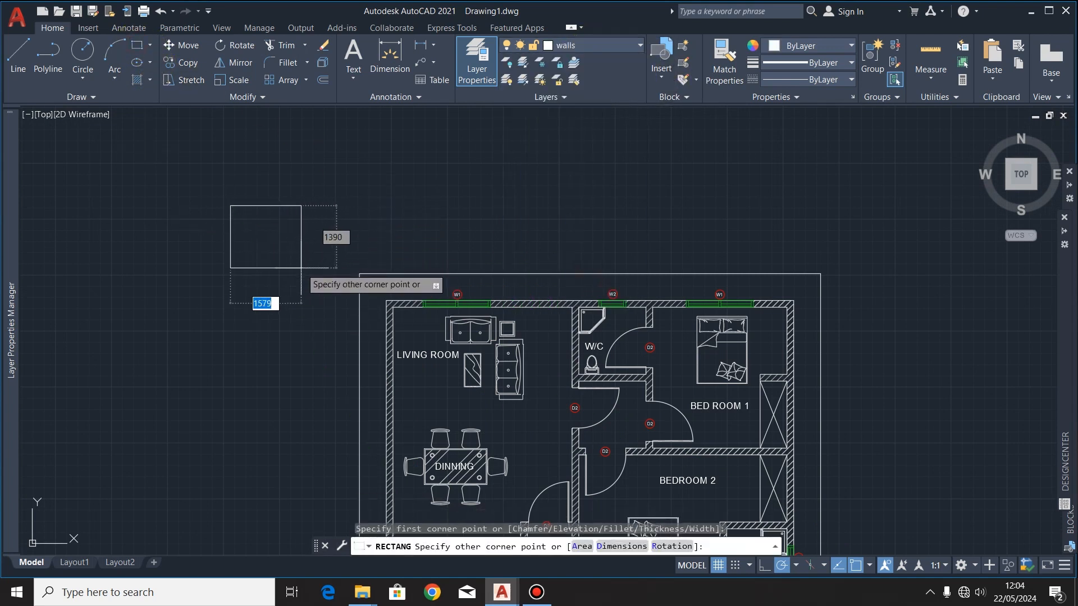
{"action": "type", "text": "1000"}
{"action": "key", "text": "Tab"}
{"action": "type", "text": "10"}
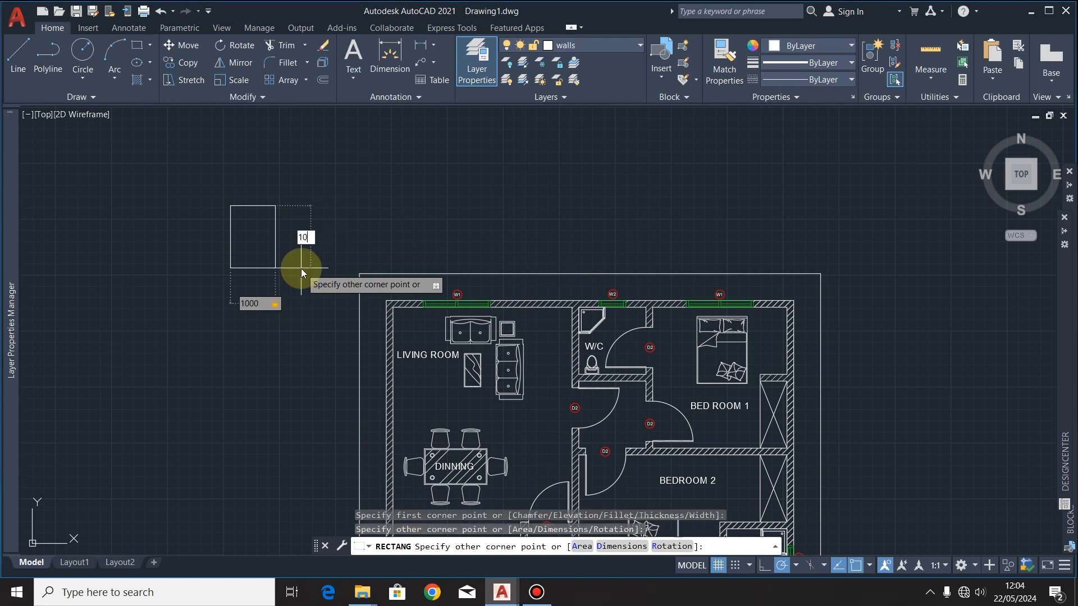
{"action": "type", "text": "00"}
{"action": "key", "text": "Return"}
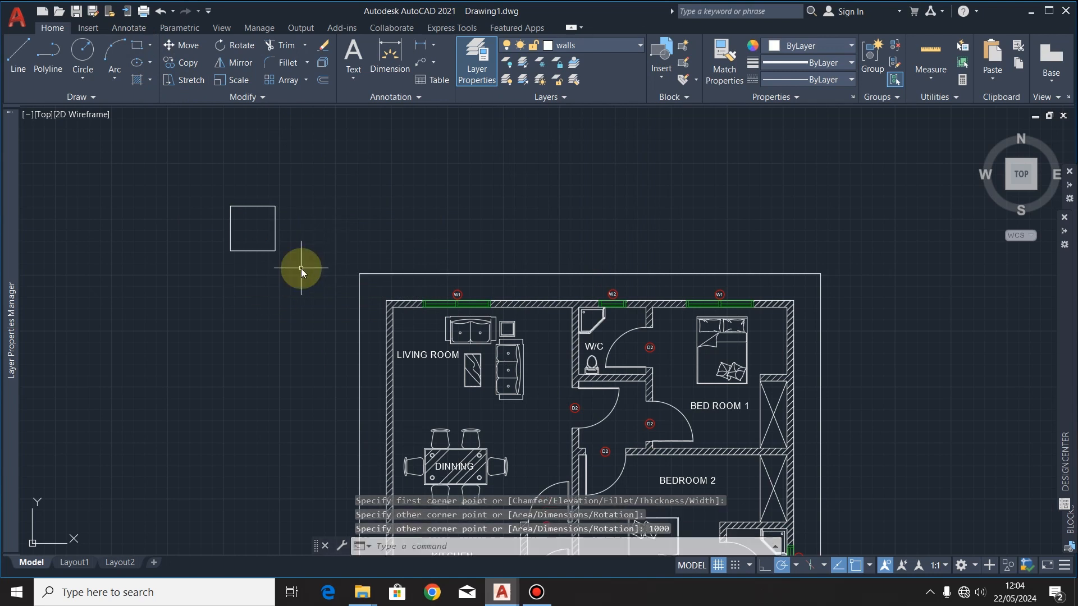
Step: Move the square so its lower-right corner meets the upper-left corner of the rectangle around the plan
{"action": "left_click", "coordinate": [275, 250]}
{"action": "left_click", "coordinate": [182, 45]}
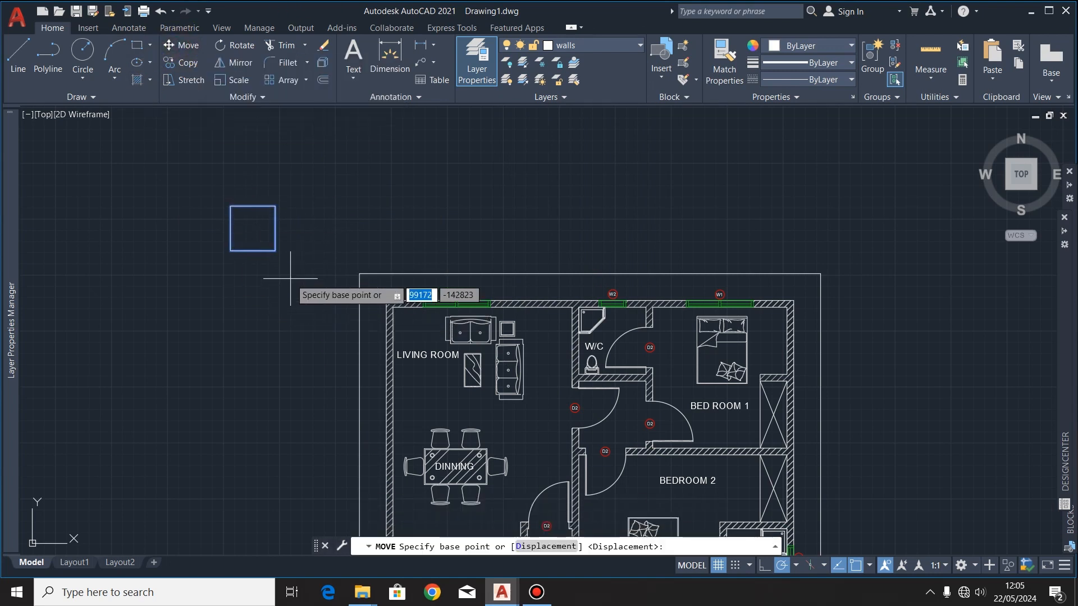
{"action": "left_click", "coordinate": [275, 250]}
{"action": "left_click", "coordinate": [359, 274]}
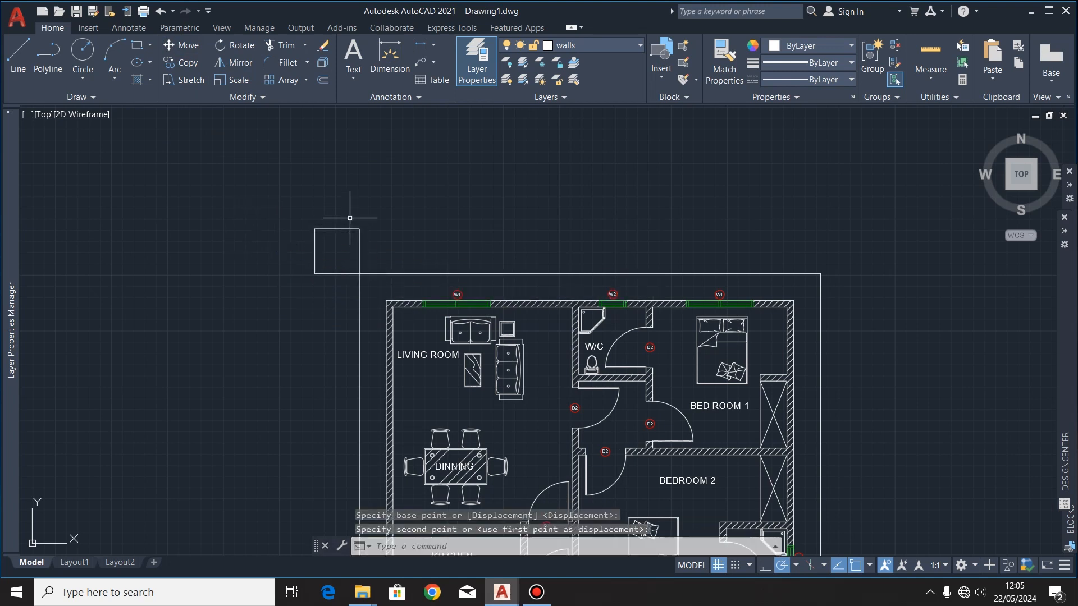
Step: Assign the corner square to the Defpoints layer
{"action": "left_click", "coordinate": [368, 214]}
{"action": "left_click", "coordinate": [307, 278]}
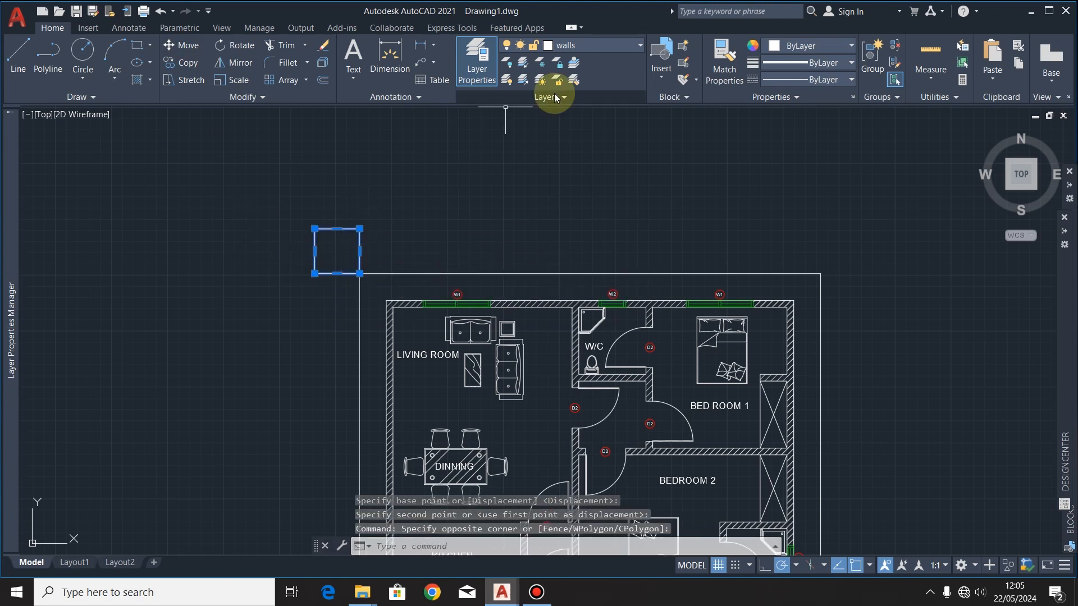
{"action": "left_click", "coordinate": [601, 45]}
{"action": "left_click", "coordinate": [601, 89]}
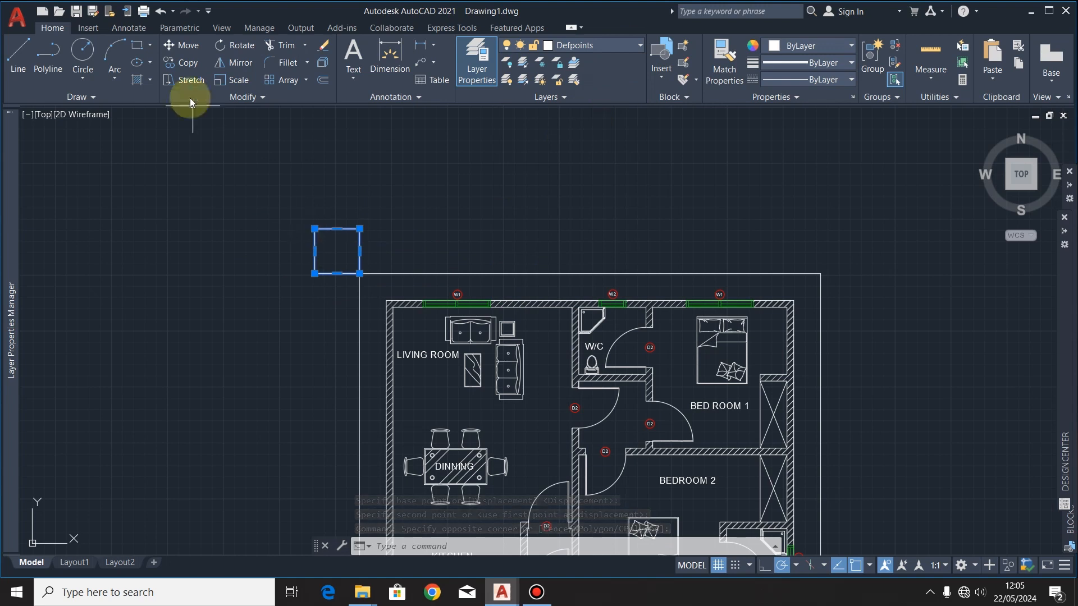
Step: Copy the square from its upper-left corner to the lower-right corner of the rectangle around the plan
{"action": "left_click", "coordinate": [180, 62]}
{"action": "left_click", "coordinate": [314, 229]}
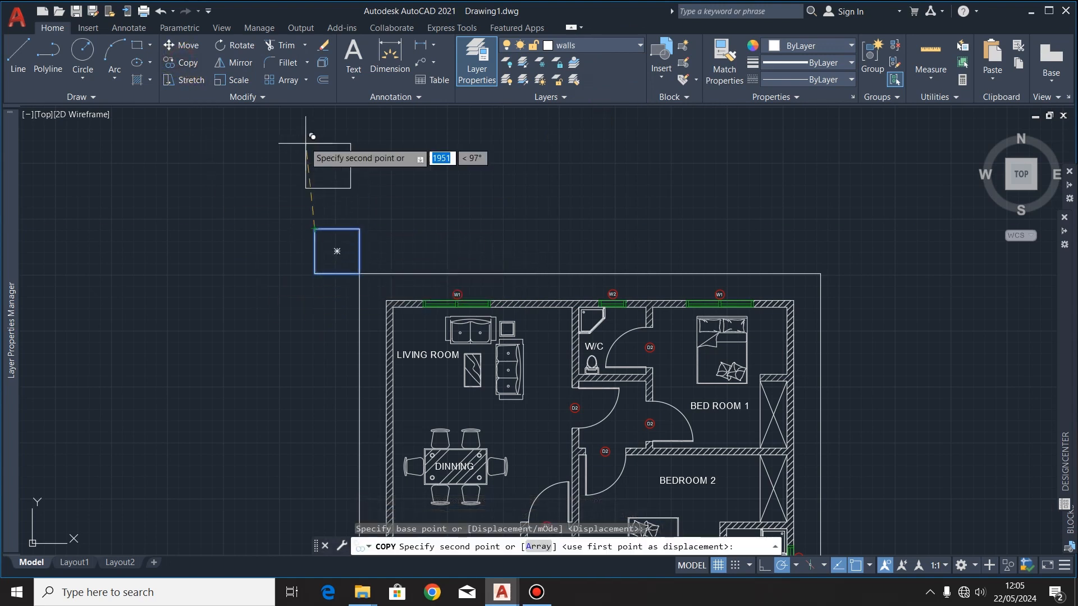
{"action": "scroll", "coordinate": [313, 136], "scroll_direction": "down", "scroll_amount": 5}
{"action": "scroll", "coordinate": [349, 234], "scroll_direction": "up", "scroll_amount": 5}
{"action": "left_click", "coordinate": [428, 337]}
{"action": "scroll", "coordinate": [527, 388], "scroll_direction": "down", "scroll_amount": 4}
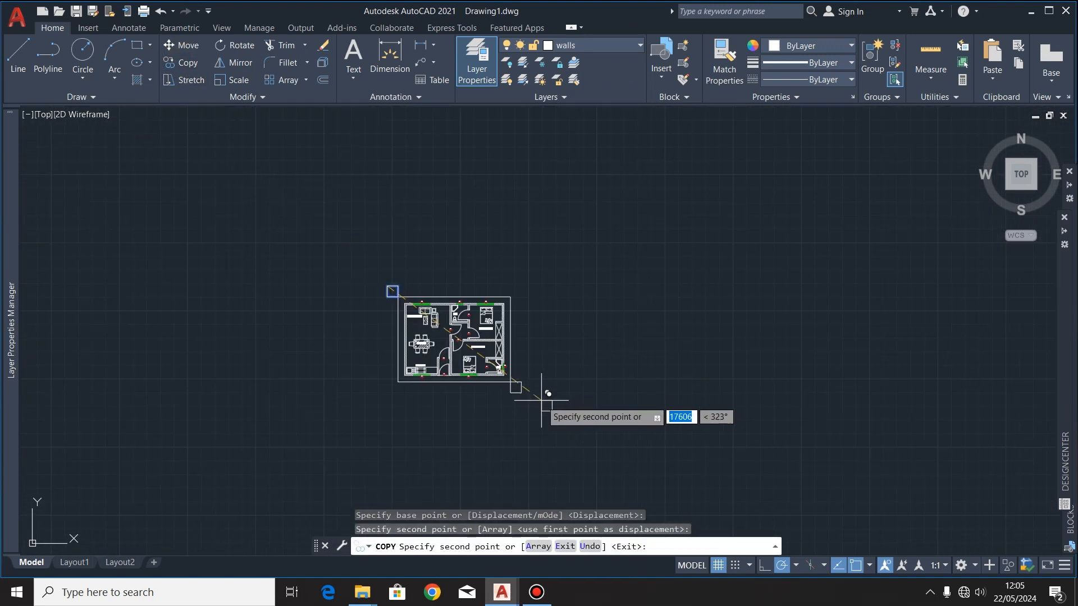
{"action": "key", "text": "Escape"}
{"action": "scroll", "coordinate": [508, 342], "scroll_direction": "up", "scroll_amount": 2}
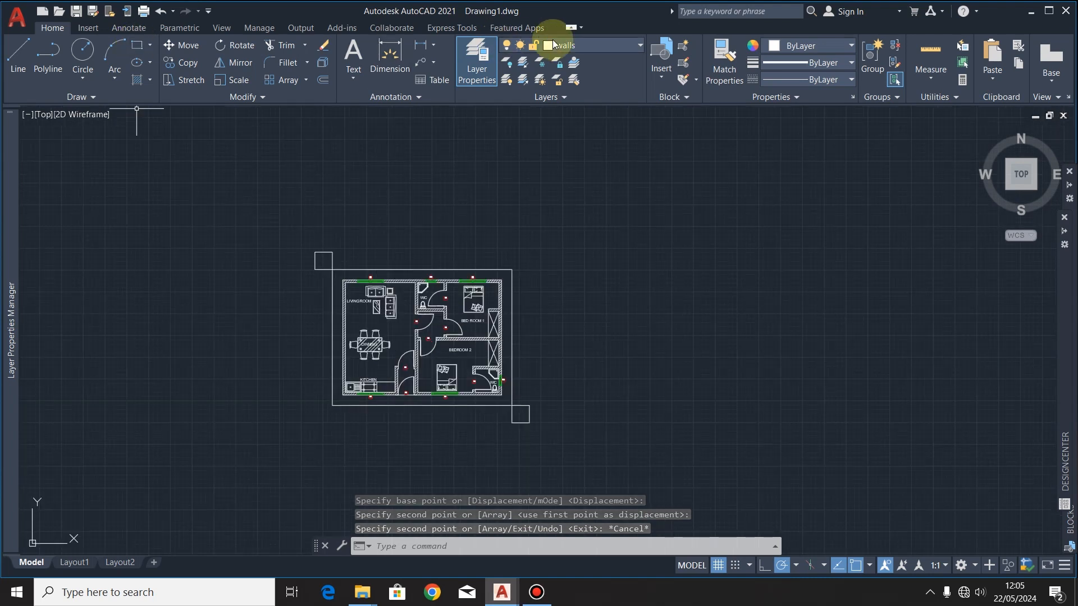
Step: Make Defpoints the current layer and draw an outer rectangle between the outermost corners of the two squares
{"action": "left_click", "coordinate": [550, 45]}
{"action": "left_click", "coordinate": [579, 95]}
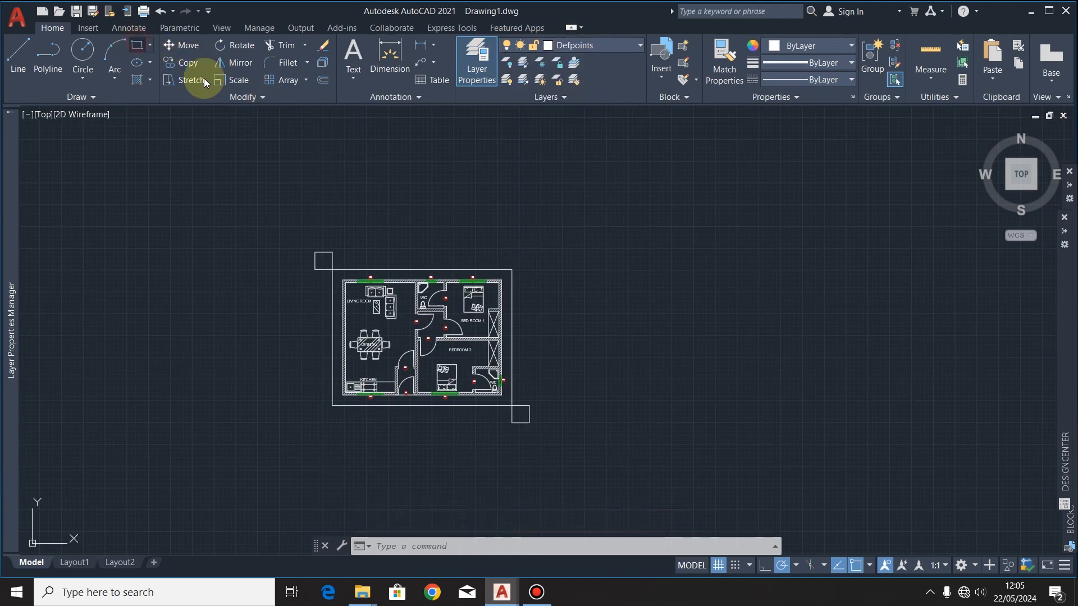
{"action": "scroll", "coordinate": [306, 241], "scroll_direction": "up", "scroll_amount": 4}
{"action": "left_click", "coordinate": [318, 245]}
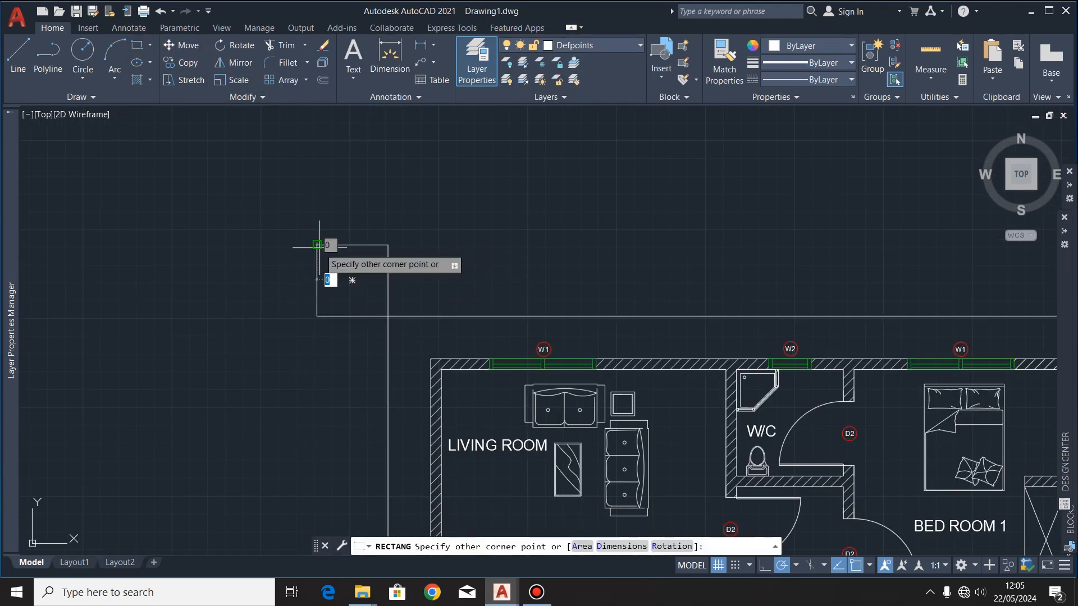
{"action": "scroll", "coordinate": [224, 236], "scroll_direction": "down", "scroll_amount": 6}
{"action": "scroll", "coordinate": [390, 346], "scroll_direction": "up", "scroll_amount": 4}
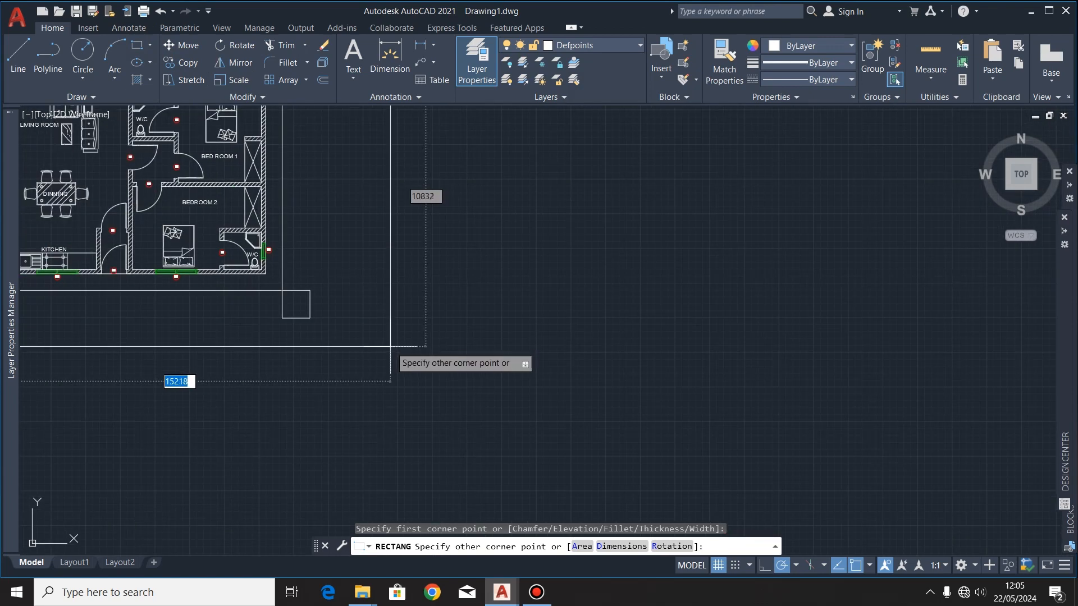
{"action": "scroll", "coordinate": [391, 346], "scroll_direction": "down", "scroll_amount": 4}
{"action": "scroll", "coordinate": [330, 320], "scroll_direction": "up", "scroll_amount": 6}
{"action": "left_click", "coordinate": [333, 323]}
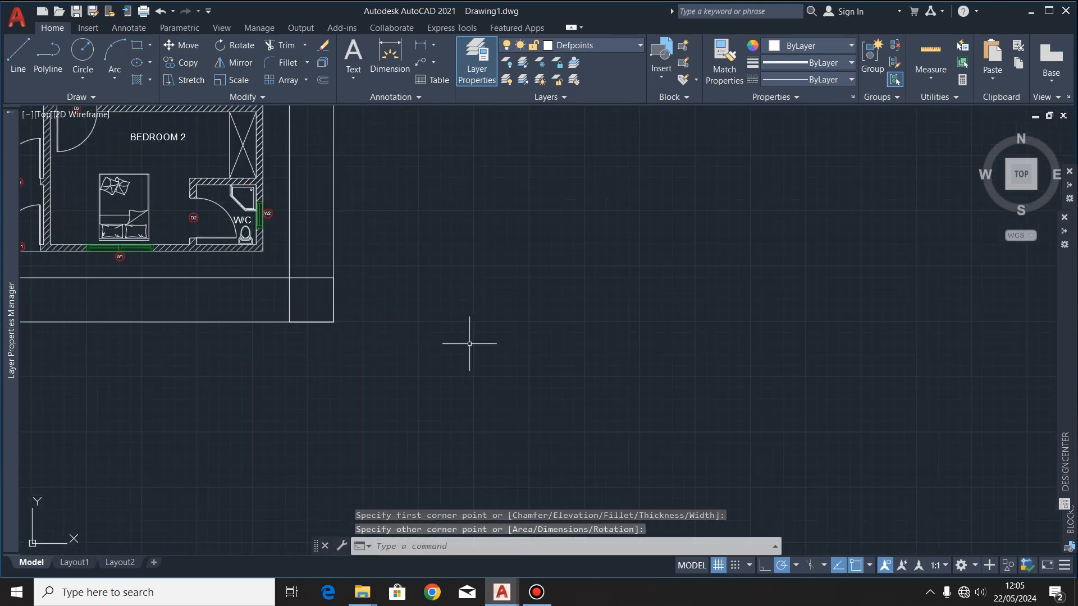
Step: Delete both corner squares, keeping the two rectangles around the plan
{"action": "scroll", "coordinate": [604, 382], "scroll_direction": "down", "scroll_amount": 6}
{"action": "scroll", "coordinate": [563, 324], "scroll_direction": "up", "scroll_amount": 2}
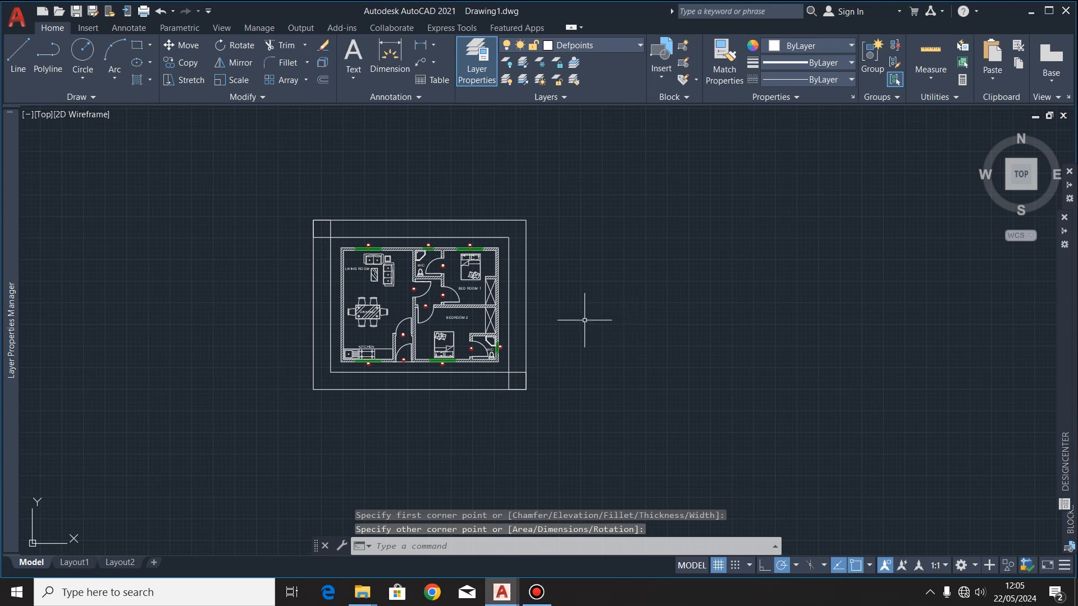
{"action": "scroll", "coordinate": [522, 288], "scroll_direction": "up", "scroll_amount": 2}
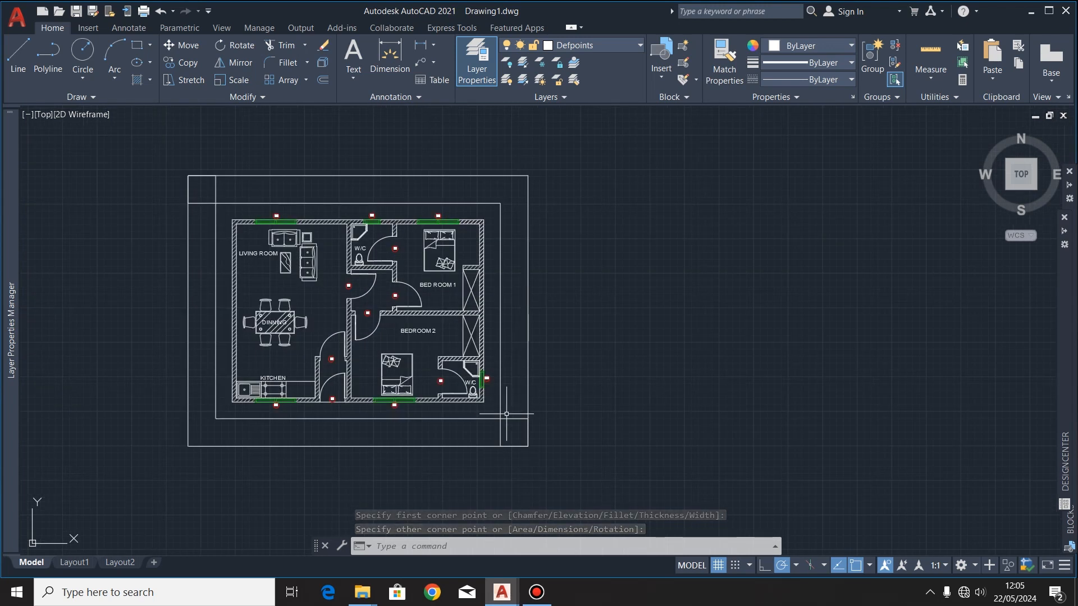
{"action": "left_click", "coordinate": [217, 191]}
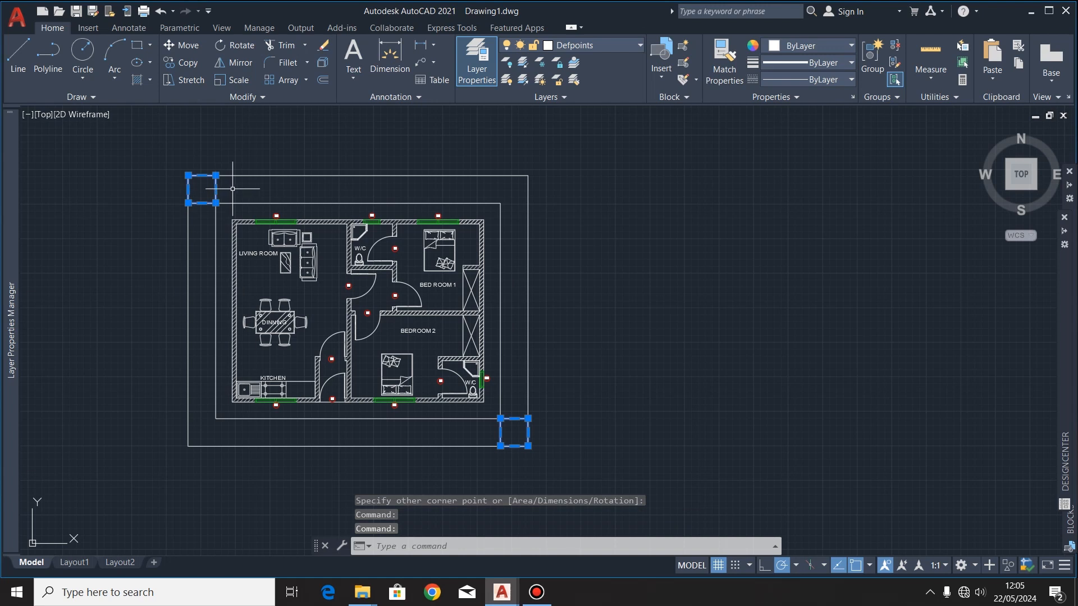
{"action": "key", "text": "Delete"}
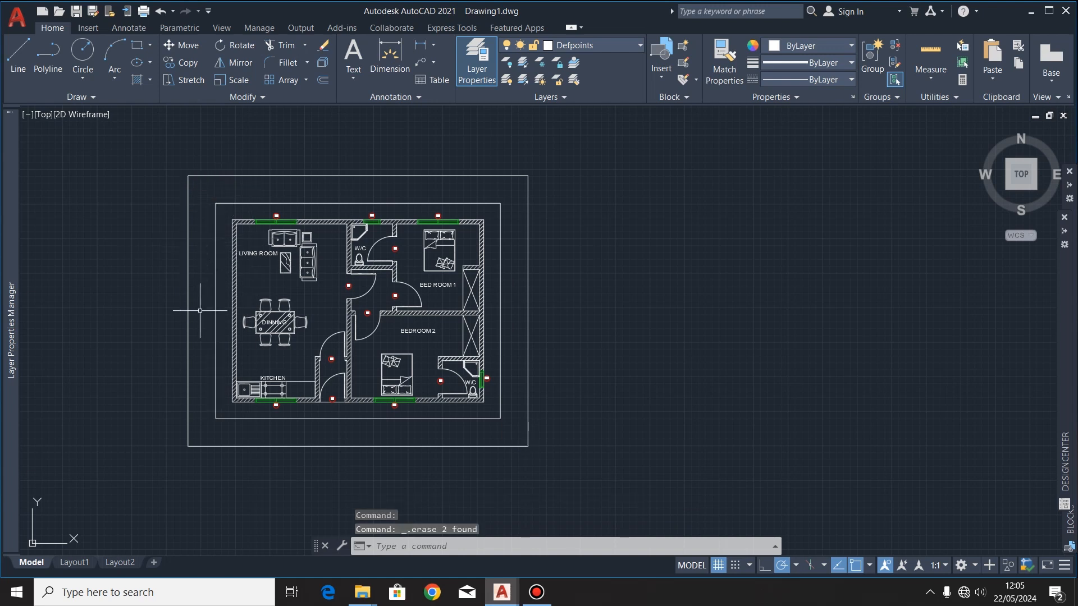
Step: Offset the outer face line of the left exterior wall 75 inward to create its centre line
{"action": "scroll", "coordinate": [200, 310], "scroll_direction": "up", "scroll_amount": 4}
{"action": "scroll", "coordinate": [274, 347], "scroll_direction": "up", "scroll_amount": 4}
{"action": "left_click", "coordinate": [282, 363]}
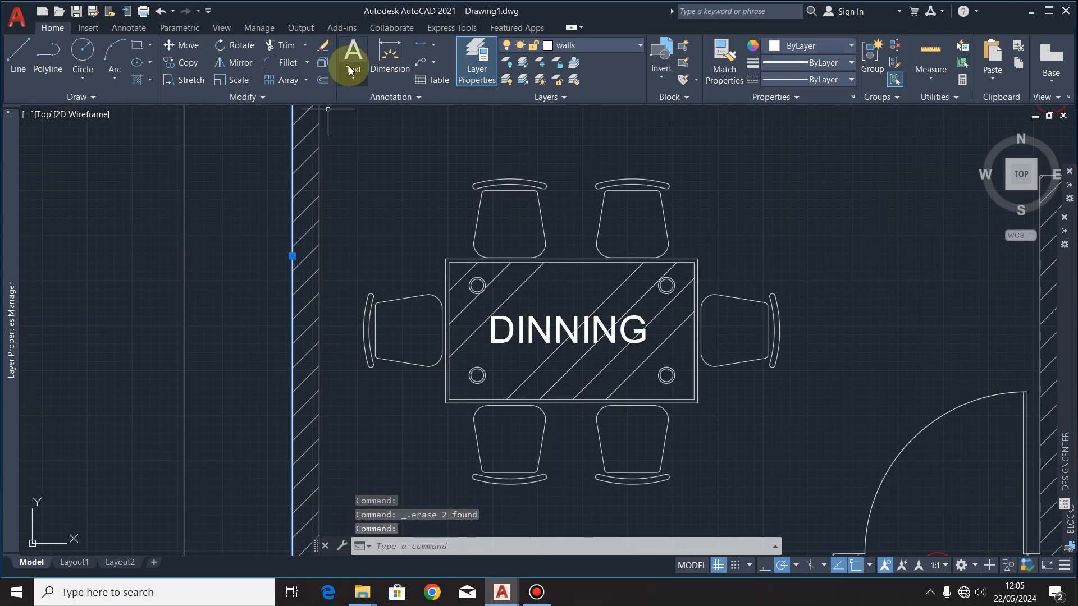
{"action": "left_click", "coordinate": [324, 79]}
{"action": "left_click", "coordinate": [292, 256]}
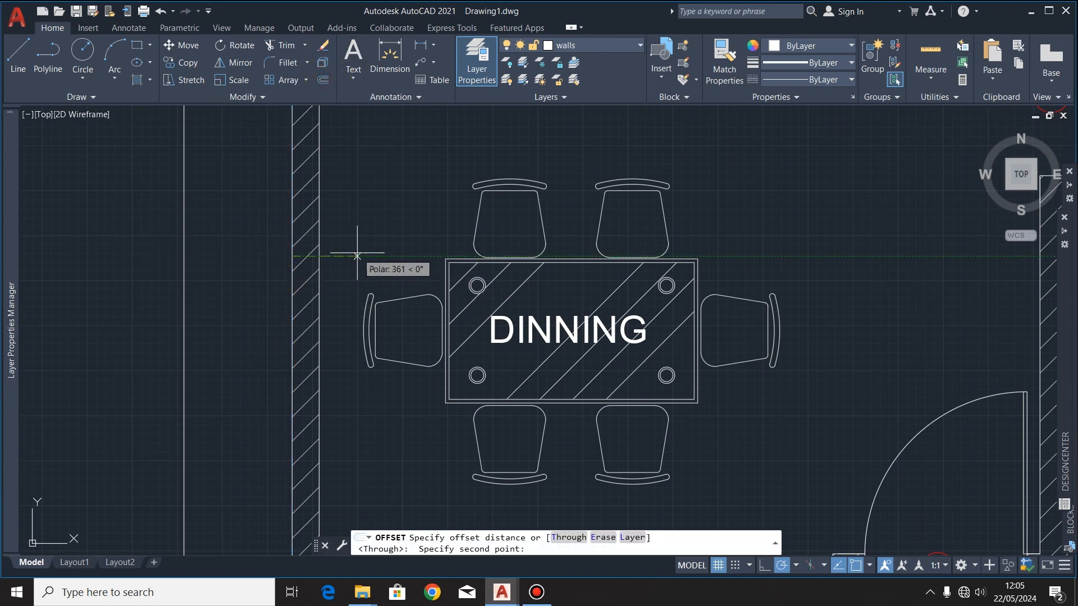
{"action": "left_click", "coordinate": [357, 254]}
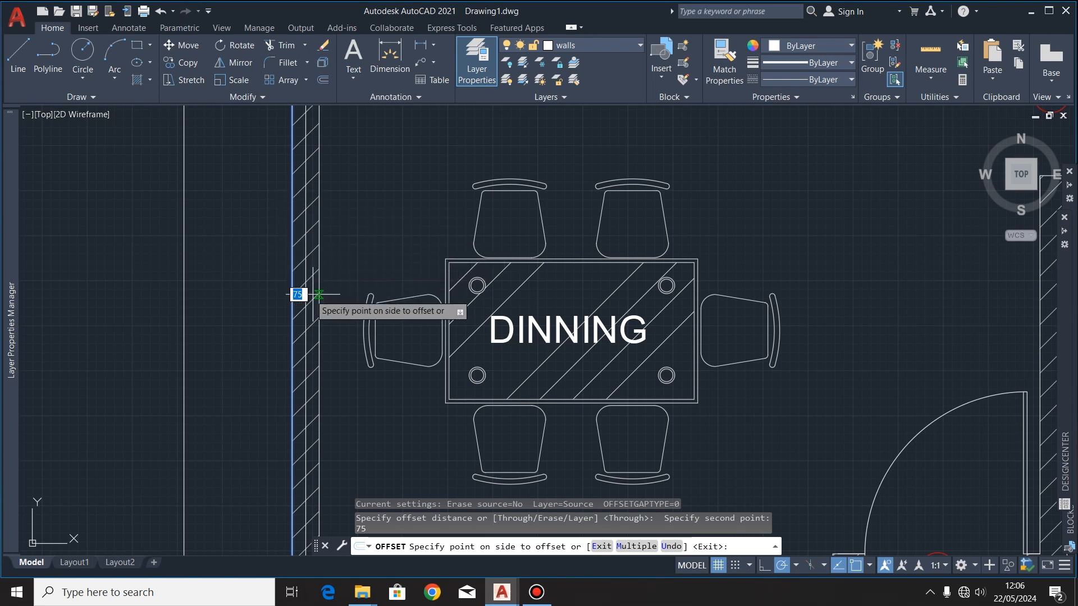
{"action": "left_click", "coordinate": [360, 278]}
Step: Extend the upper end of the left wall's centre line to the outermost rectangle
{"action": "scroll", "coordinate": [337, 216], "scroll_direction": "down", "scroll_amount": 7}
{"action": "scroll", "coordinate": [334, 223], "scroll_direction": "up", "scroll_amount": 6}
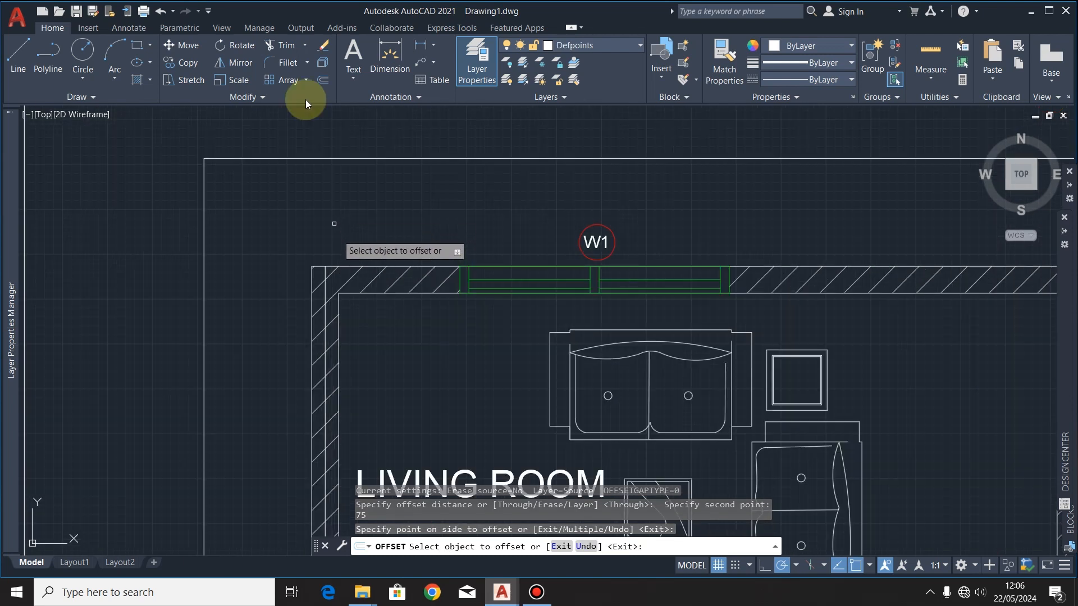
{"action": "left_click", "coordinate": [302, 97]}
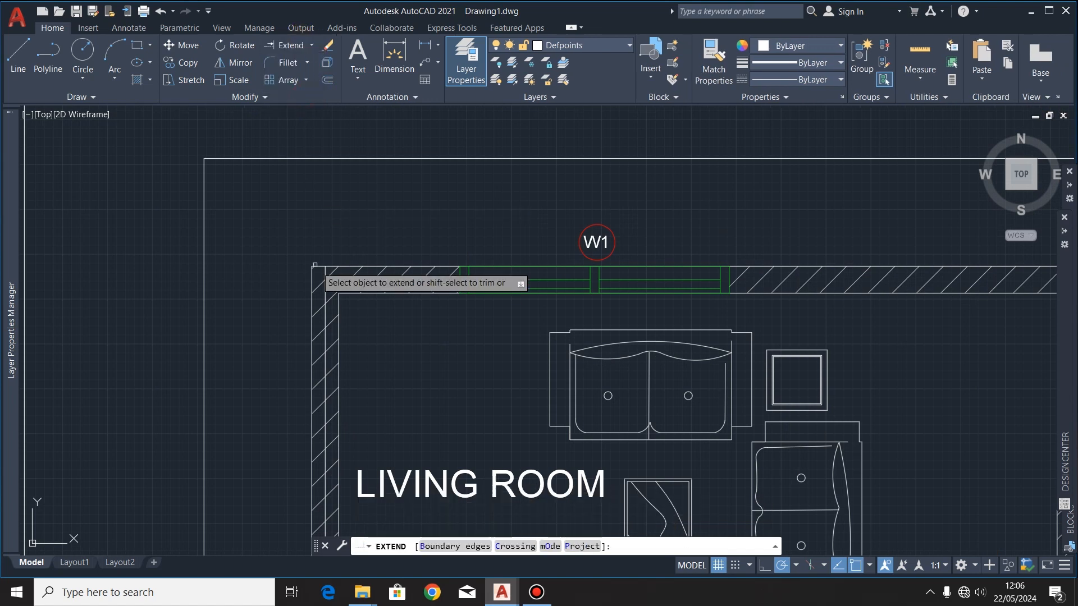
{"action": "left_click", "coordinate": [324, 270]}
{"action": "scroll", "coordinate": [322, 264], "scroll_direction": "down", "scroll_amount": 4}
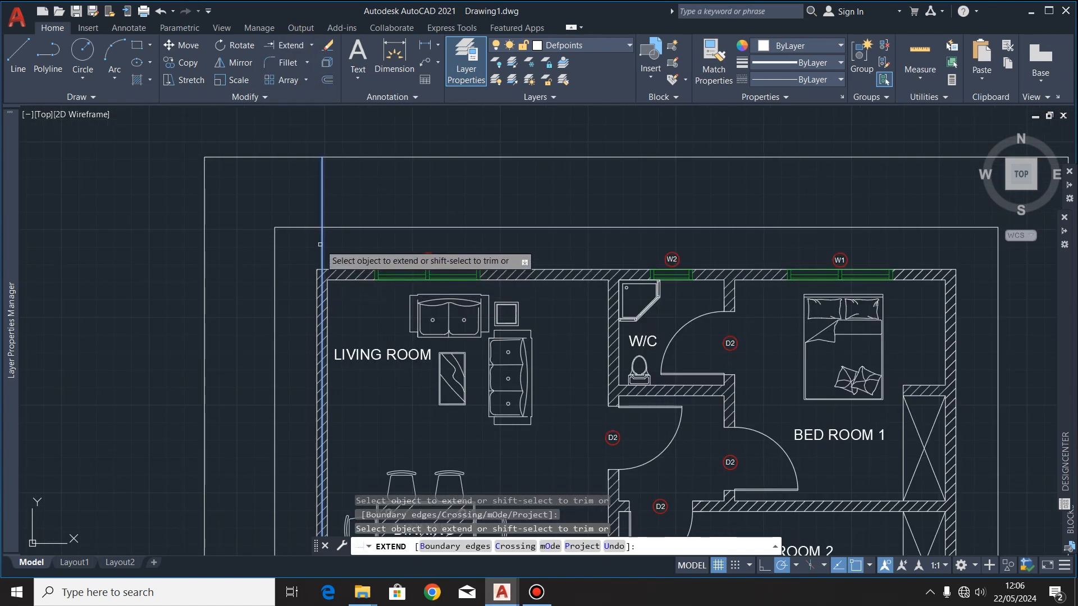
Step: Extend the lower end of the left wall's centre line past the kitchen wall to the outermost rectangle
{"action": "scroll", "coordinate": [409, 258], "scroll_direction": "down", "scroll_amount": 5}
{"action": "scroll", "coordinate": [345, 269], "scroll_direction": "up", "scroll_amount": 8}
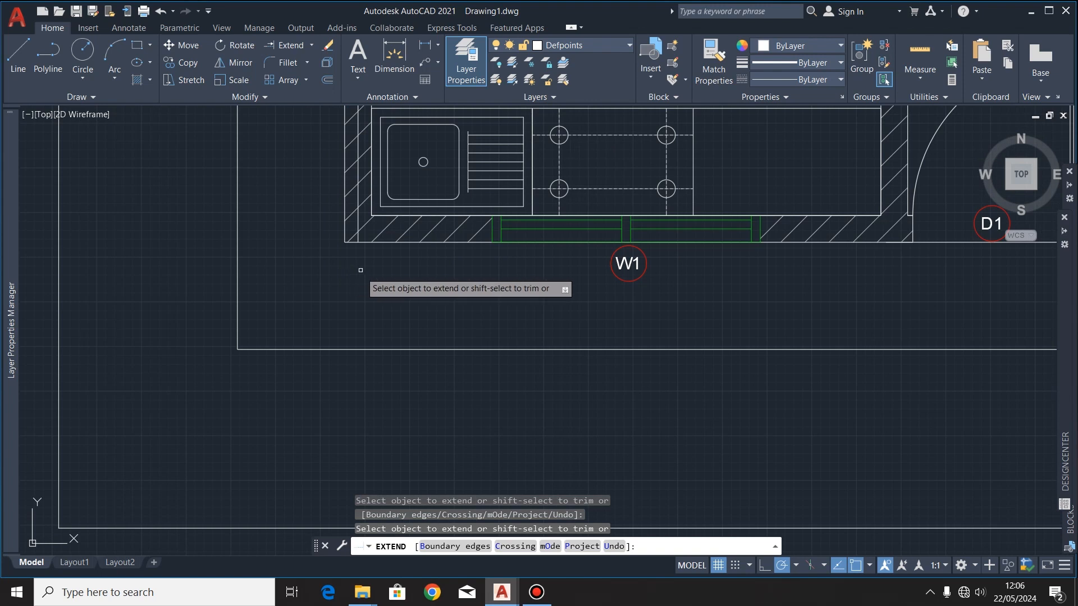
{"action": "left_click", "coordinate": [358, 238]}
{"action": "left_click", "coordinate": [361, 271]}
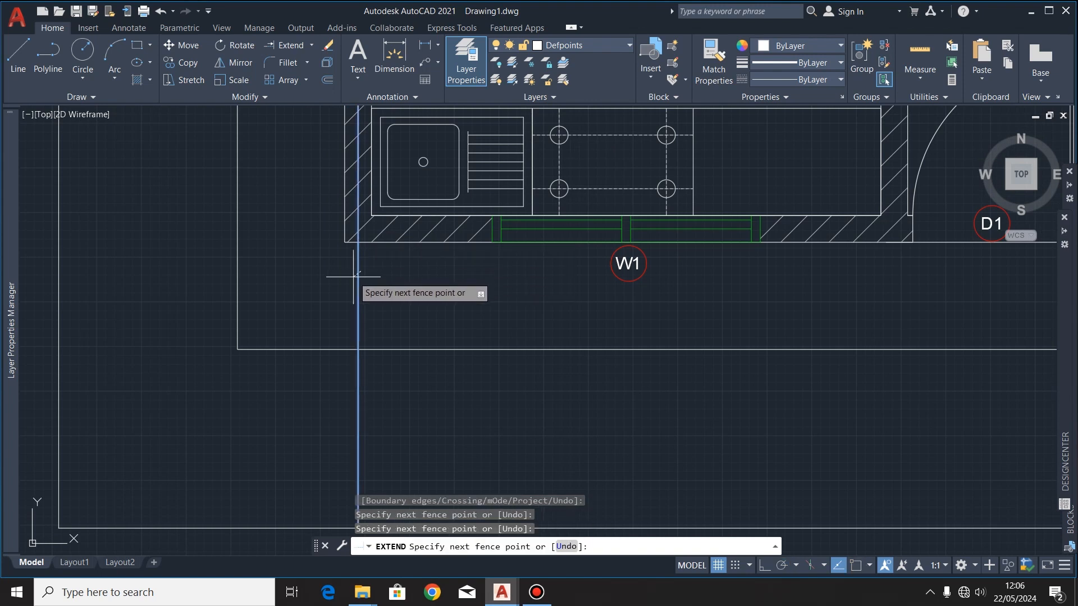
{"action": "key", "text": "Return"}
{"action": "scroll", "coordinate": [351, 278], "scroll_direction": "down", "scroll_amount": 3}
{"action": "key", "text": "Escape"}
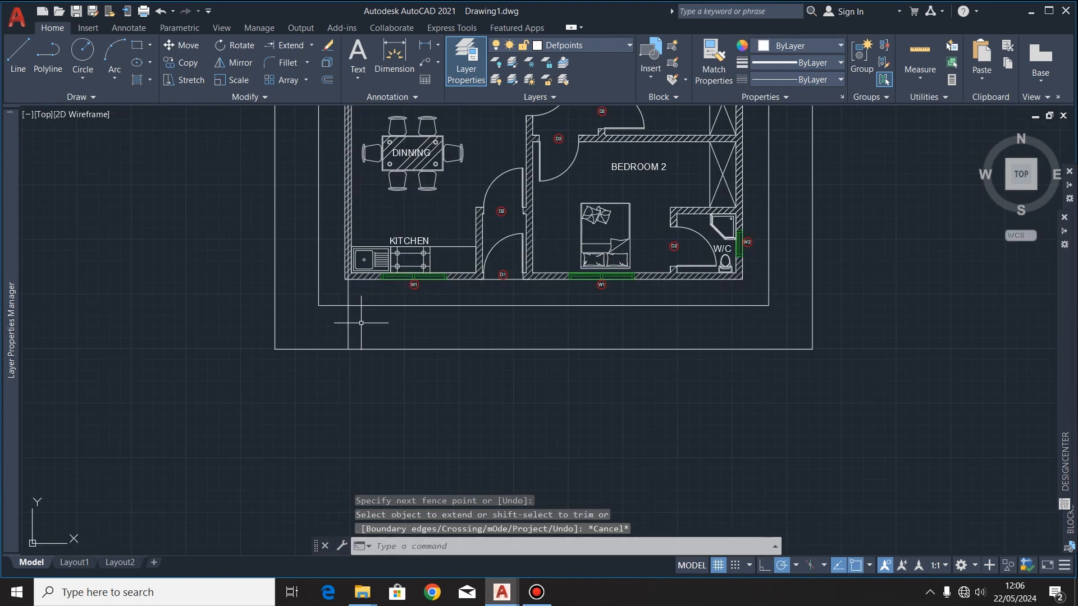
Step: Assign the left wall's extended centre line to the grid lines layer and set its linetype to CENTER2
{"action": "left_click", "coordinate": [361, 323]}
{"action": "left_click", "coordinate": [337, 335]}
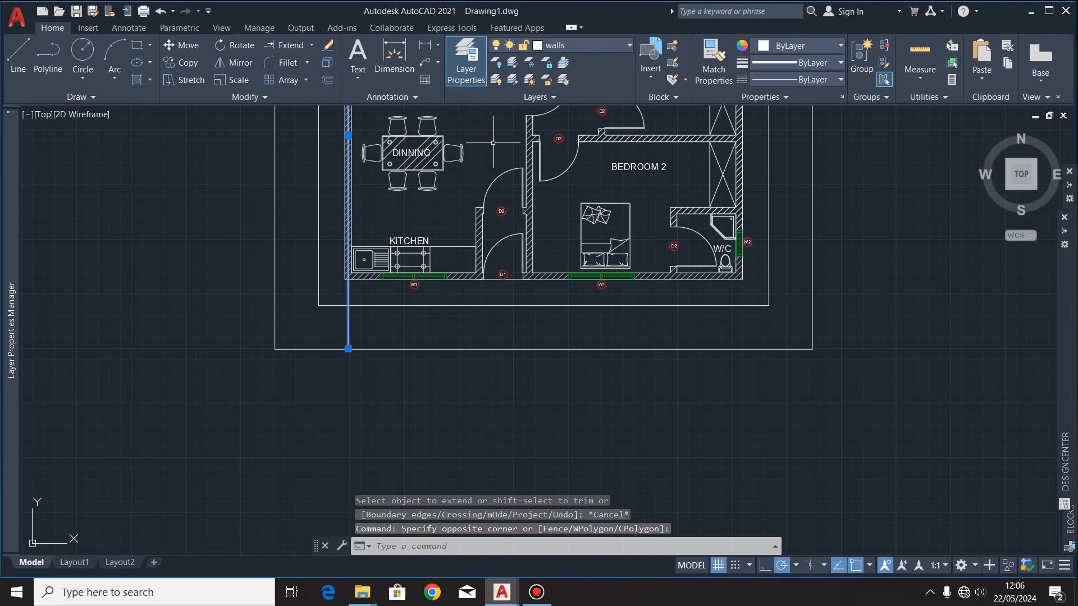
{"action": "left_click", "coordinate": [590, 44]}
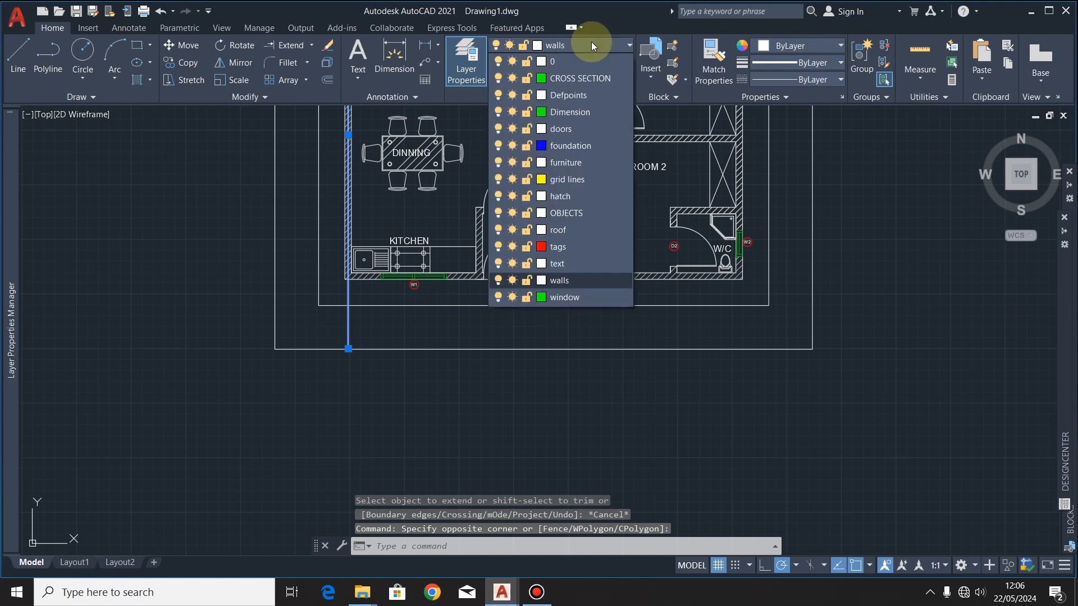
{"action": "left_click", "coordinate": [587, 181]}
{"action": "left_click", "coordinate": [798, 81]}
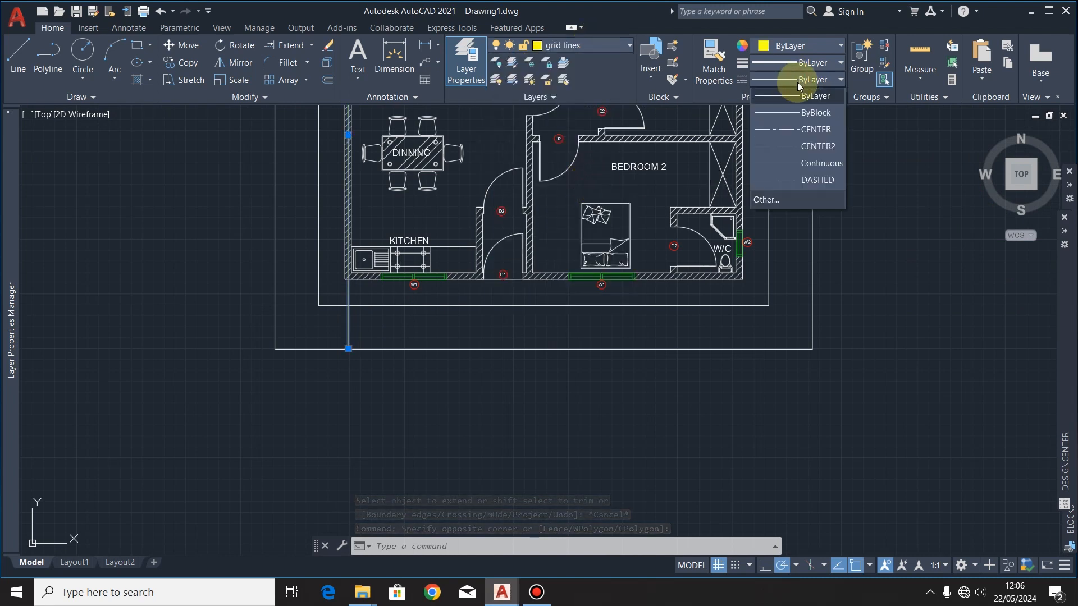
{"action": "left_click", "coordinate": [813, 147]}
{"action": "scroll", "coordinate": [457, 378], "scroll_direction": "down", "scroll_amount": 3}
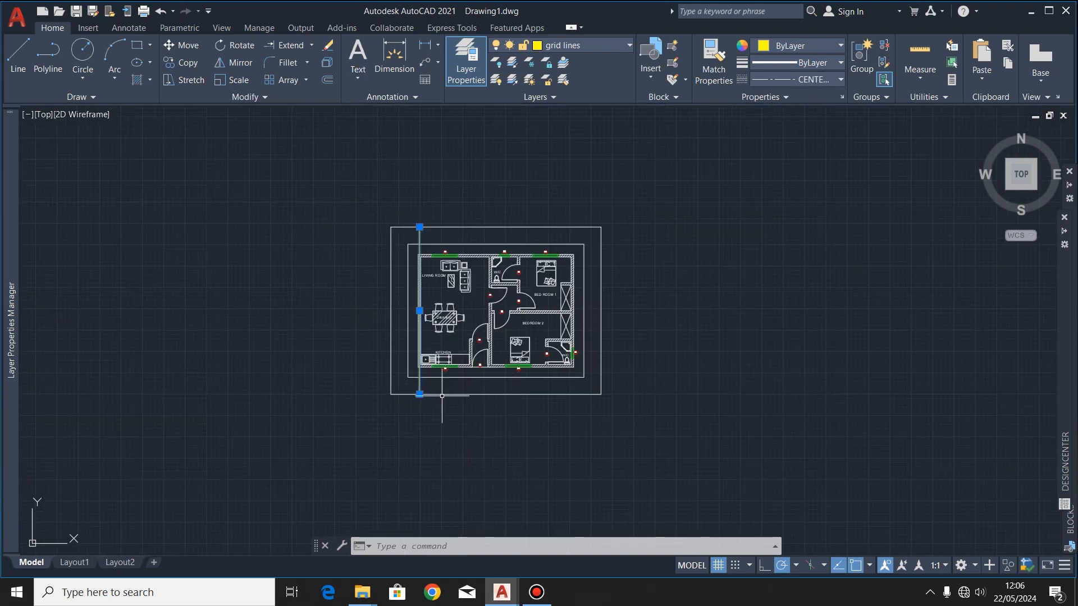
Step: Offset the left wall's grid line 4150 inward to the wall between the living room and the W/C
{"action": "scroll", "coordinate": [428, 230], "scroll_direction": "up", "scroll_amount": 6}
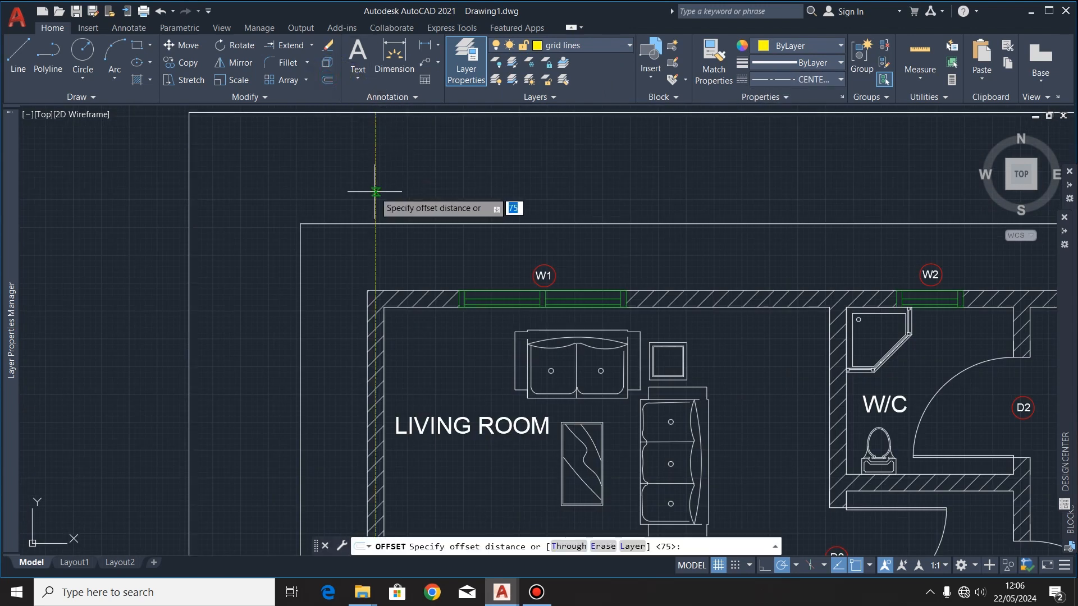
{"action": "left_click", "coordinate": [375, 191]}
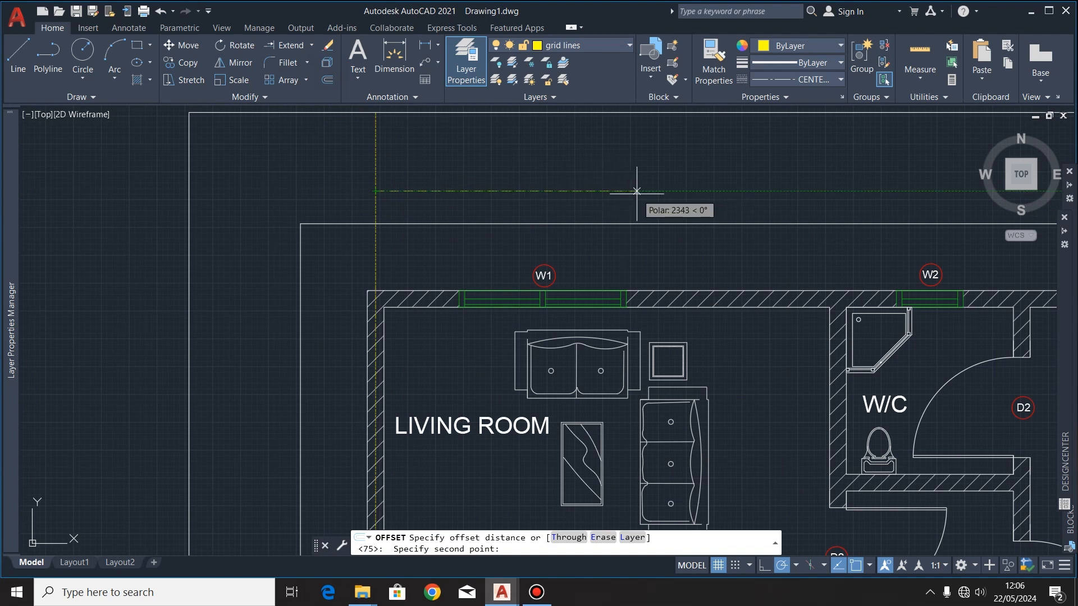
{"action": "type", "text": "415"}
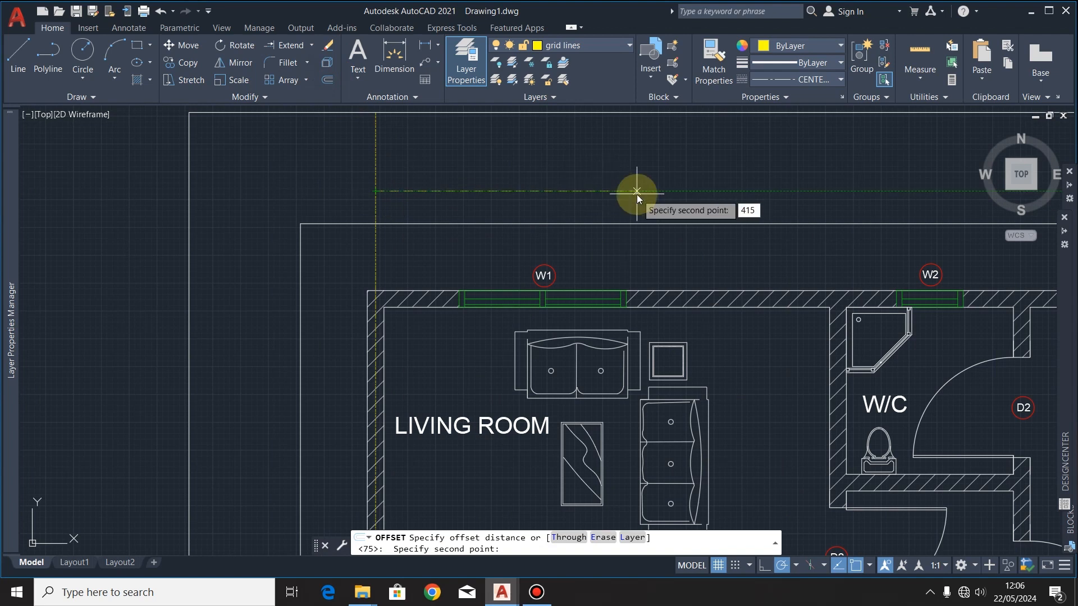
{"action": "type", "text": "0"}
{"action": "key", "text": "Return"}
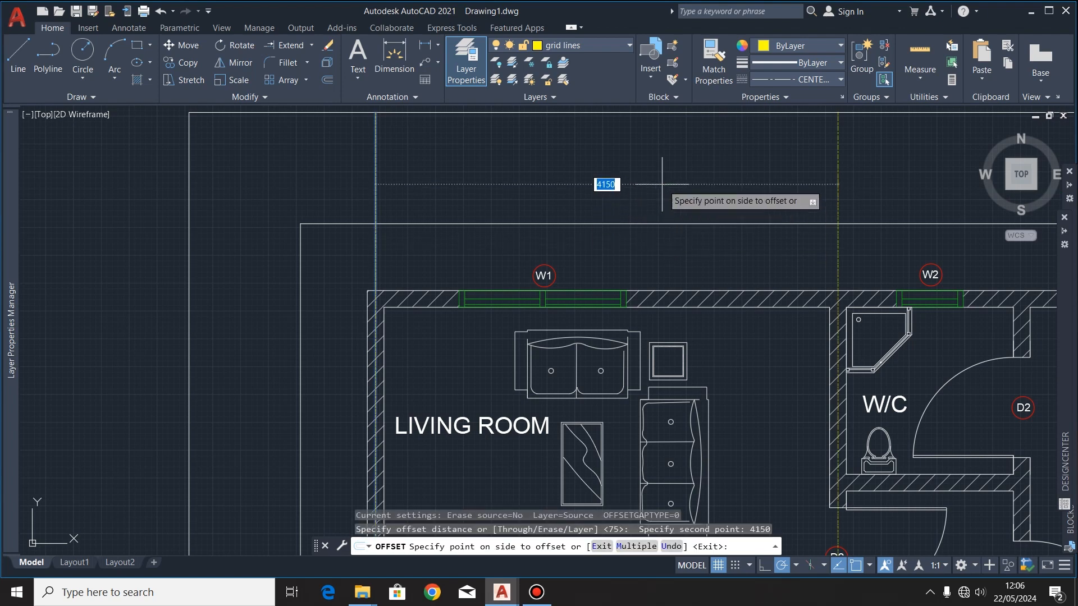
{"action": "left_click", "coordinate": [662, 183]}
{"action": "scroll", "coordinate": [349, 221], "scroll_direction": "down", "scroll_amount": 1}
{"action": "scroll", "coordinate": [621, 298], "scroll_direction": "up", "scroll_amount": 2}
{"action": "scroll", "coordinate": [556, 280], "scroll_direction": "down", "scroll_amount": 4}
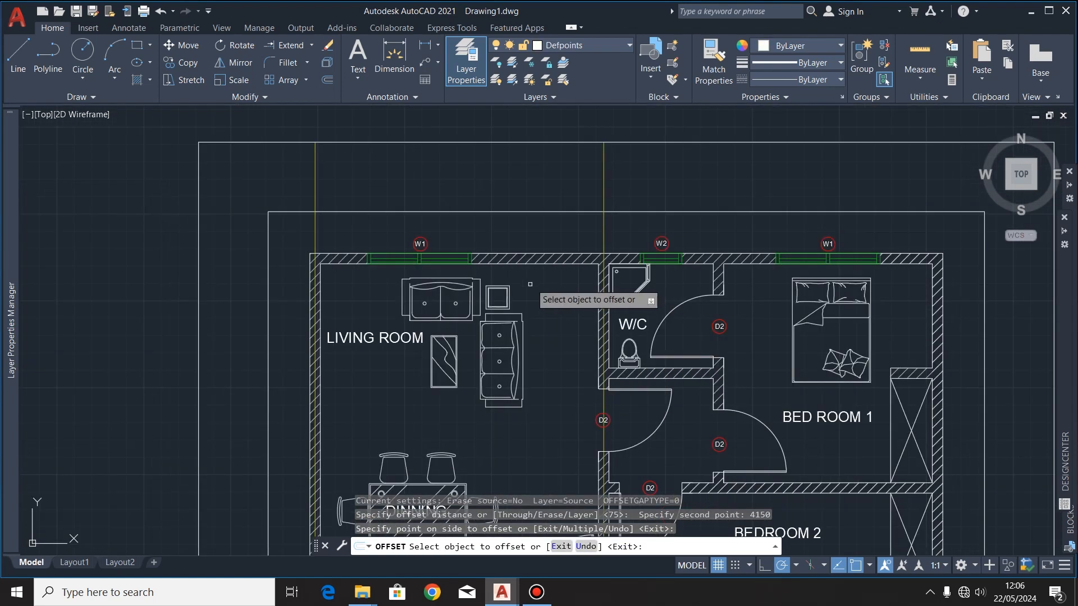
{"action": "scroll", "coordinate": [467, 244], "scroll_direction": "up", "scroll_amount": 2}
{"action": "key", "text": "Escape"}
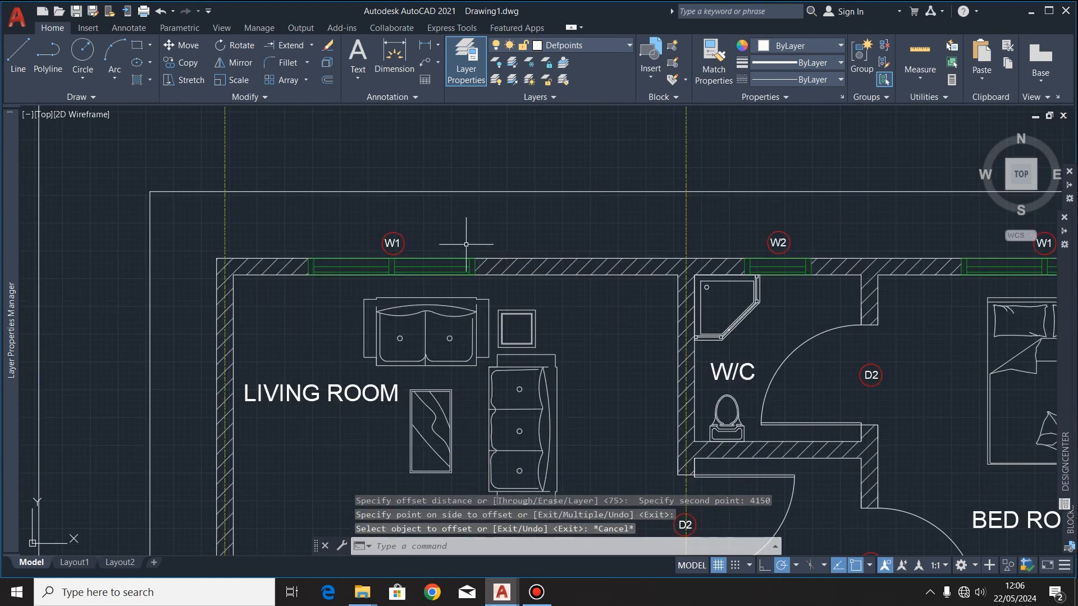
Step: Dimension the living room's inner width between its side wall faces, placing the dimension line across the room
{"action": "left_click", "coordinate": [393, 62]}
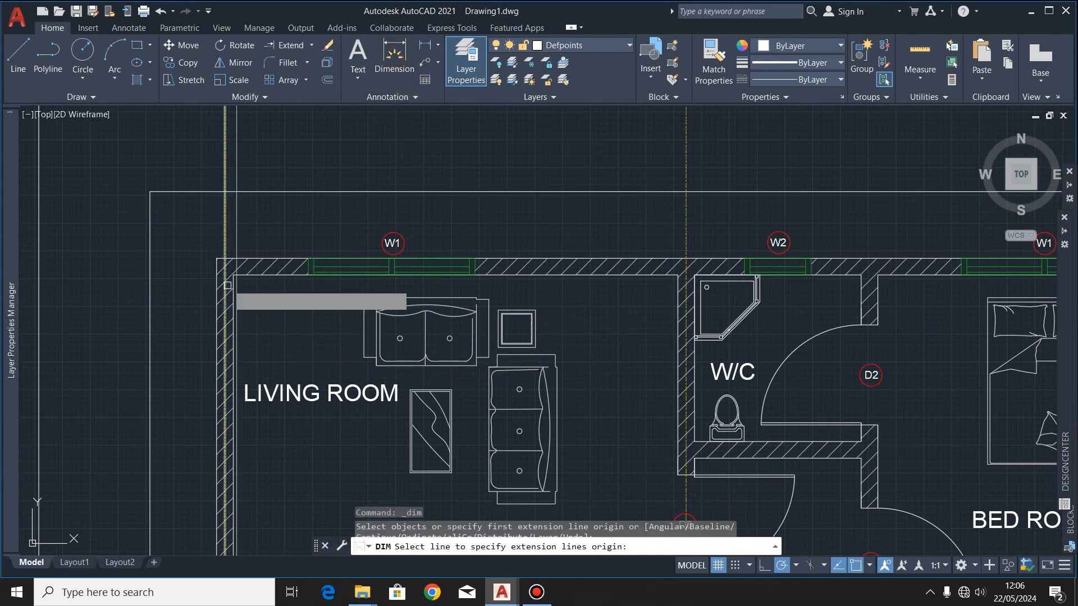
{"action": "scroll", "coordinate": [235, 283], "scroll_direction": "up", "scroll_amount": 4}
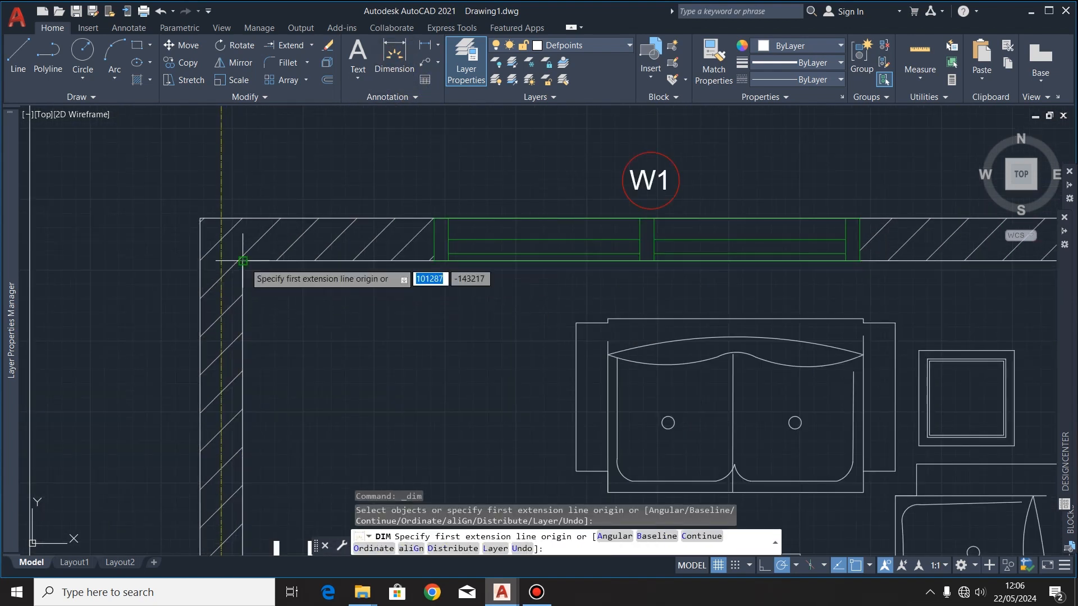
{"action": "left_click", "coordinate": [308, 261]}
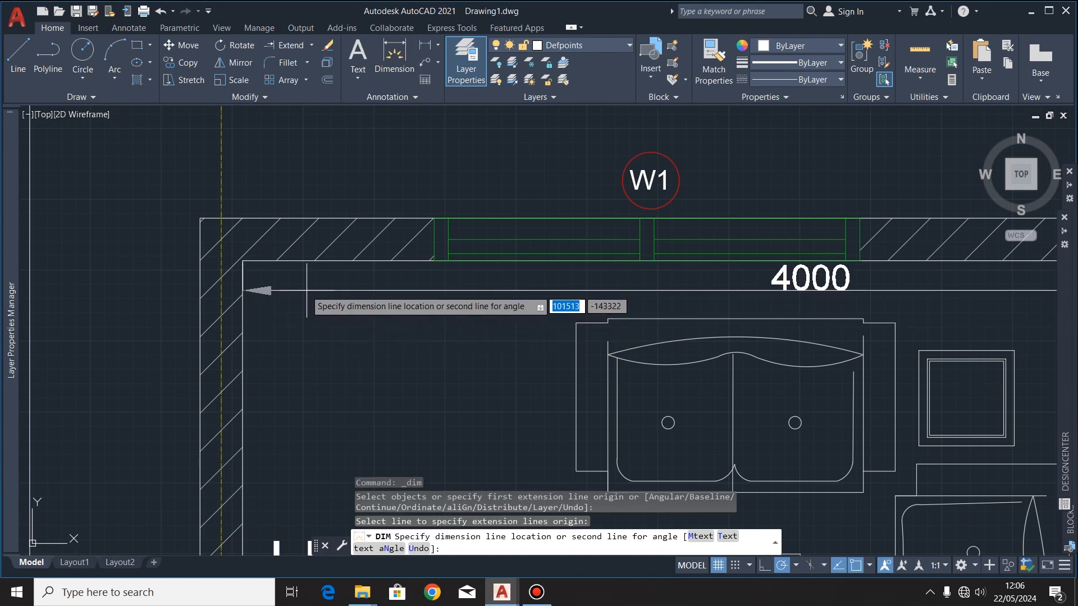
{"action": "scroll", "coordinate": [300, 306], "scroll_direction": "down", "scroll_amount": 4}
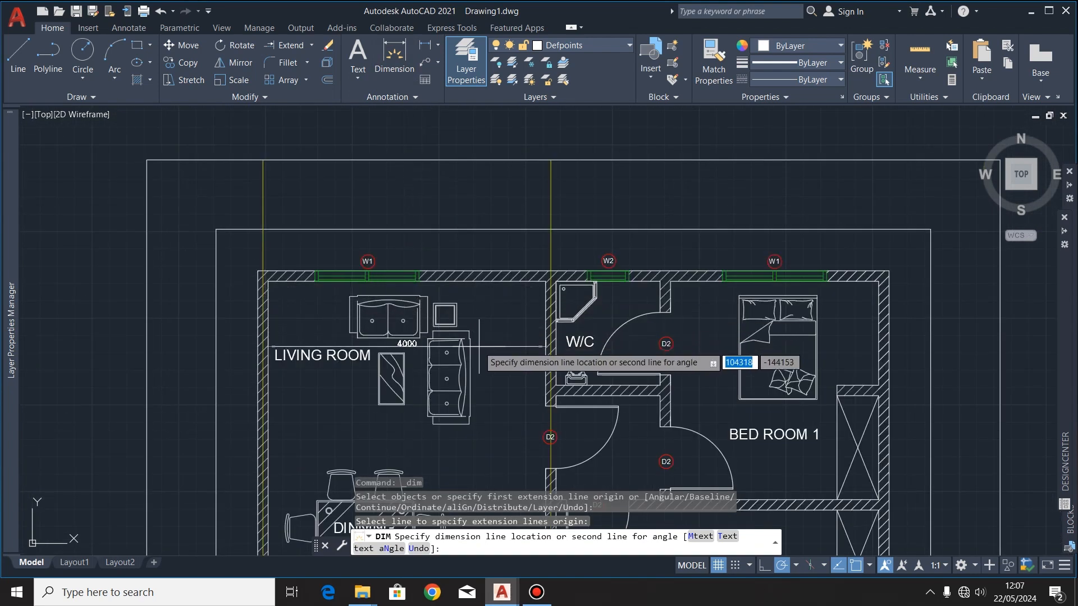
{"action": "left_click", "coordinate": [478, 347]}
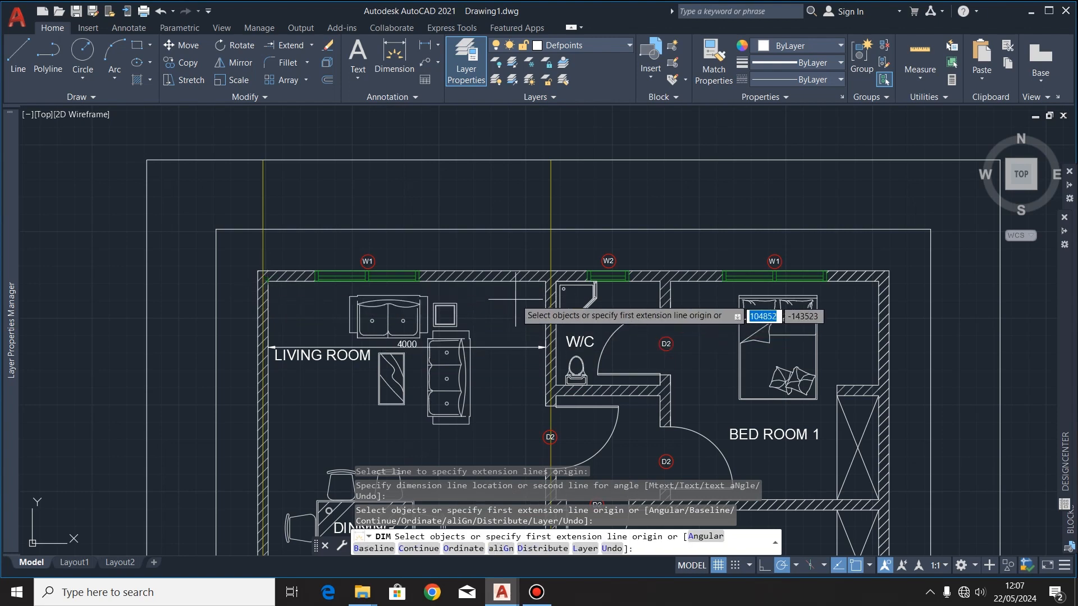
Step: Examine how the two vertical grid lines sit within the walls at both ends of the living room's dimension
{"action": "scroll", "coordinate": [401, 354], "scroll_direction": "up", "scroll_amount": 2}
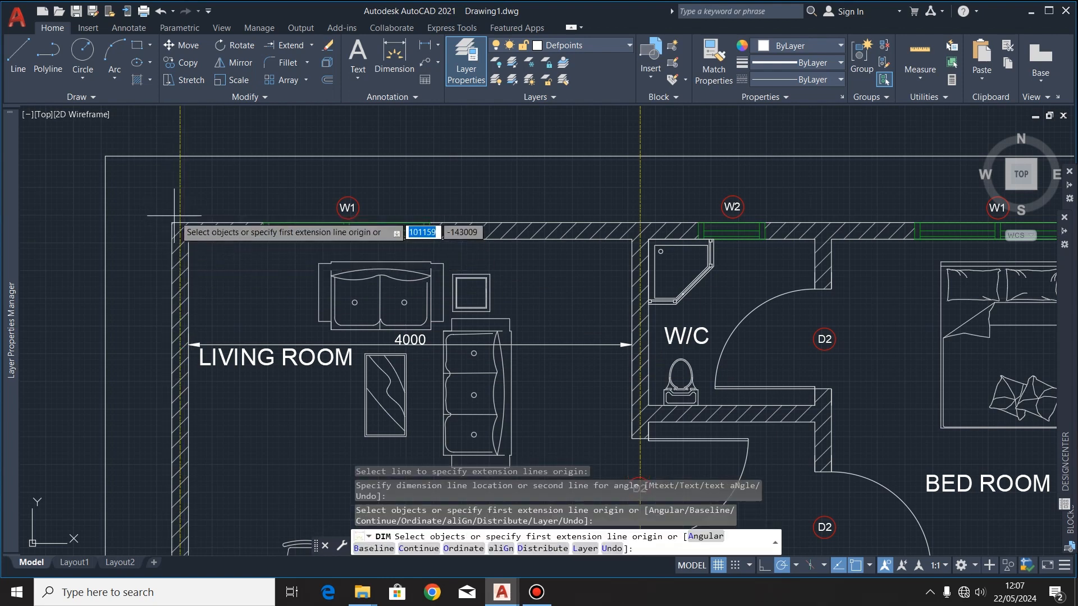
{"action": "key", "text": "Return"}
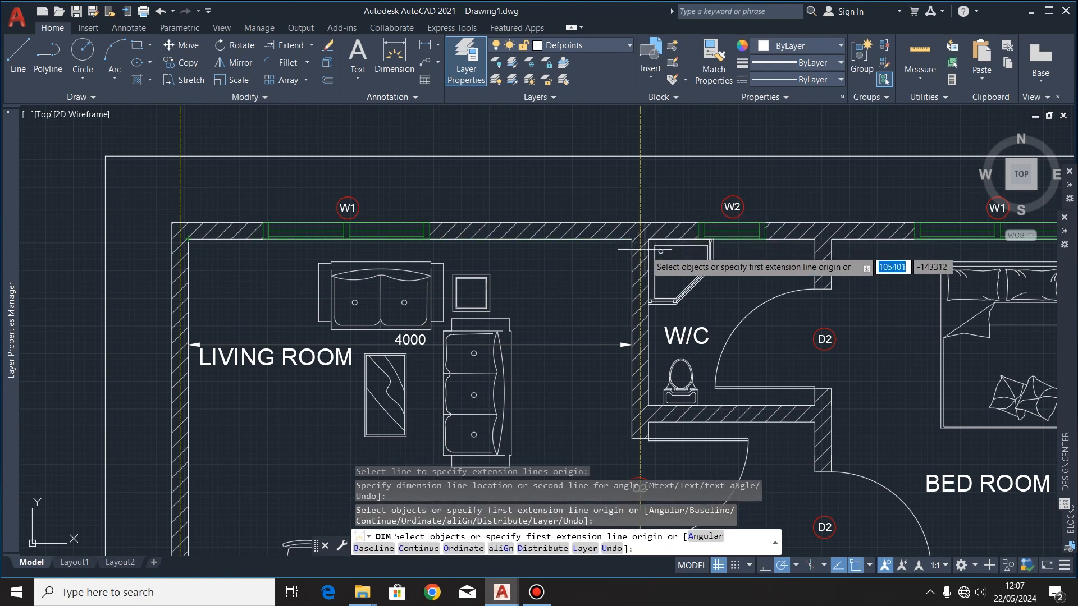
{"action": "key", "text": "Return"}
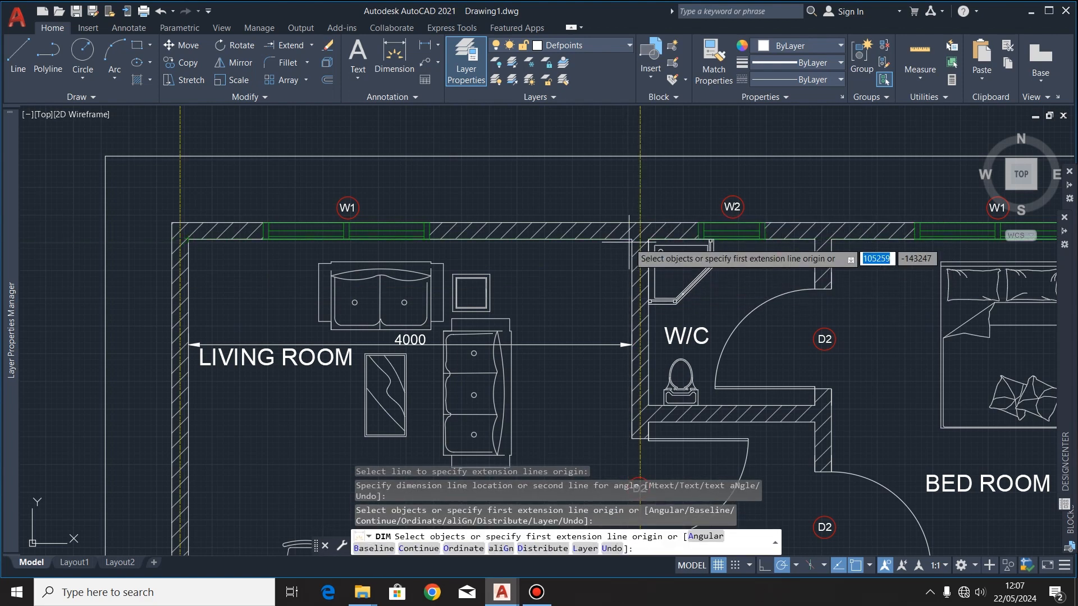
{"action": "scroll", "coordinate": [630, 243], "scroll_direction": "up", "scroll_amount": 5}
{"action": "key", "text": "Return"}
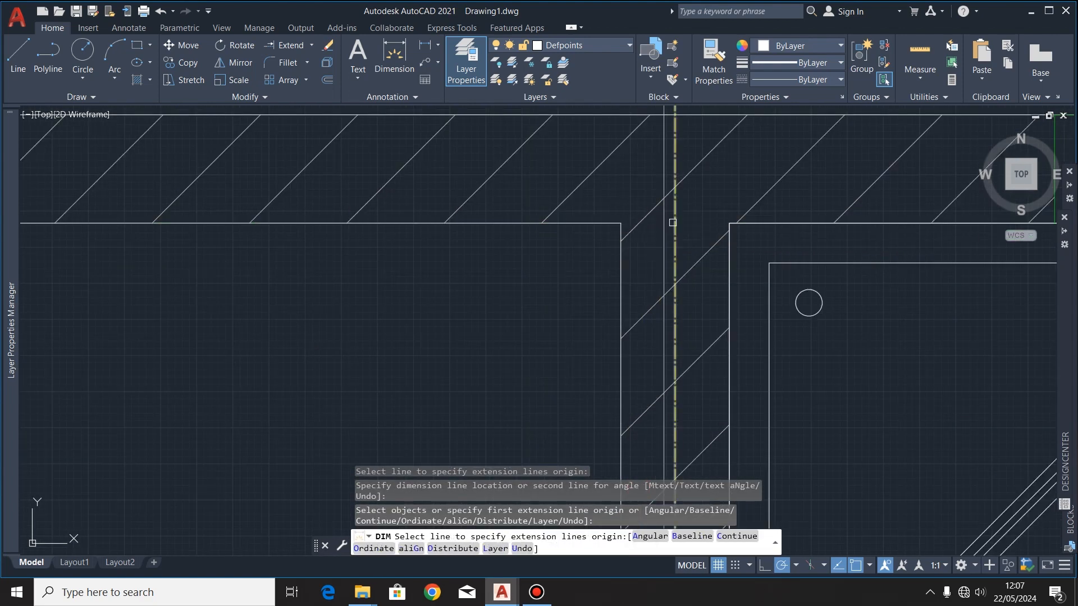
{"action": "key", "text": "Return"}
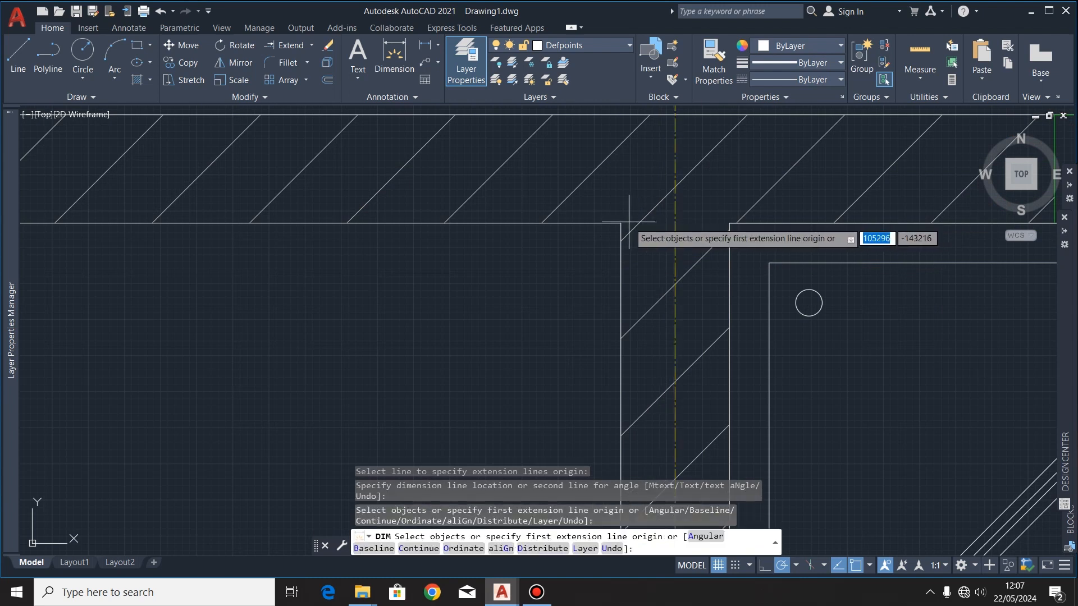
{"action": "scroll", "coordinate": [668, 261], "scroll_direction": "down", "scroll_amount": 5}
{"action": "scroll", "coordinate": [391, 261], "scroll_direction": "up", "scroll_amount": 4}
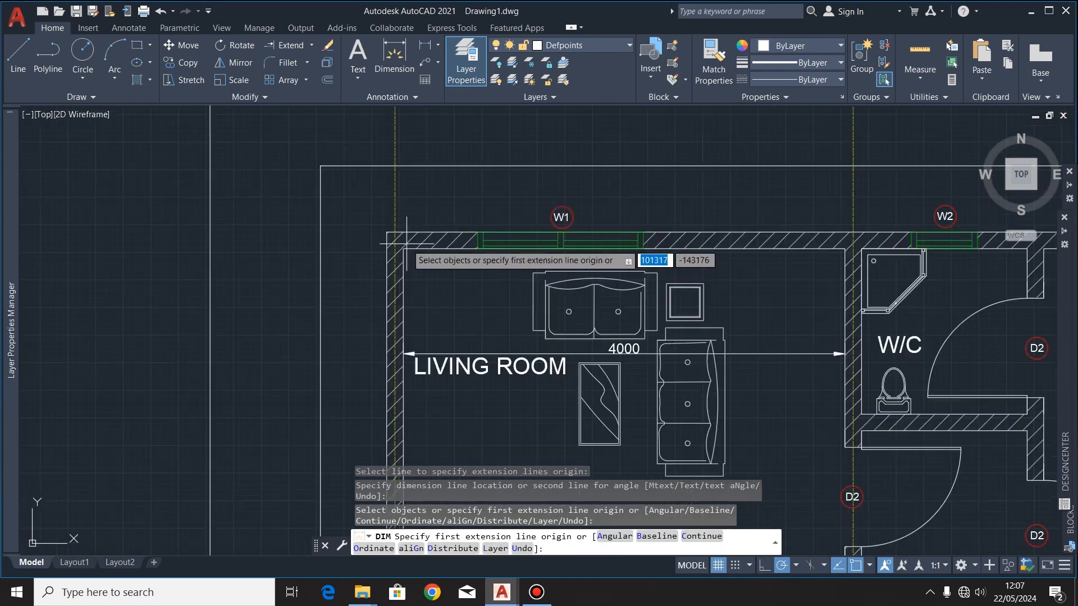
{"action": "key", "text": "Return"}
{"action": "key", "text": "Return"}
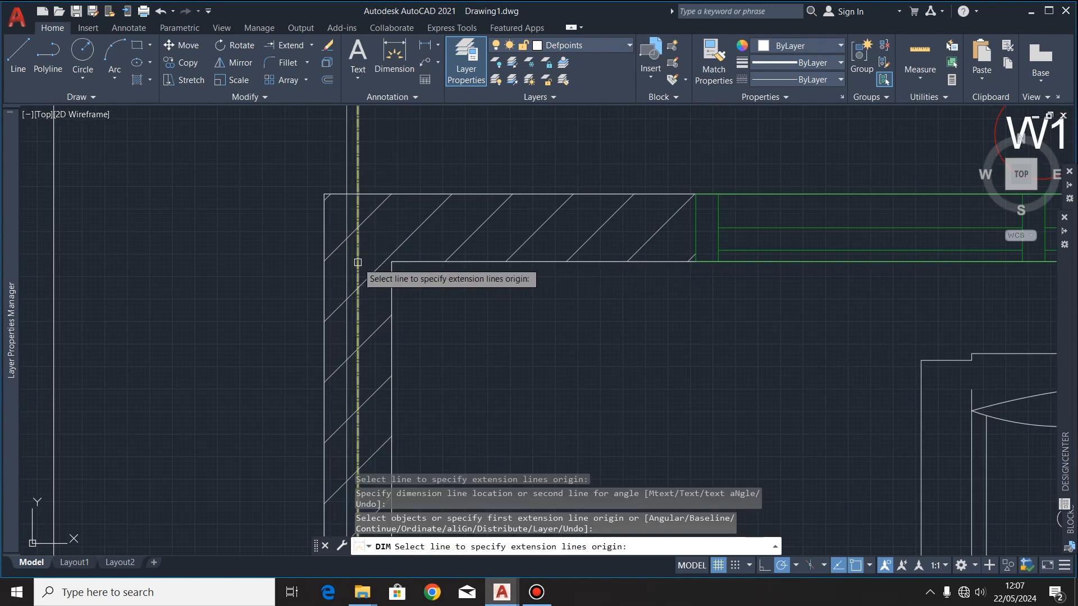
{"action": "key", "text": "Return"}
{"action": "scroll", "coordinate": [305, 292], "scroll_direction": "down", "scroll_amount": 4}
{"action": "key", "text": "Return"}
{"action": "key", "text": "Return"}
{"action": "scroll", "coordinate": [304, 292], "scroll_direction": "down", "scroll_amount": 2}
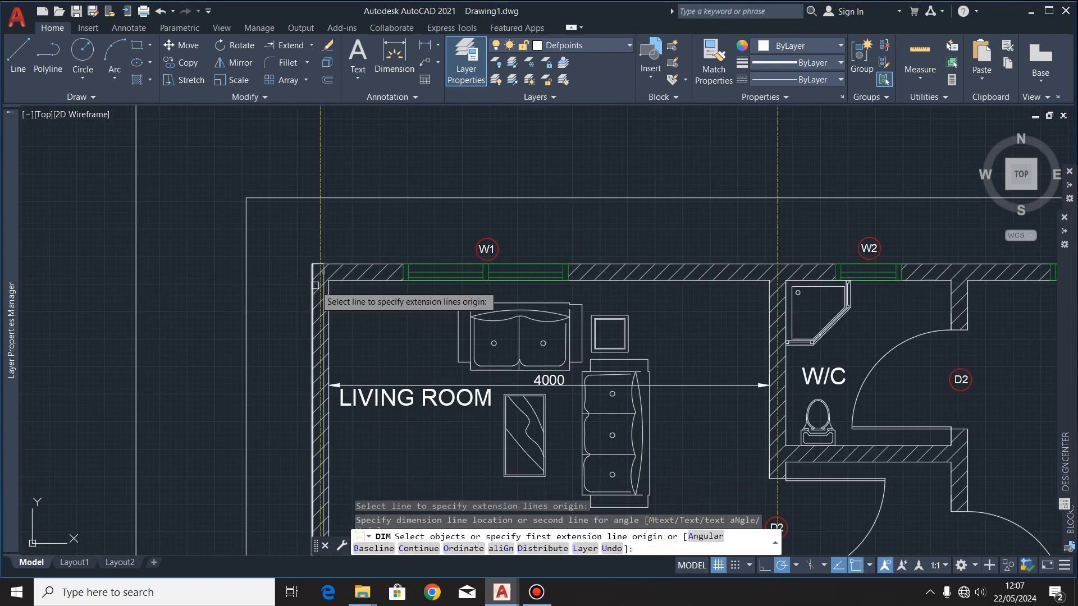
{"action": "key", "text": "Return"}
{"action": "key", "text": "Return"}
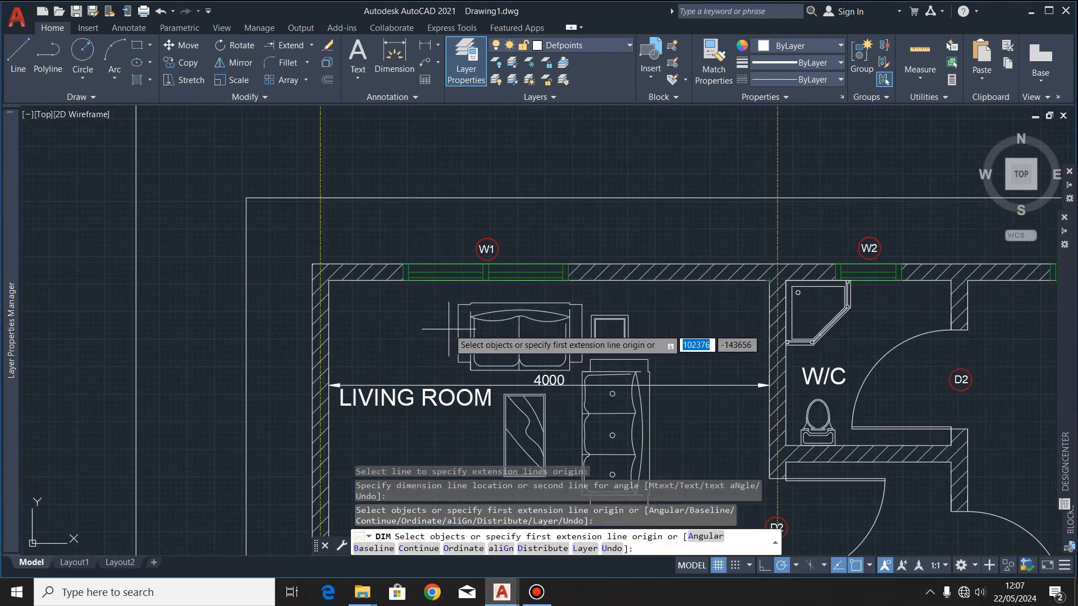
{"action": "scroll", "coordinate": [571, 411], "scroll_direction": "up", "scroll_amount": 2}
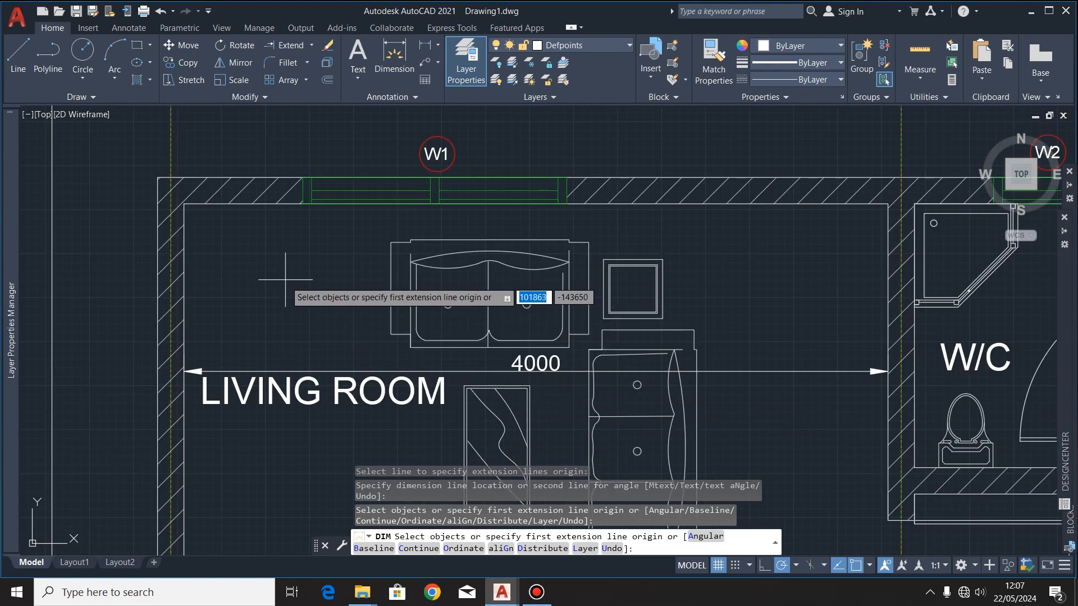
{"action": "scroll", "coordinate": [279, 288], "scroll_direction": "down", "scroll_amount": 2}
{"action": "scroll", "coordinate": [485, 362], "scroll_direction": "up", "scroll_amount": 3}
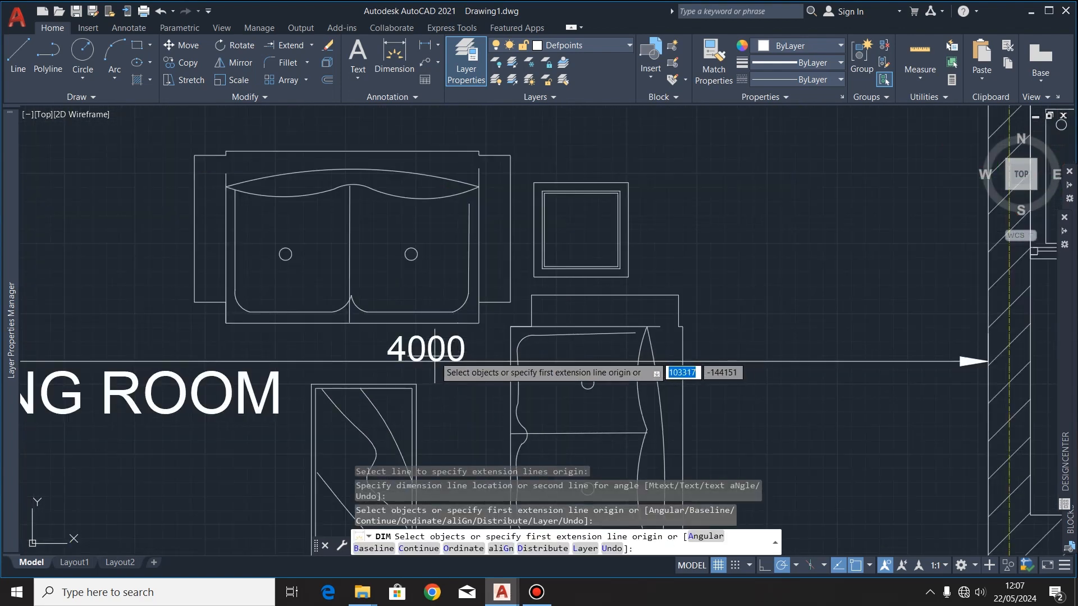
{"action": "scroll", "coordinate": [433, 362], "scroll_direction": "down", "scroll_amount": 1}
{"action": "scroll", "coordinate": [434, 362], "scroll_direction": "down", "scroll_amount": 3}
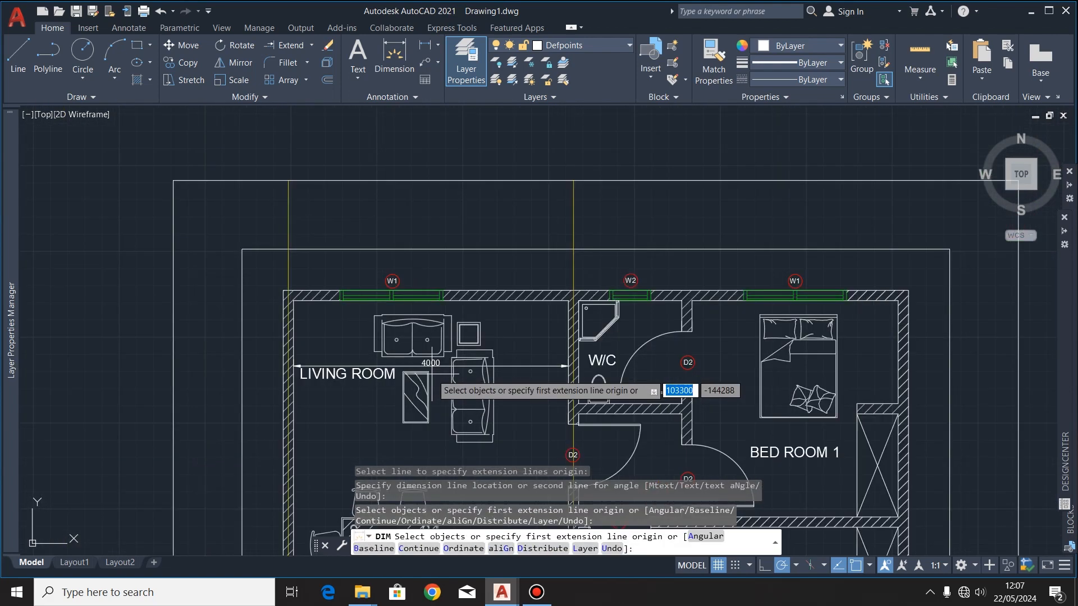
Step: Dimension the distance between the two vertical grid lines, placing the dimension above the living room's upper wall
{"action": "scroll", "coordinate": [293, 289], "scroll_direction": "up", "scroll_amount": 4}
{"action": "left_click", "coordinate": [277, 159]}
{"action": "scroll", "coordinate": [492, 224], "scroll_direction": "down", "scroll_amount": 3}
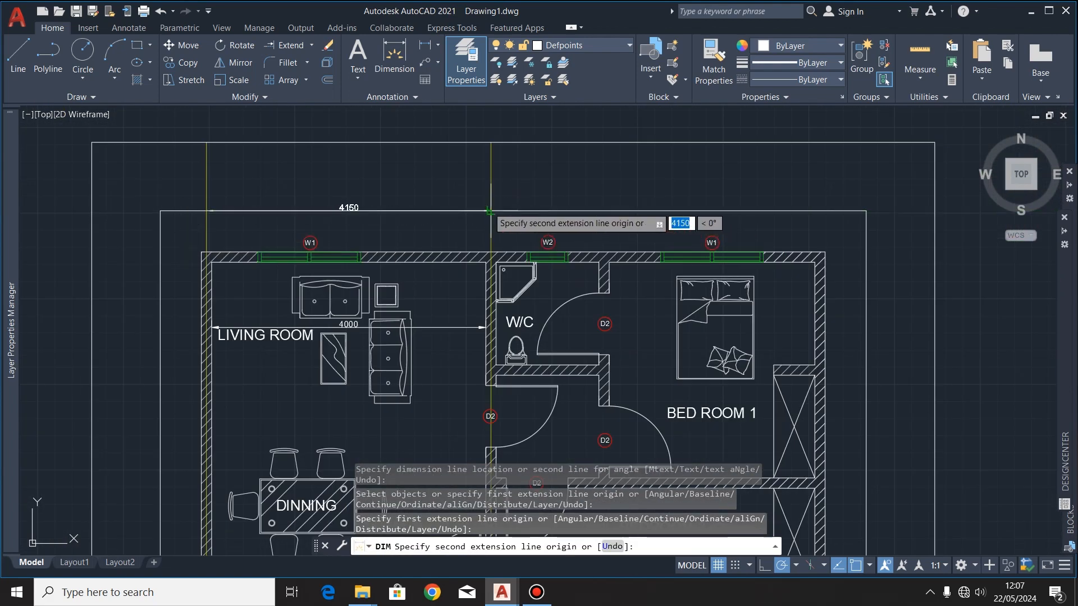
{"action": "scroll", "coordinate": [505, 229], "scroll_direction": "up", "scroll_amount": 4}
{"action": "left_click", "coordinate": [506, 229]}
{"action": "scroll", "coordinate": [494, 230], "scroll_direction": "down", "scroll_amount": 4}
{"action": "scroll", "coordinate": [416, 235], "scroll_direction": "up", "scroll_amount": 2}
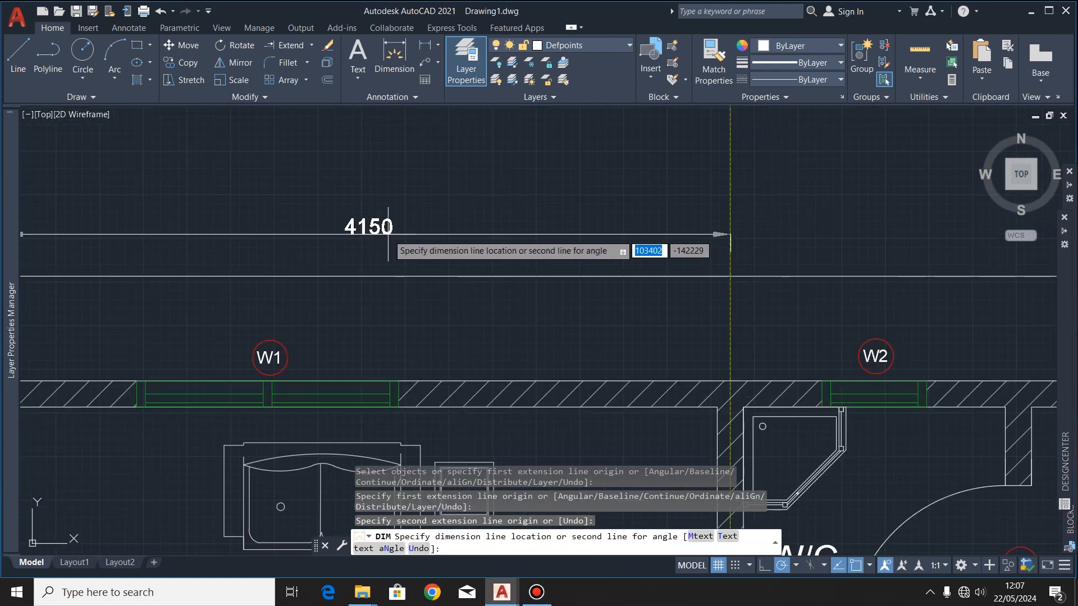
{"action": "left_click", "coordinate": [388, 234]}
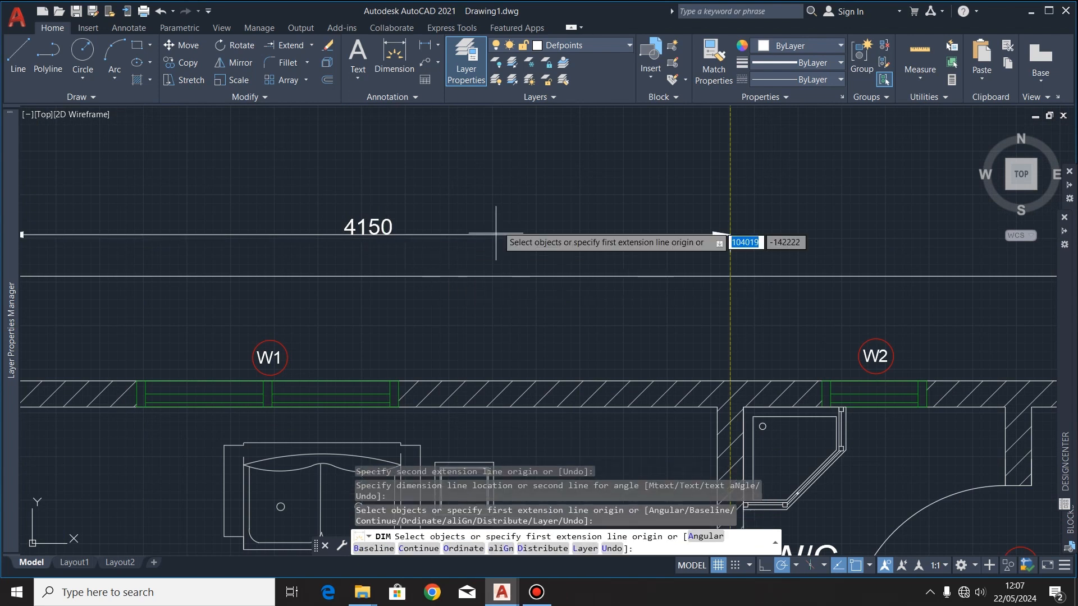
{"action": "scroll", "coordinate": [497, 240], "scroll_direction": "down", "scroll_amount": 3}
{"action": "key", "text": "Return"}
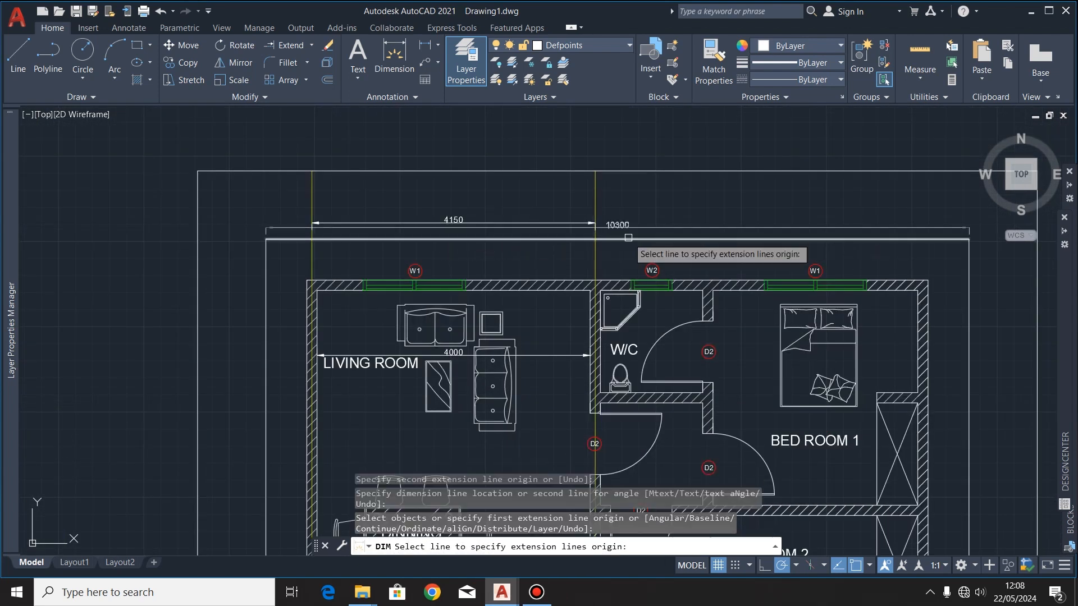
{"action": "key", "text": "Escape"}
{"action": "scroll", "coordinate": [675, 314], "scroll_direction": "up", "scroll_amount": 2}
{"action": "key", "text": "Escape"}
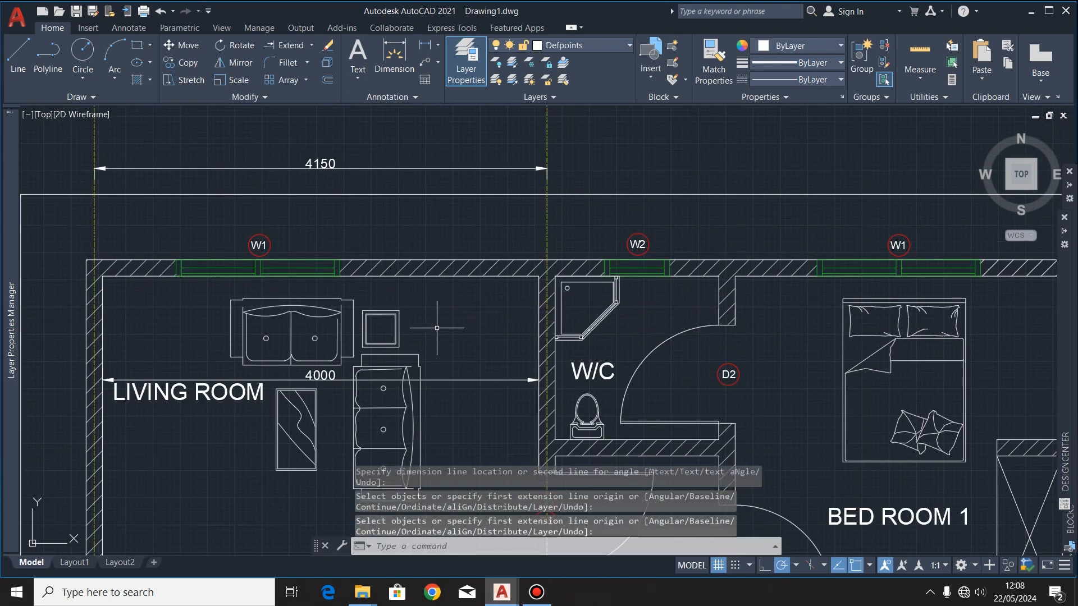
Step: Erase the living room's inner-width dimension and the dimension between the two grid lines
{"action": "left_click", "coordinate": [466, 379]}
{"action": "left_click", "coordinate": [403, 167]}
{"action": "key", "text": "Delete"}
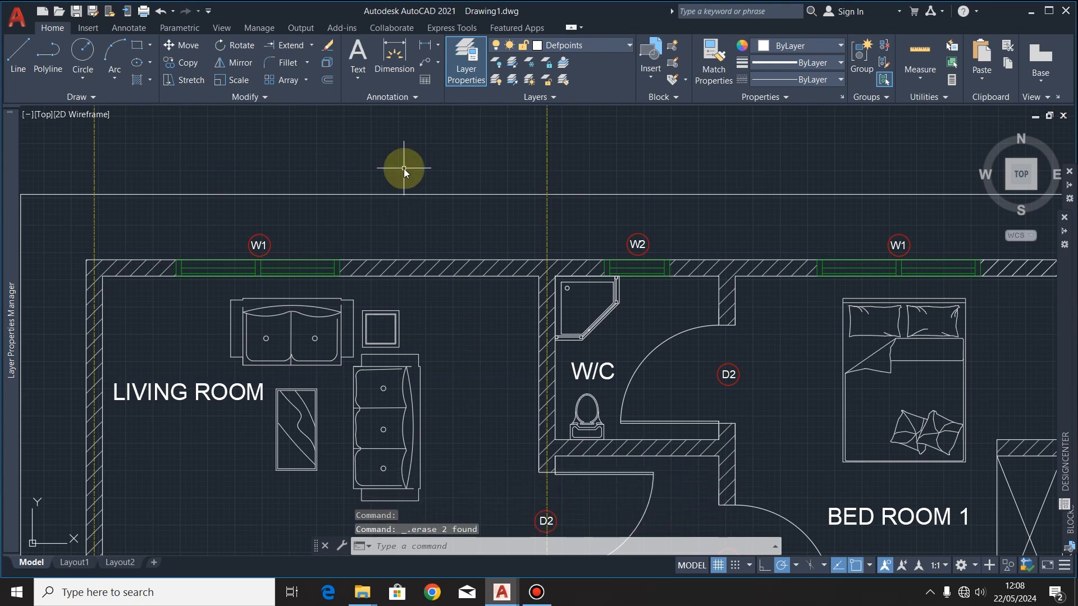
Step: Check the W/C's inner width along its upper wall with a temporary dimension, without placing it
{"action": "scroll", "coordinate": [300, 231], "scroll_direction": "down", "scroll_amount": 5}
{"action": "scroll", "coordinate": [345, 236], "scroll_direction": "up", "scroll_amount": 3}
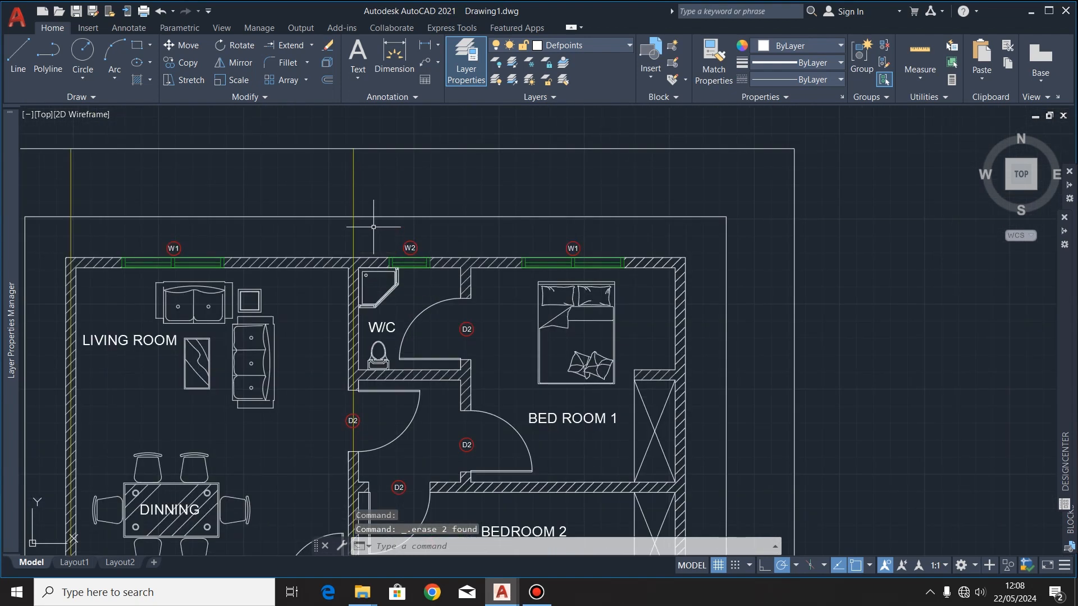
{"action": "scroll", "coordinate": [373, 227], "scroll_direction": "up", "scroll_amount": 4}
{"action": "left_click", "coordinate": [339, 232]}
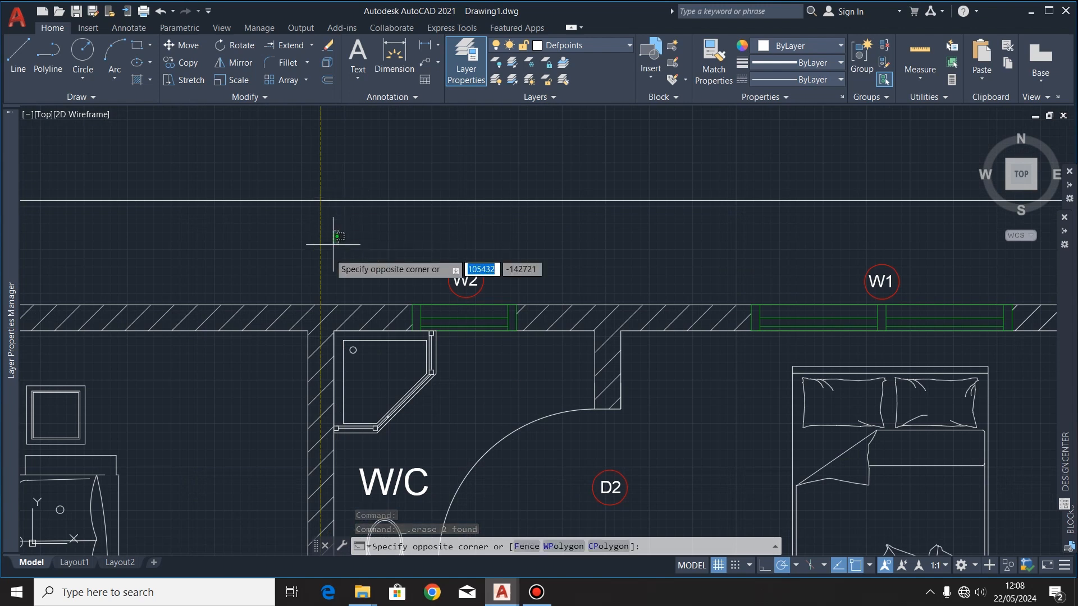
{"action": "left_click", "coordinate": [303, 263]}
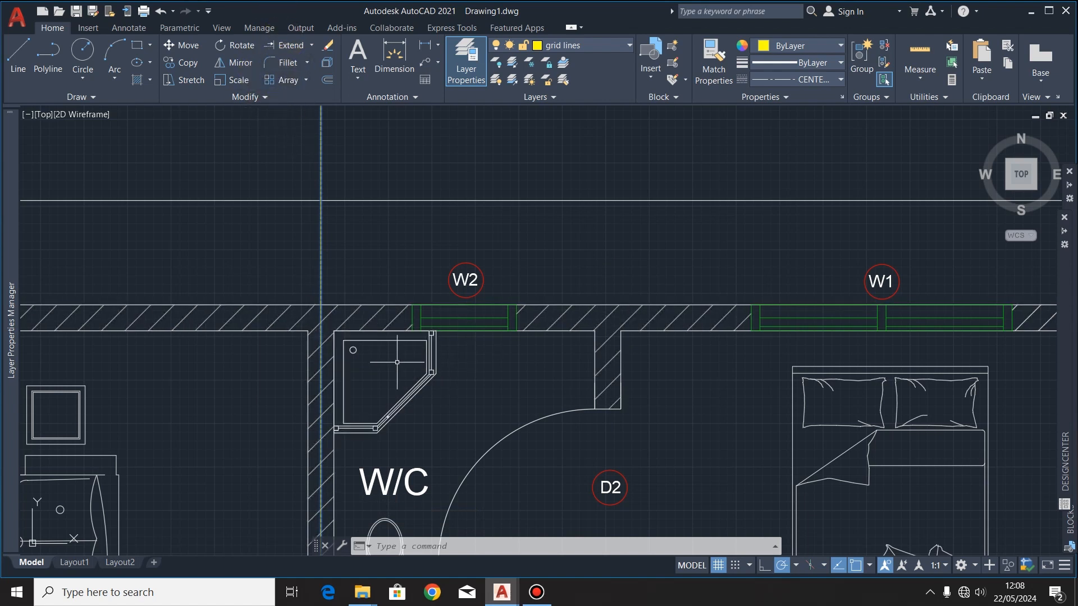
{"action": "left_click", "coordinate": [396, 59]}
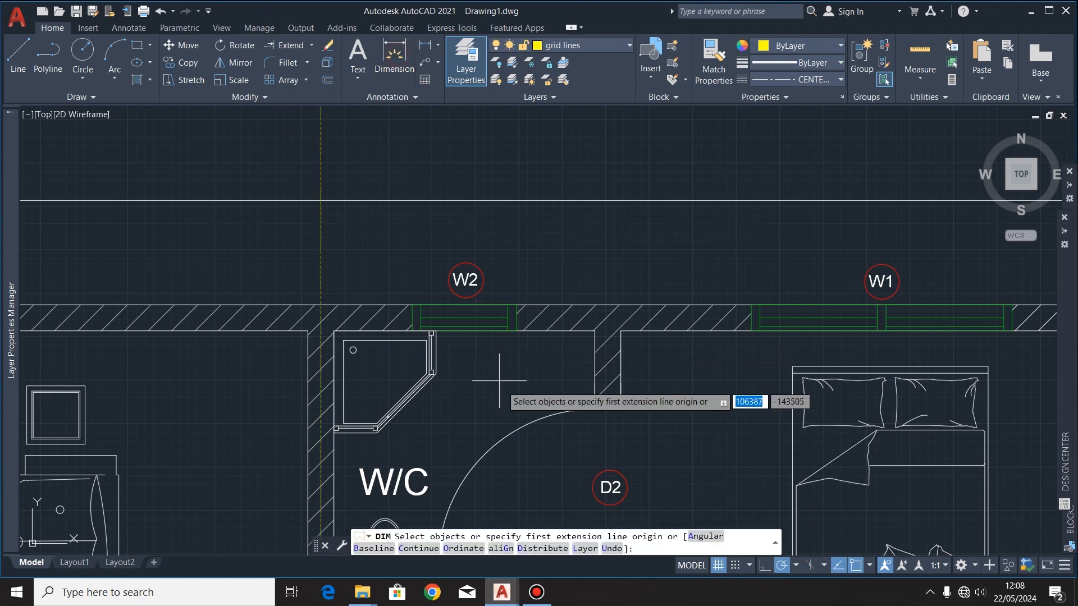
{"action": "key", "text": "Return"}
{"action": "left_click", "coordinate": [493, 332]}
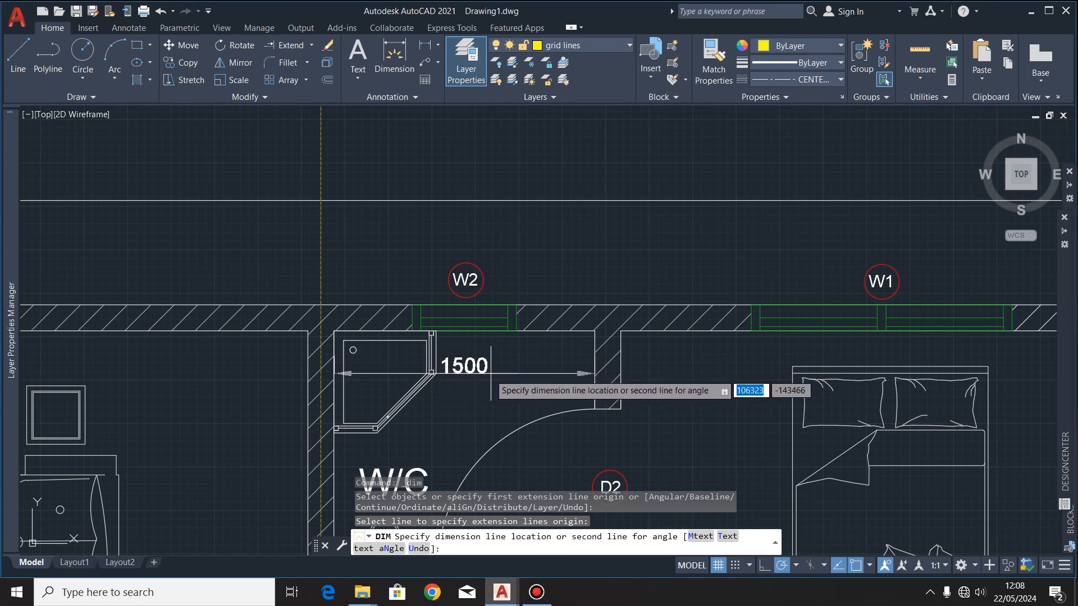
{"action": "key", "text": "Escape"}
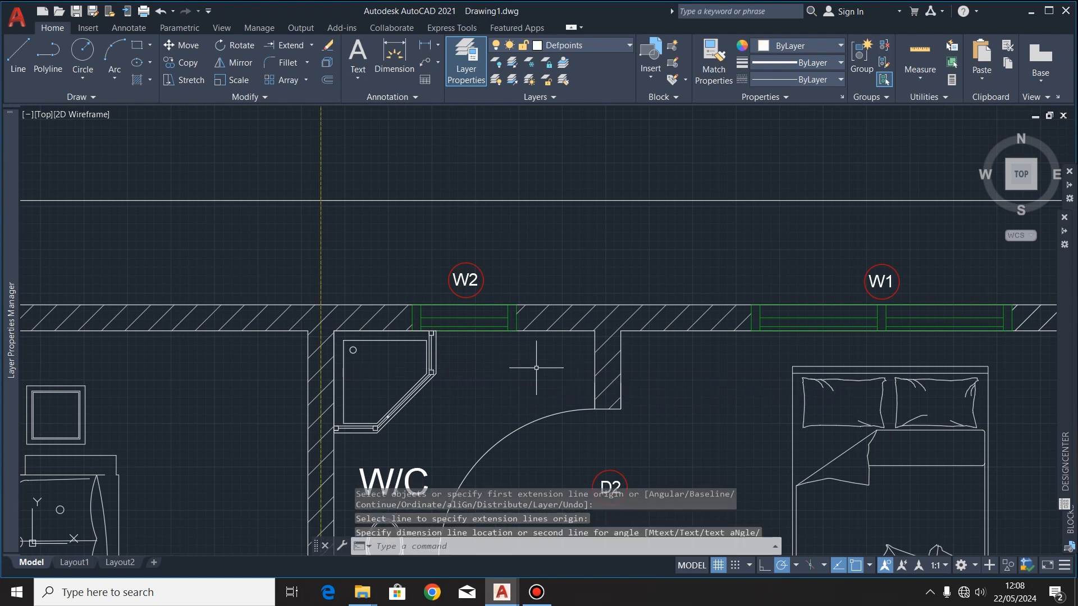
Step: Offset the vertical grid line between the living room and W/C by 1650 toward the bedroom 1 wall
{"action": "left_click", "coordinate": [332, 233]}
{"action": "left_click", "coordinate": [312, 216]}
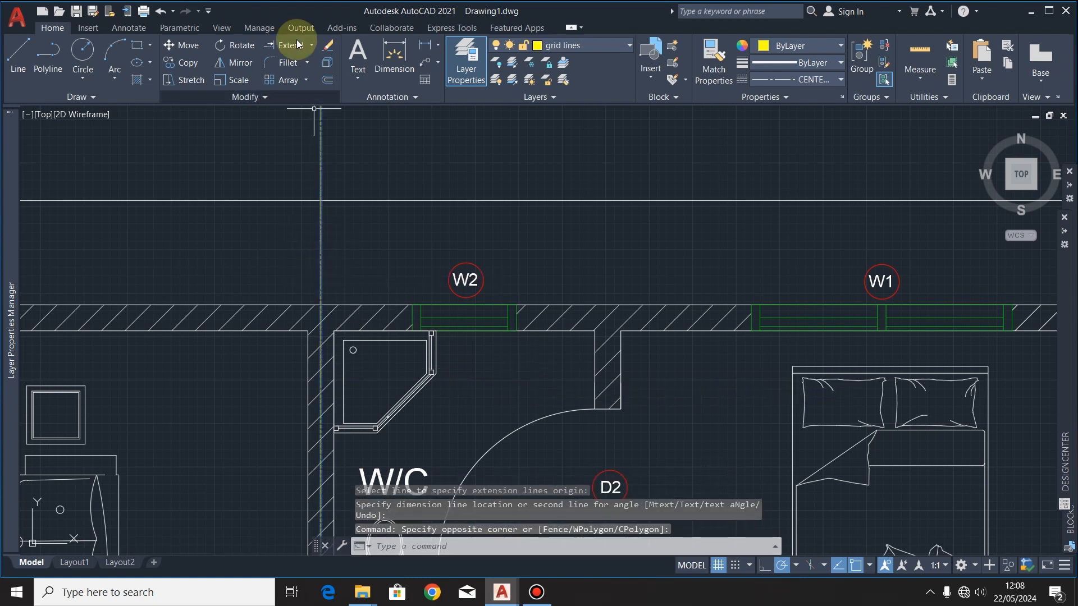
{"action": "left_click", "coordinate": [327, 80]}
{"action": "left_click", "coordinate": [321, 246]}
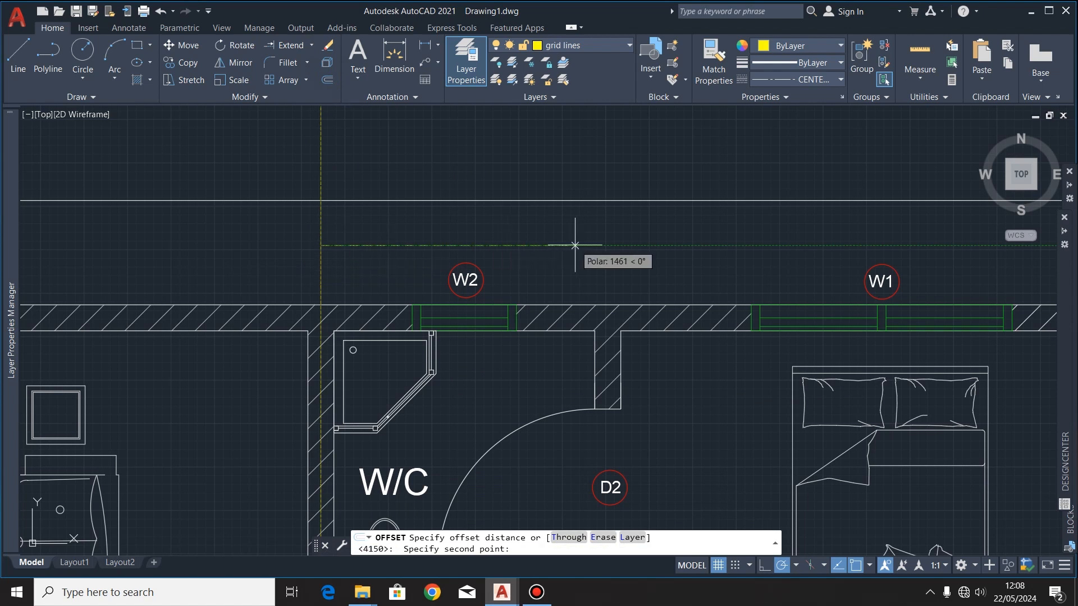
{"action": "type", "text": "1650"}
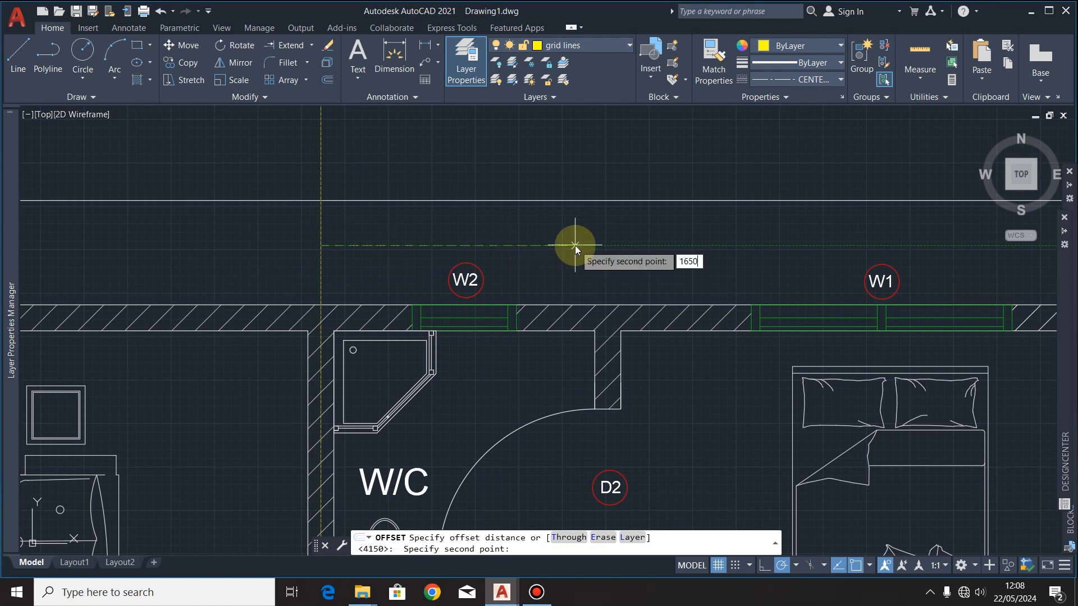
{"action": "key", "text": "Return"}
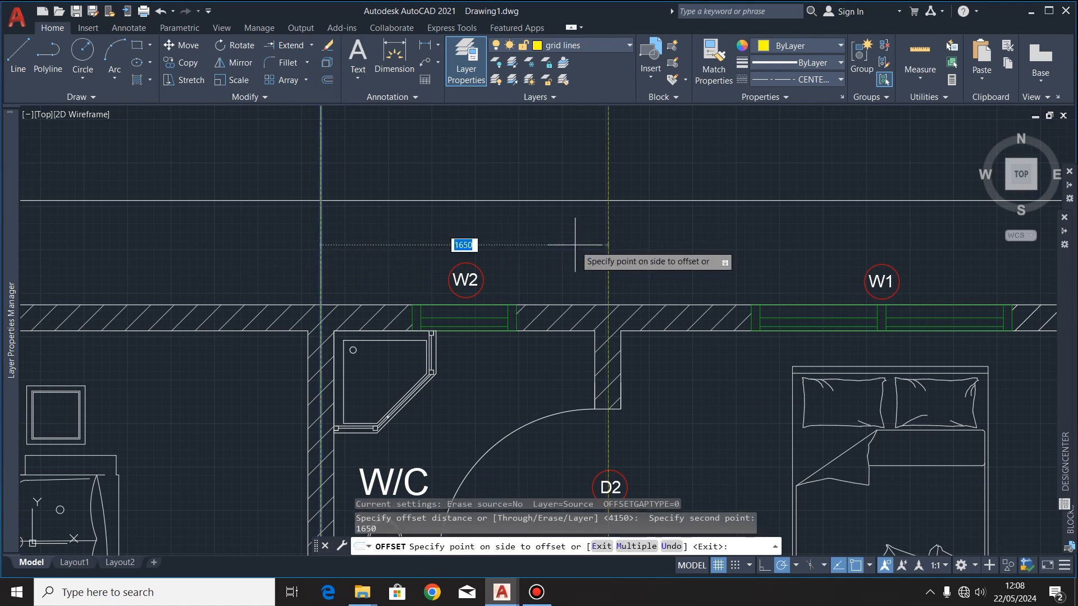
{"action": "left_click", "coordinate": [575, 245]}
Step: Offset the grid line between the W/C and bedroom 1 by 3150 toward the building's right outer wall
{"action": "scroll", "coordinate": [368, 278], "scroll_direction": "down", "scroll_amount": 5}
{"action": "scroll", "coordinate": [418, 271], "scroll_direction": "up", "scroll_amount": 5}
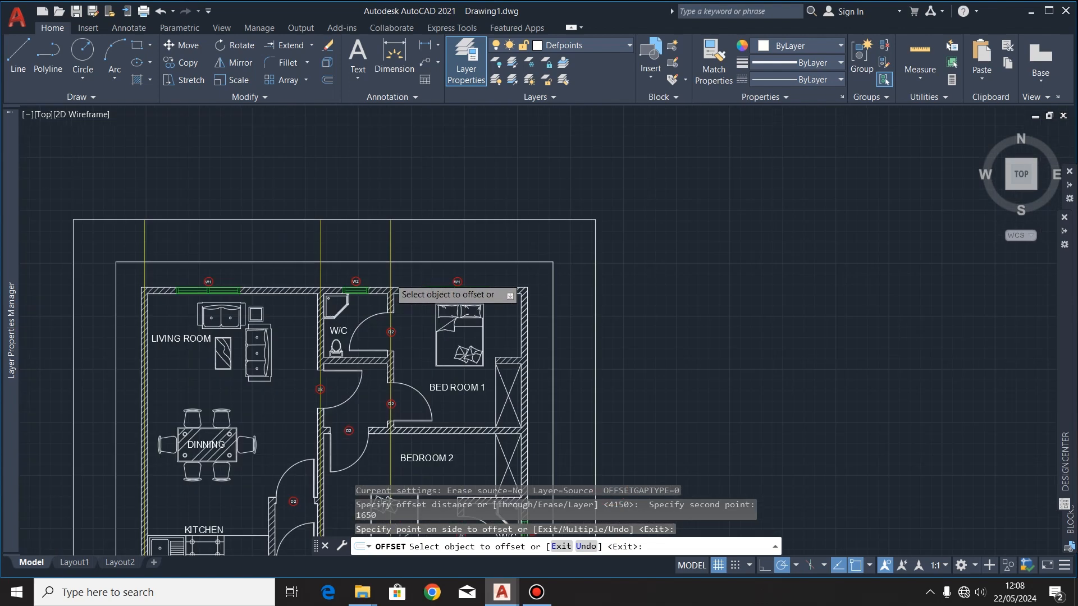
{"action": "left_click", "coordinate": [393, 317]}
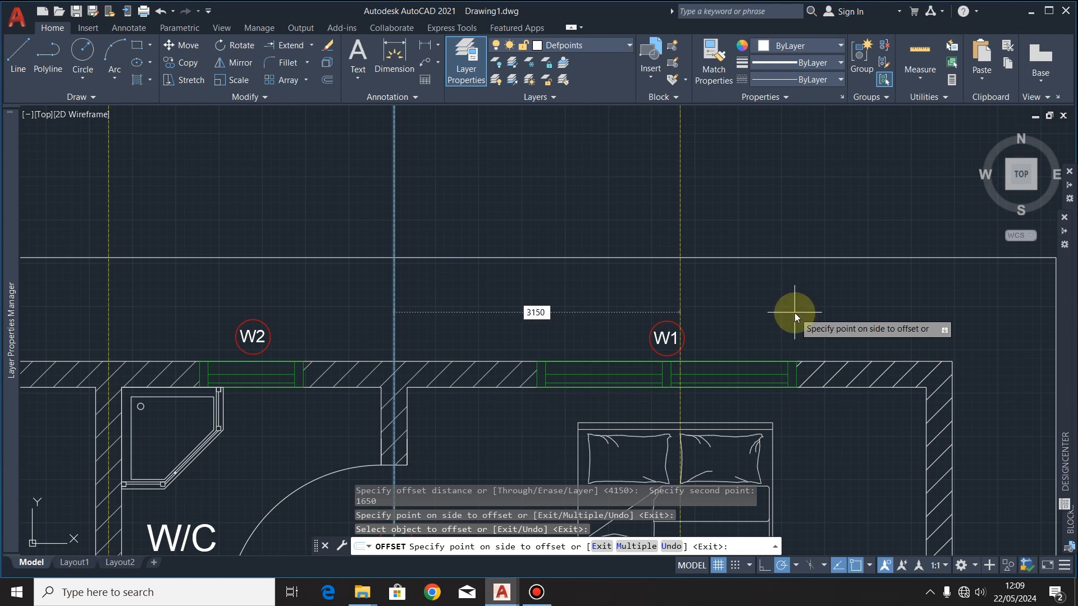
{"action": "left_click", "coordinate": [794, 312]}
{"action": "scroll", "coordinate": [645, 337], "scroll_direction": "down", "scroll_amount": 3}
{"action": "scroll", "coordinate": [631, 344], "scroll_direction": "up", "scroll_amount": 5}
{"action": "key", "text": "Escape"}
Step: Offset the upper outer wall's outside line inward by 75 to create the wall's horizontal centre line
{"action": "scroll", "coordinate": [533, 317], "scroll_direction": "up", "scroll_amount": 2}
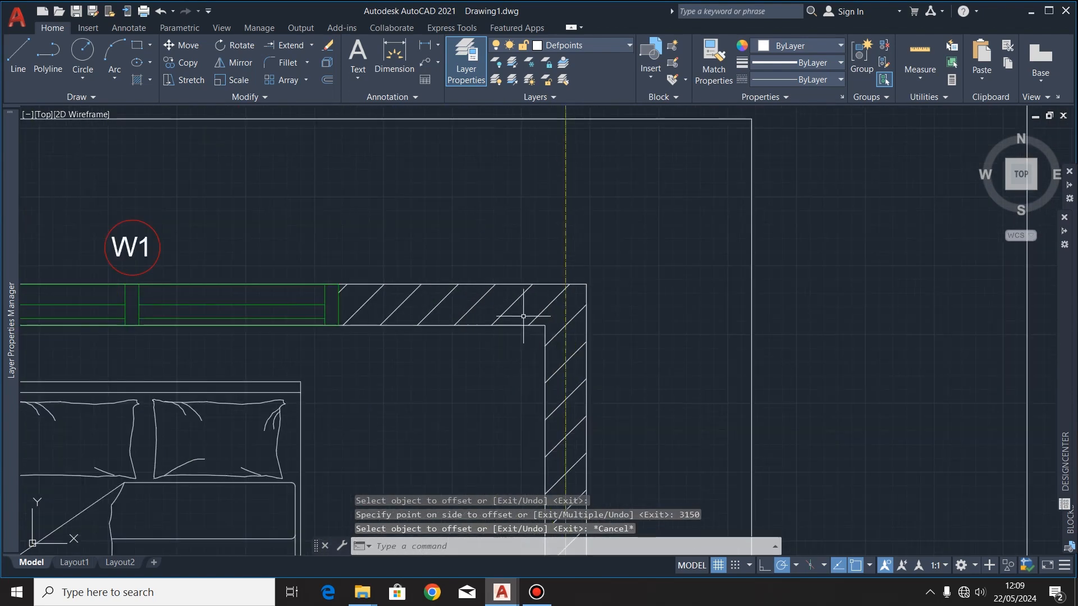
{"action": "left_click", "coordinate": [515, 285]}
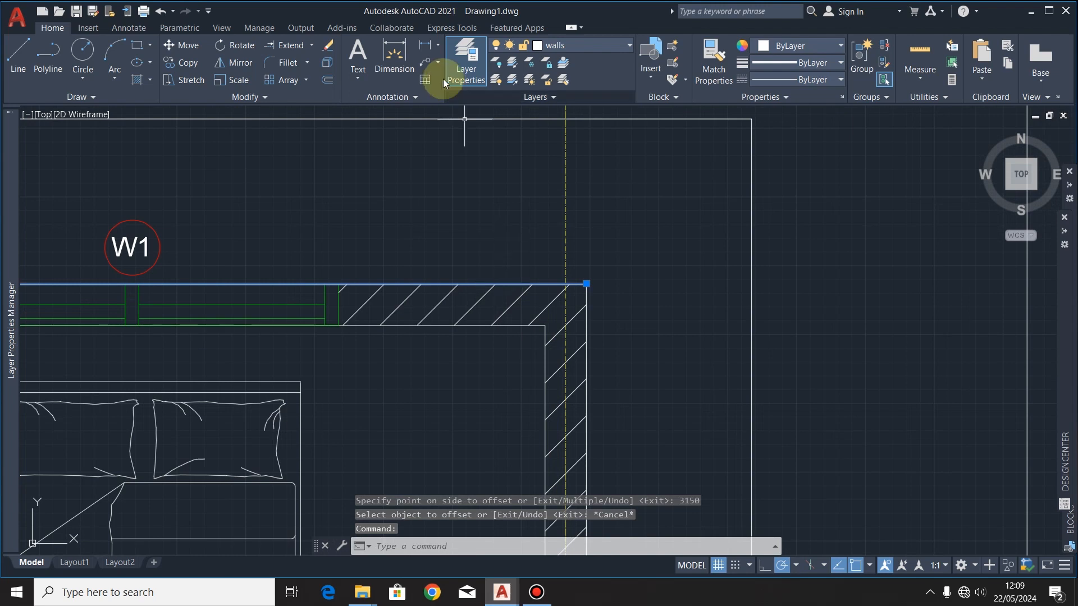
{"action": "left_click", "coordinate": [326, 79]}
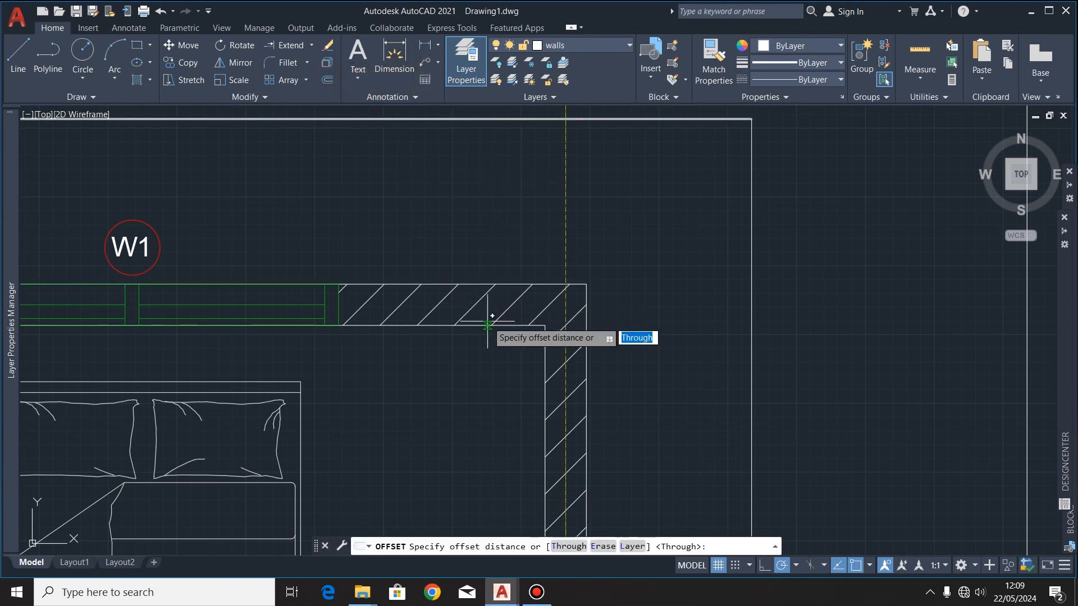
{"action": "left_click", "coordinate": [508, 285]}
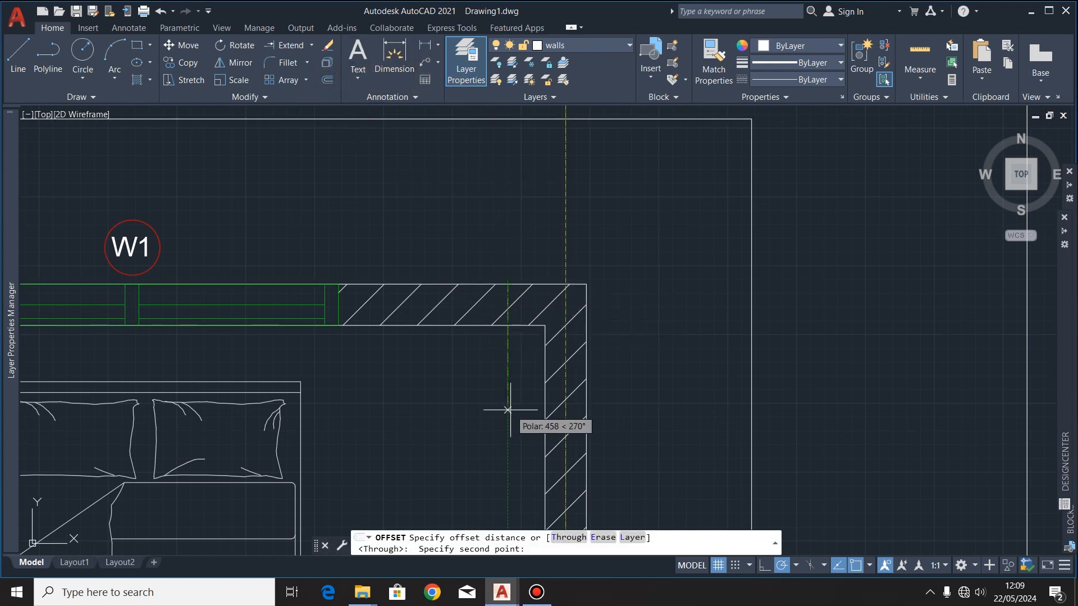
{"action": "key", "text": "Return"}
{"action": "left_click", "coordinate": [508, 285]}
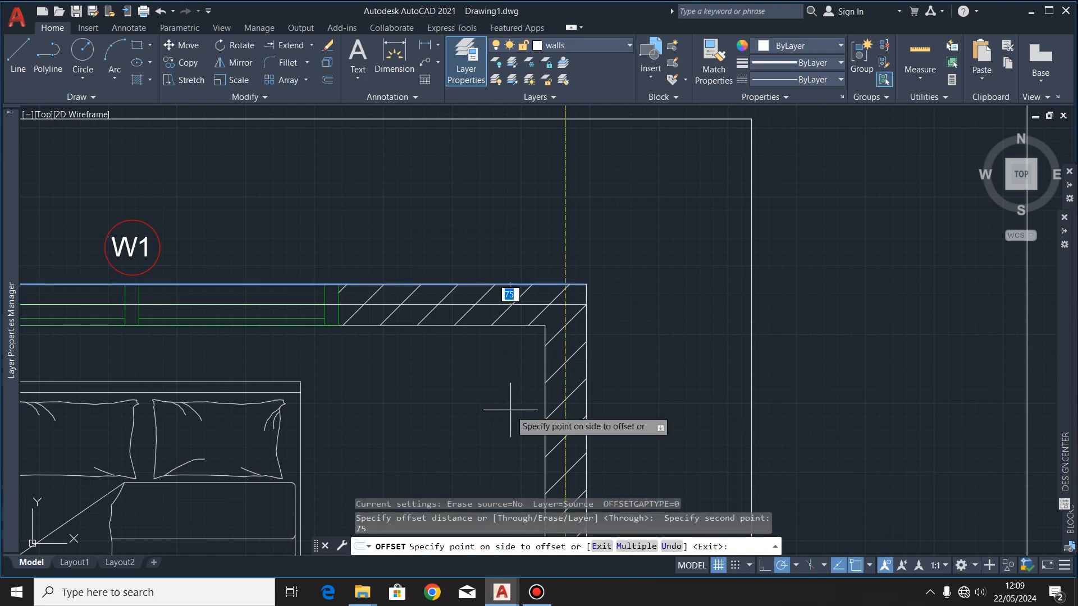
{"action": "left_click", "coordinate": [505, 294]}
Step: Extend both ends of the upper wall's centre line to the outer boundary rectangle
{"action": "left_click", "coordinate": [296, 48]}
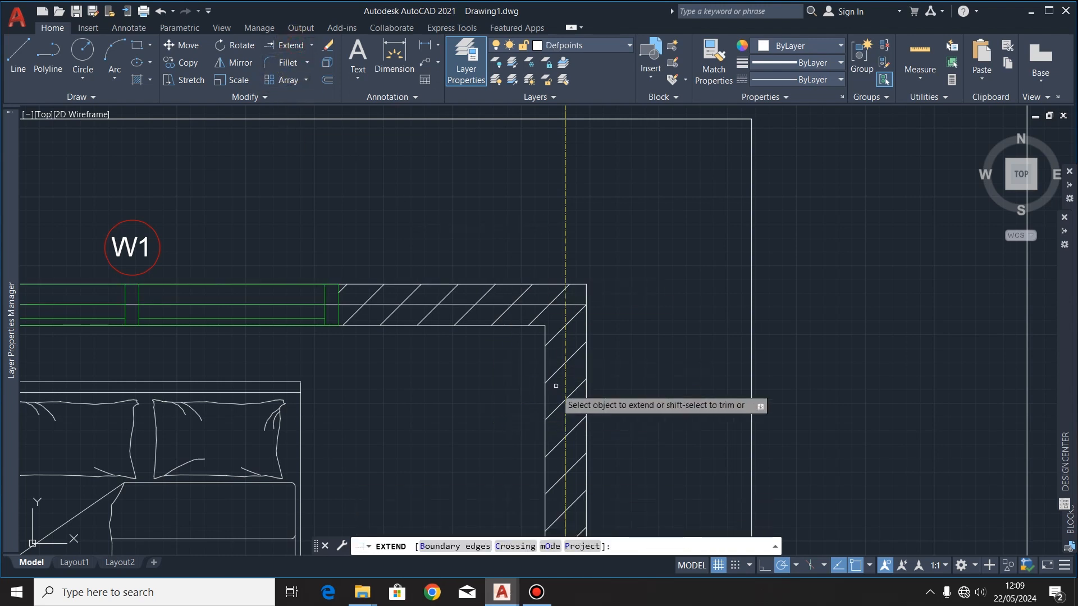
{"action": "left_click", "coordinate": [577, 305]}
{"action": "scroll", "coordinate": [307, 353], "scroll_direction": "down", "scroll_amount": 1}
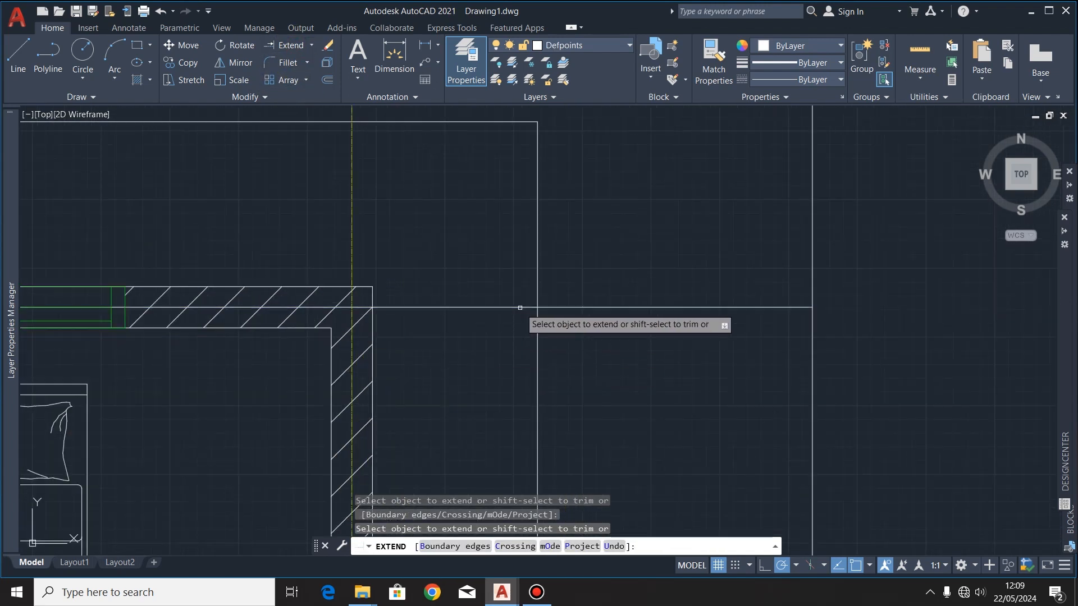
{"action": "scroll", "coordinate": [710, 355], "scroll_direction": "down", "scroll_amount": 3}
{"action": "scroll", "coordinate": [566, 393], "scroll_direction": "down", "scroll_amount": 2}
{"action": "scroll", "coordinate": [346, 399], "scroll_direction": "up", "scroll_amount": 10}
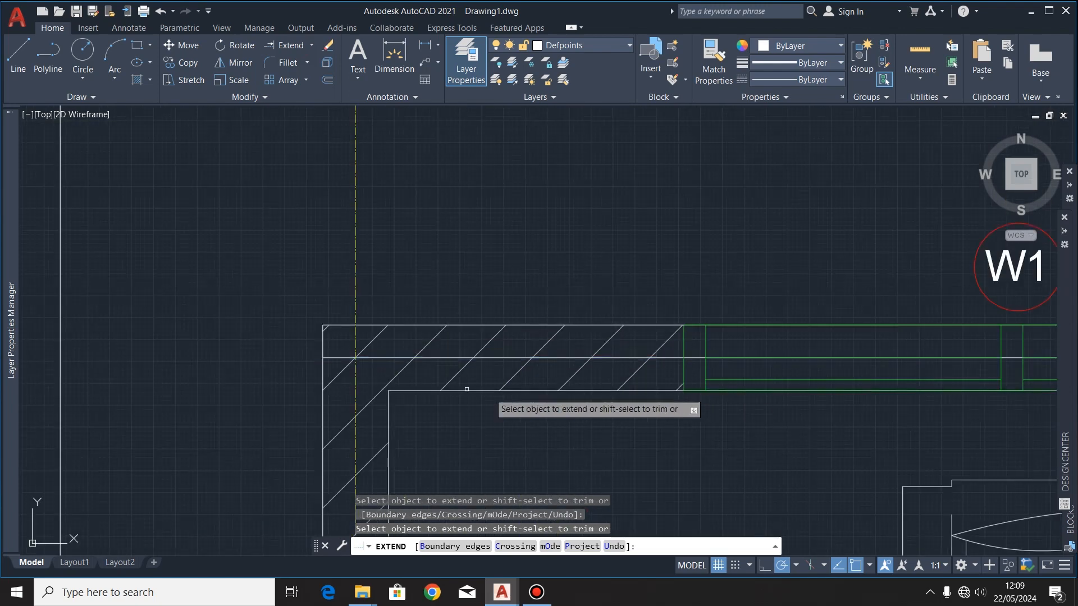
{"action": "scroll", "coordinate": [481, 402], "scroll_direction": "down", "scroll_amount": 3}
{"action": "left_click", "coordinate": [444, 391]}
{"action": "scroll", "coordinate": [264, 264], "scroll_direction": "down", "scroll_amount": 5}
{"action": "key", "text": "Escape"}
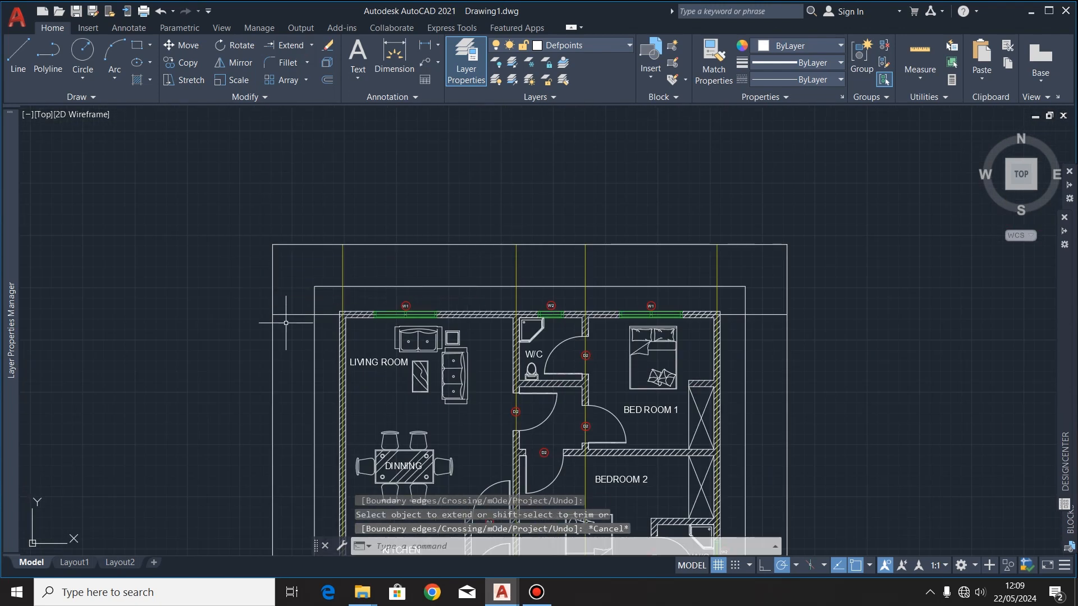
Step: Assign the upper wall's centre line to the grid lines layer with the CENTER2 linetype
{"action": "scroll", "coordinate": [766, 327], "scroll_direction": "up", "scroll_amount": 5}
{"action": "left_click", "coordinate": [774, 280]}
{"action": "left_click", "coordinate": [745, 339]}
{"action": "left_click", "coordinate": [599, 42]}
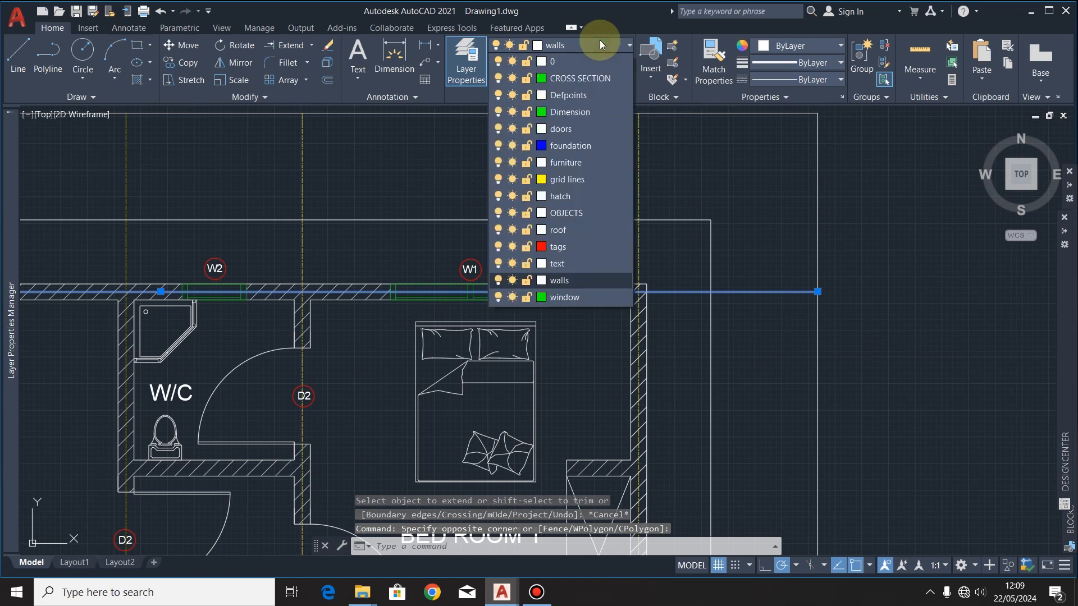
{"action": "left_click", "coordinate": [567, 179]}
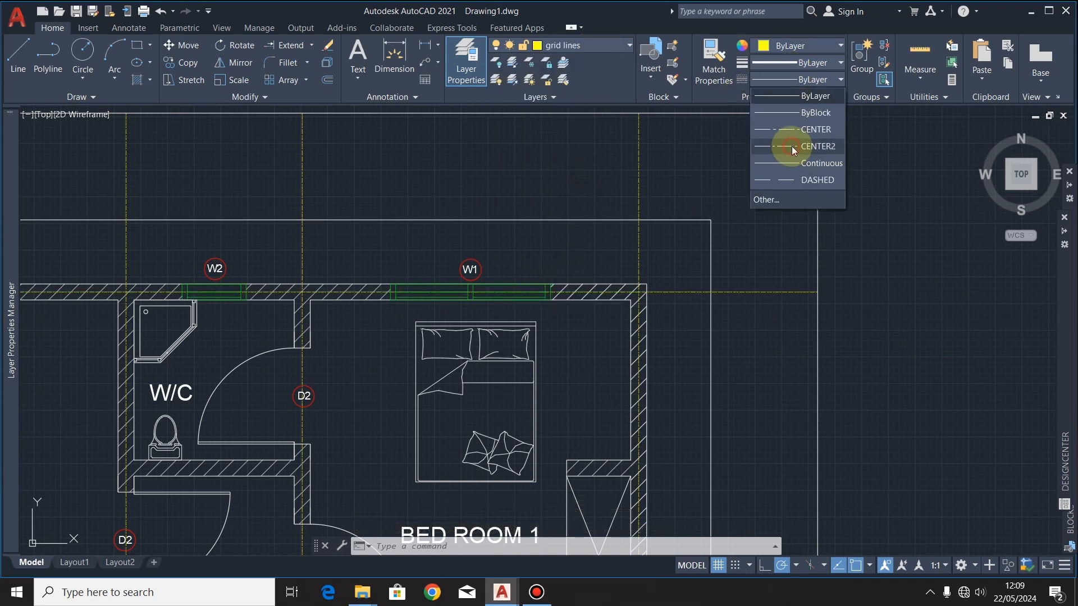
{"action": "left_click", "coordinate": [790, 146]}
{"action": "scroll", "coordinate": [328, 240], "scroll_direction": "down", "scroll_amount": 2}
{"action": "scroll", "coordinate": [500, 275], "scroll_direction": "up", "scroll_amount": 3}
{"action": "key", "text": "Escape"}
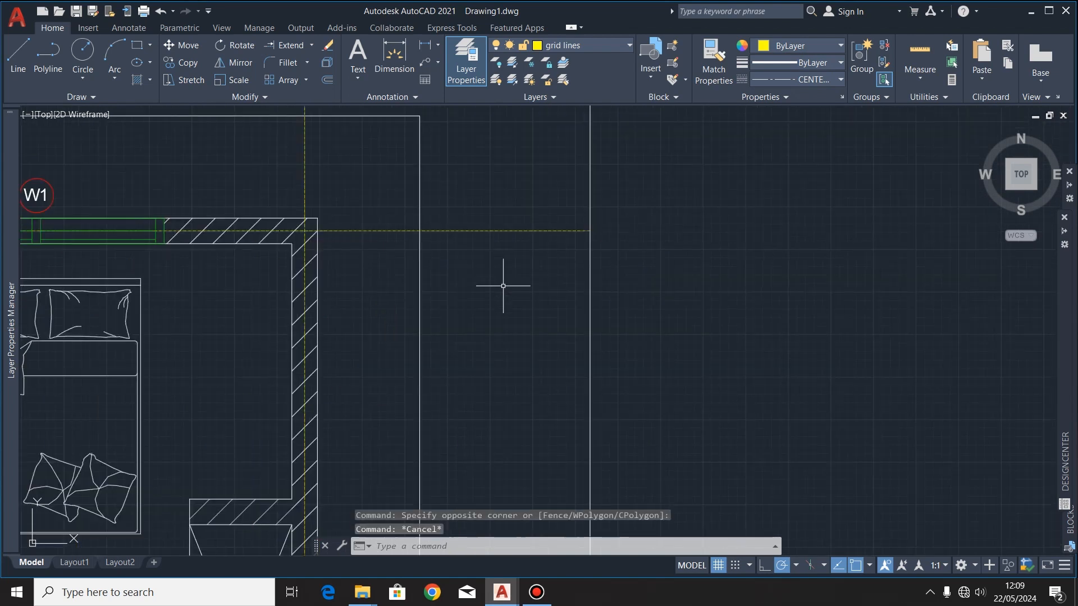
Step: Offset the upper wall's horizontal grid line downward by 1650 to the lower wall of the upper W/C
{"action": "scroll", "coordinate": [592, 282], "scroll_direction": "down", "scroll_amount": 2}
{"action": "left_click_drag", "start_coordinate": [548, 264], "coordinate": [549, 279]}
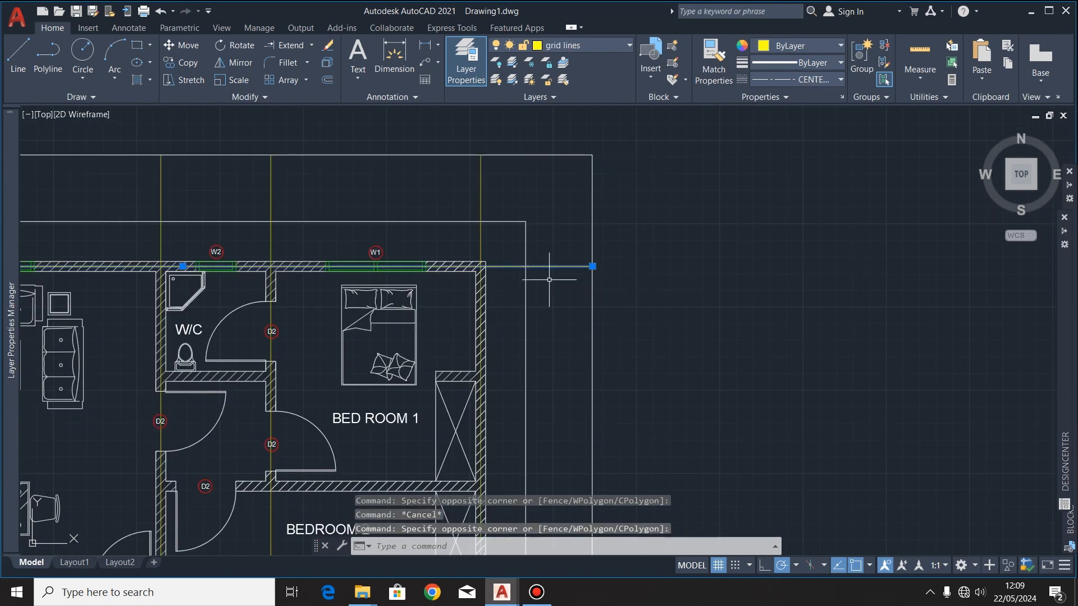
{"action": "left_click", "coordinate": [326, 79]}
{"action": "scroll", "coordinate": [553, 259], "scroll_direction": "down", "scroll_amount": 3}
{"action": "scroll", "coordinate": [539, 247], "scroll_direction": "up", "scroll_amount": 5}
{"action": "left_click", "coordinate": [537, 239]}
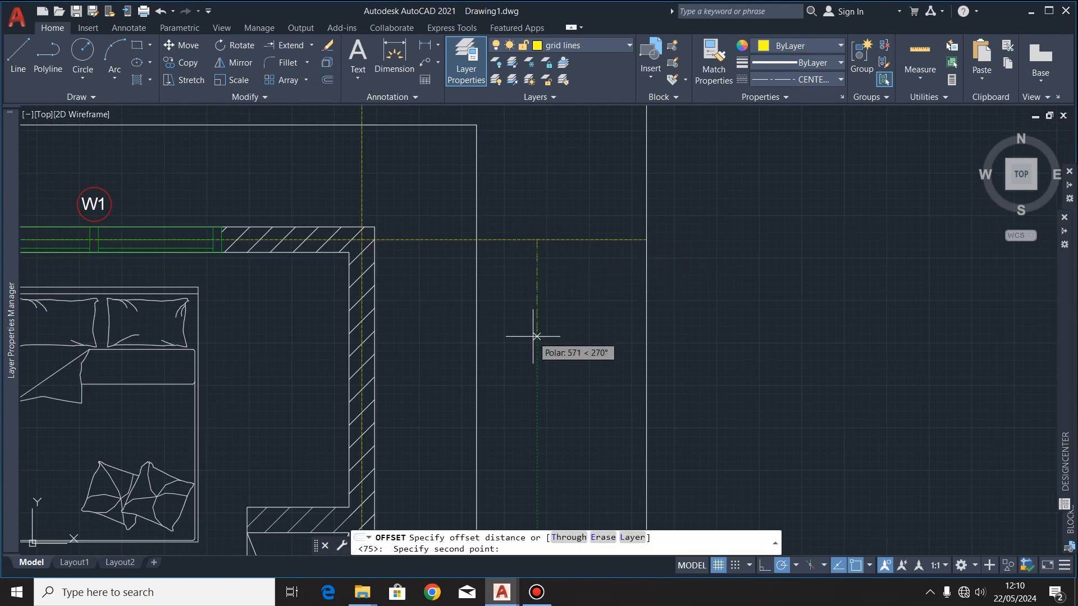
{"action": "type", "text": "165"}
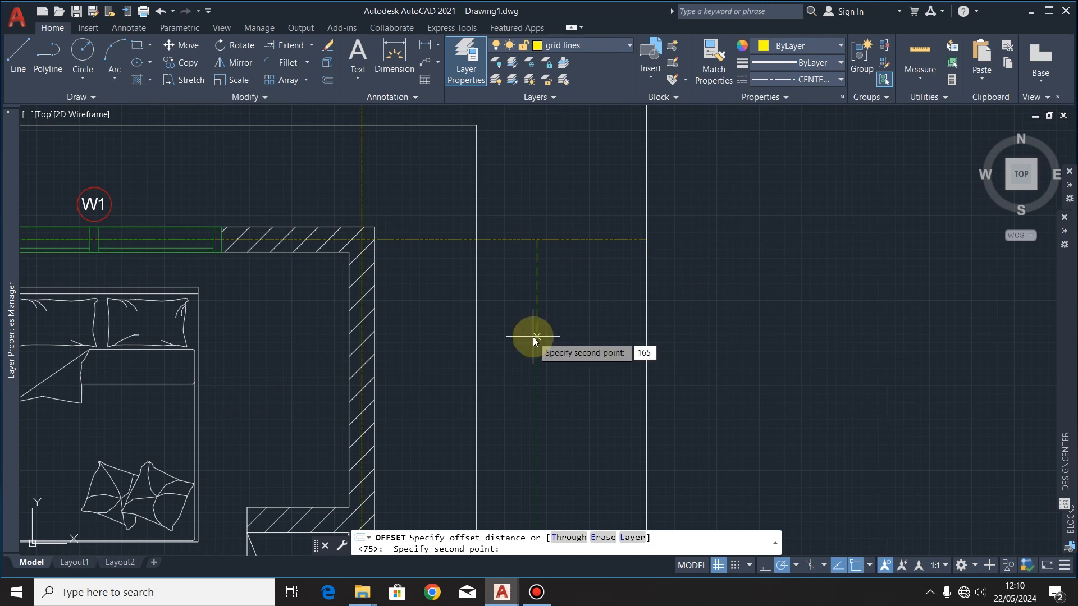
{"action": "type", "text": "0"}
{"action": "key", "text": "Return"}
{"action": "left_click", "coordinate": [491, 250]}
Step: Repeat the 1650 offset downward to add grid lines at the wall between the bedrooms and at the lower W/C's upper wall
{"action": "scroll", "coordinate": [505, 409], "scroll_direction": "down", "scroll_amount": 3}
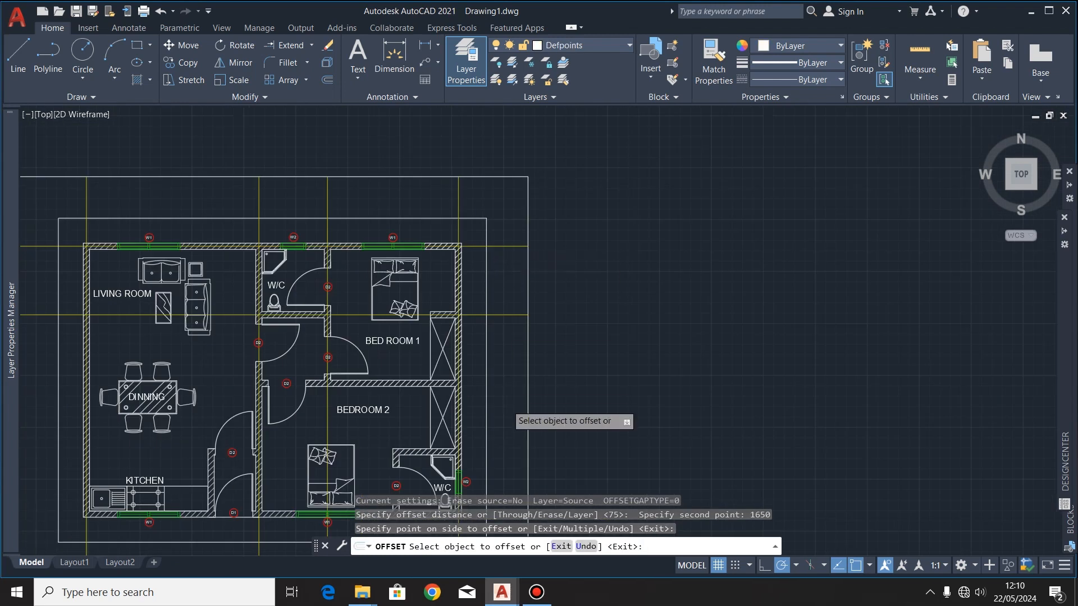
{"action": "scroll", "coordinate": [492, 202], "scroll_direction": "up", "scroll_amount": 4}
{"action": "left_click", "coordinate": [495, 177]}
{"action": "left_click", "coordinate": [488, 292]}
{"action": "scroll", "coordinate": [536, 266], "scroll_direction": "down", "scroll_amount": 4}
{"action": "scroll", "coordinate": [514, 324], "scroll_direction": "up", "scroll_amount": 4}
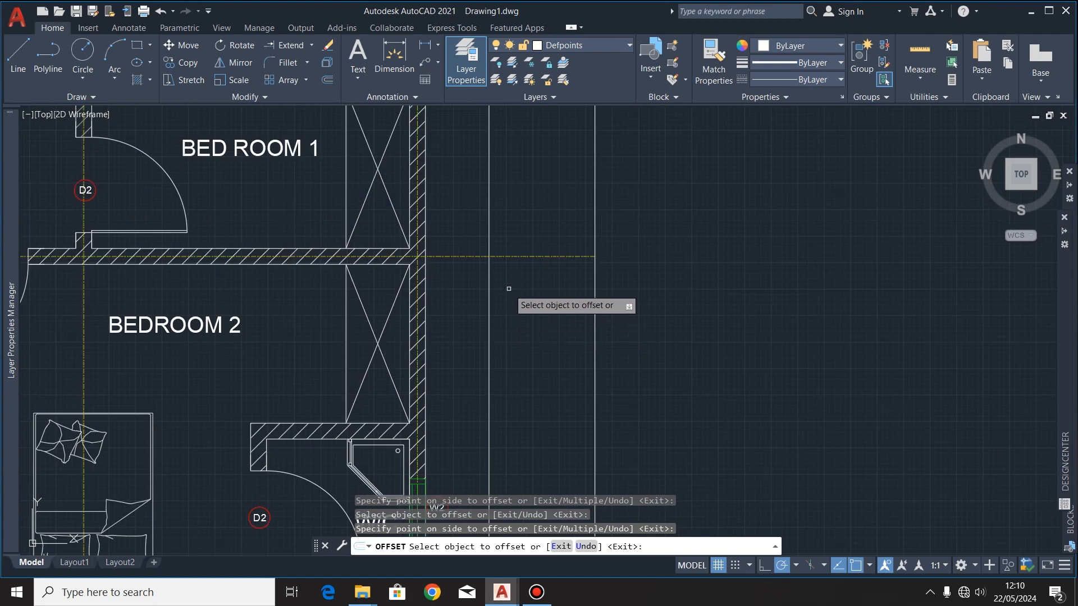
{"action": "scroll", "coordinate": [534, 445], "scroll_direction": "down", "scroll_amount": 4}
{"action": "scroll", "coordinate": [524, 275], "scroll_direction": "up", "scroll_amount": 4}
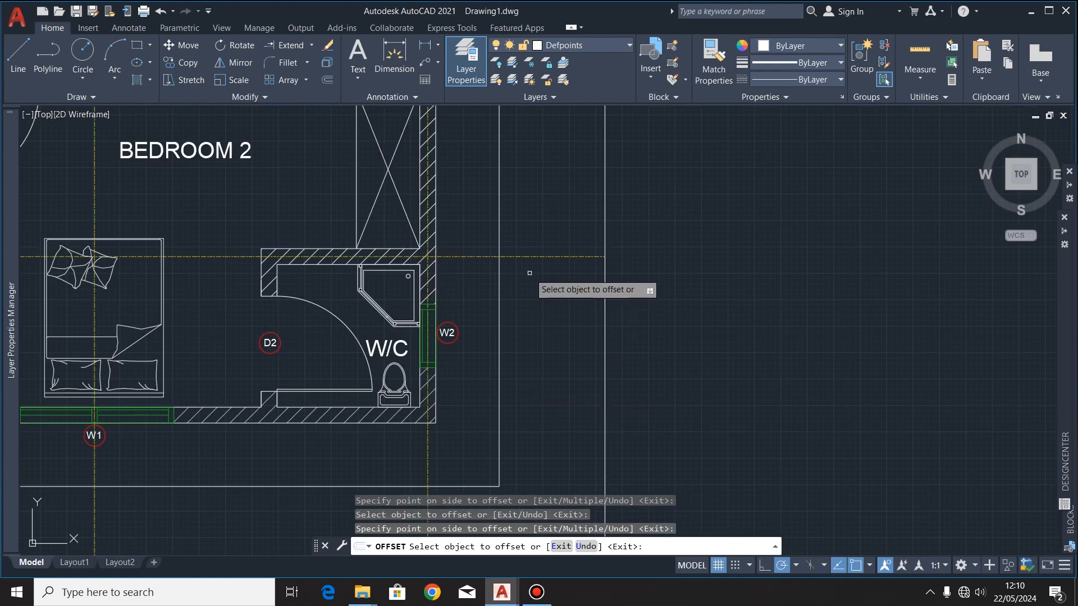
Step: Offset the grid line at the lower W/C's upper wall downward by 1500 to the building's bottom wall
{"action": "left_click", "coordinate": [533, 257]}
{"action": "type", "text": "1"}
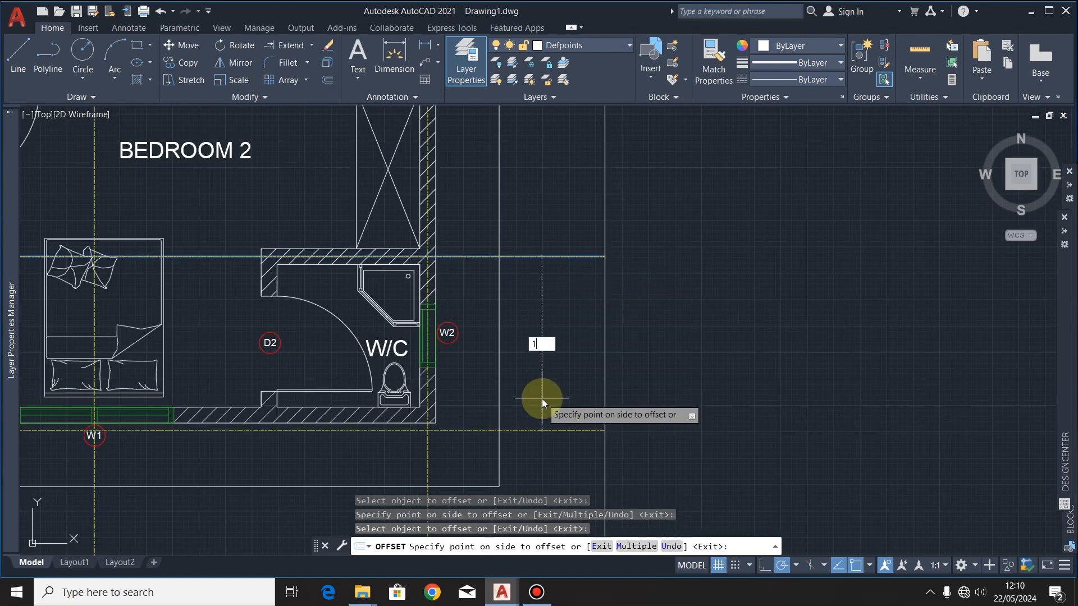
{"action": "type", "text": "500"}
{"action": "key", "text": "Return"}
{"action": "scroll", "coordinate": [459, 463], "scroll_direction": "down", "scroll_amount": 4}
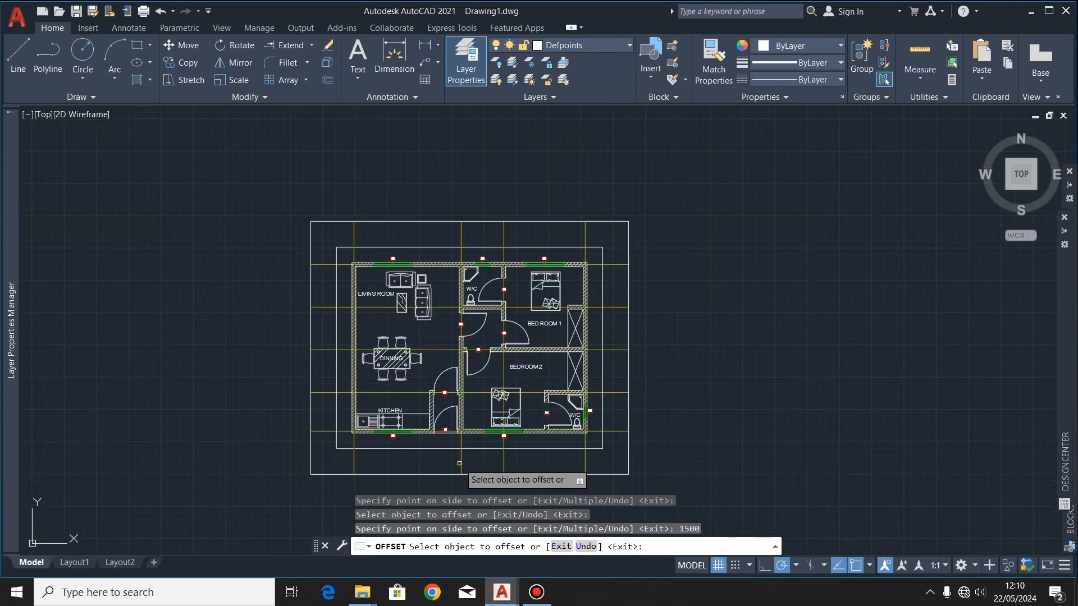
{"action": "scroll", "coordinate": [372, 246], "scroll_direction": "up", "scroll_amount": 4}
{"action": "key", "text": "Escape"}
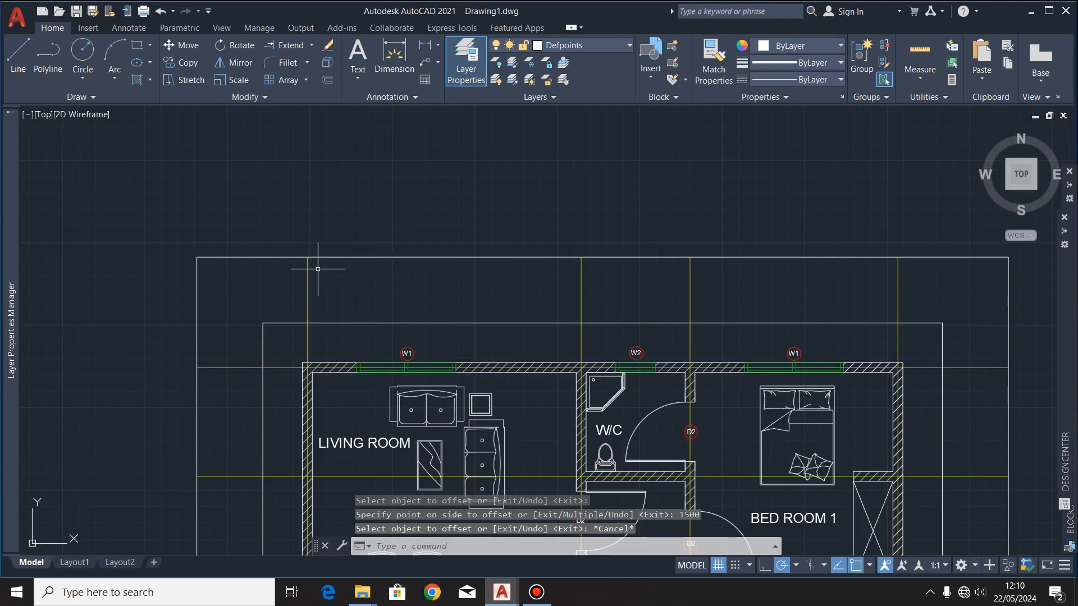
Step: Make tags the current layer
{"action": "scroll", "coordinate": [292, 289], "scroll_direction": "up", "scroll_amount": 2}
{"action": "scroll", "coordinate": [236, 264], "scroll_direction": "down", "scroll_amount": 4}
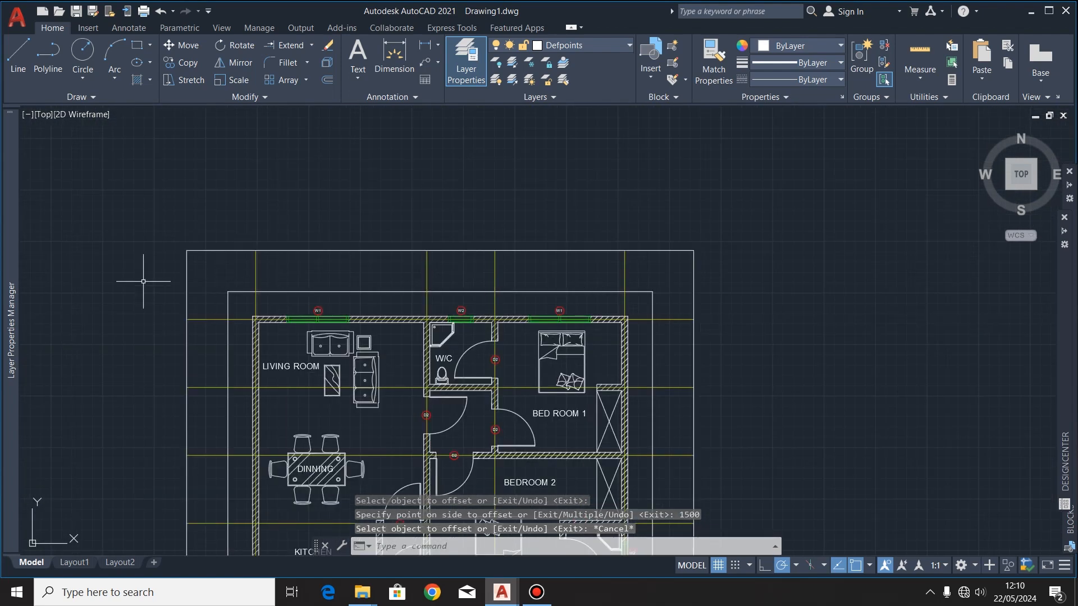
{"action": "scroll", "coordinate": [239, 254], "scroll_direction": "up", "scroll_amount": 2}
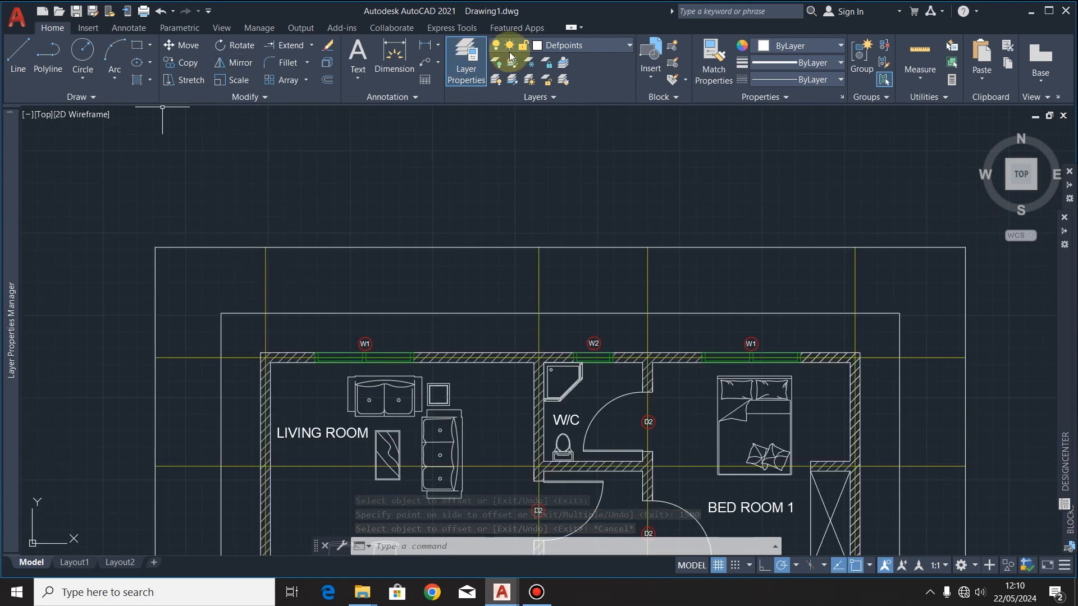
{"action": "left_click", "coordinate": [568, 45]}
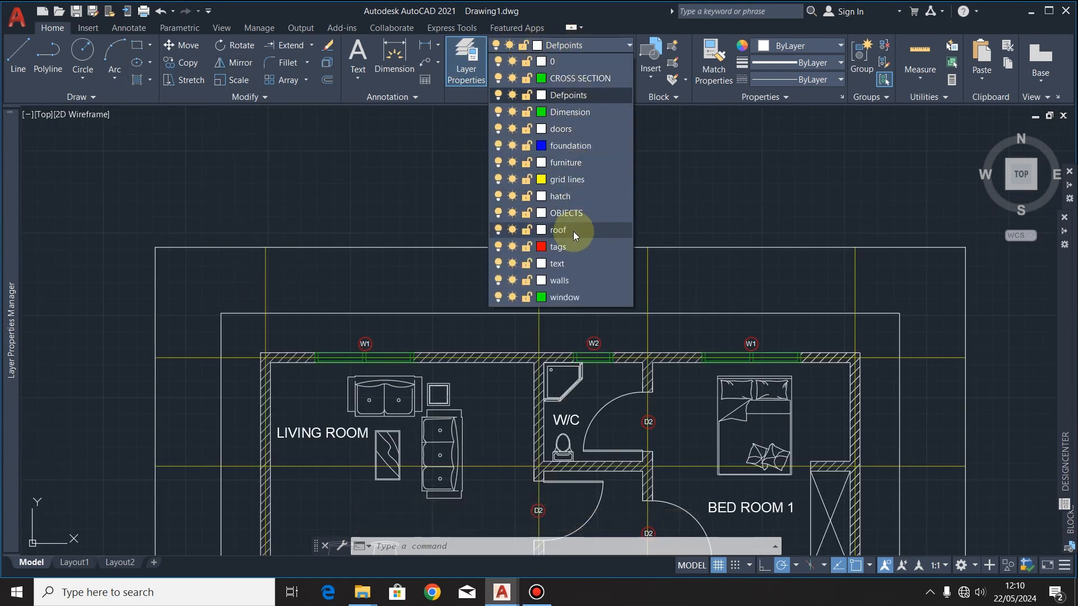
{"action": "left_click", "coordinate": [572, 247]}
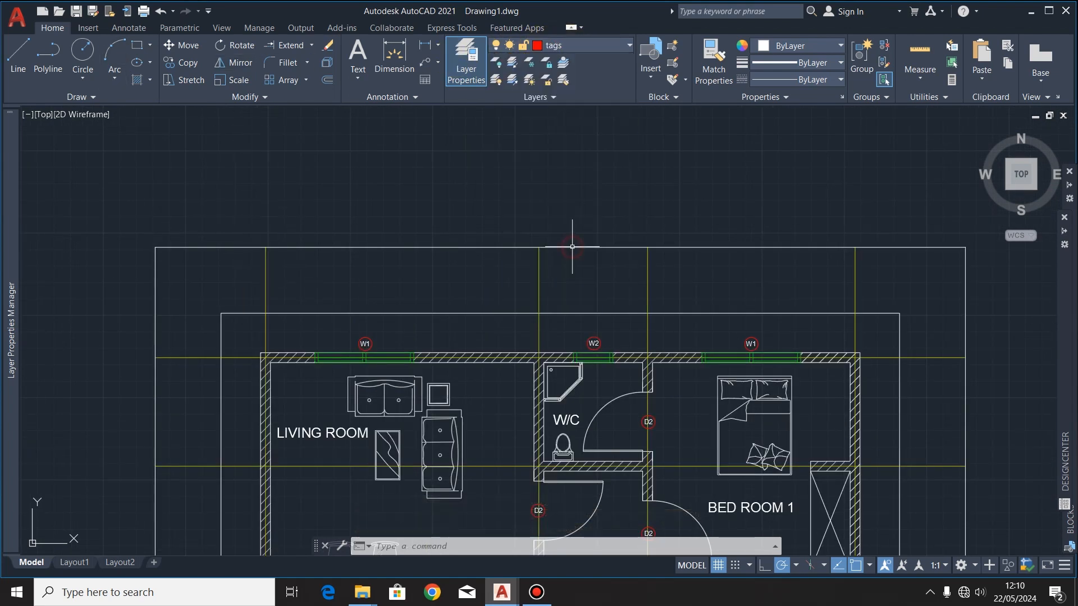
Step: Draw a circle with a radius of 200 above the outer boundary, near the leftmost vertical grid line
{"action": "left_click", "coordinate": [82, 50]}
{"action": "scroll", "coordinate": [303, 225], "scroll_direction": "down", "scroll_amount": 4}
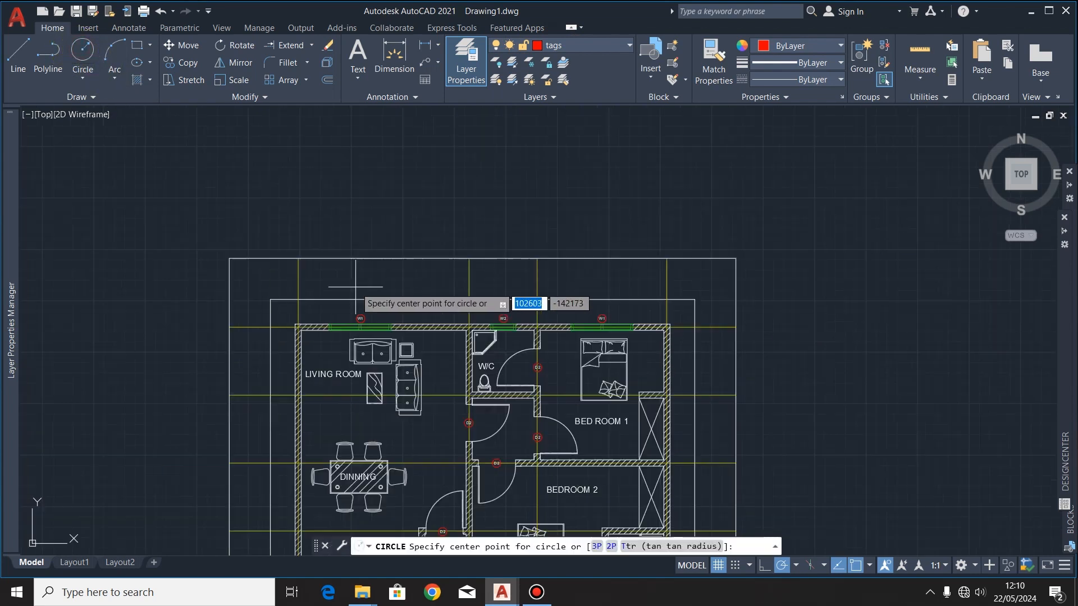
{"action": "scroll", "coordinate": [318, 254], "scroll_direction": "up", "scroll_amount": 4}
{"action": "left_click", "coordinate": [315, 229]}
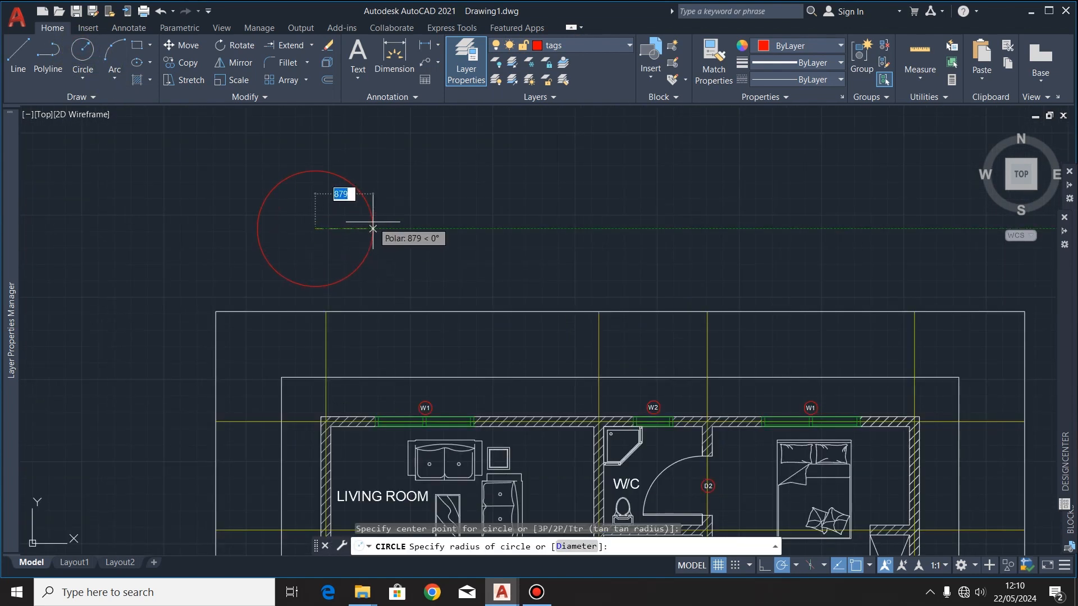
{"action": "type", "text": "20"}
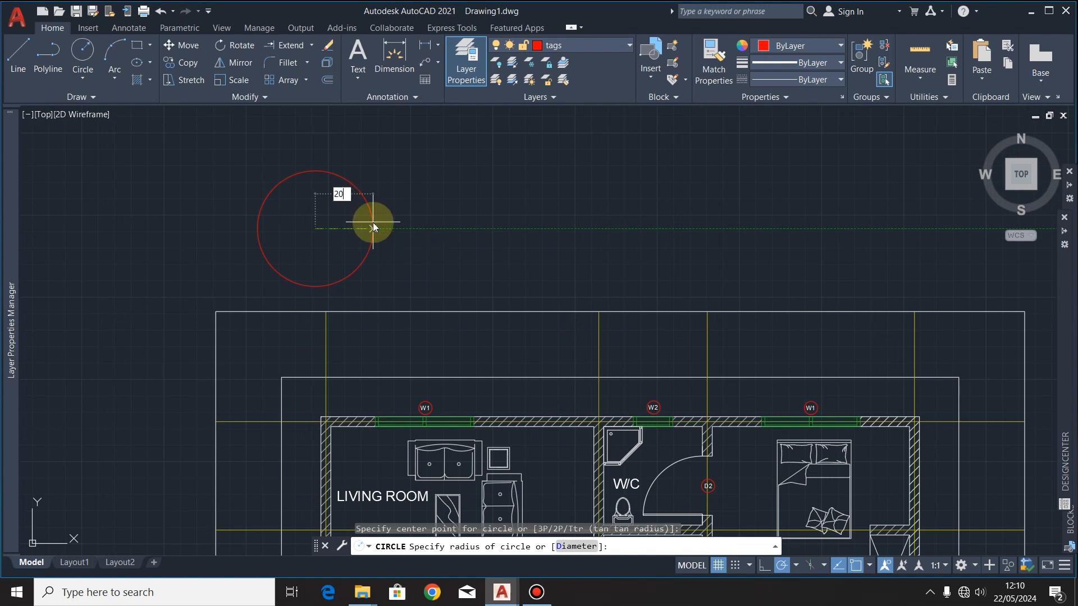
{"action": "type", "text": "0"}
{"action": "key", "text": "Return"}
Step: Move the circle by its bottom quadrant onto the top end of the leftmost vertical grid line at the outer boundary
{"action": "scroll", "coordinate": [313, 240], "scroll_direction": "up", "scroll_amount": 3}
{"action": "left_click", "coordinate": [370, 222]}
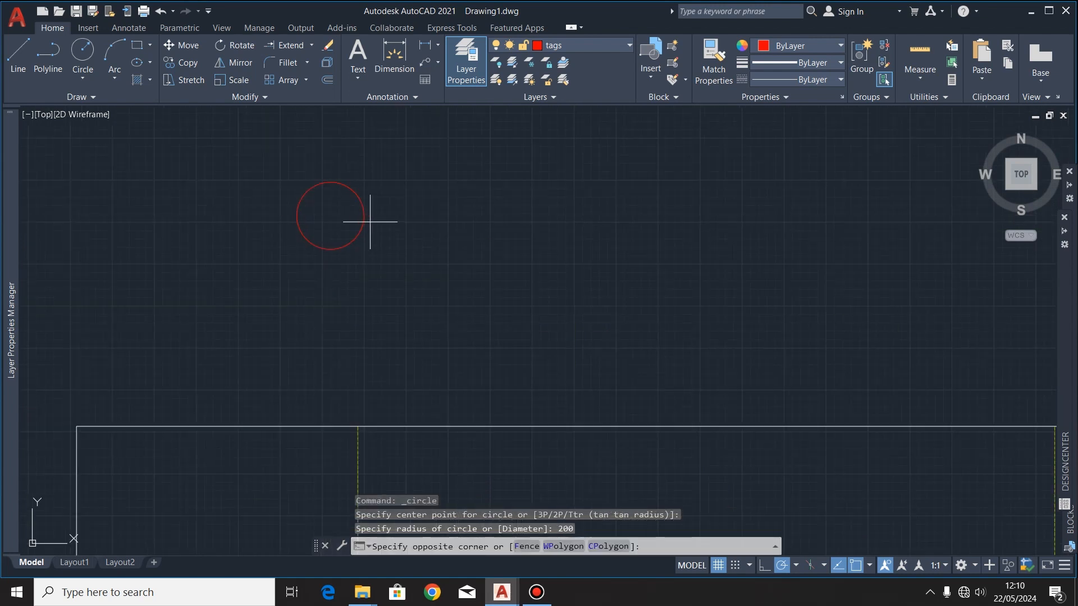
{"action": "left_click", "coordinate": [334, 267]}
{"action": "left_click", "coordinate": [181, 46]}
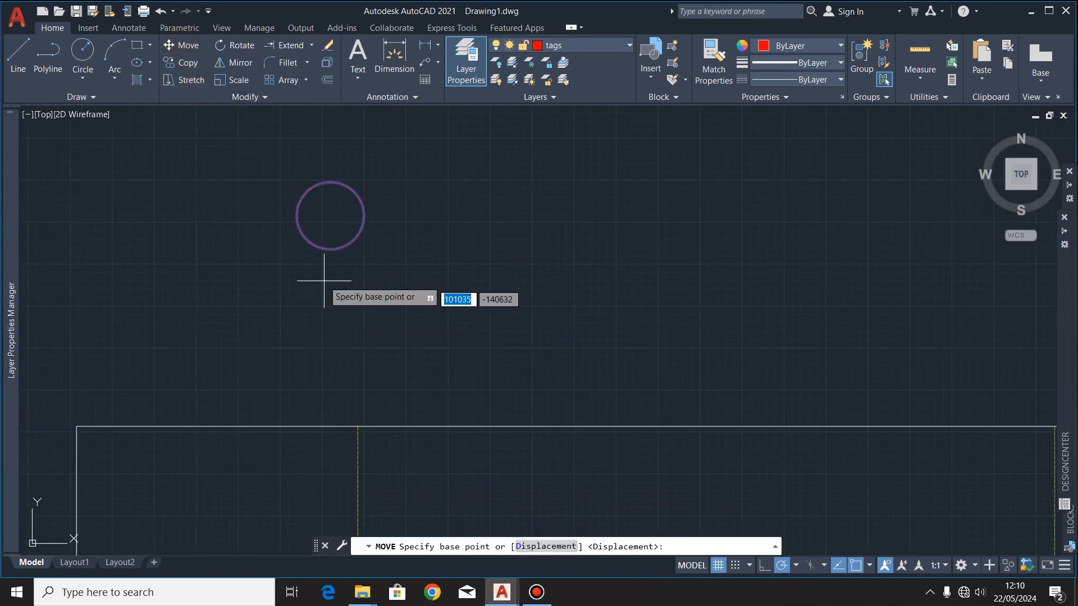
{"action": "left_click", "coordinate": [330, 249]}
{"action": "left_click", "coordinate": [358, 426]}
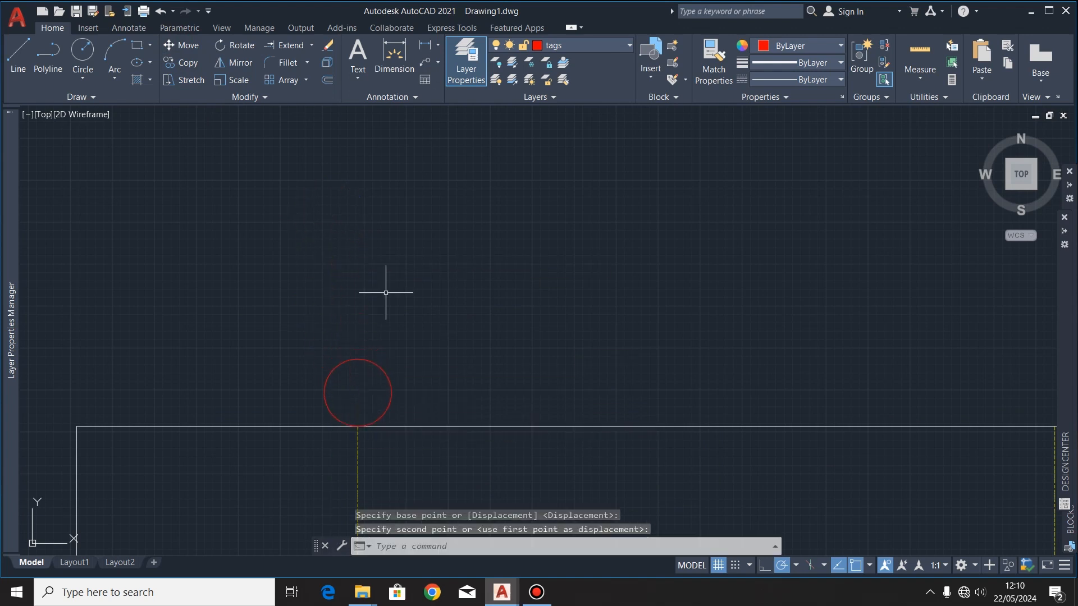
Step: Add multiline text reading 1 inside the circle
{"action": "scroll", "coordinate": [374, 486], "scroll_direction": "up", "scroll_amount": 4}
{"action": "left_click", "coordinate": [364, 78]}
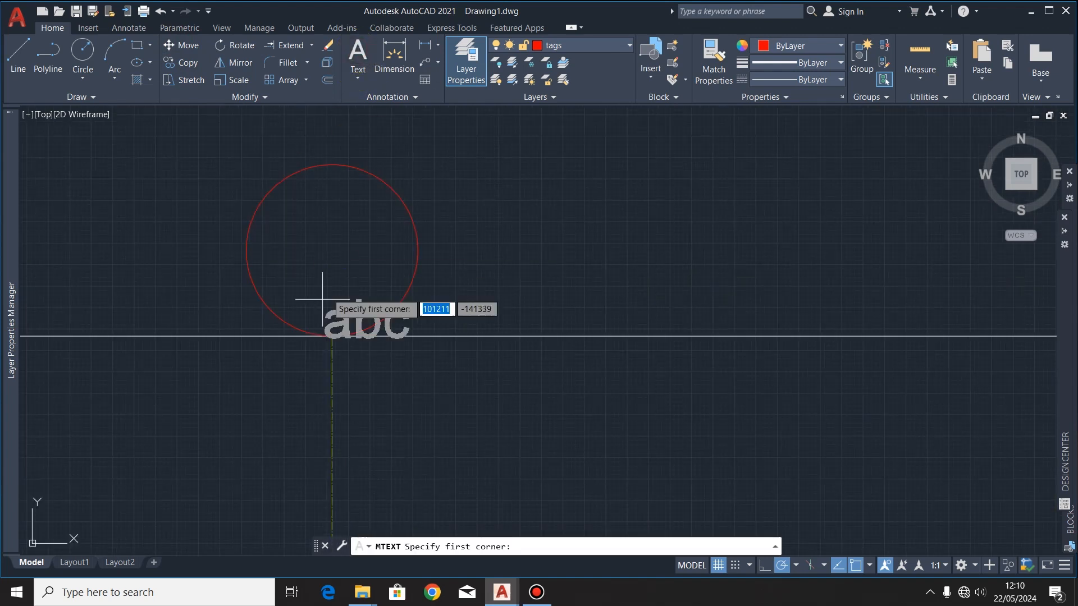
{"action": "scroll", "coordinate": [301, 257], "scroll_direction": "up", "scroll_amount": 4}
{"action": "scroll", "coordinate": [301, 230], "scroll_direction": "down", "scroll_amount": 2}
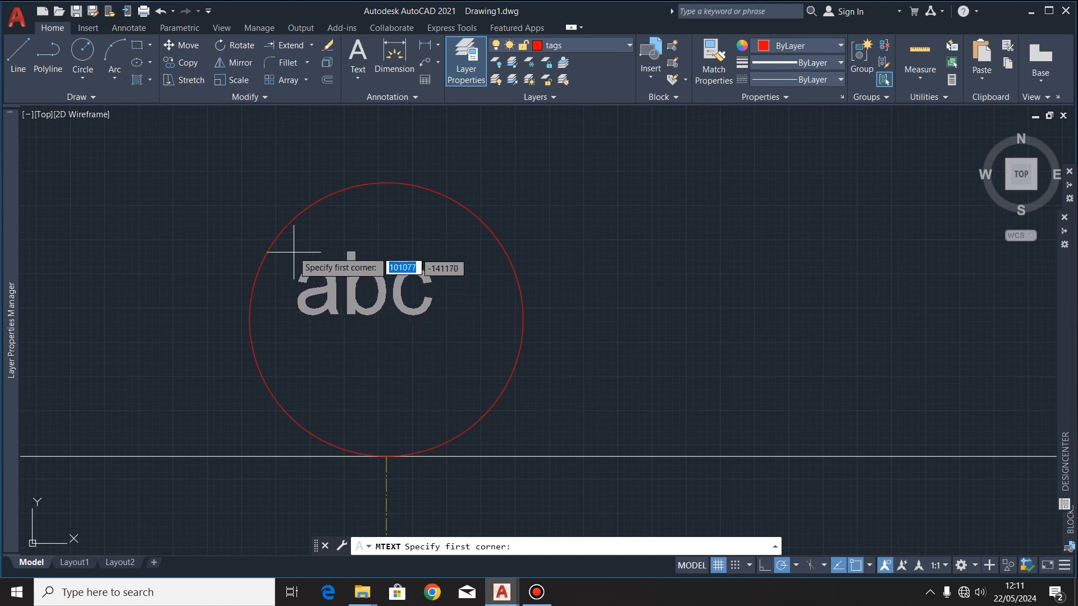
{"action": "left_click", "coordinate": [288, 242]}
{"action": "left_click", "coordinate": [483, 409]}
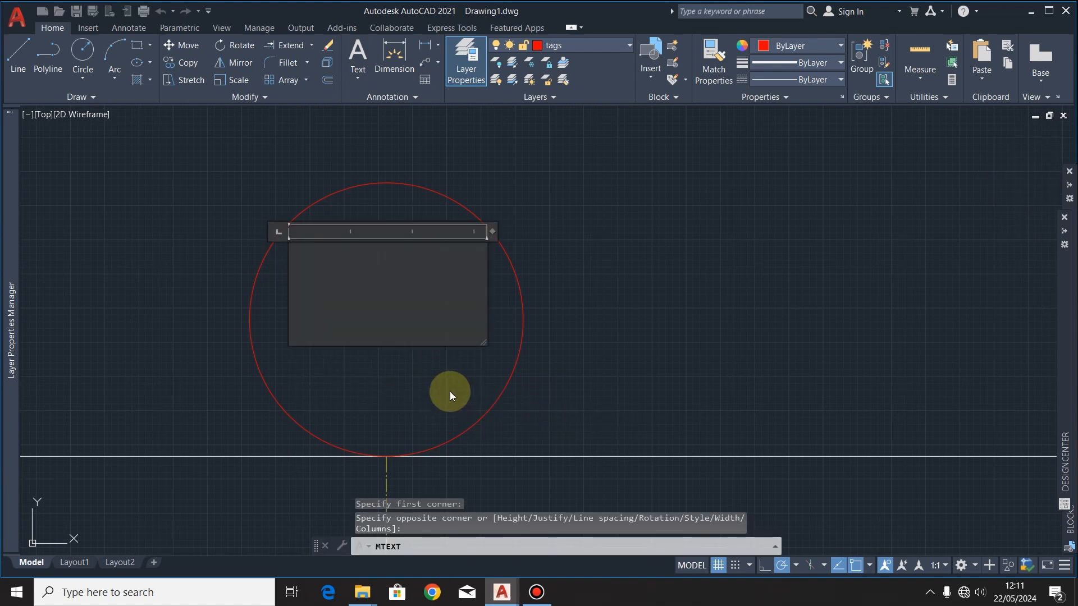
{"action": "type", "text": "1"}
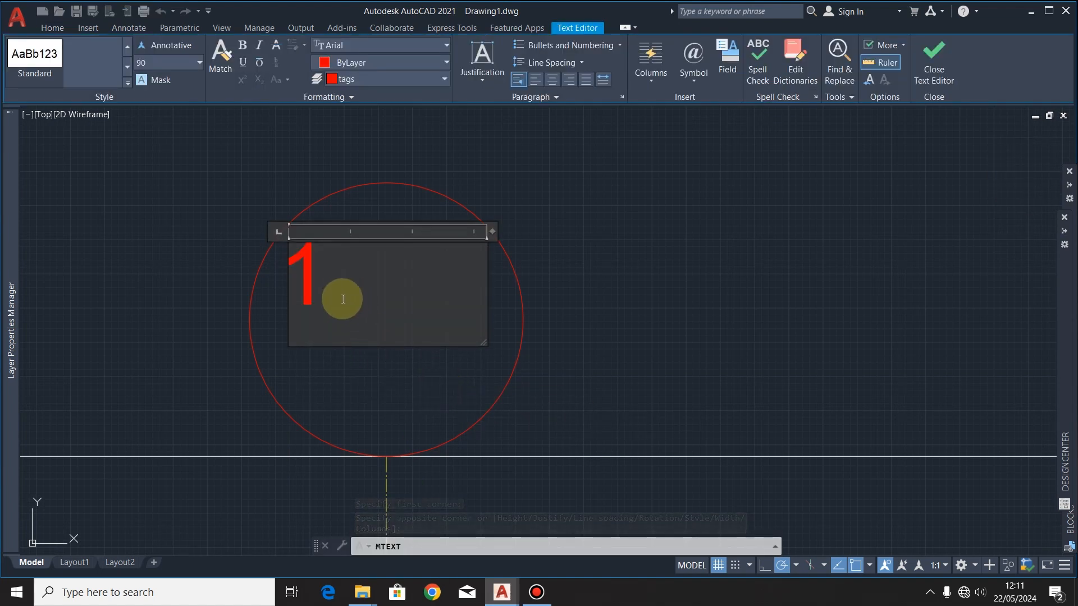
Step: Set the tag text's color to White and its height to 200, and finish editing the text
{"action": "left_click", "coordinate": [409, 63]}
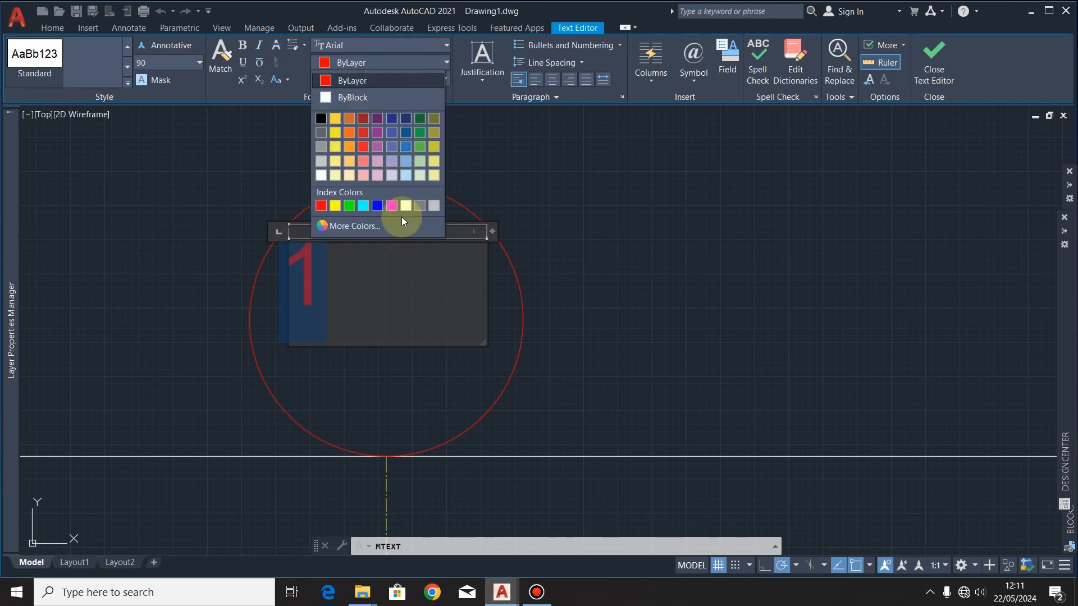
{"action": "left_click", "coordinate": [402, 206]}
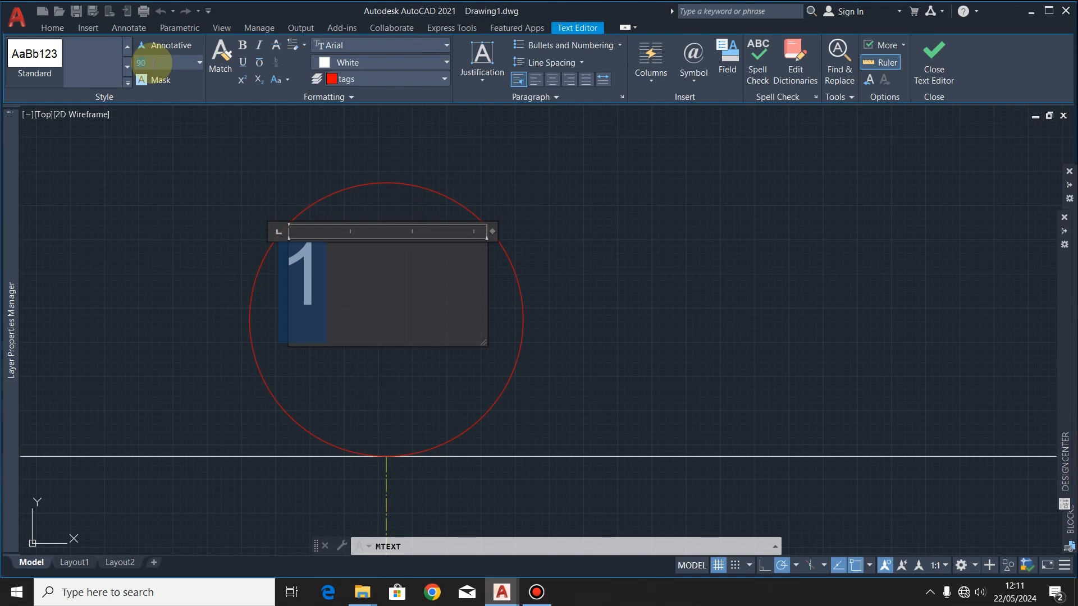
{"action": "key", "text": "Return"}
{"action": "left_click", "coordinate": [129, 242]}
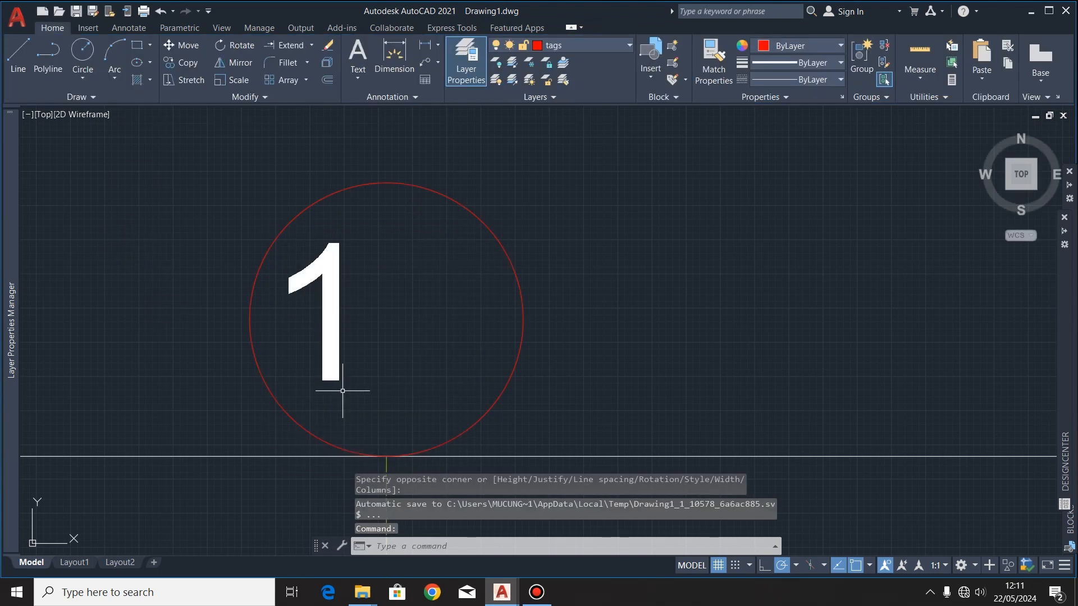
Step: Move the number 1 horizontally so that it sits centred in its circle
{"action": "left_click", "coordinate": [339, 378]}
{"action": "left_click", "coordinate": [189, 46]}
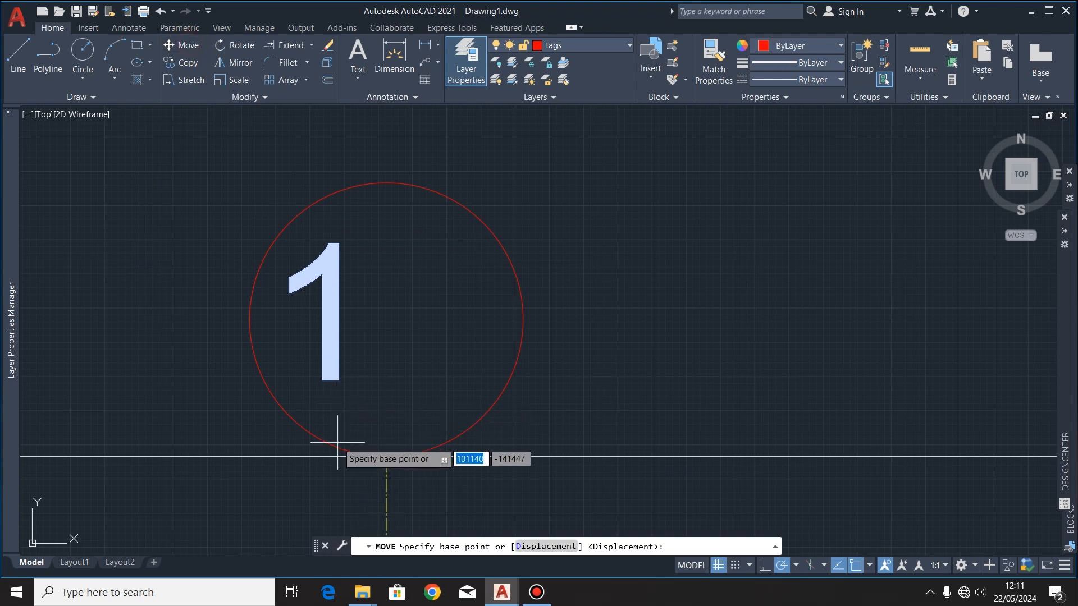
{"action": "left_click", "coordinate": [387, 319]}
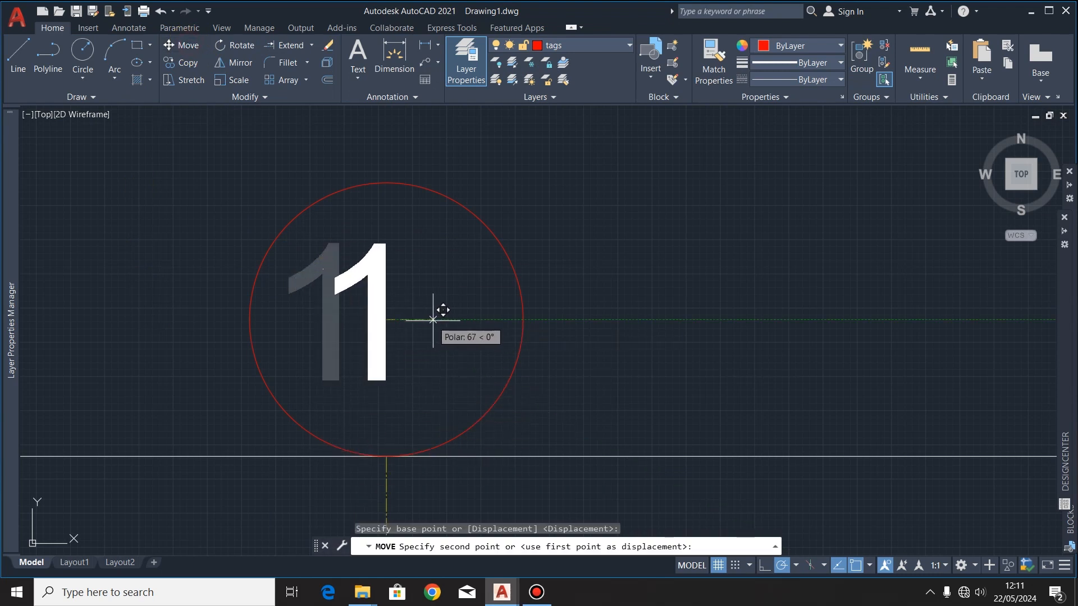
{"action": "left_click", "coordinate": [440, 320]}
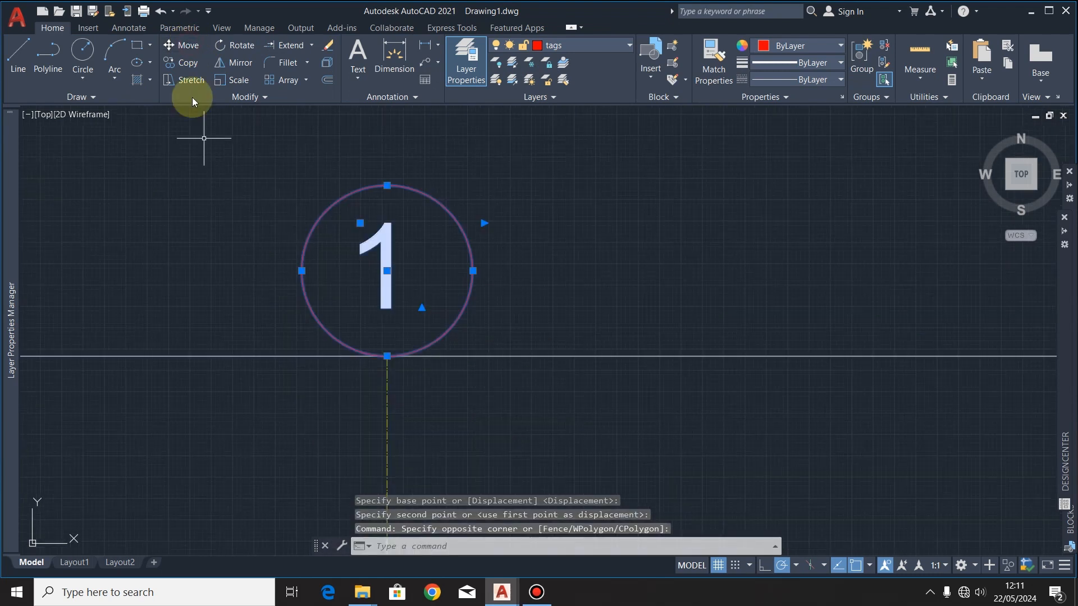
Step: Copy the tag to the tops of the other three vertical grid lines and beside the top horizontal grid line's right end
{"action": "left_click", "coordinate": [183, 64]}
{"action": "left_click", "coordinate": [386, 356]}
{"action": "scroll", "coordinate": [207, 345], "scroll_direction": "down", "scroll_amount": 6}
{"action": "scroll", "coordinate": [954, 361], "scroll_direction": "up", "scroll_amount": 6}
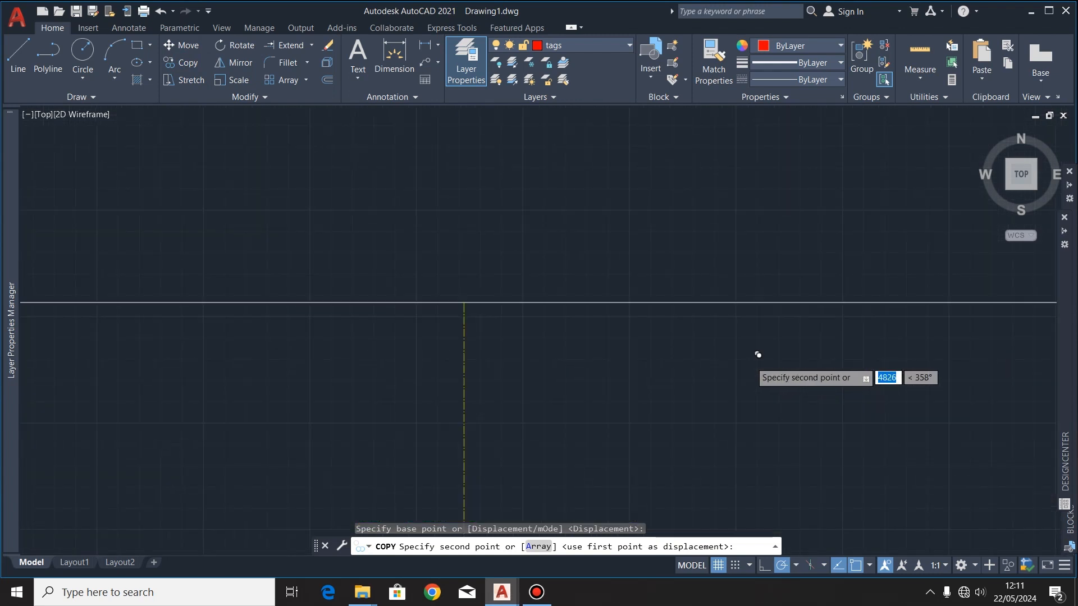
{"action": "left_click", "coordinate": [464, 302]}
{"action": "scroll", "coordinate": [464, 302], "scroll_direction": "down", "scroll_amount": 6}
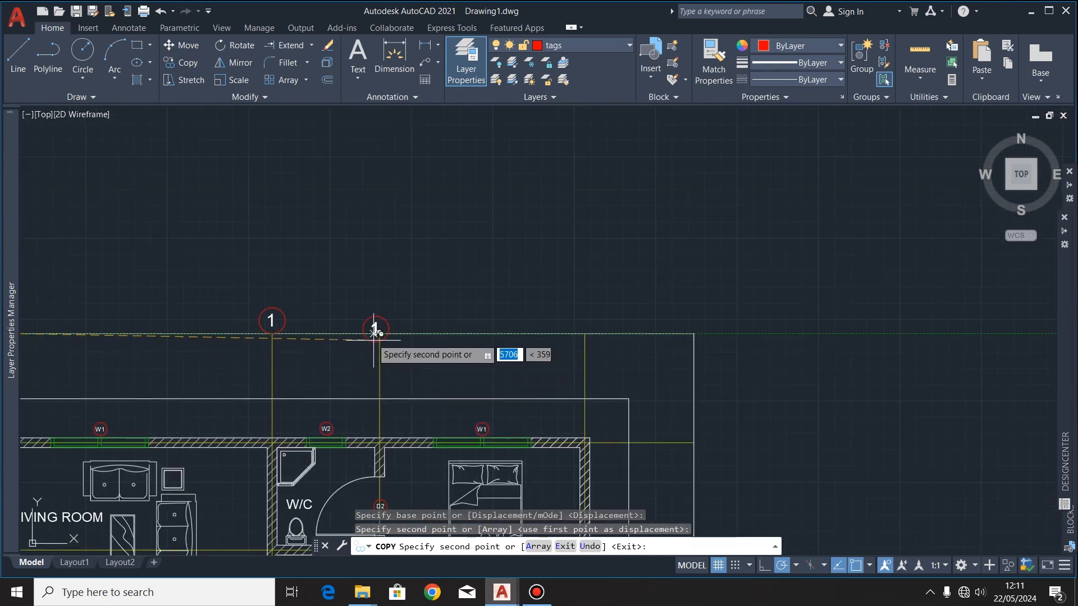
{"action": "scroll", "coordinate": [373, 325], "scroll_direction": "up", "scroll_amount": 6}
{"action": "left_click", "coordinate": [436, 319]}
{"action": "scroll", "coordinate": [436, 319], "scroll_direction": "down", "scroll_amount": 6}
{"action": "scroll", "coordinate": [440, 402], "scroll_direction": "up", "scroll_amount": 6}
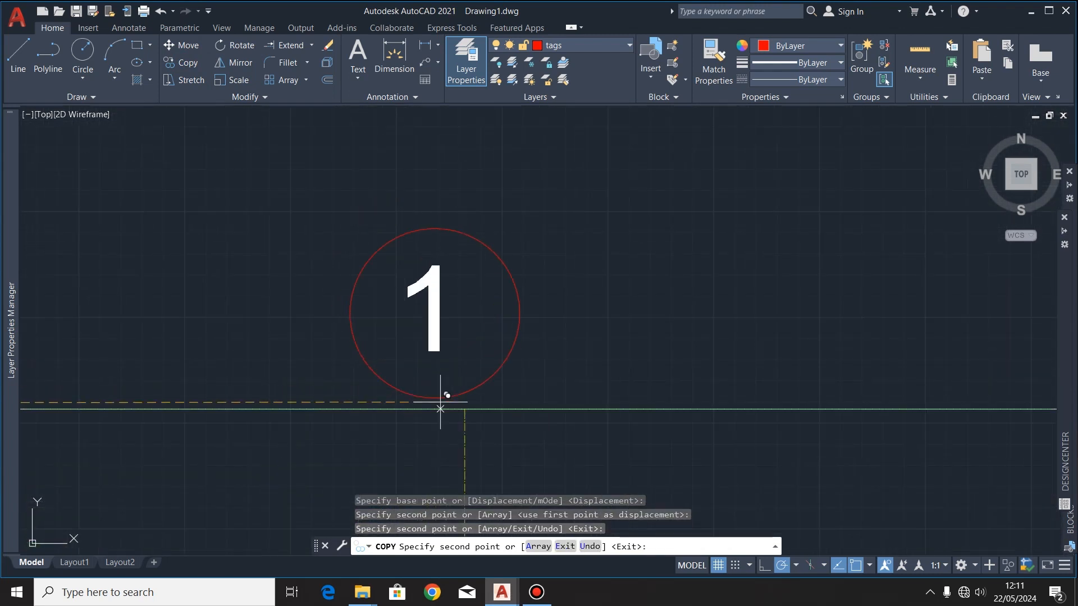
{"action": "left_click", "coordinate": [465, 409]}
{"action": "scroll", "coordinate": [443, 303], "scroll_direction": "down", "scroll_amount": 6}
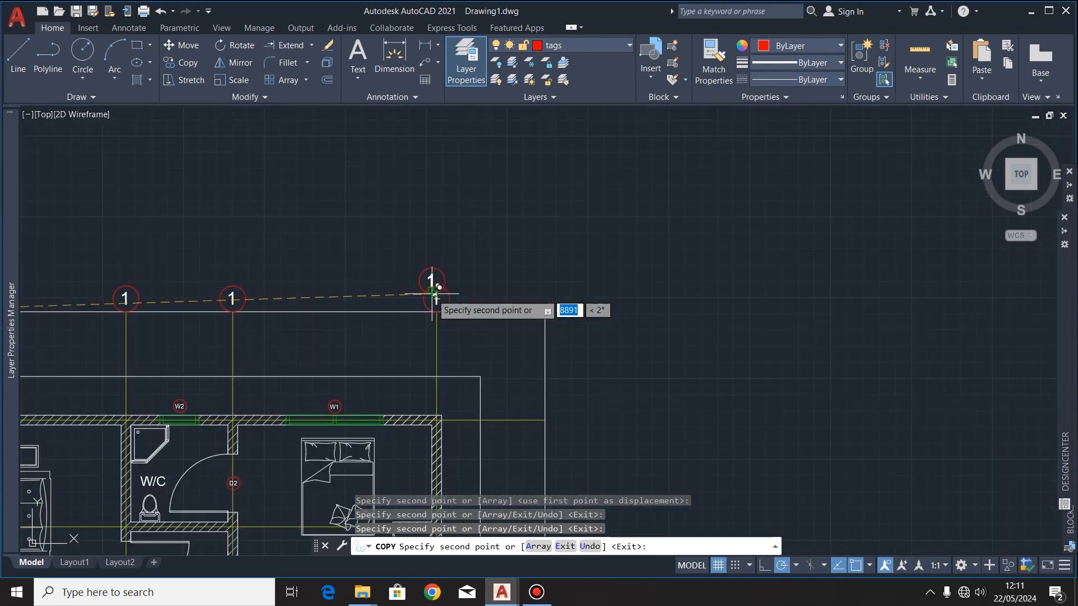
{"action": "scroll", "coordinate": [469, 344], "scroll_direction": "up", "scroll_amount": 6}
{"action": "key", "text": "Escape"}
Step: Move the right-hand tag by its circle's left quadrant onto the top horizontal grid line's end at the outer boundary
{"action": "left_click", "coordinate": [556, 329]}
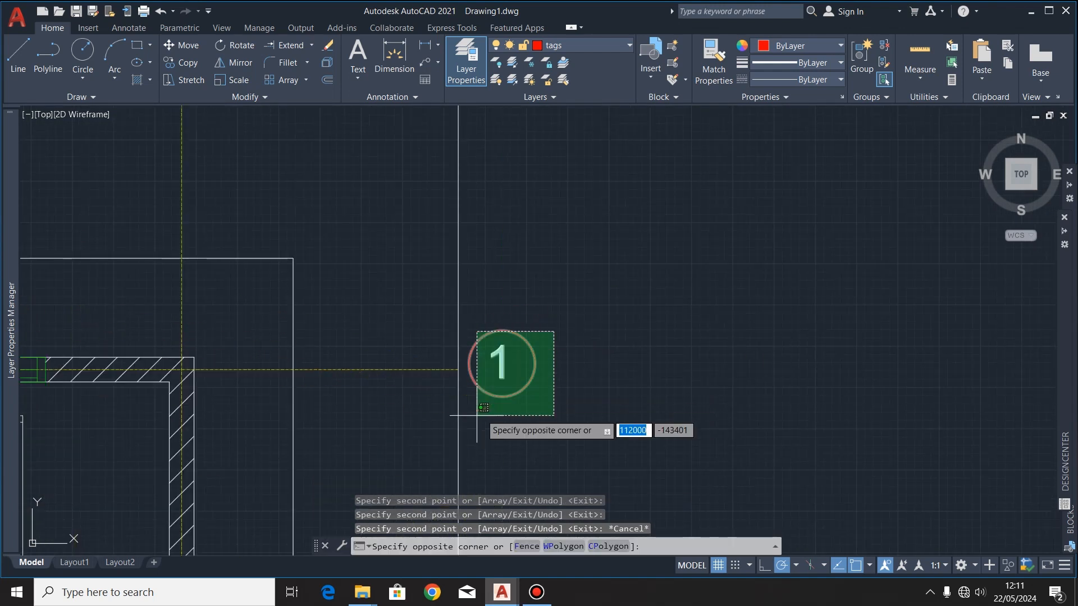
{"action": "left_click", "coordinate": [470, 413]}
{"action": "left_click", "coordinate": [183, 49]}
{"action": "scroll", "coordinate": [457, 378], "scroll_direction": "up", "scroll_amount": 8}
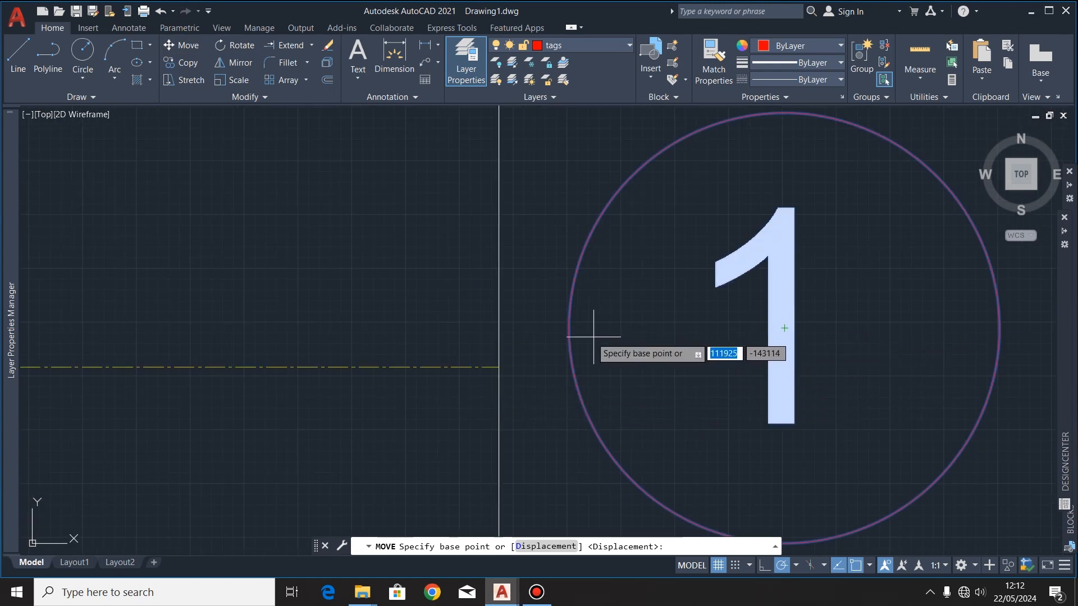
{"action": "left_click", "coordinate": [568, 328]}
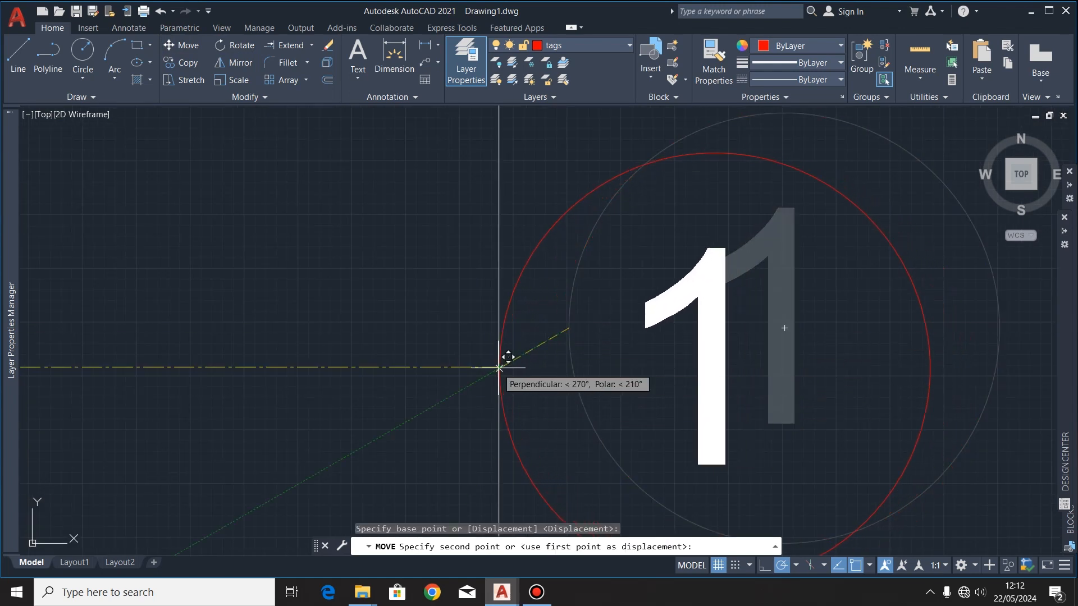
{"action": "left_click", "coordinate": [498, 368]}
{"action": "scroll", "coordinate": [418, 273], "scroll_direction": "down", "scroll_amount": 6}
Step: Copy the right-hand tag from its left quadrant to the ends of the second and third horizontal grid lines
{"action": "left_click", "coordinate": [533, 217]}
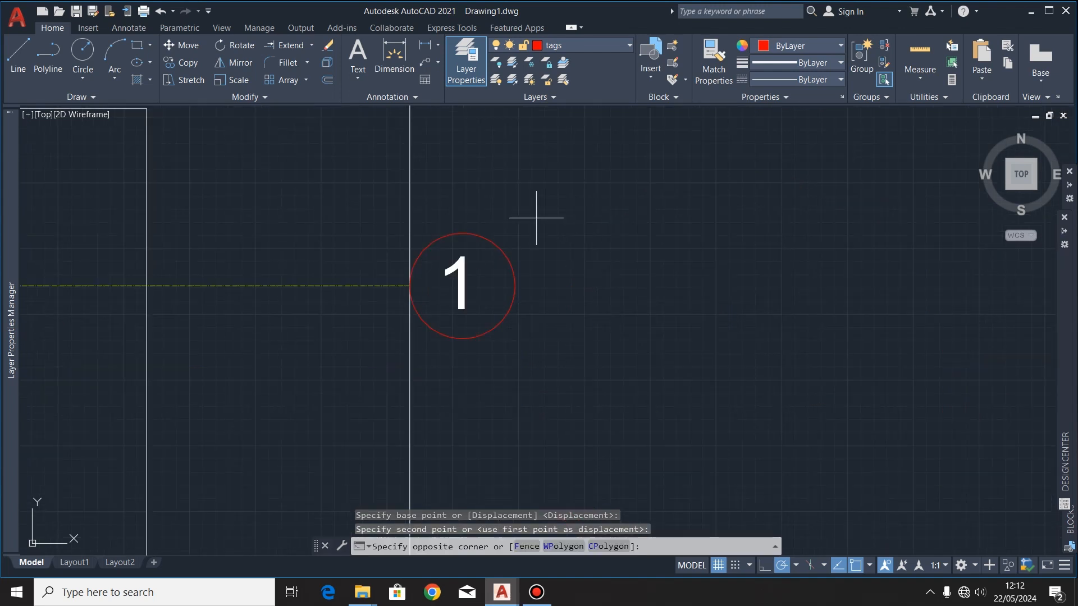
{"action": "left_click", "coordinate": [412, 294]}
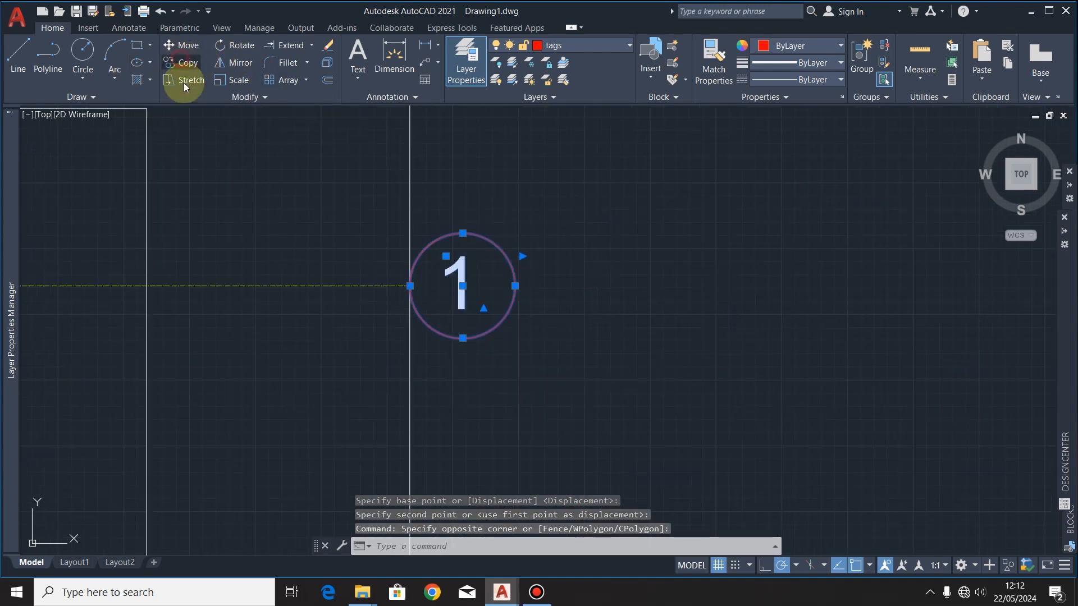
{"action": "left_click", "coordinate": [181, 62]}
{"action": "left_click", "coordinate": [411, 285]}
{"action": "scroll", "coordinate": [416, 281], "scroll_direction": "down", "scroll_amount": 6}
{"action": "scroll", "coordinate": [435, 303], "scroll_direction": "up", "scroll_amount": 6}
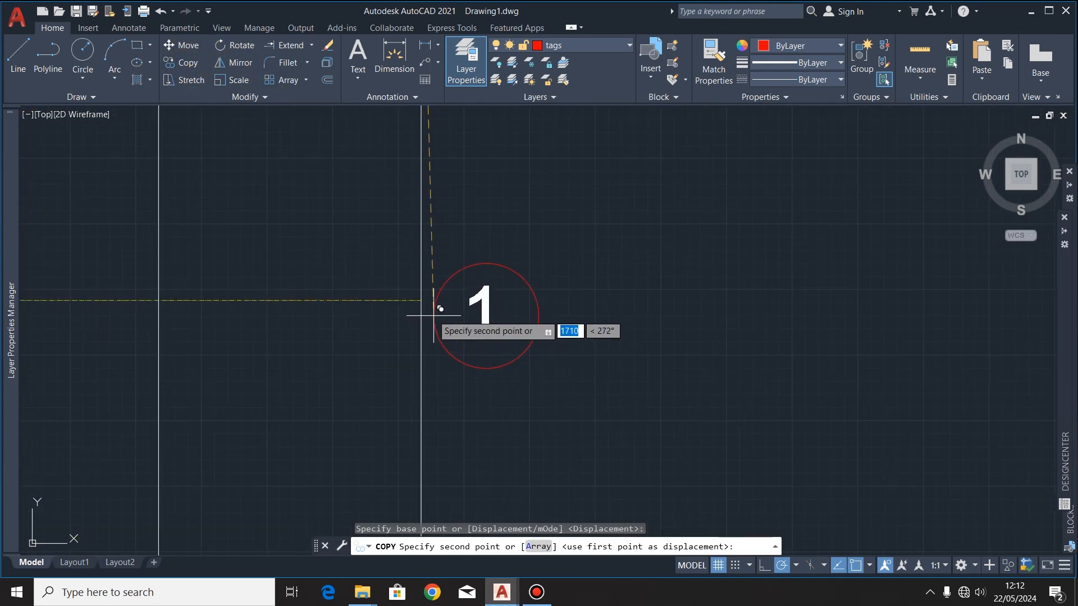
{"action": "scroll", "coordinate": [402, 298], "scroll_direction": "down", "scroll_amount": 4}
{"action": "scroll", "coordinate": [453, 453], "scroll_direction": "up", "scroll_amount": 5}
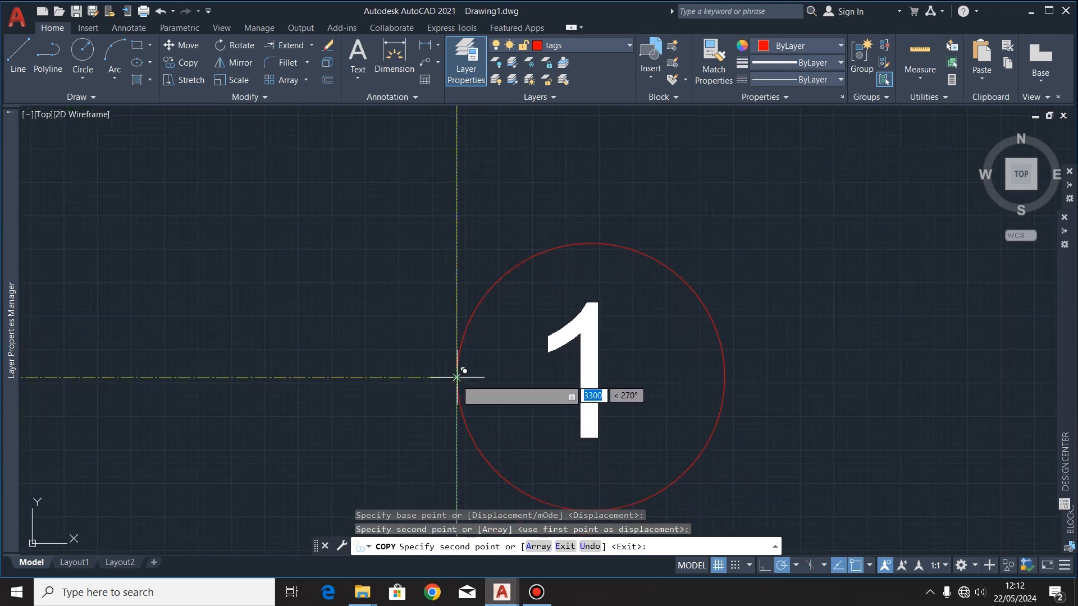
{"action": "left_click", "coordinate": [462, 373]}
Step: Place copies of the tag at the grid line ends for the lower W/C's upper wall and the building's bottom wall
{"action": "scroll", "coordinate": [481, 236], "scroll_direction": "down", "scroll_amount": 7}
{"action": "scroll", "coordinate": [537, 361], "scroll_direction": "up", "scroll_amount": 5}
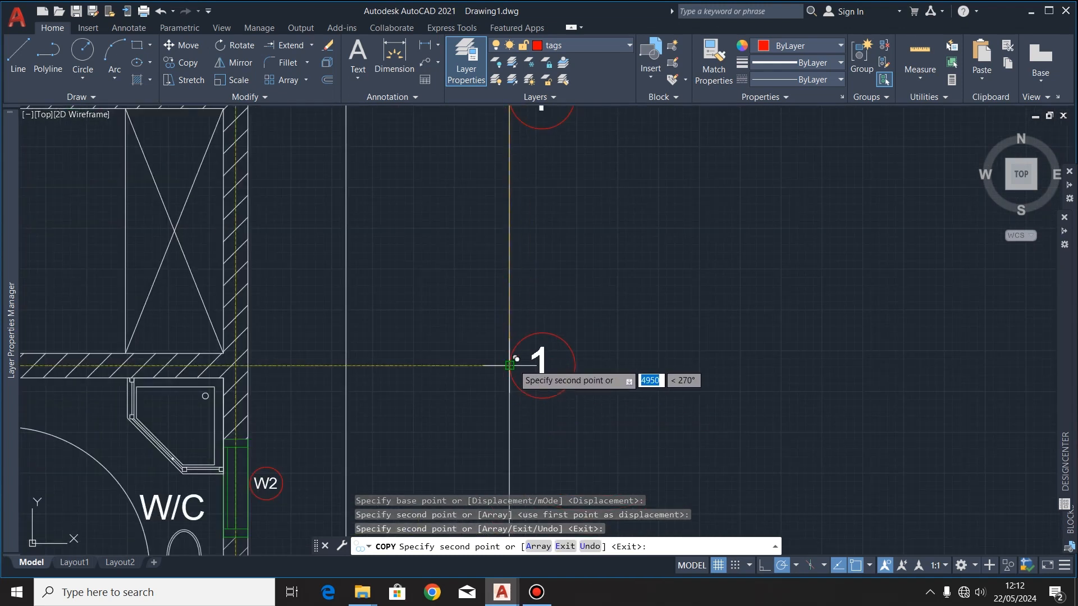
{"action": "left_click", "coordinate": [543, 364]}
{"action": "scroll", "coordinate": [558, 361], "scroll_direction": "down", "scroll_amount": 6}
{"action": "scroll", "coordinate": [523, 375], "scroll_direction": "up", "scroll_amount": 8}
{"action": "left_click", "coordinate": [524, 375]}
{"action": "scroll", "coordinate": [618, 365], "scroll_direction": "down", "scroll_amount": 8}
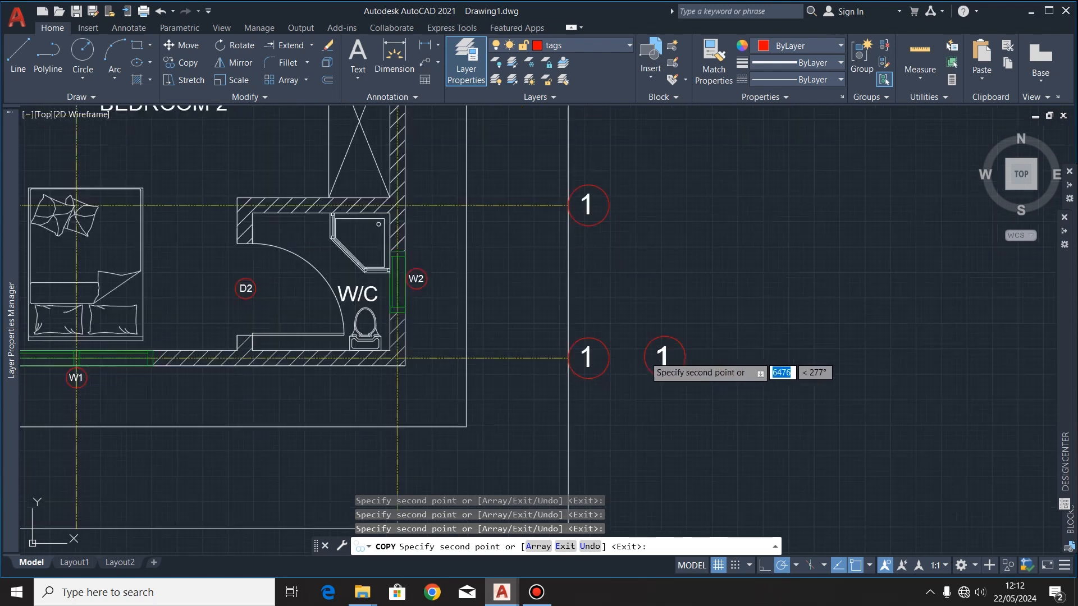
{"action": "key", "text": "Escape"}
Step: Change the tag text on the second vertical grid line to 2
{"action": "scroll", "coordinate": [542, 323], "scroll_direction": "down", "scroll_amount": 5}
{"action": "scroll", "coordinate": [497, 286], "scroll_direction": "up", "scroll_amount": 10}
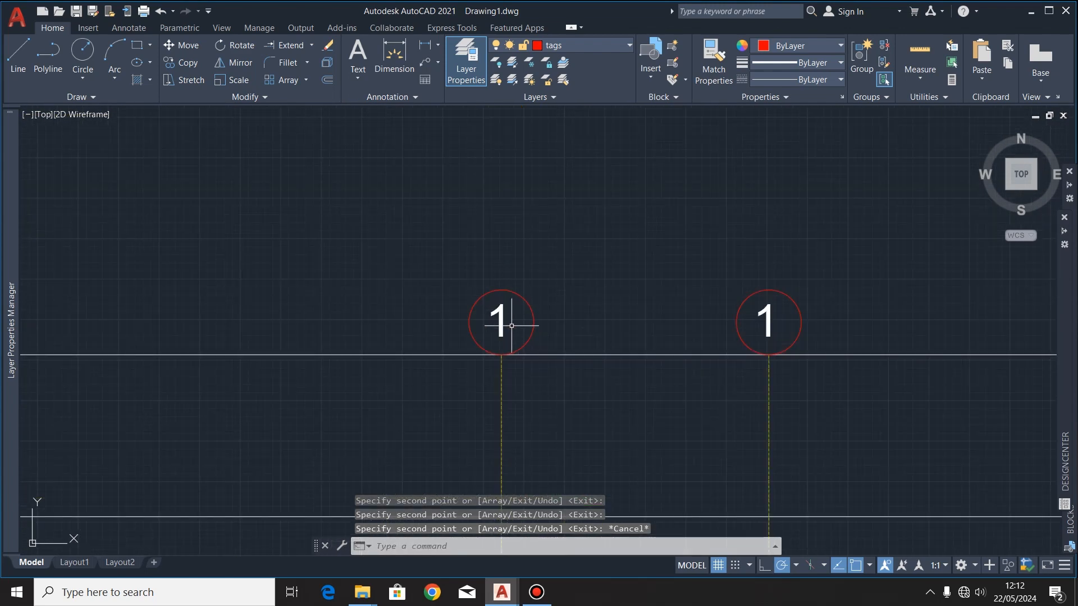
{"action": "scroll", "coordinate": [507, 326], "scroll_direction": "up", "scroll_amount": 5}
{"action": "double_click", "coordinate": [489, 357]}
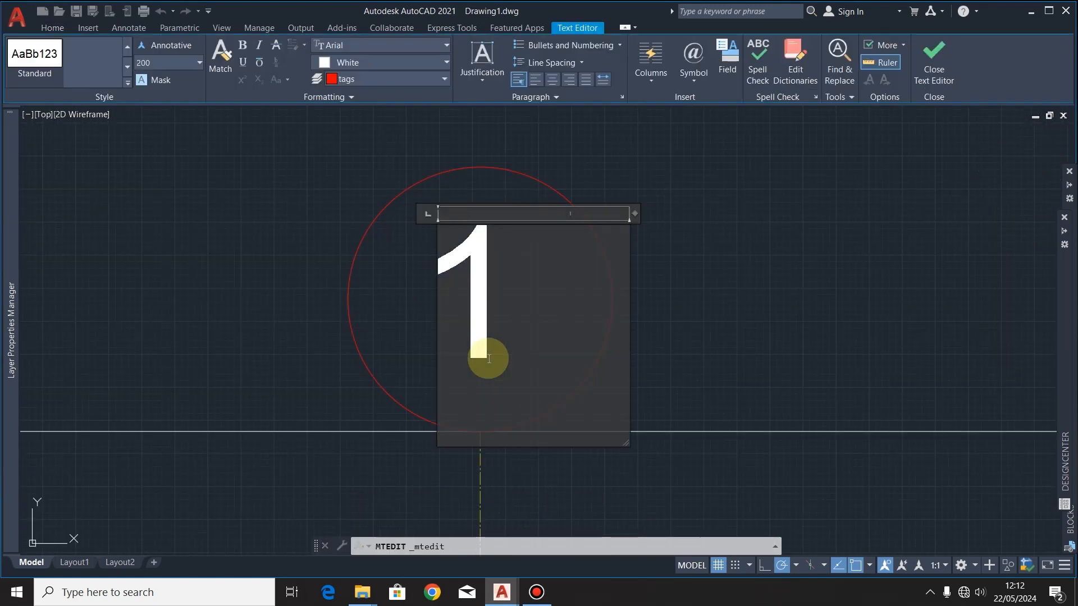
{"action": "key", "text": "BackSpace"}
{"action": "type", "text": "2"}
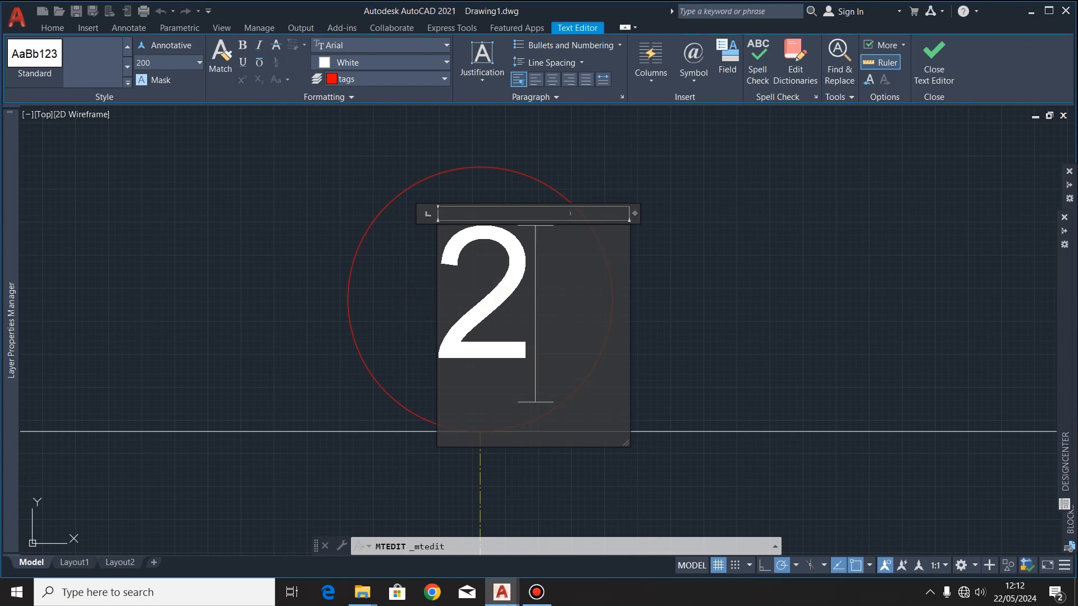
{"action": "left_click", "coordinate": [404, 307]}
Step: Change the tag text on the third vertical grid line to 3
{"action": "scroll", "coordinate": [369, 294], "scroll_direction": "down", "scroll_amount": 8}
{"action": "scroll", "coordinate": [560, 297], "scroll_direction": "up", "scroll_amount": 6}
{"action": "double_click", "coordinate": [545, 318]}
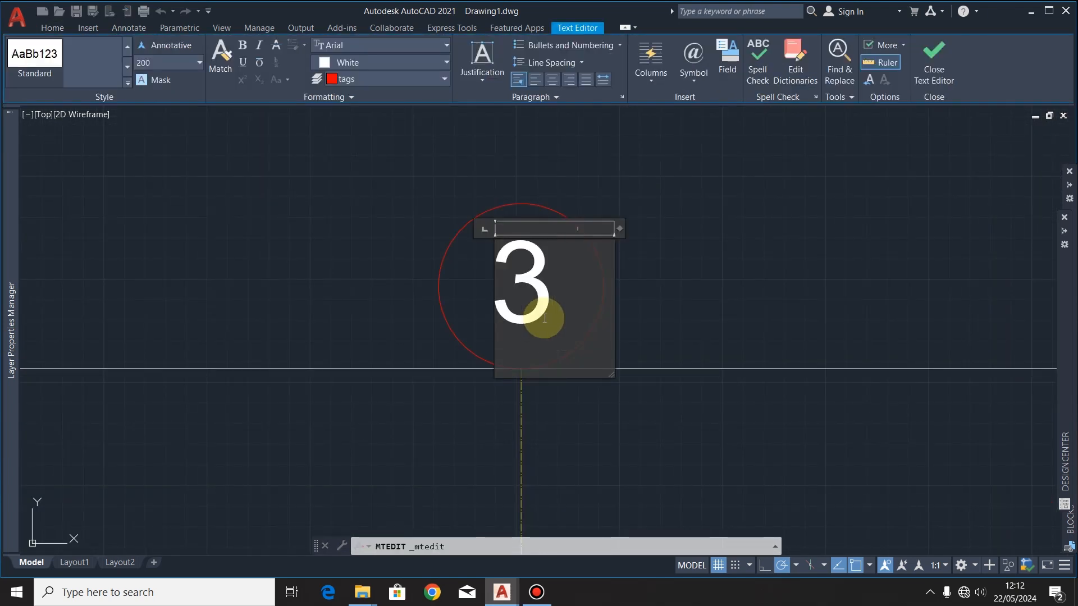
{"action": "type", "text": "3"}
{"action": "left_click", "coordinate": [678, 301]}
Step: Change the tag text on the rightmost vertical grid line to 4
{"action": "scroll", "coordinate": [308, 260], "scroll_direction": "down", "scroll_amount": 6}
{"action": "scroll", "coordinate": [542, 323], "scroll_direction": "up", "scroll_amount": 6}
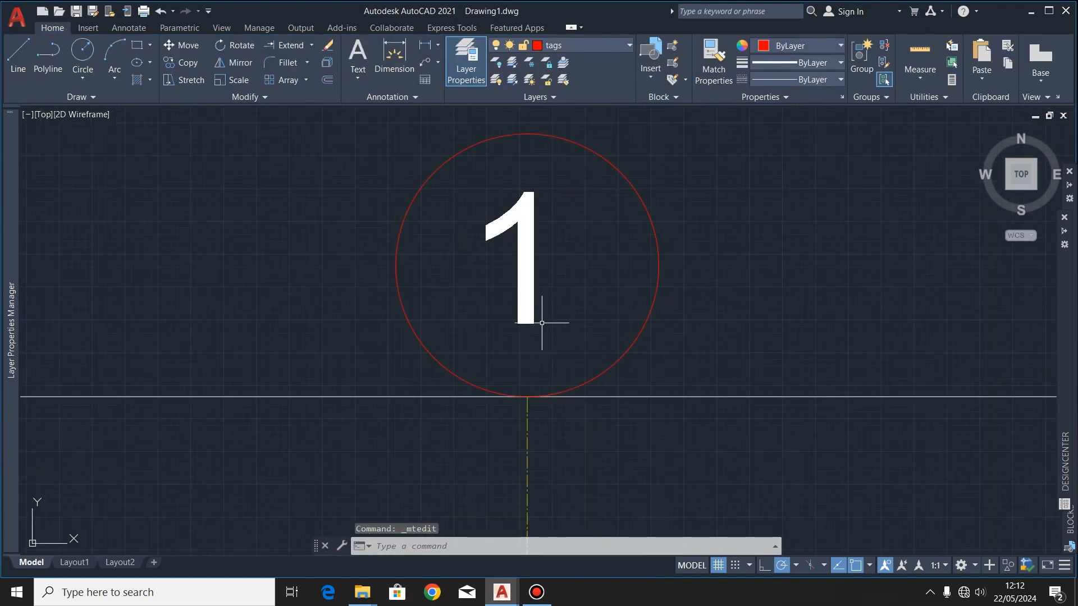
{"action": "double_click", "coordinate": [542, 323]}
{"action": "key", "text": "BackSpace"}
{"action": "type", "text": "4"}
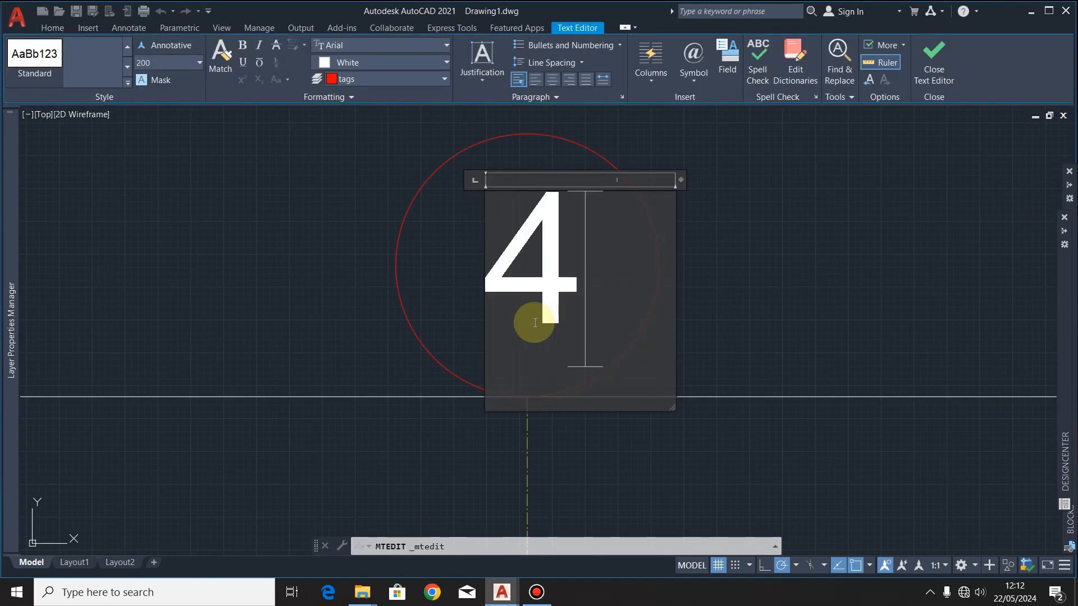
{"action": "left_click", "coordinate": [733, 283]}
Step: Change the tag text on the top horizontal grid line to A
{"action": "scroll", "coordinate": [719, 270], "scroll_direction": "down", "scroll_amount": 6}
{"action": "scroll", "coordinate": [584, 294], "scroll_direction": "up", "scroll_amount": 4}
{"action": "scroll", "coordinate": [585, 294], "scroll_direction": "down", "scroll_amount": 3}
{"action": "scroll", "coordinate": [575, 332], "scroll_direction": "up", "scroll_amount": 3}
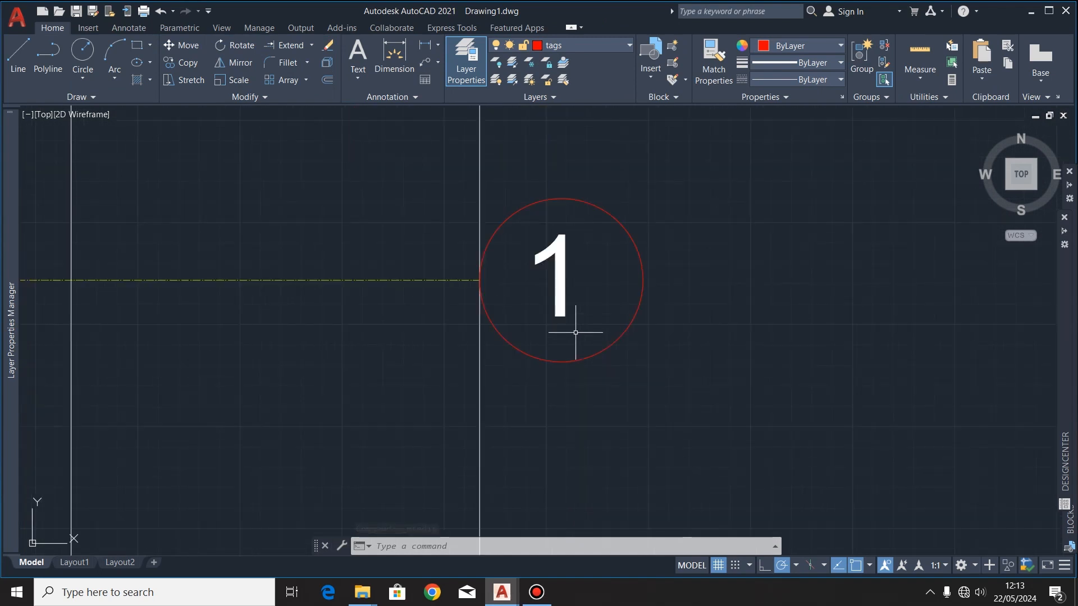
{"action": "double_click", "coordinate": [572, 319]}
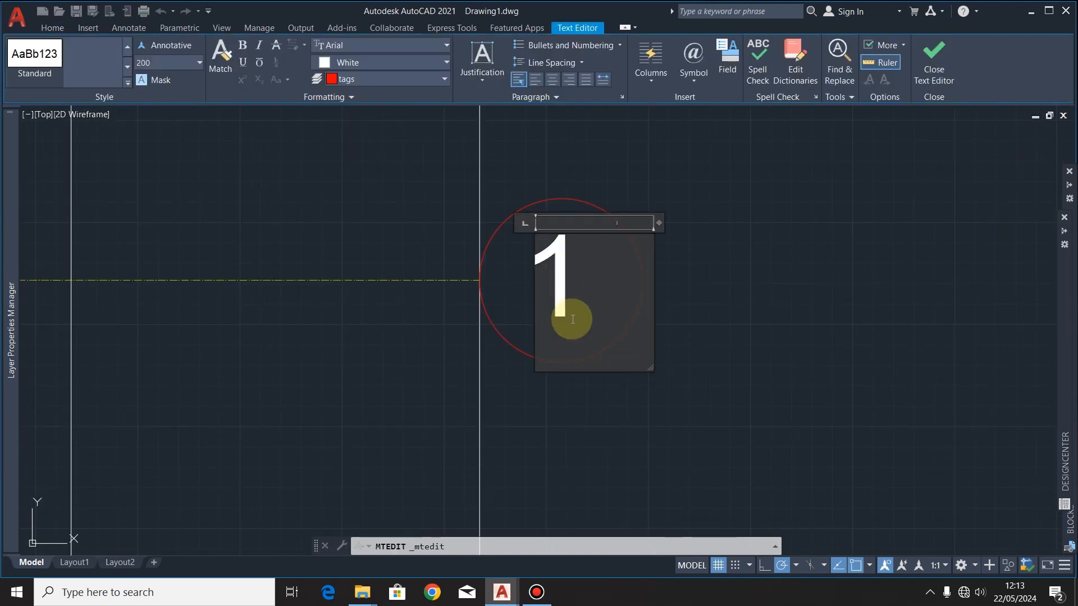
{"action": "type", "text": "A"}
{"action": "left_click", "coordinate": [536, 434]}
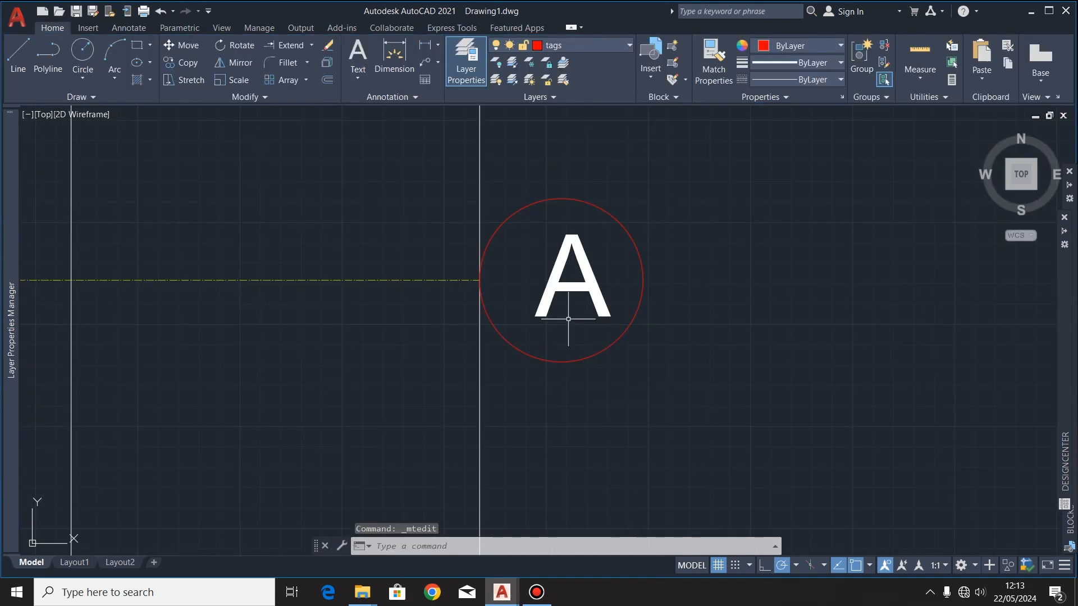
Step: Move the letter A horizontally left by about 20 units to centre it in its circular tag
{"action": "left_click", "coordinate": [592, 284]}
{"action": "left_click", "coordinate": [576, 295]}
{"action": "left_click", "coordinate": [184, 45]}
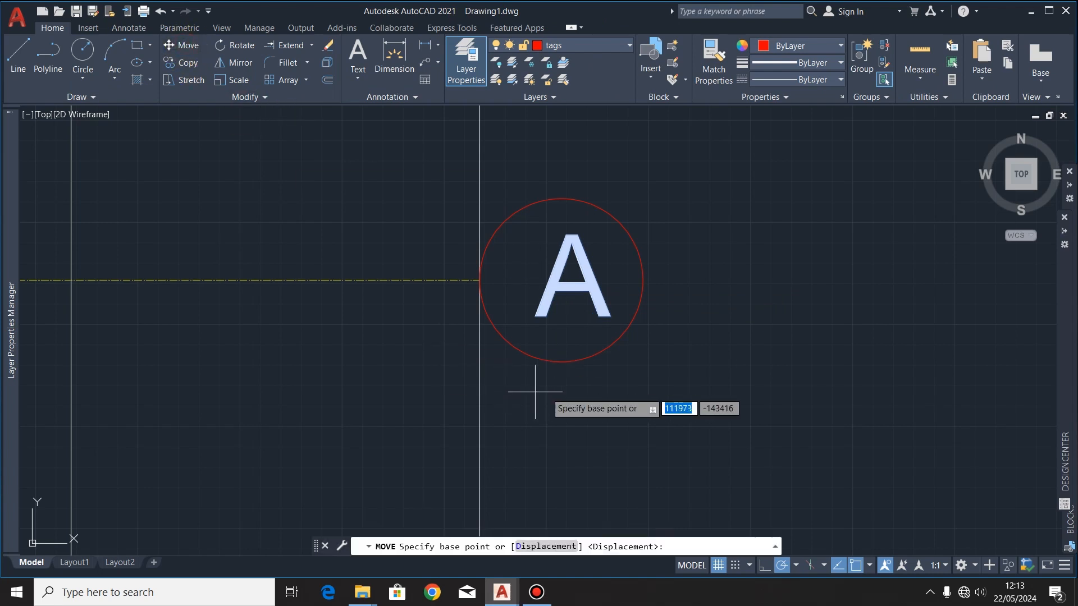
{"action": "left_click", "coordinate": [563, 279]}
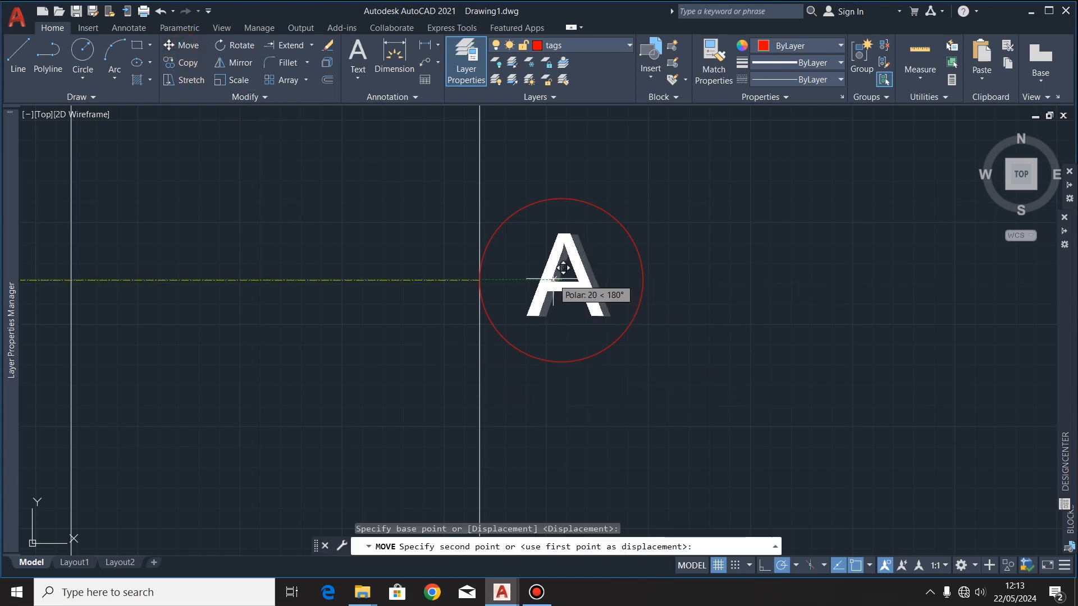
{"action": "left_click", "coordinate": [552, 279]}
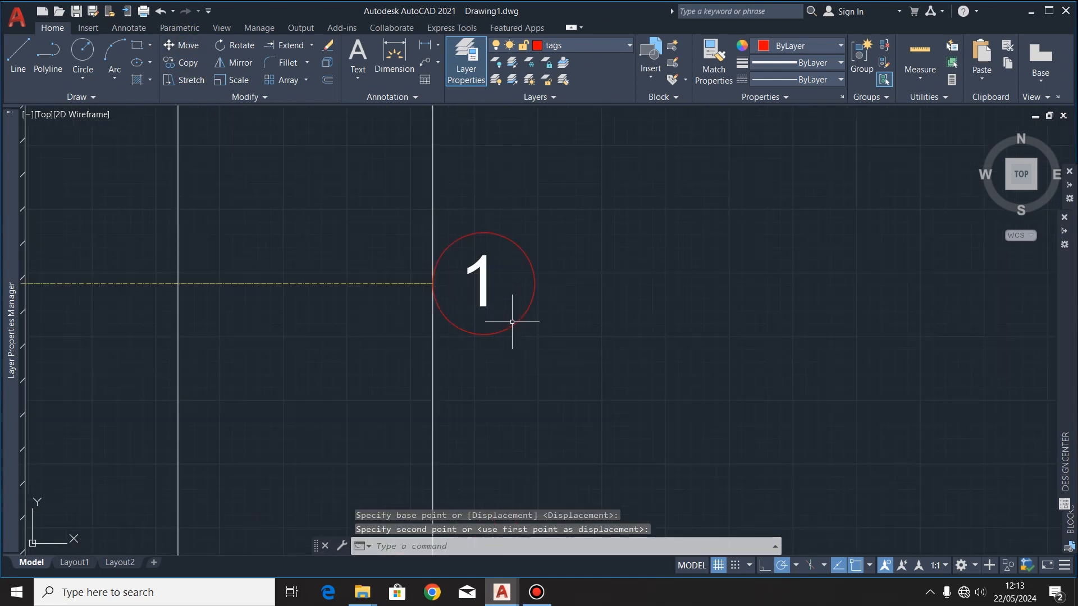
Step: Change the tag text on the second horizontal grid line to B
{"action": "double_click", "coordinate": [480, 294]}
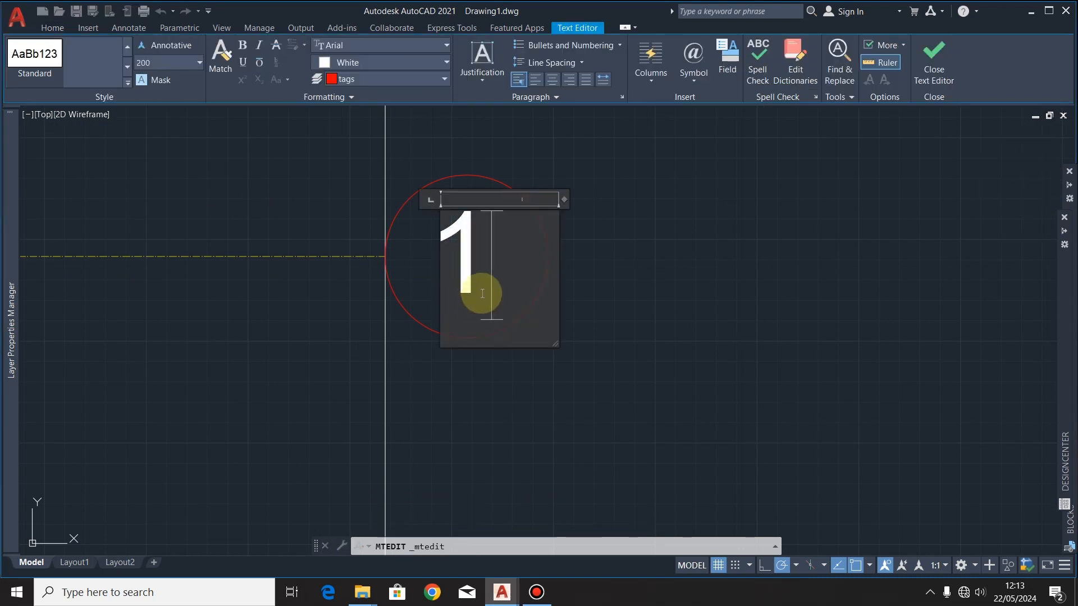
{"action": "type", "text": "B"}
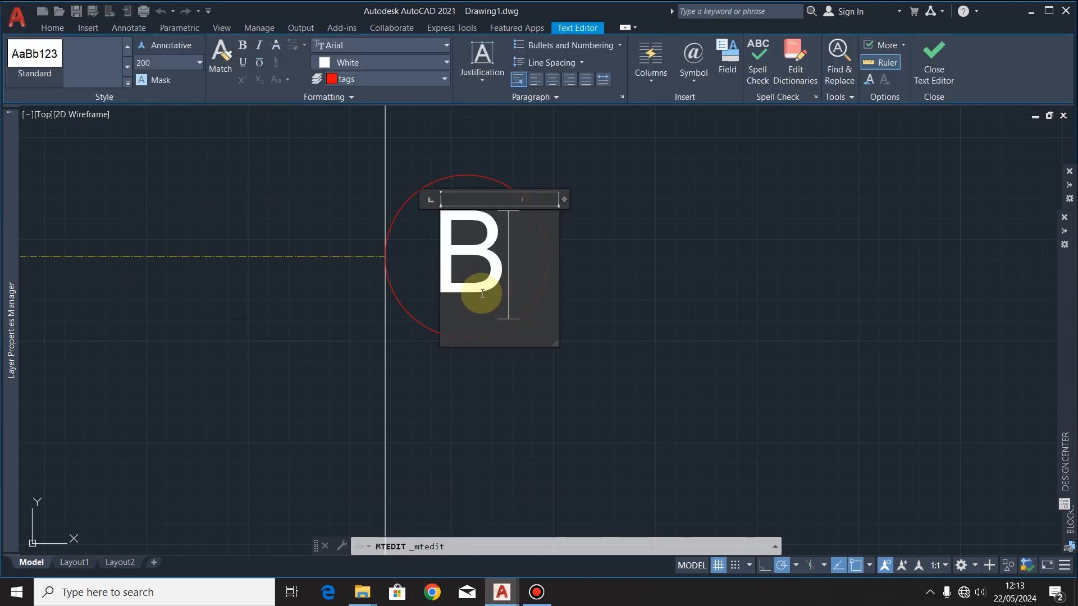
{"action": "left_click", "coordinate": [482, 370]}
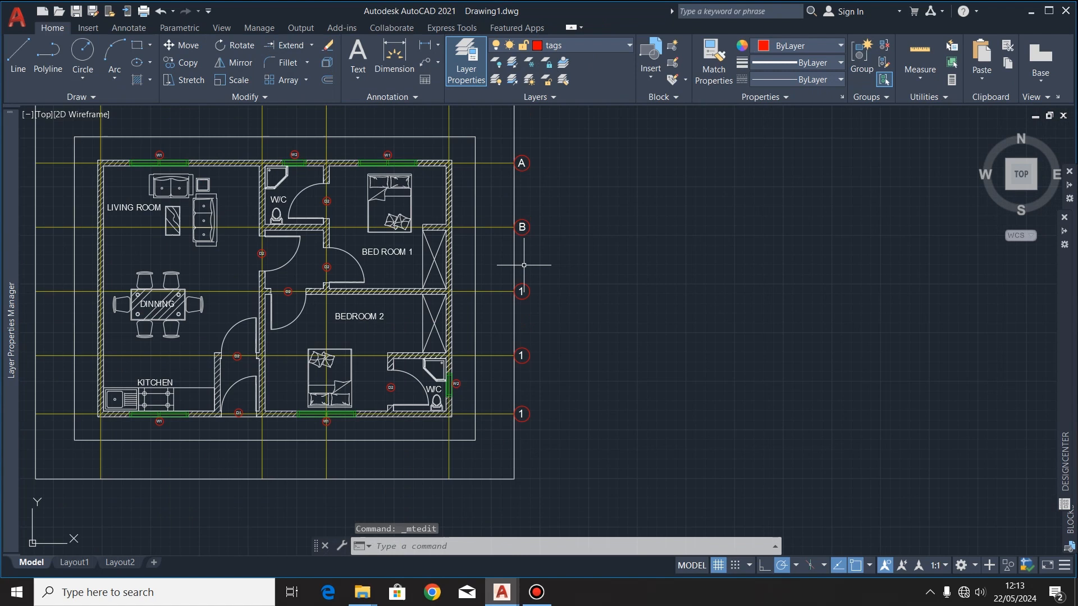
Step: Change the tag text on the third horizontal grid line to C and move the letter slightly left to centre it in its circle
{"action": "scroll", "coordinate": [528, 258], "scroll_direction": "up", "scroll_amount": 10}
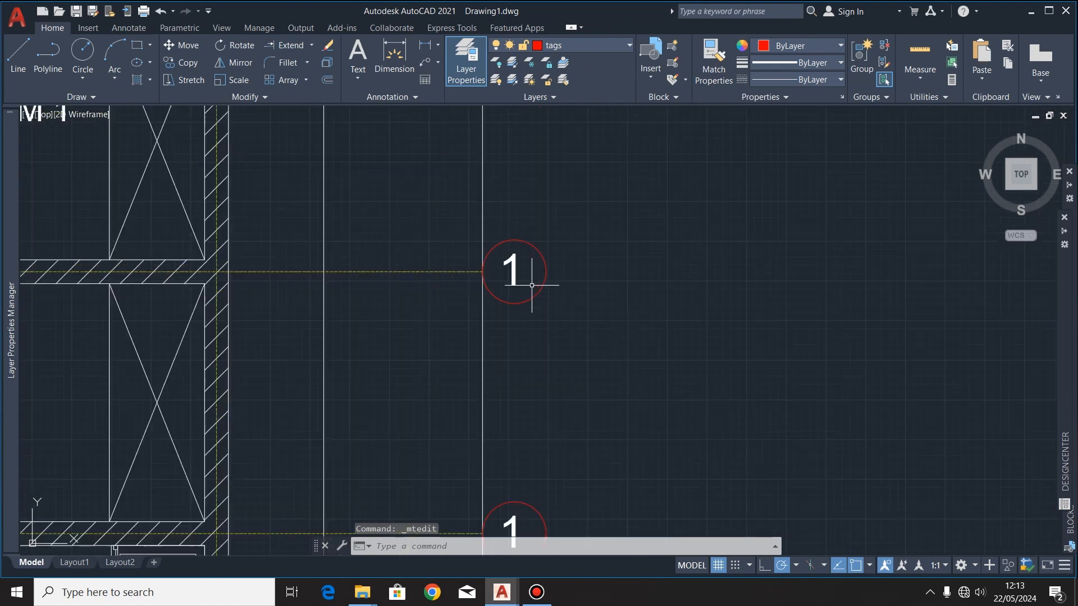
{"action": "double_click", "coordinate": [499, 293]}
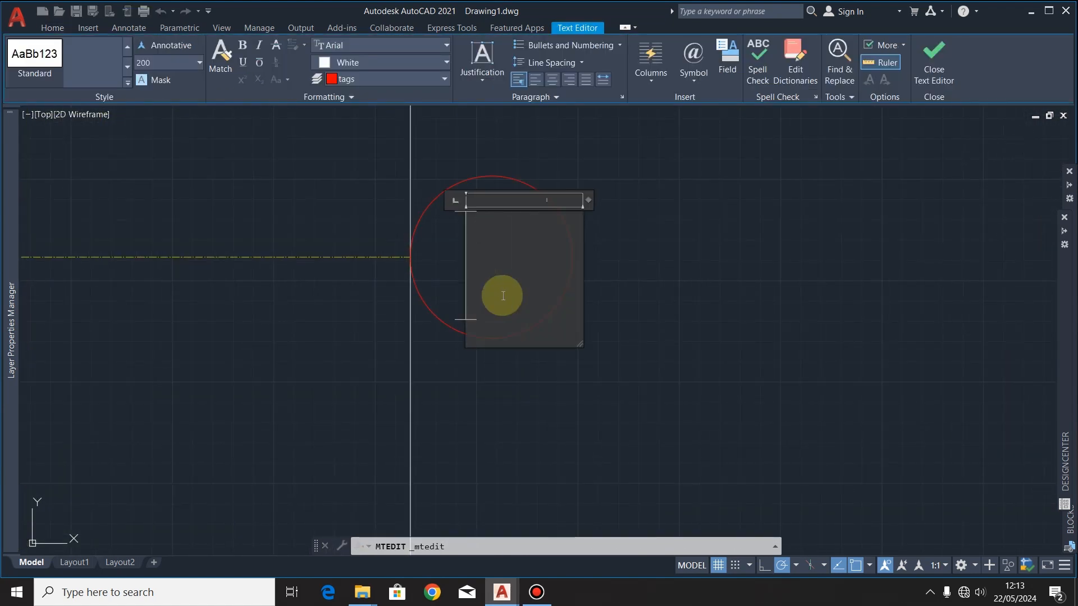
{"action": "type", "text": "C"}
{"action": "left_click", "coordinate": [433, 414]}
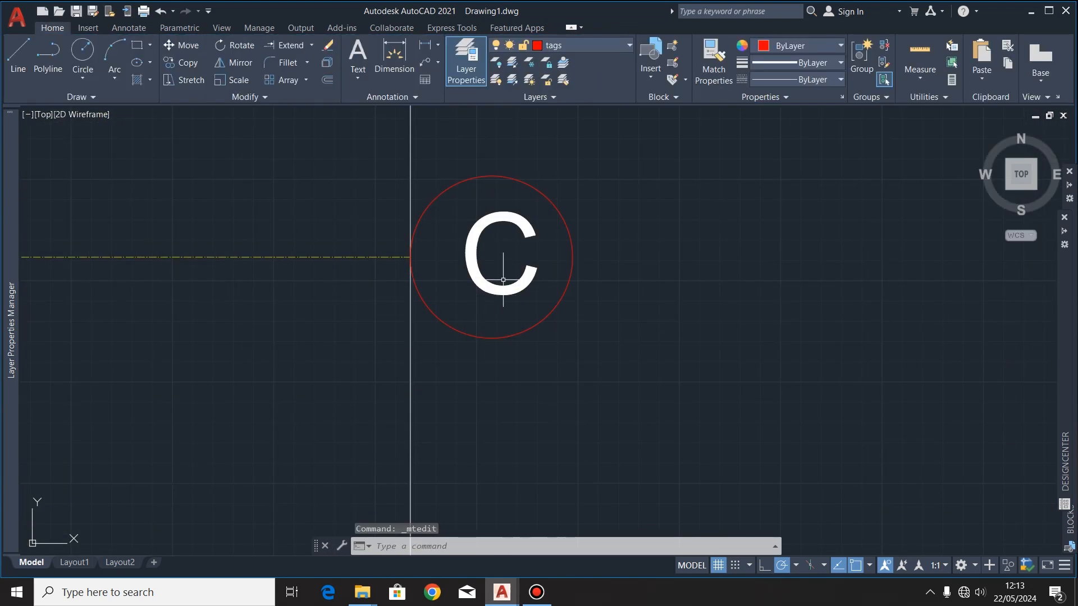
{"action": "left_click", "coordinate": [501, 286]}
{"action": "left_click", "coordinate": [182, 46]}
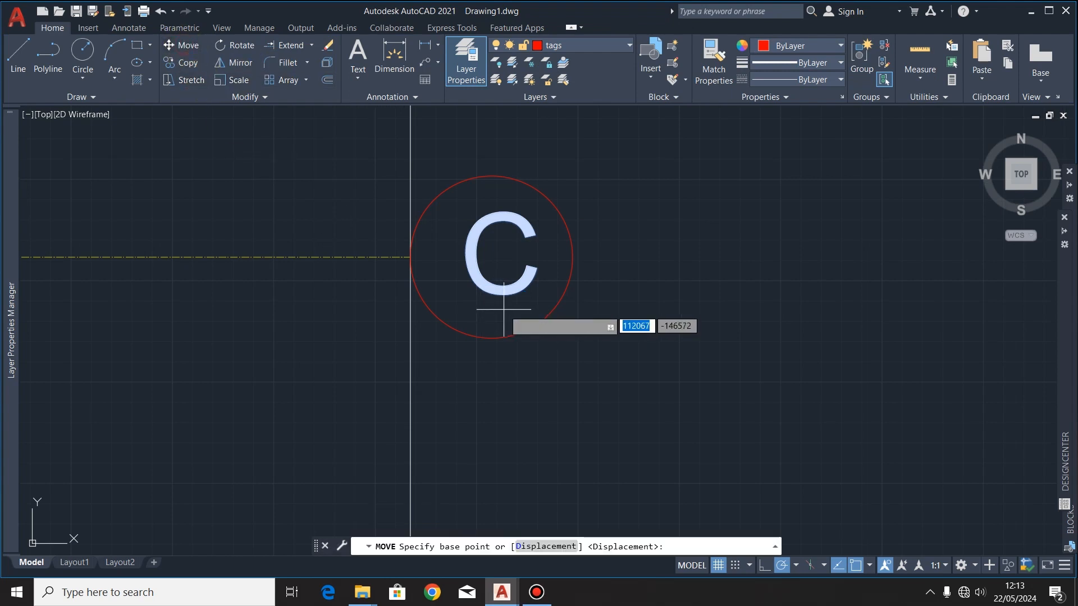
{"action": "left_click", "coordinate": [491, 256]}
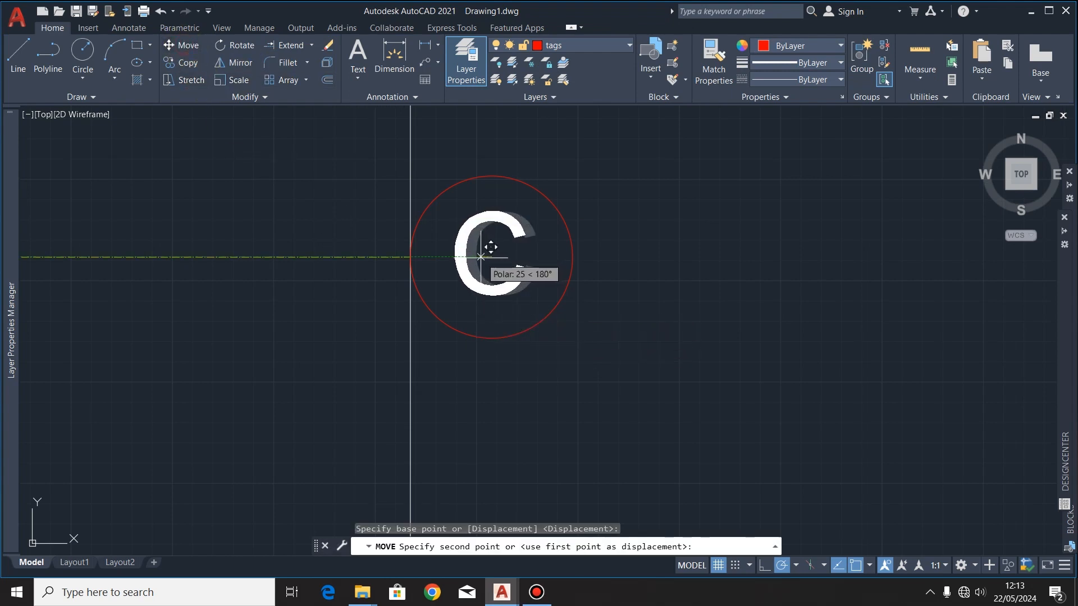
{"action": "left_click", "coordinate": [487, 257]}
Step: Change the tag text on the fourth horizontal grid line to D
{"action": "scroll", "coordinate": [558, 225], "scroll_direction": "down", "scroll_amount": 5}
{"action": "scroll", "coordinate": [545, 327], "scroll_direction": "up", "scroll_amount": 8}
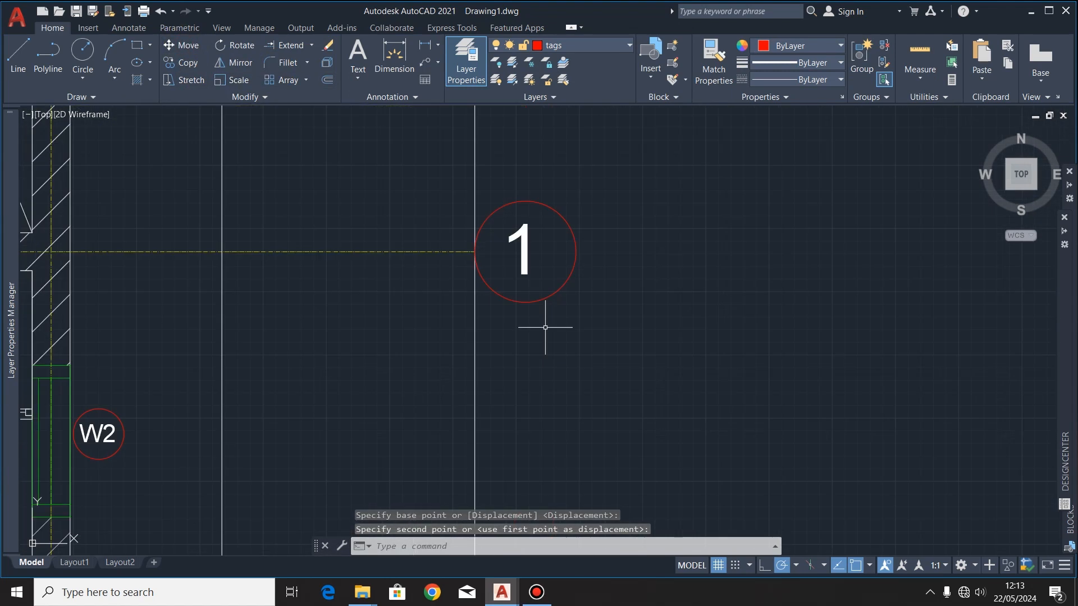
{"action": "left_click", "coordinate": [527, 276]}
{"action": "left_click", "coordinate": [547, 269]}
{"action": "scroll", "coordinate": [528, 281], "scroll_direction": "up", "scroll_amount": 3}
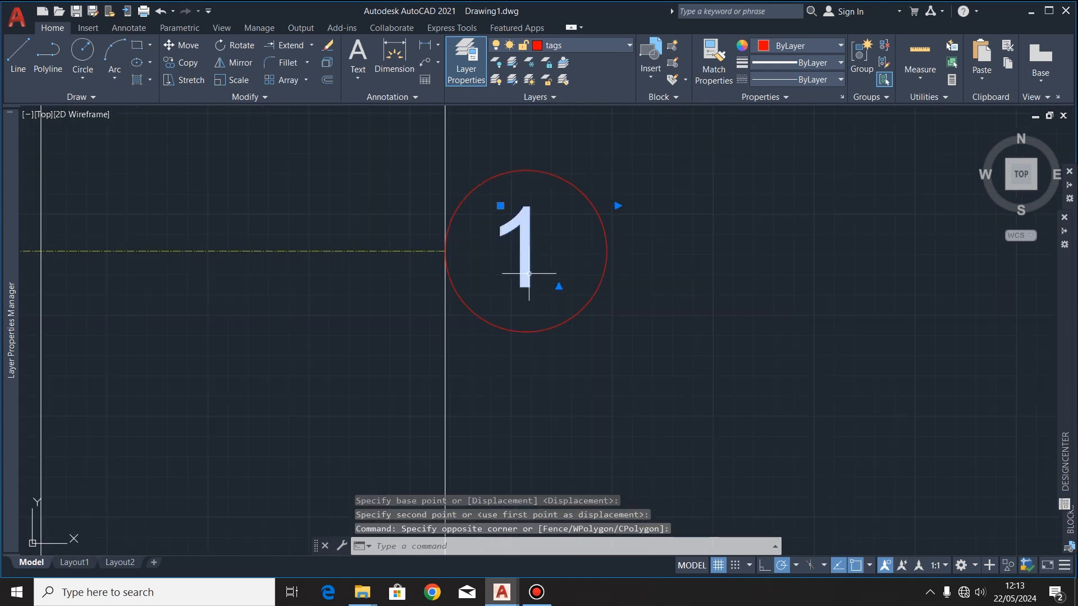
{"action": "double_click", "coordinate": [529, 284]}
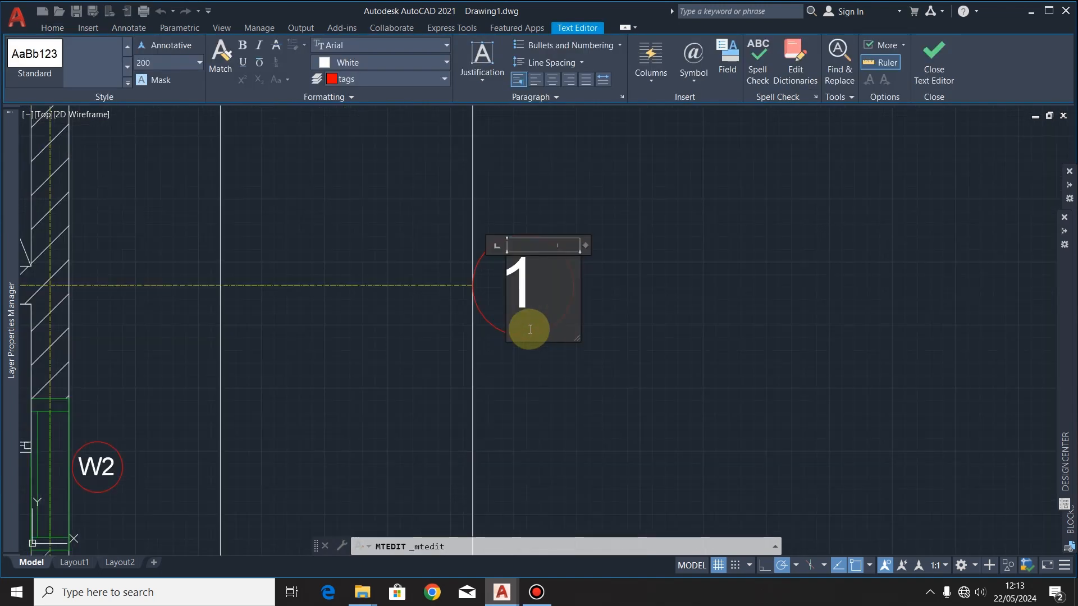
{"action": "type", "text": "D"}
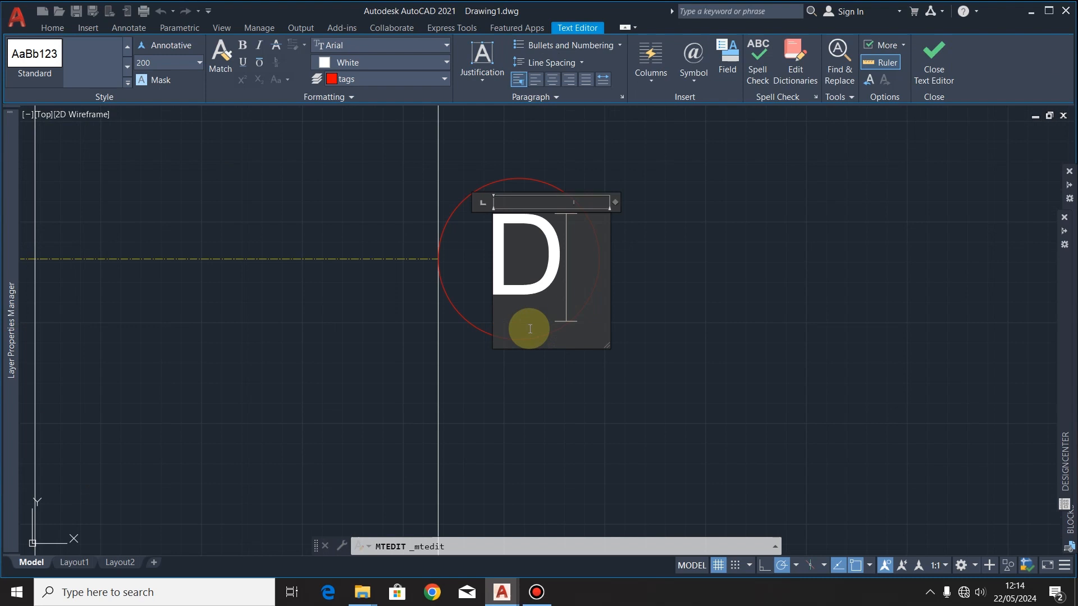
{"action": "left_click", "coordinate": [513, 378]}
Step: Change the tag text on the bottom horizontal grid line to E
{"action": "scroll", "coordinate": [511, 306], "scroll_direction": "down", "scroll_amount": 5}
{"action": "scroll", "coordinate": [519, 316], "scroll_direction": "up", "scroll_amount": 5}
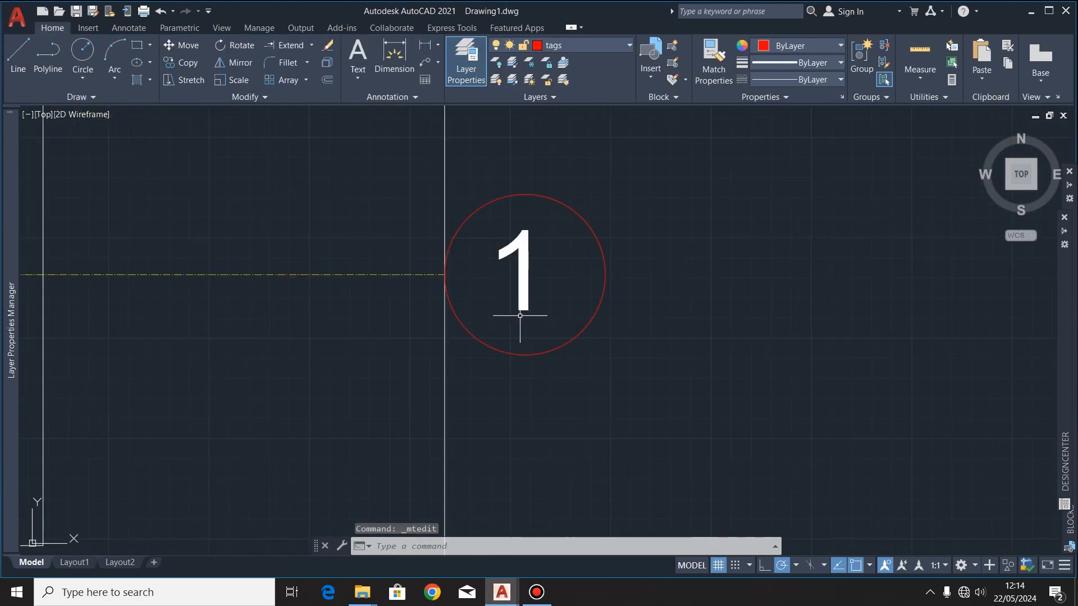
{"action": "scroll", "coordinate": [520, 315], "scroll_direction": "up", "scroll_amount": 4}
{"action": "scroll", "coordinate": [530, 312], "scroll_direction": "down", "scroll_amount": 2}
{"action": "double_click", "coordinate": [527, 317]}
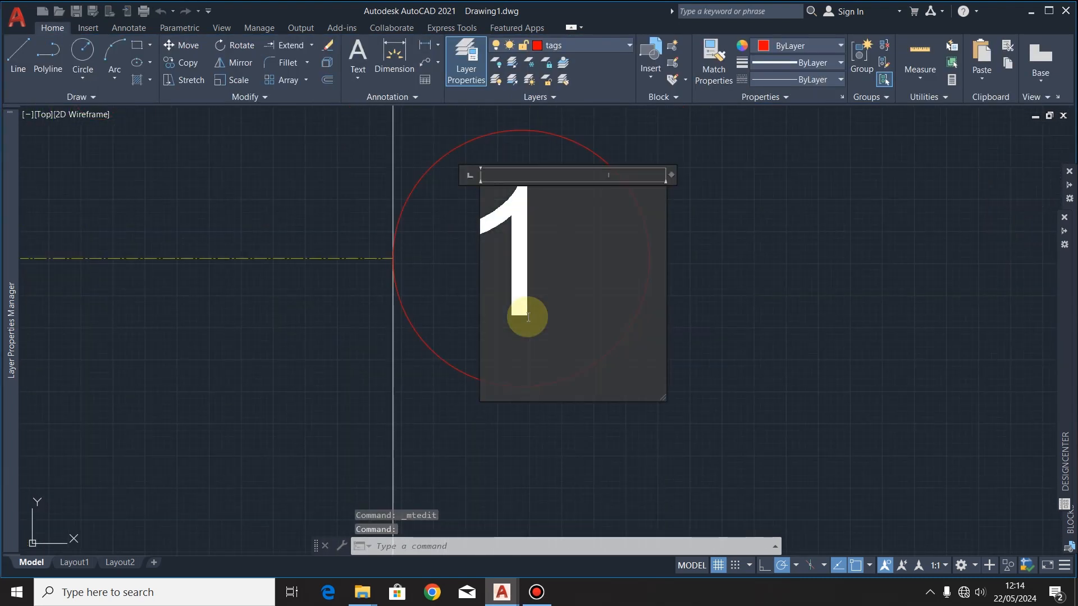
{"action": "key", "text": "BackSpace"}
{"action": "type", "text": "E"}
{"action": "left_click", "coordinate": [469, 438]}
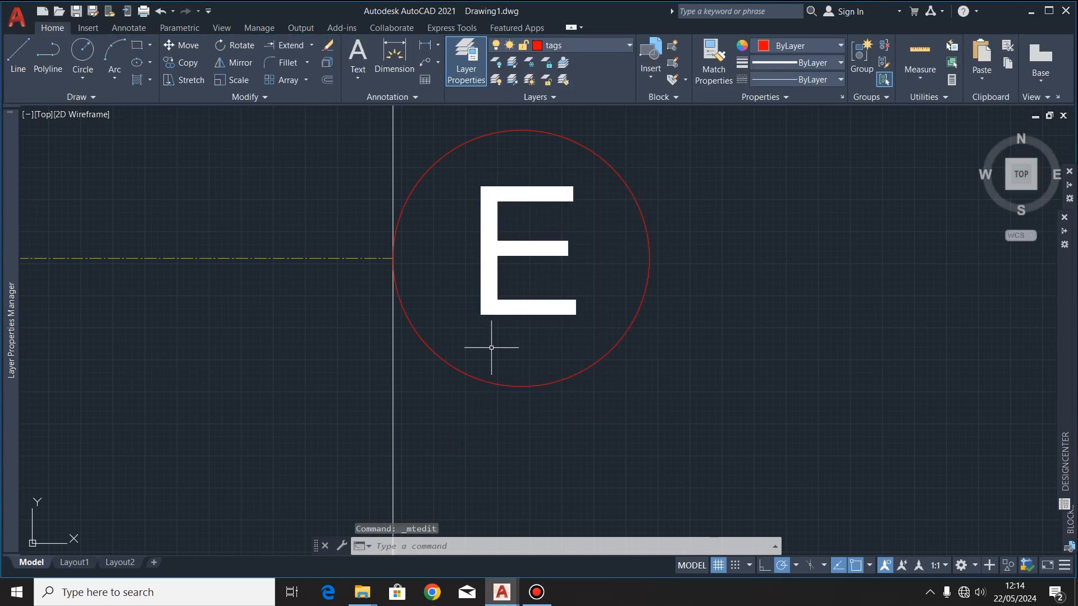
Step: Examine the whole floor plan with its numbered vertical and lettered horizontal grid line tags
{"action": "scroll", "coordinate": [589, 404], "scroll_direction": "down", "scroll_amount": 5}
{"action": "scroll", "coordinate": [245, 362], "scroll_direction": "up", "scroll_amount": 2}
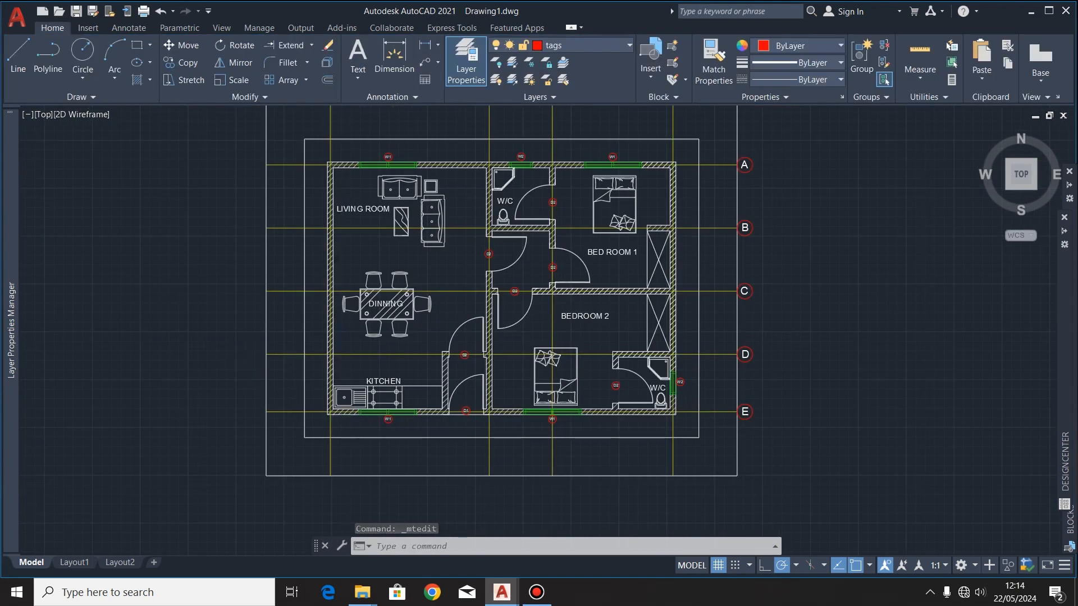
{"action": "scroll", "coordinate": [376, 428], "scroll_direction": "down", "scroll_amount": 2}
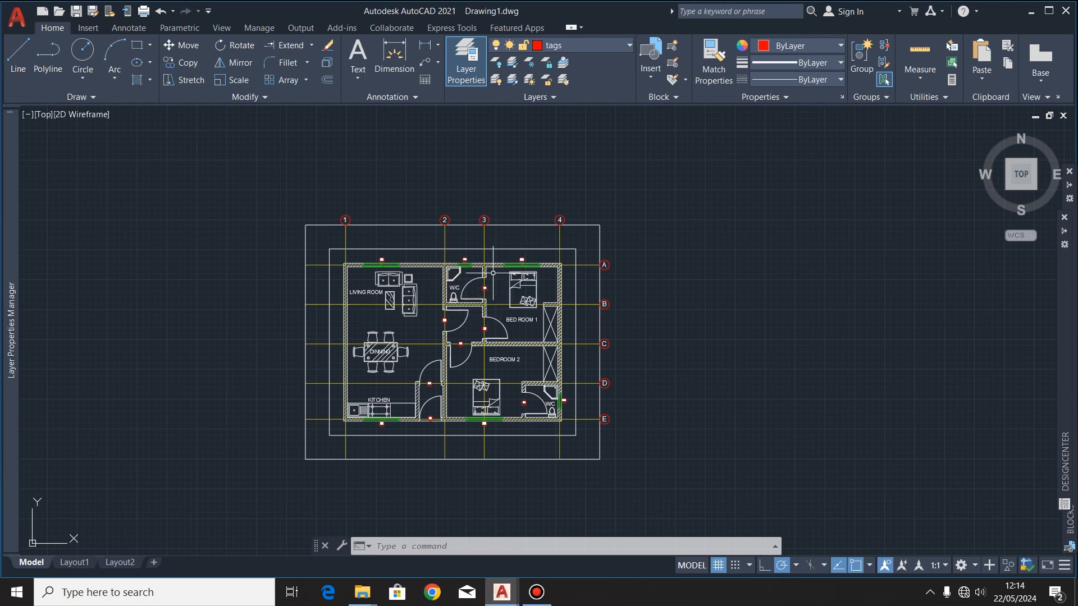
{"action": "scroll", "coordinate": [508, 286], "scroll_direction": "up", "scroll_amount": 4}
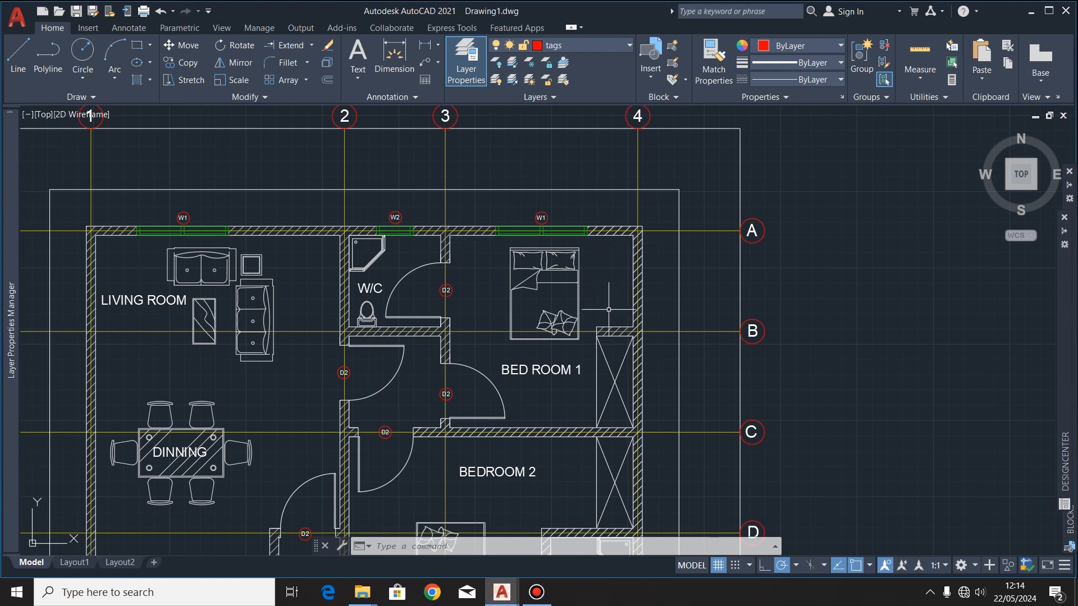
{"action": "scroll", "coordinate": [502, 274], "scroll_direction": "down", "scroll_amount": 2}
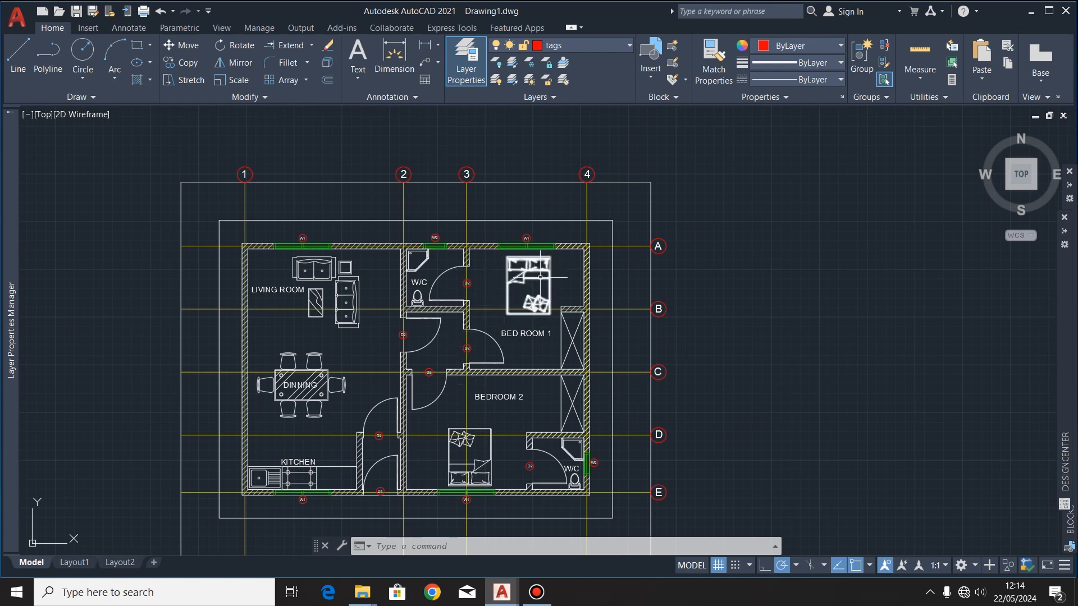
{"action": "scroll", "coordinate": [418, 356], "scroll_direction": "down", "scroll_amount": 2}
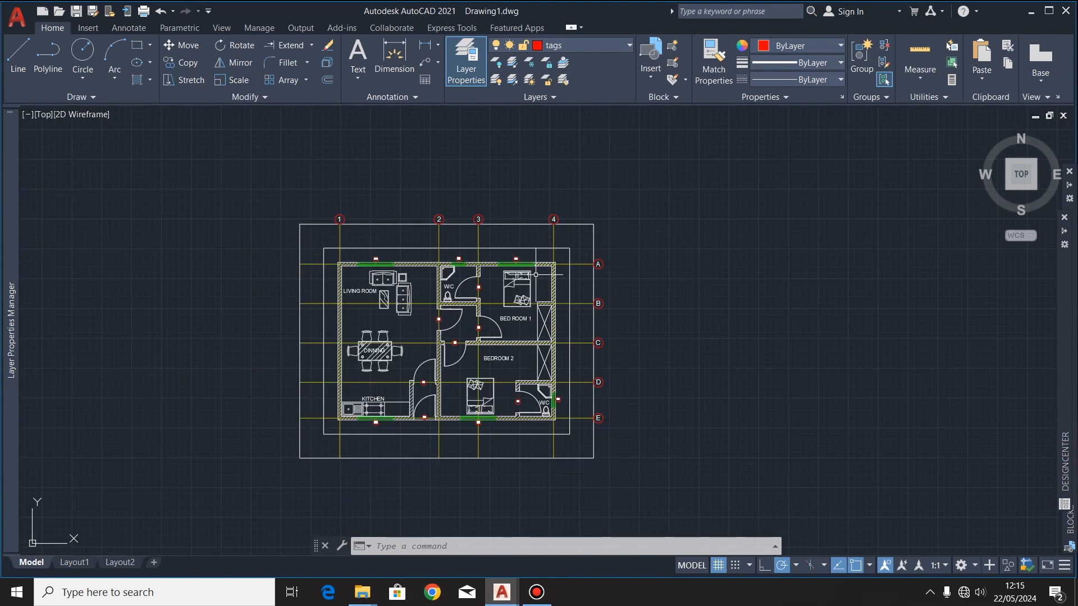
{"action": "scroll", "coordinate": [536, 275], "scroll_direction": "up", "scroll_amount": 2}
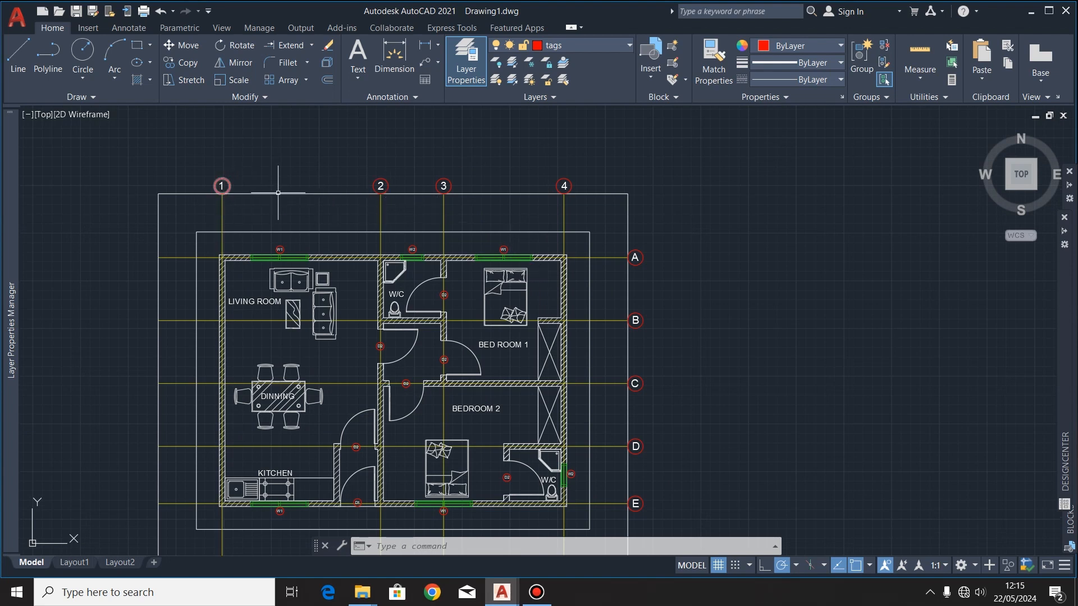
{"action": "scroll", "coordinate": [511, 188], "scroll_direction": "down", "scroll_amount": 2}
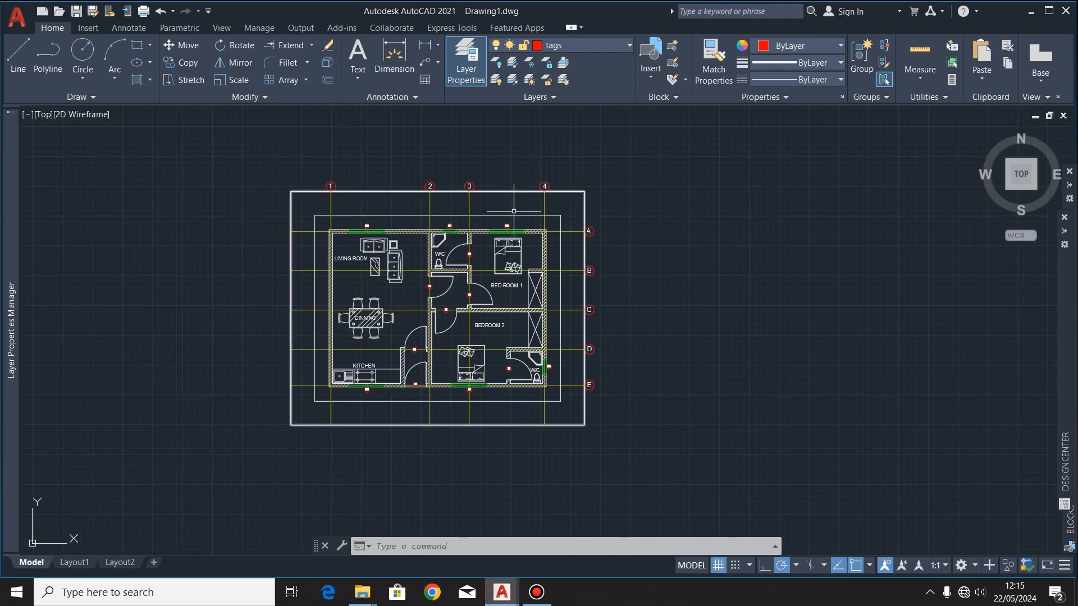
{"action": "scroll", "coordinate": [508, 201], "scroll_direction": "up", "scroll_amount": 2}
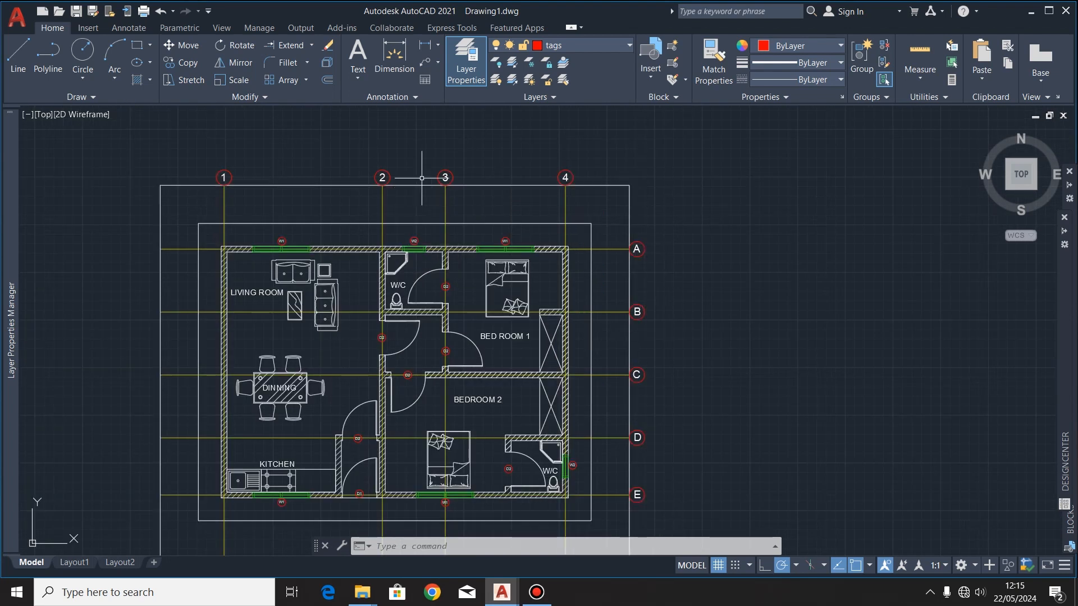
{"action": "scroll", "coordinate": [427, 168], "scroll_direction": "down", "scroll_amount": 2}
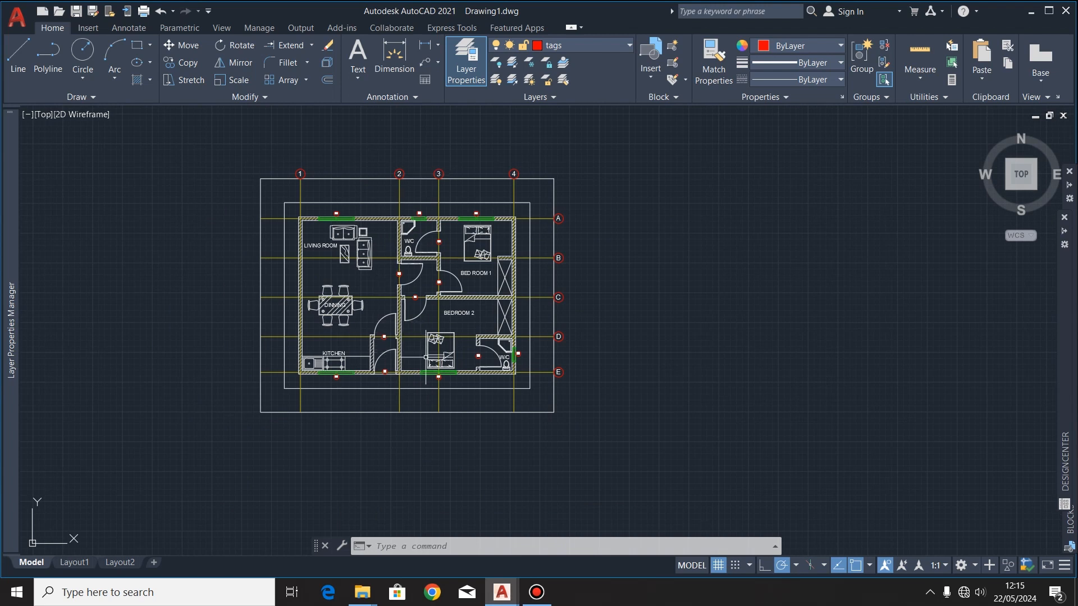
{"action": "scroll", "coordinate": [506, 207], "scroll_direction": "up", "scroll_amount": 2}
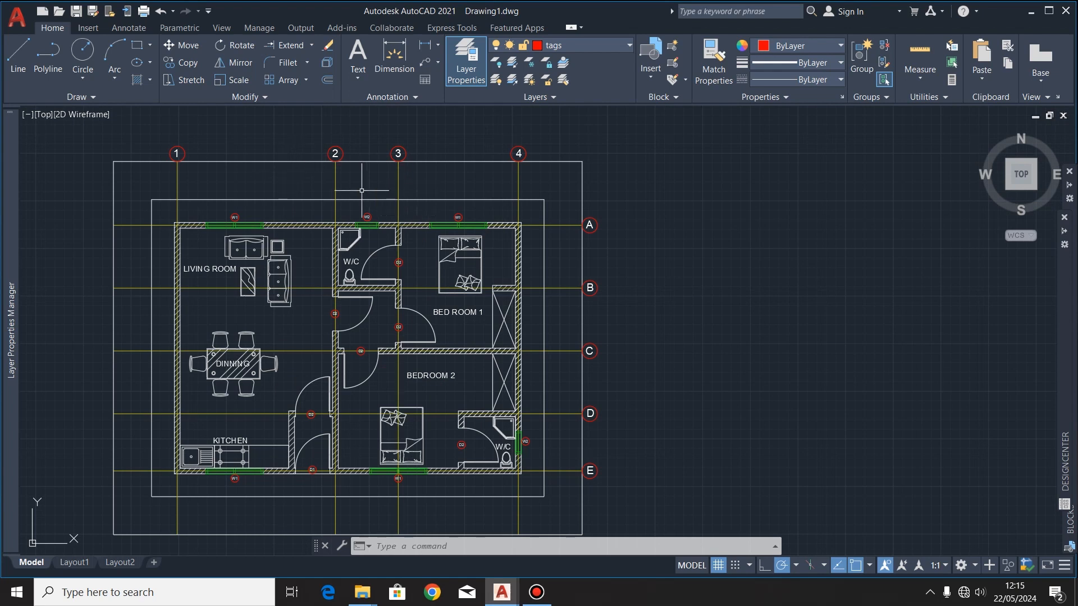
{"action": "scroll", "coordinate": [494, 269], "scroll_direction": "down", "scroll_amount": 2}
{"action": "scroll", "coordinate": [478, 217], "scroll_direction": "up", "scroll_amount": 2}
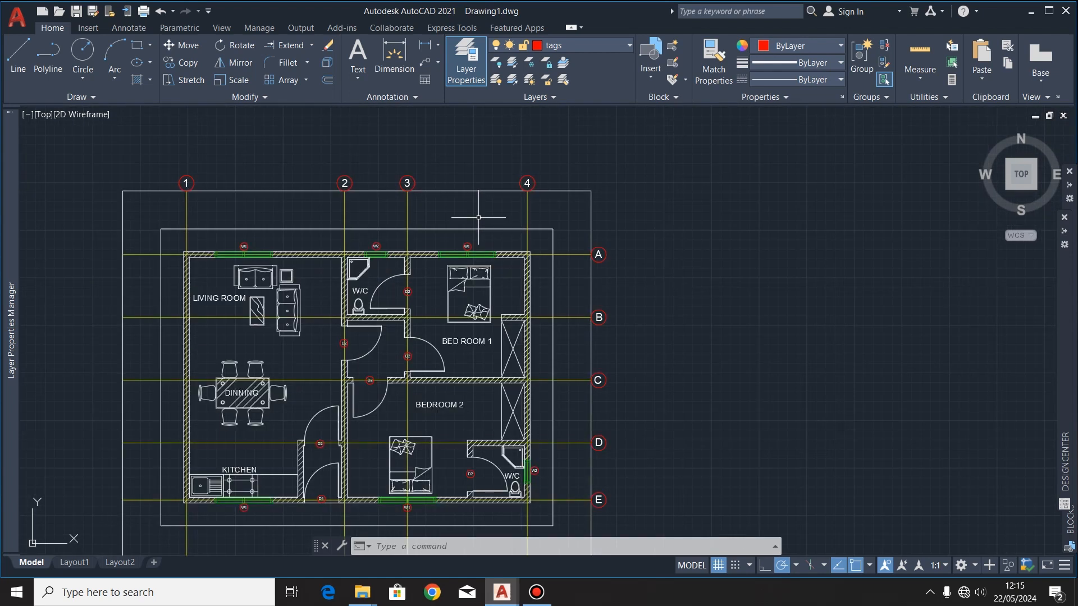
Step: Copy the entire floor plan with its grid lines, tags and outer rectangles, placing the duplicate directly above the original
{"action": "scroll", "coordinate": [584, 218], "scroll_direction": "down", "scroll_amount": 2}
{"action": "left_click", "coordinate": [635, 157]}
{"action": "left_click", "coordinate": [292, 499]}
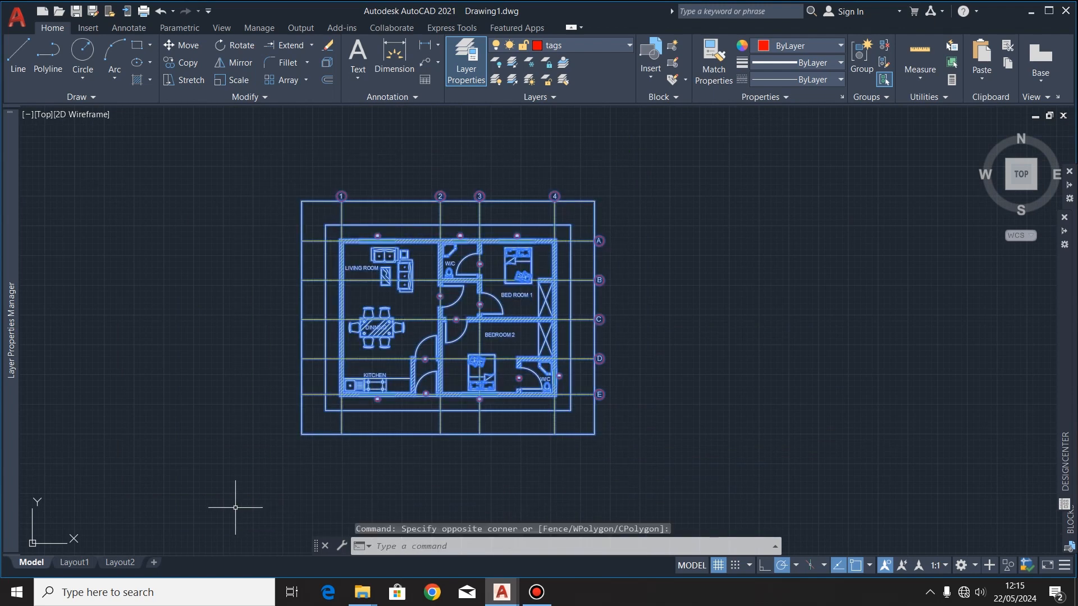
{"action": "left_click", "coordinate": [187, 68]}
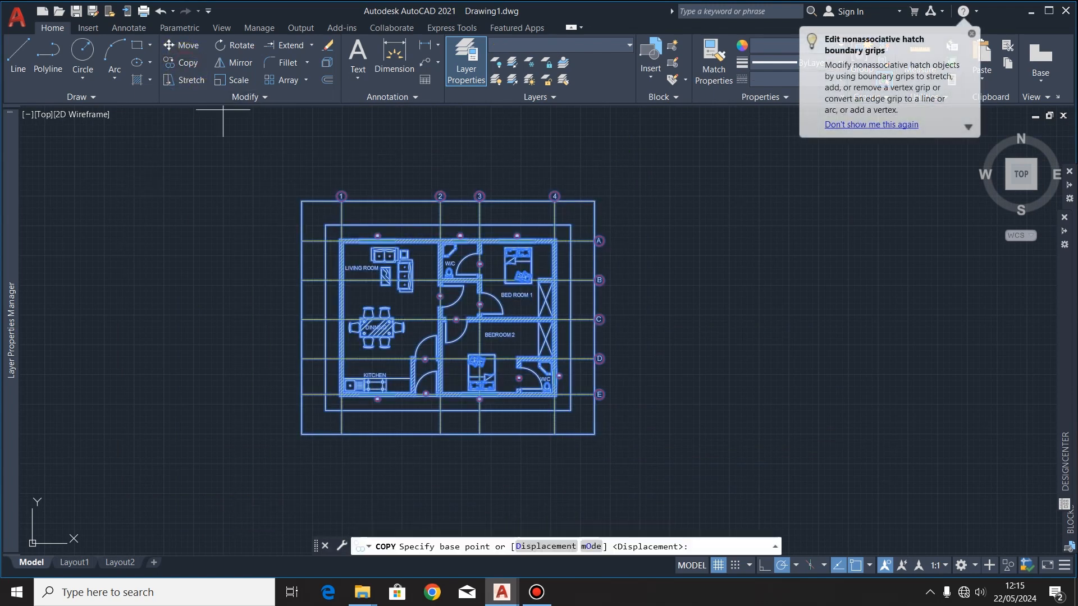
{"action": "left_click", "coordinate": [443, 307]}
{"action": "scroll", "coordinate": [432, 348], "scroll_direction": "down", "scroll_amount": 7}
{"action": "scroll", "coordinate": [438, 353], "scroll_direction": "up", "scroll_amount": 4}
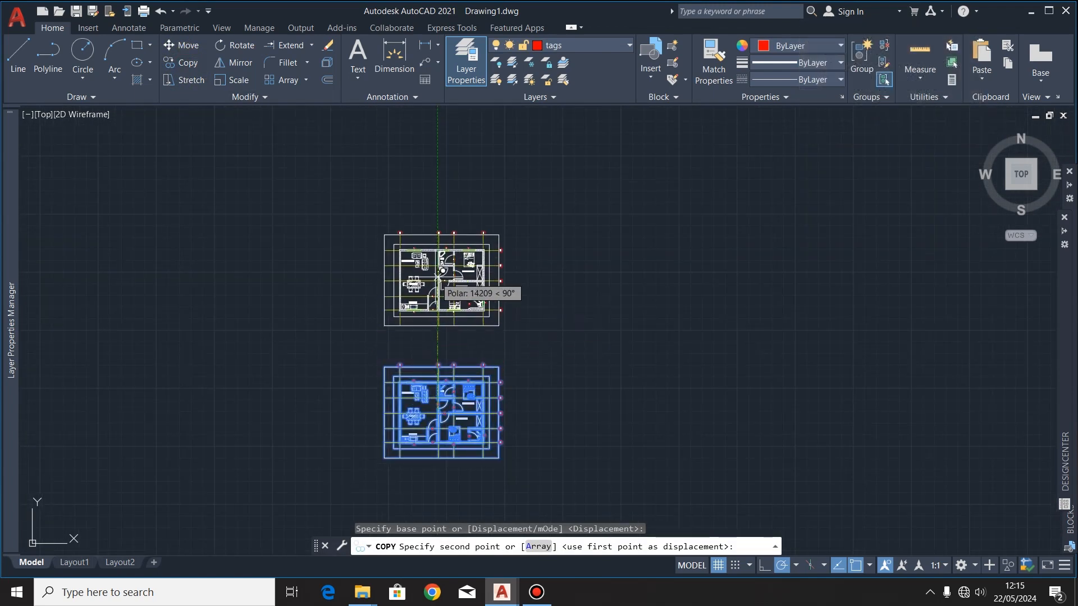
{"action": "left_click", "coordinate": [437, 242]}
{"action": "middle_click_drag", "start_coordinate": [445, 284], "coordinate": [514, 356]}
{"action": "key", "text": "Escape"}
Step: Delete the living room and dining furniture, the kitchen counter and appliances, both beds and the W/C fixtures from the duplicated floor plan
{"action": "scroll", "coordinate": [475, 336], "scroll_direction": "up", "scroll_amount": 5}
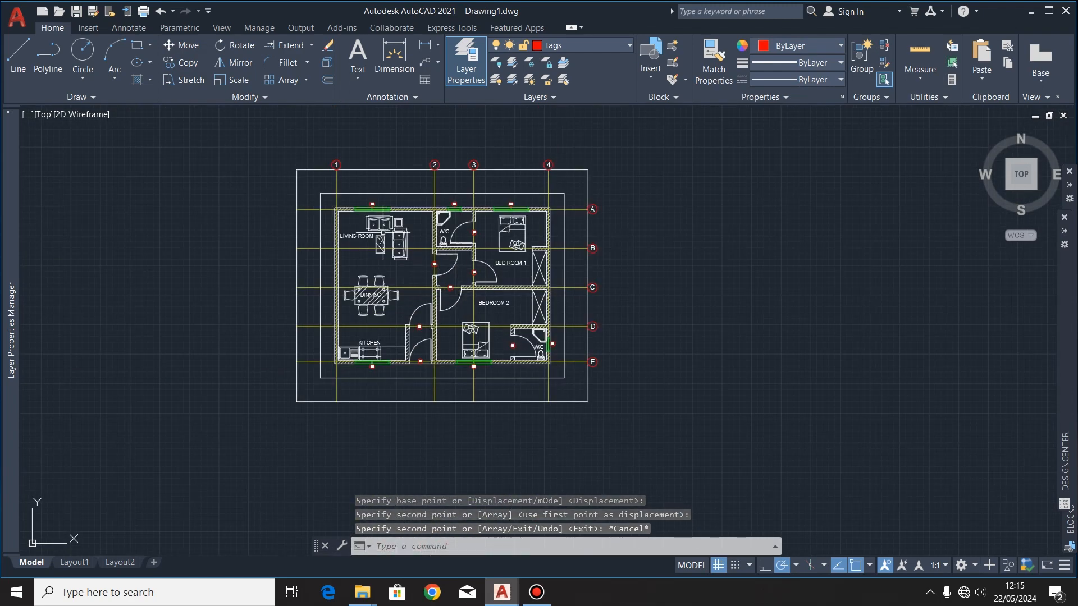
{"action": "scroll", "coordinate": [425, 243], "scroll_direction": "up", "scroll_amount": 2}
{"action": "left_click", "coordinate": [422, 243]}
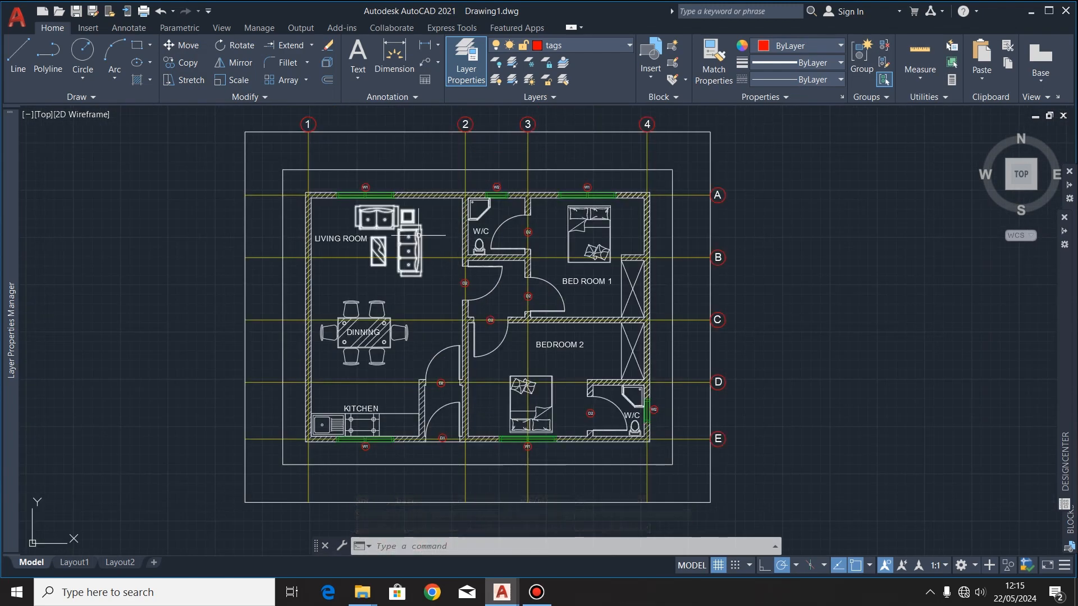
{"action": "left_click", "coordinate": [387, 336]}
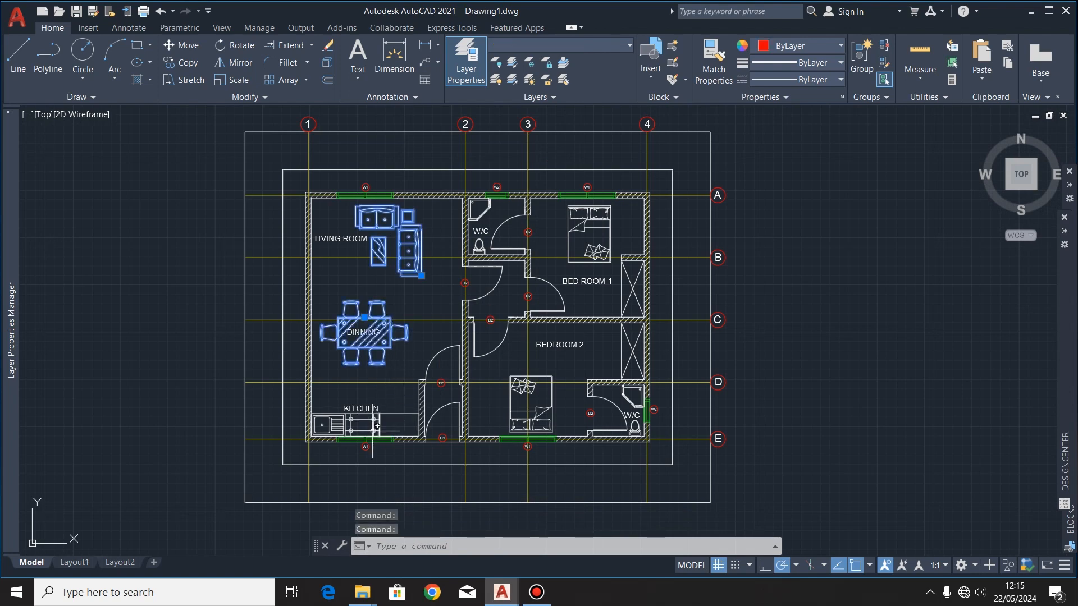
{"action": "scroll", "coordinate": [355, 438], "scroll_direction": "up", "scroll_amount": 4}
{"action": "scroll", "coordinate": [356, 438], "scroll_direction": "up", "scroll_amount": 2}
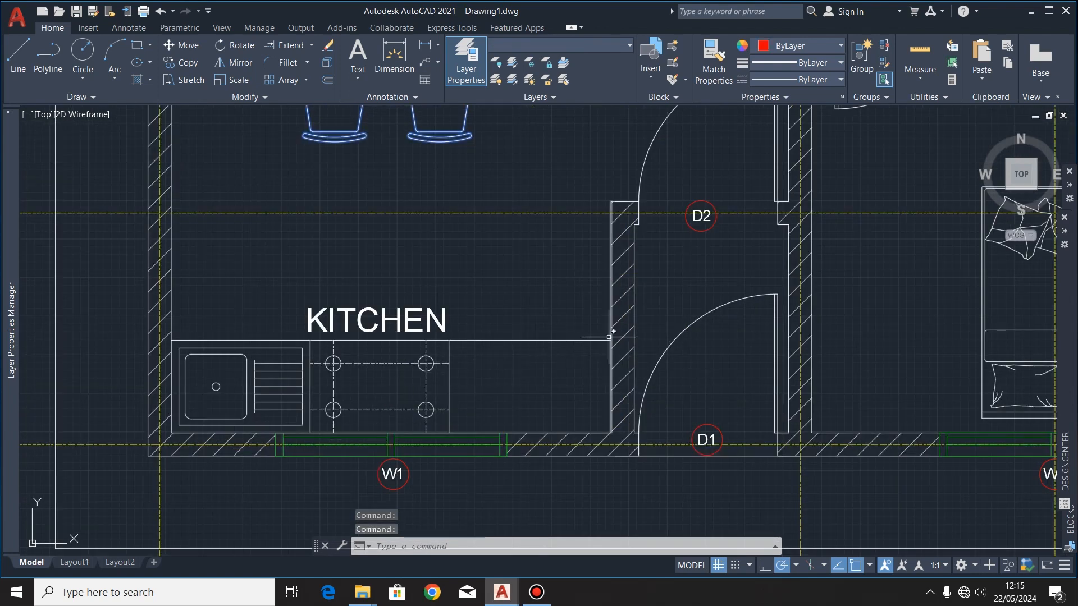
{"action": "left_click", "coordinate": [595, 348]}
{"action": "scroll", "coordinate": [512, 348], "scroll_direction": "down", "scroll_amount": 4}
{"action": "scroll", "coordinate": [510, 289], "scroll_direction": "up", "scroll_amount": 6}
{"action": "left_click", "coordinate": [509, 269]}
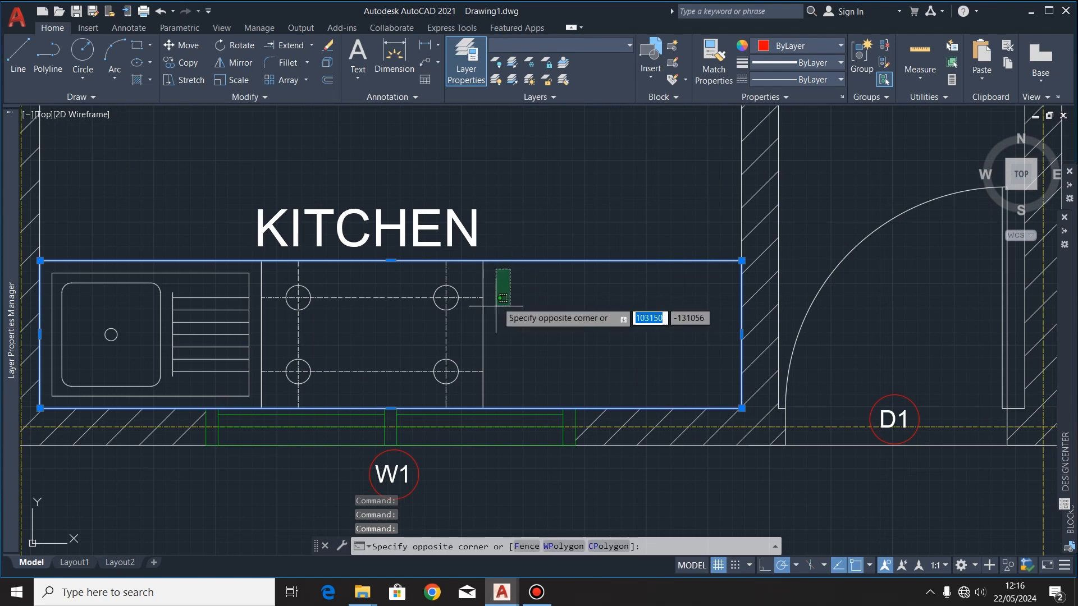
{"action": "scroll", "coordinate": [373, 343], "scroll_direction": "down", "scroll_amount": 4}
{"action": "scroll", "coordinate": [240, 433], "scroll_direction": "up", "scroll_amount": 4}
{"action": "left_click", "coordinate": [254, 382]}
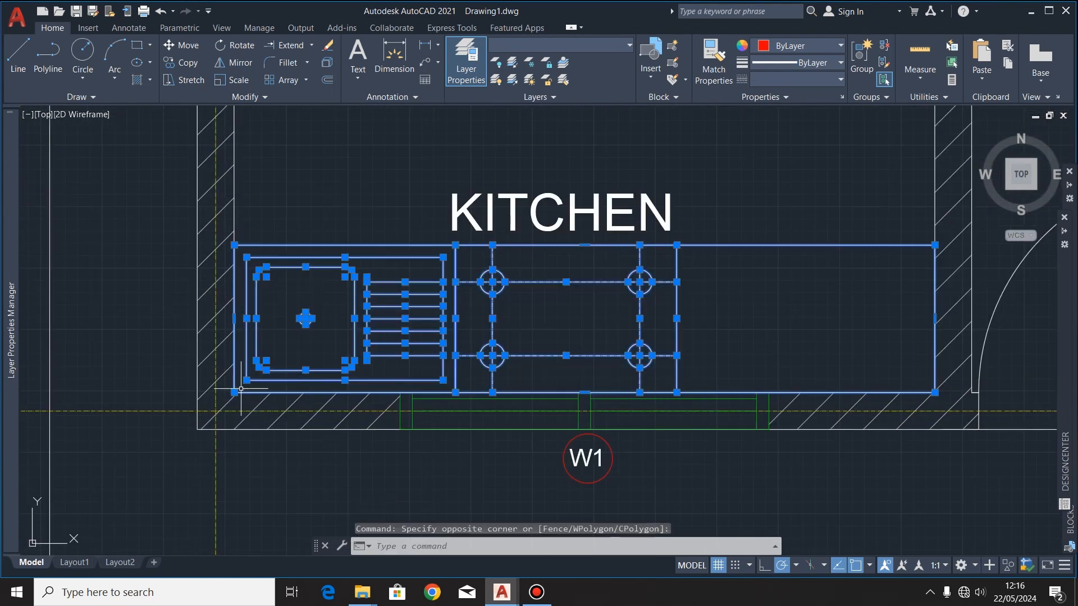
{"action": "scroll", "coordinate": [192, 382], "scroll_direction": "down", "scroll_amount": 4}
{"action": "left_click", "coordinate": [556, 332]}
{"action": "left_click", "coordinate": [704, 324]}
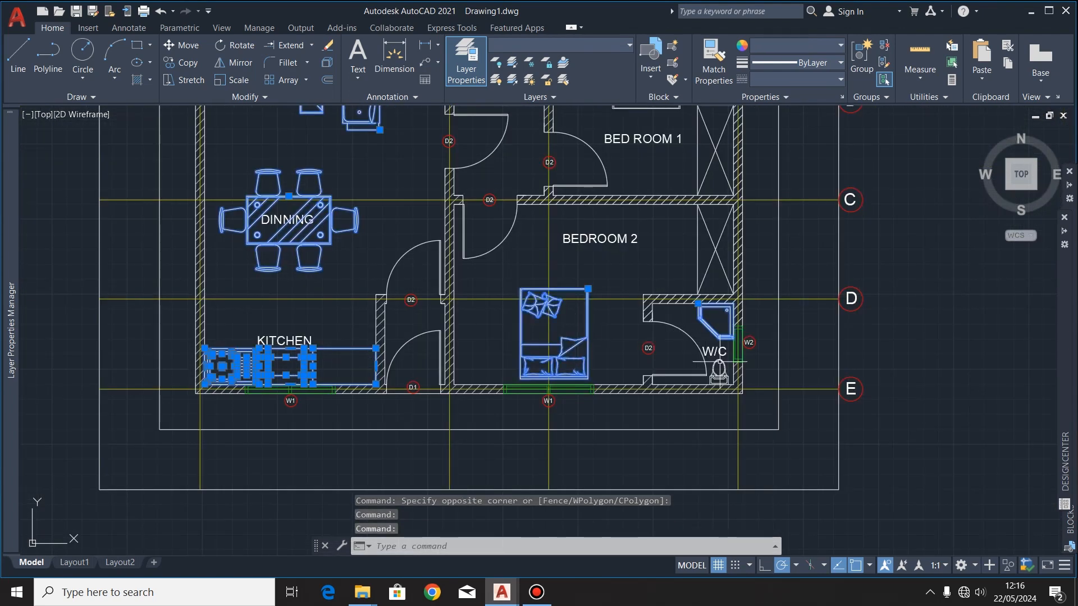
{"action": "left_click", "coordinate": [724, 376]}
{"action": "scroll", "coordinate": [702, 393], "scroll_direction": "down", "scroll_amount": 4}
{"action": "scroll", "coordinate": [666, 282], "scroll_direction": "up", "scroll_amount": 4}
{"action": "left_click", "coordinate": [667, 282]}
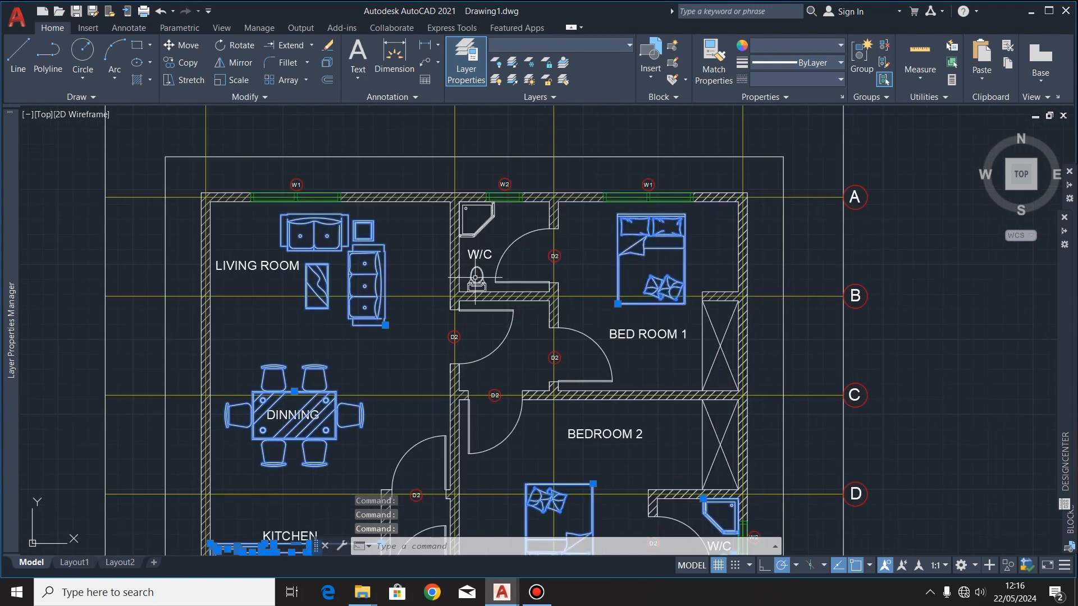
{"action": "left_click", "coordinate": [477, 277]}
{"action": "left_click", "coordinate": [473, 230]}
{"action": "scroll", "coordinate": [507, 215], "scroll_direction": "down", "scroll_amount": 2}
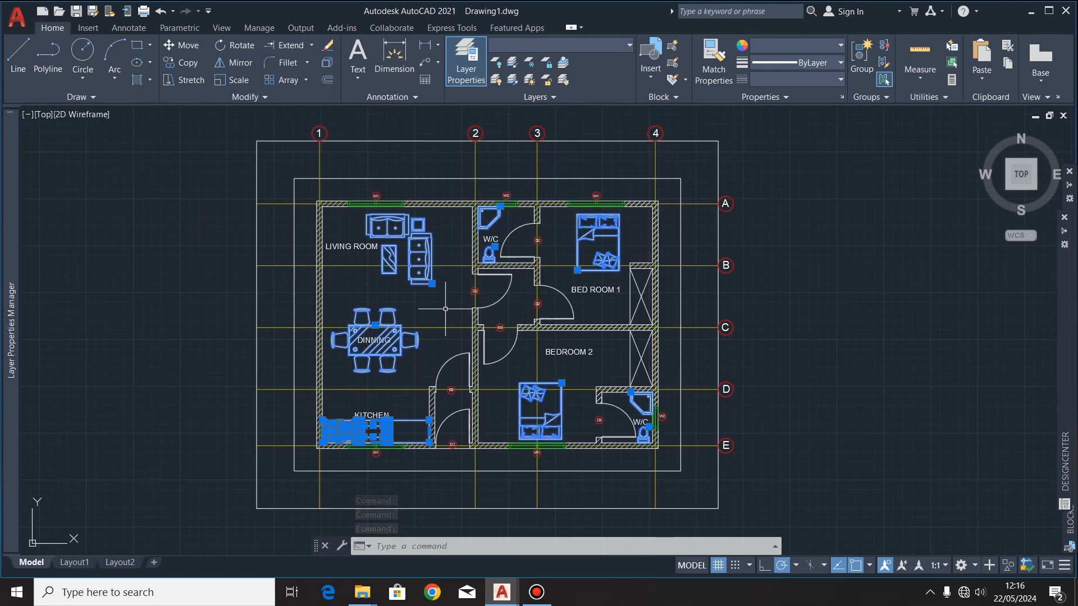
{"action": "key", "text": "Delete"}
Step: Modify the Standard dimension style so that its dimension lines use the ByLayer color
{"action": "middle_click_drag", "start_coordinate": [419, 295], "coordinate": [405, 313]}
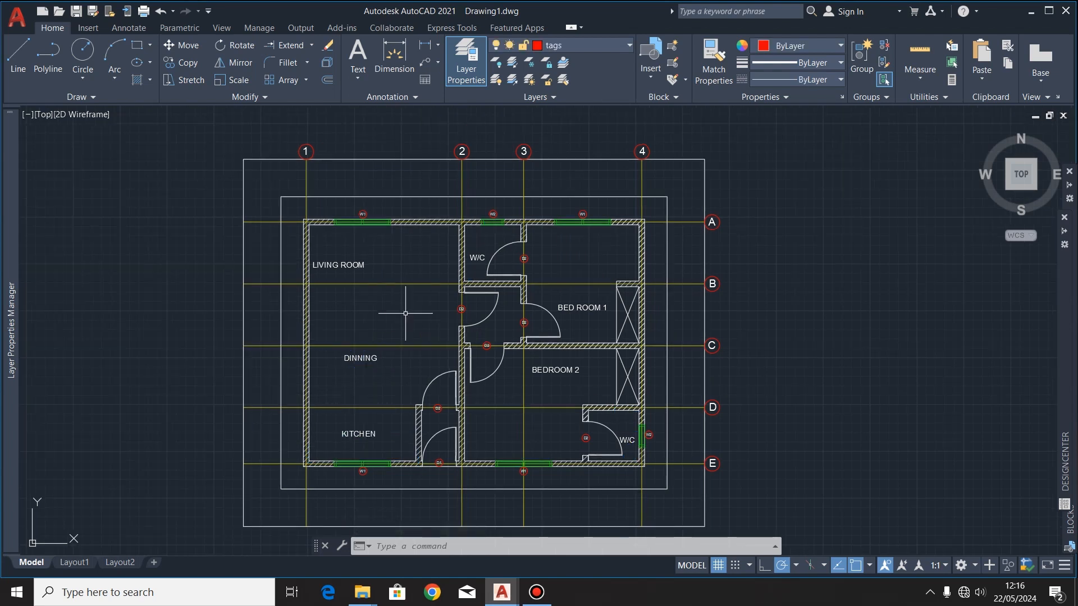
{"action": "middle_click_drag", "start_coordinate": [401, 245], "coordinate": [379, 272]}
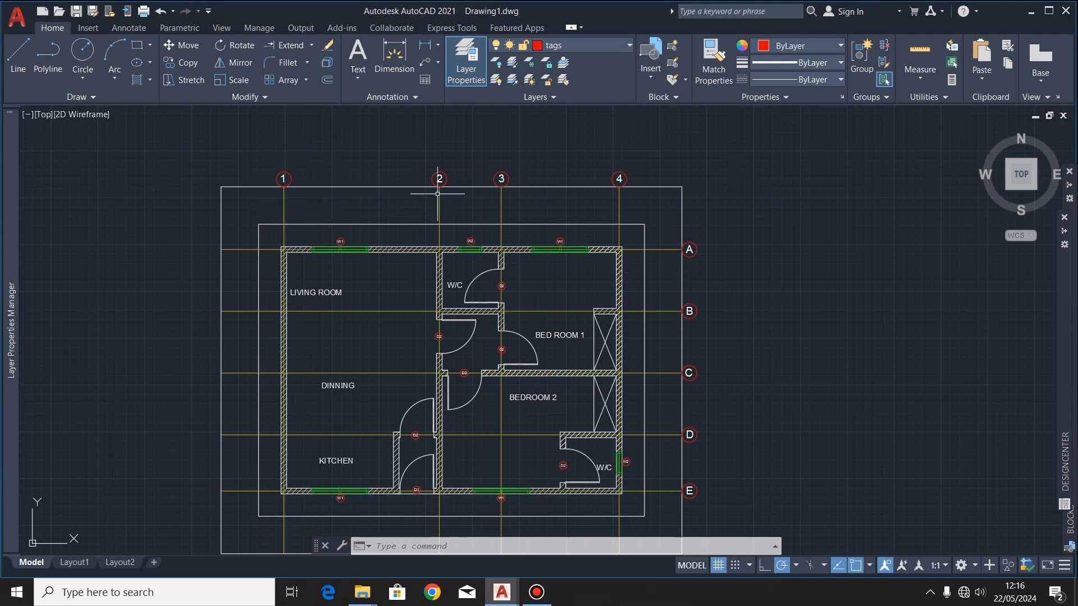
{"action": "left_click", "coordinate": [128, 28]}
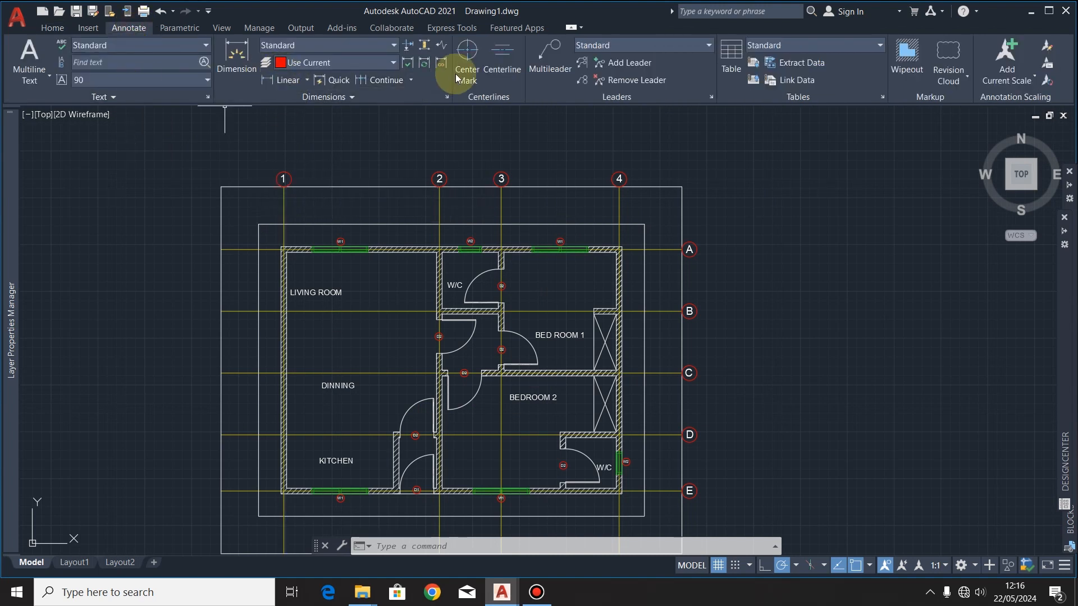
{"action": "left_click", "coordinate": [446, 98]}
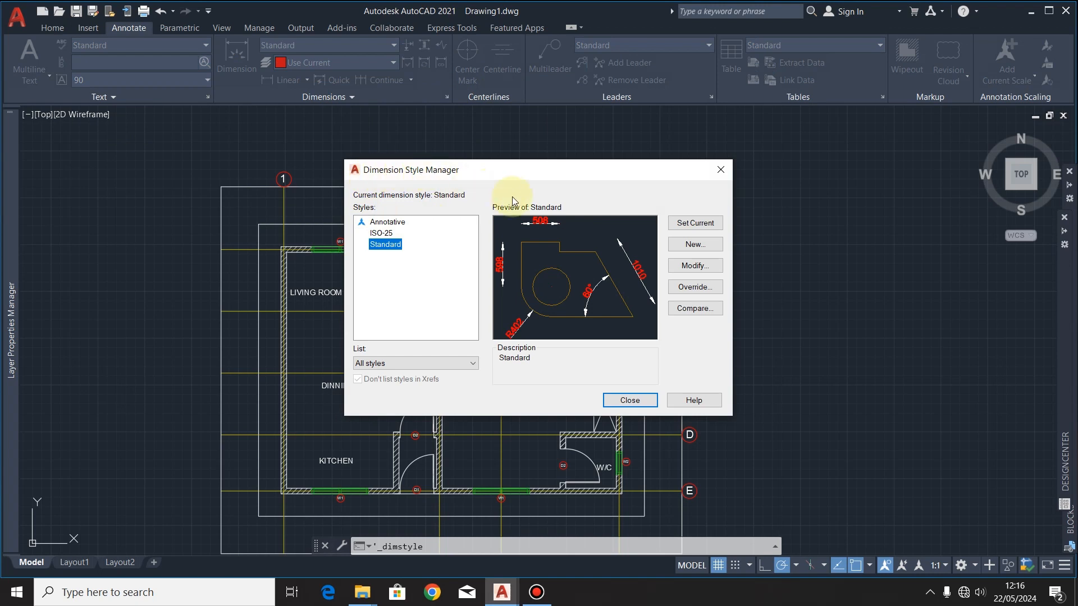
{"action": "left_click", "coordinate": [695, 265]}
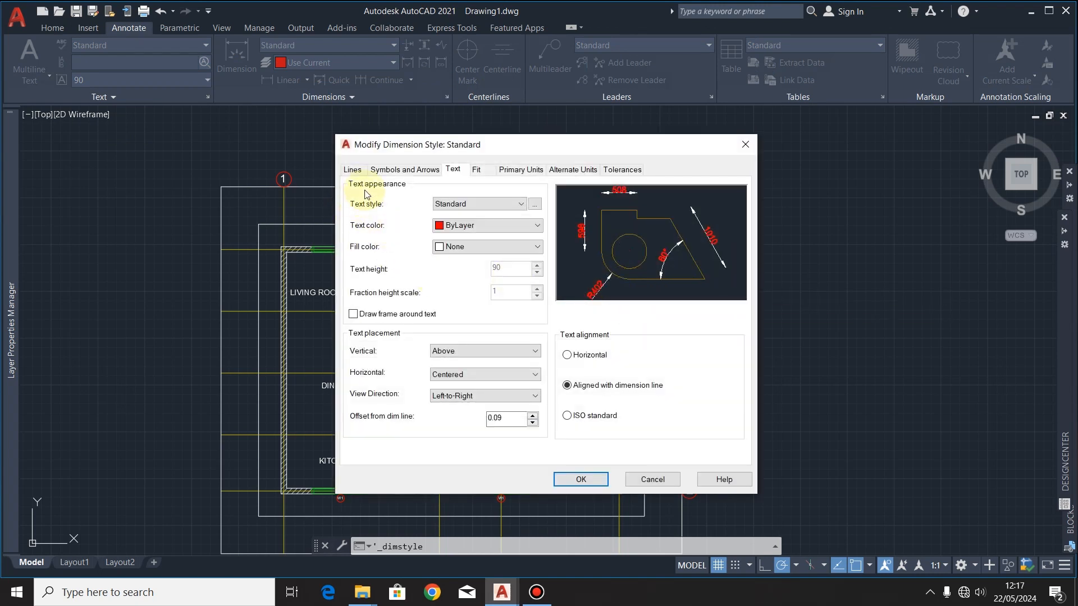
{"action": "left_click", "coordinate": [352, 171]}
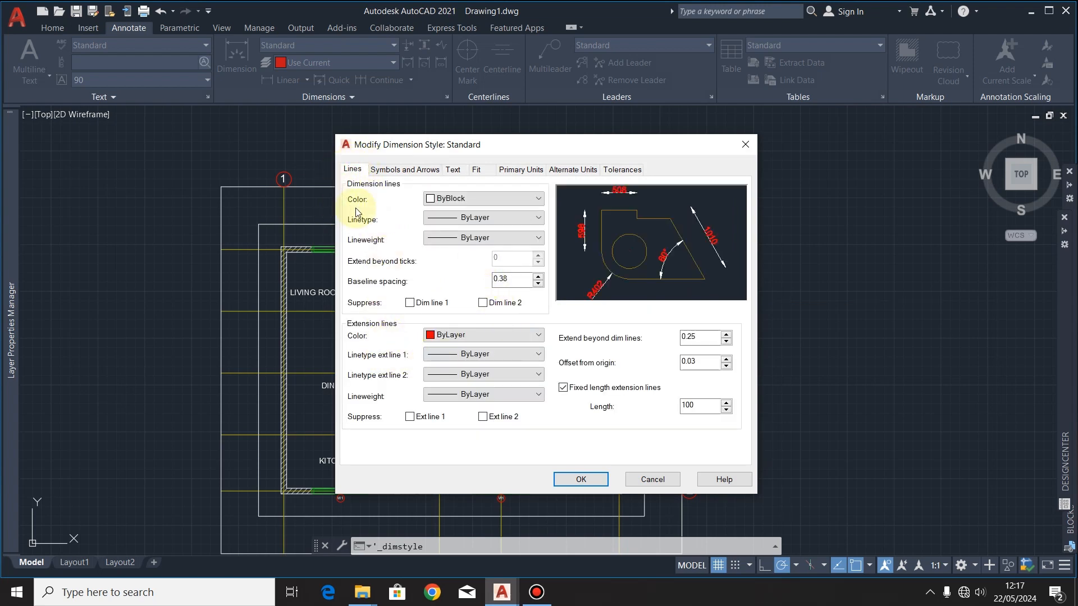
{"action": "left_click", "coordinate": [528, 200]}
{"action": "left_click", "coordinate": [517, 213]}
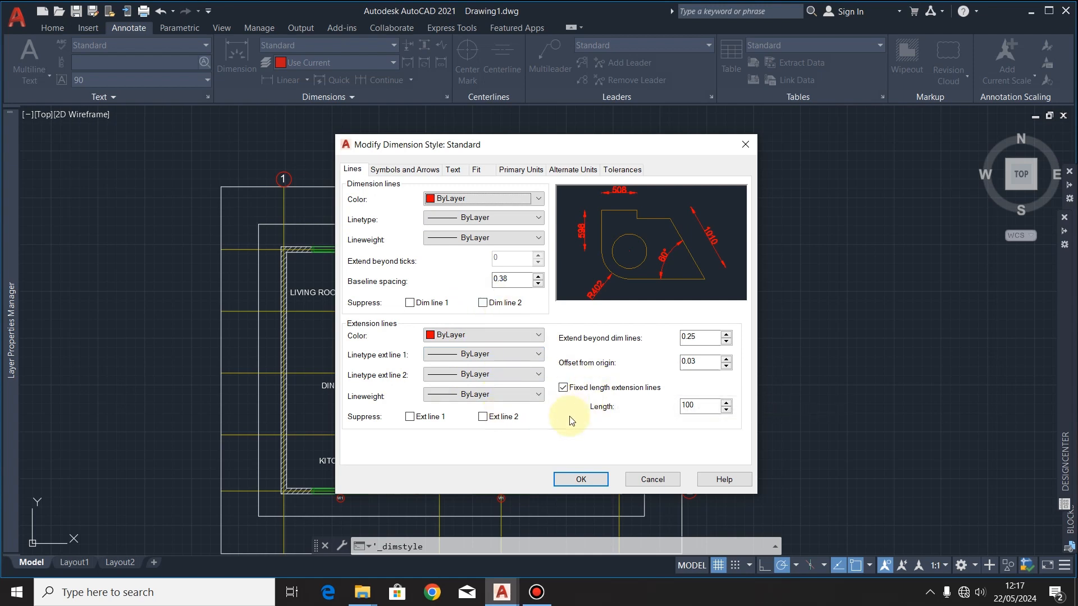
Step: Try Oblique arrowheads in the Standard dimension style and set them back to Closed filled
{"action": "left_click", "coordinate": [410, 170]}
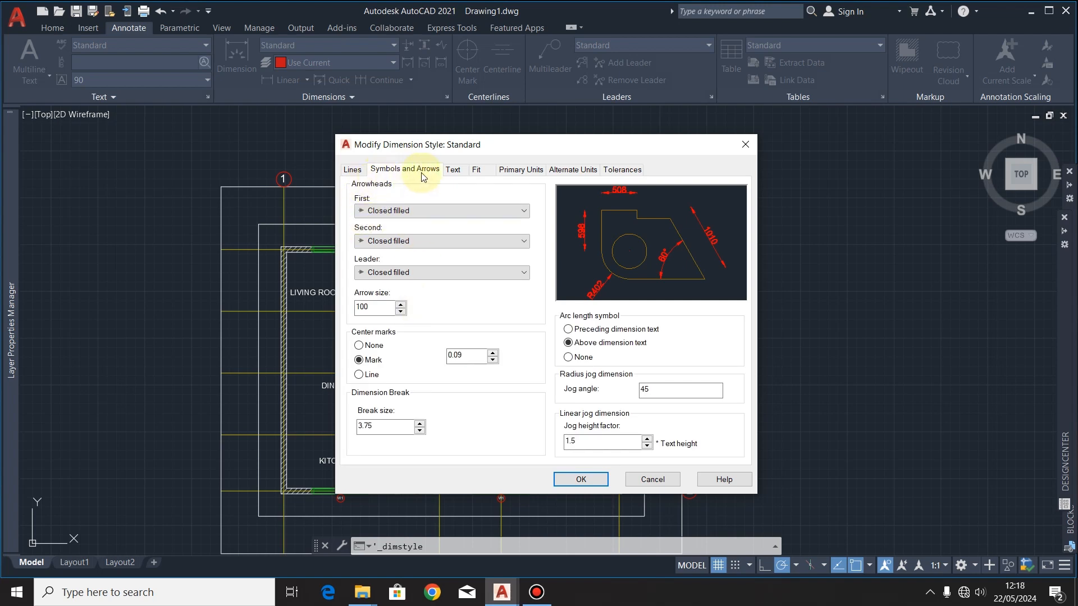
{"action": "left_click", "coordinate": [524, 212]}
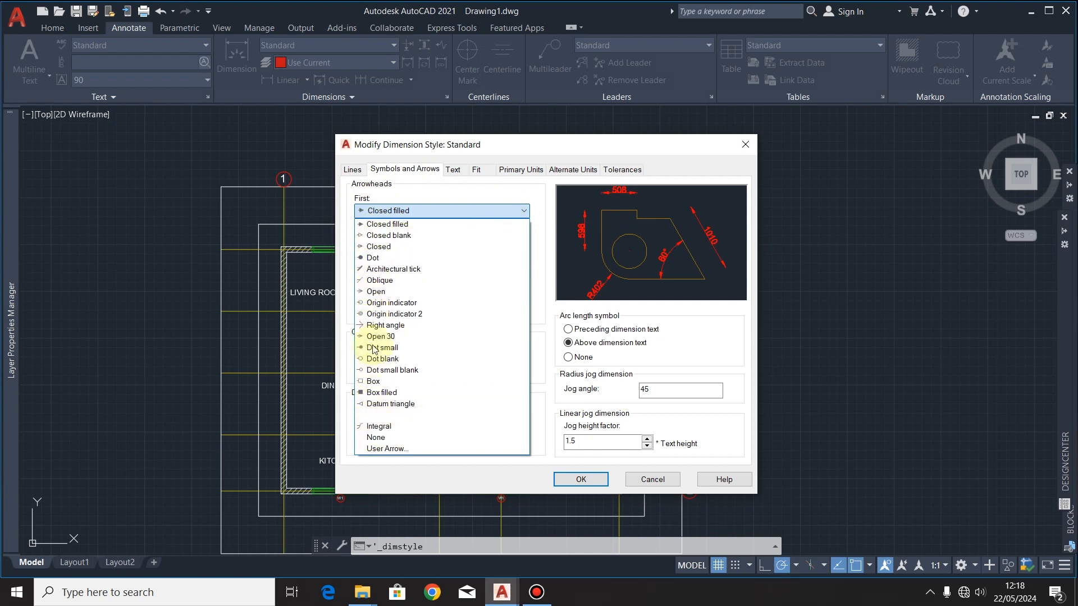
{"action": "left_click", "coordinate": [456, 212]}
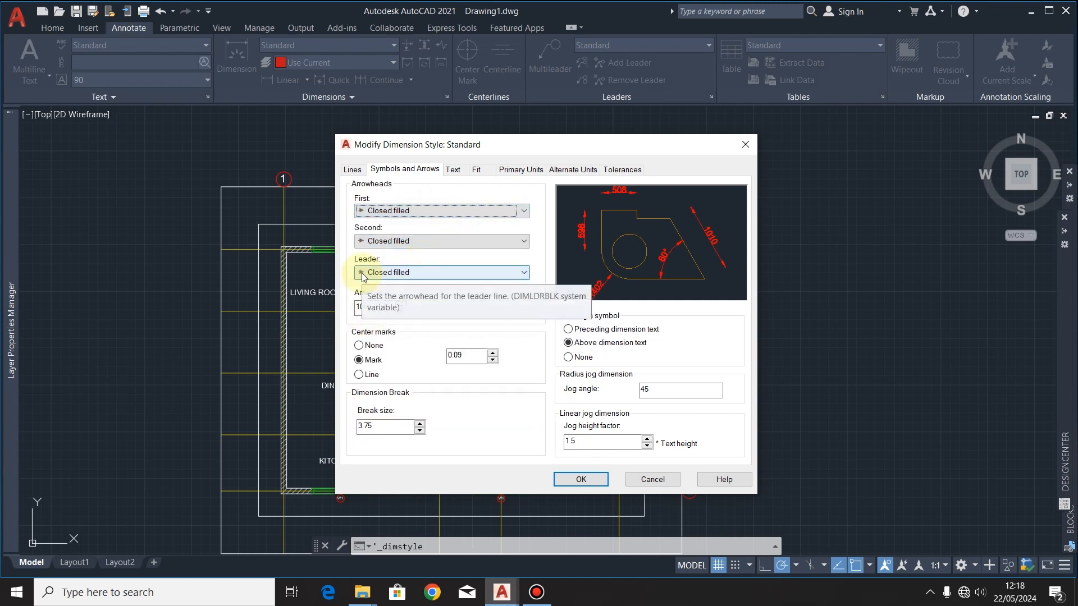
{"action": "left_click", "coordinate": [522, 211]}
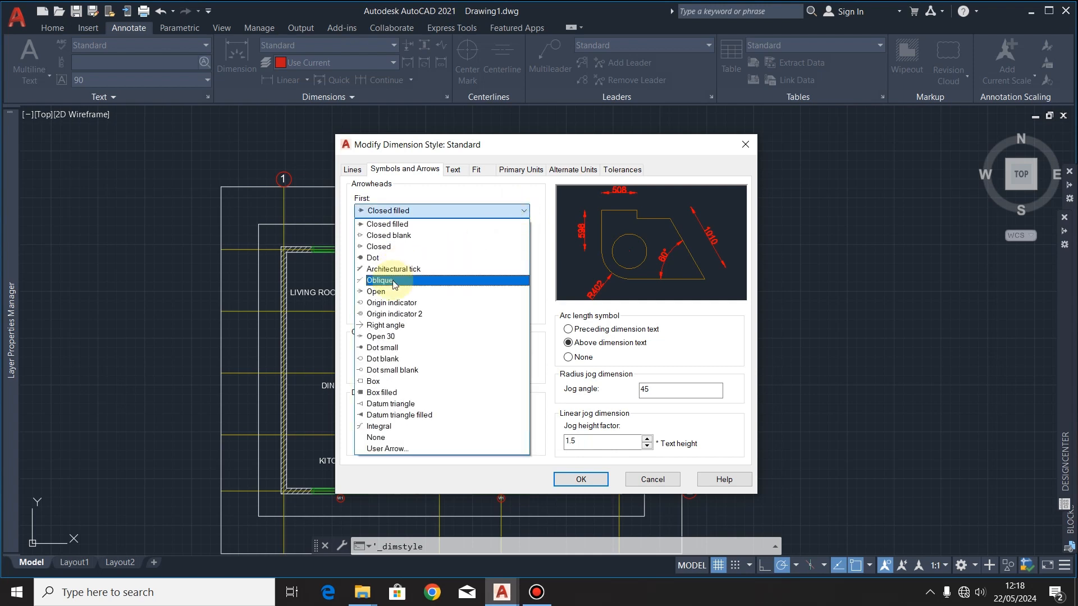
{"action": "left_click", "coordinate": [394, 283]}
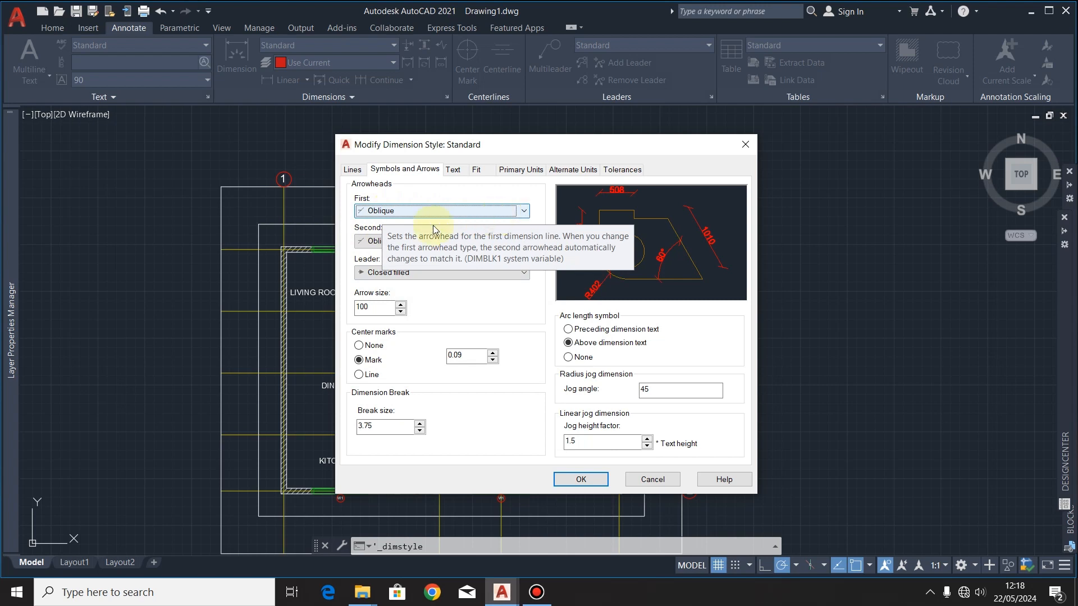
{"action": "left_click", "coordinate": [523, 211]}
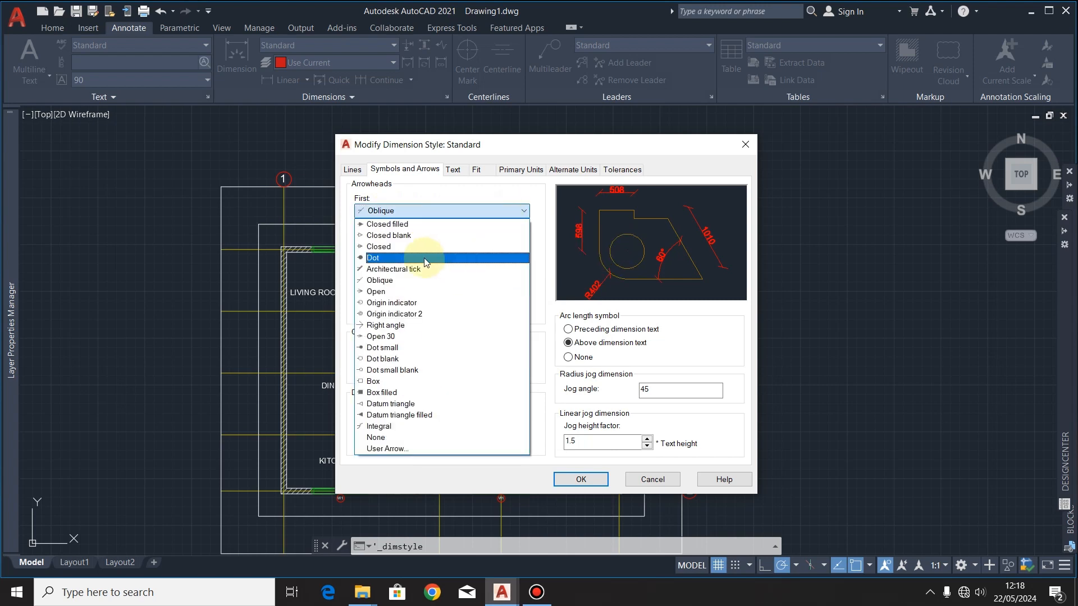
{"action": "left_click", "coordinate": [422, 221]}
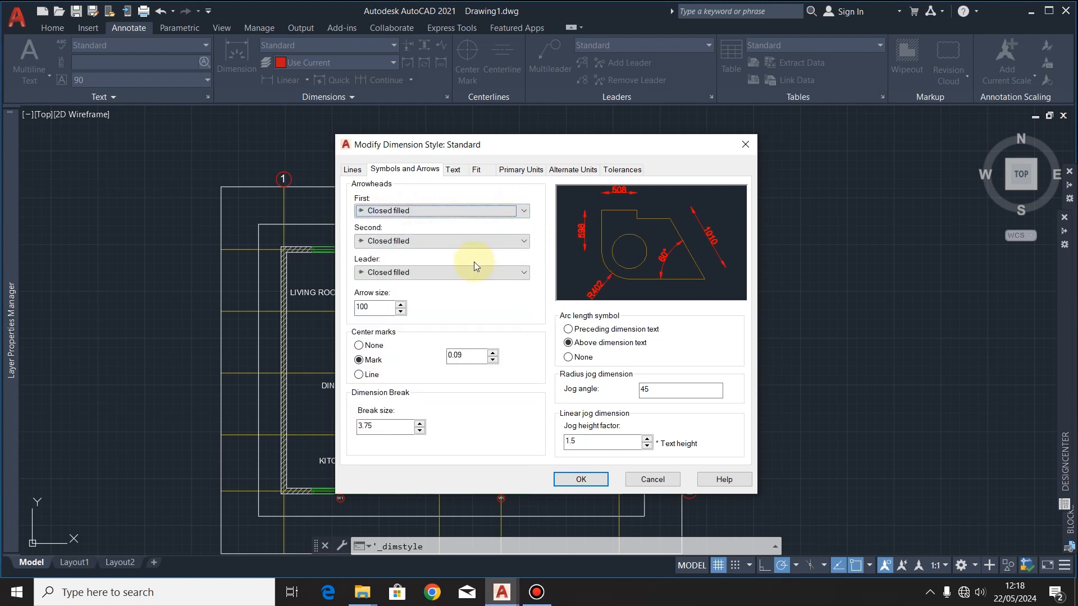
{"action": "left_click", "coordinate": [365, 307]}
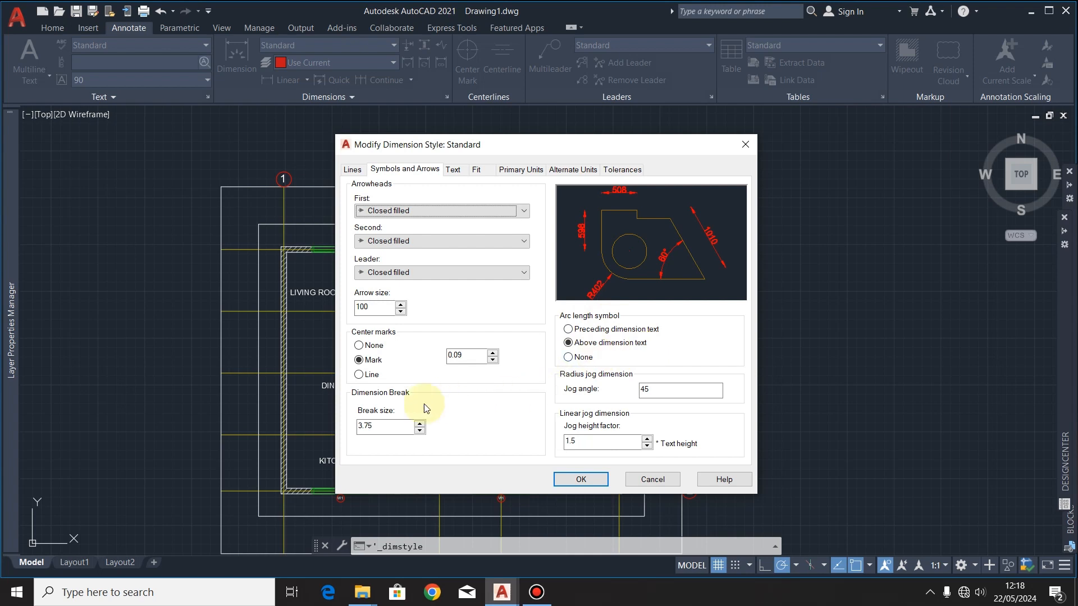
Step: Examine the dimension style's text settings and the Standard text style's font, font style and height
{"action": "left_click", "coordinate": [453, 169]}
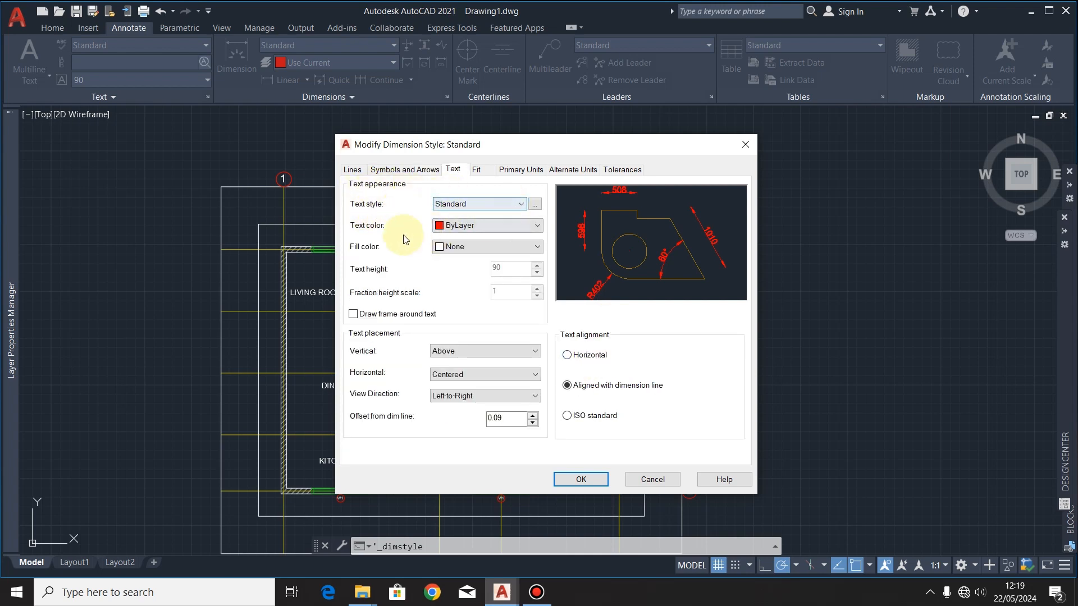
{"action": "left_click", "coordinate": [535, 205]}
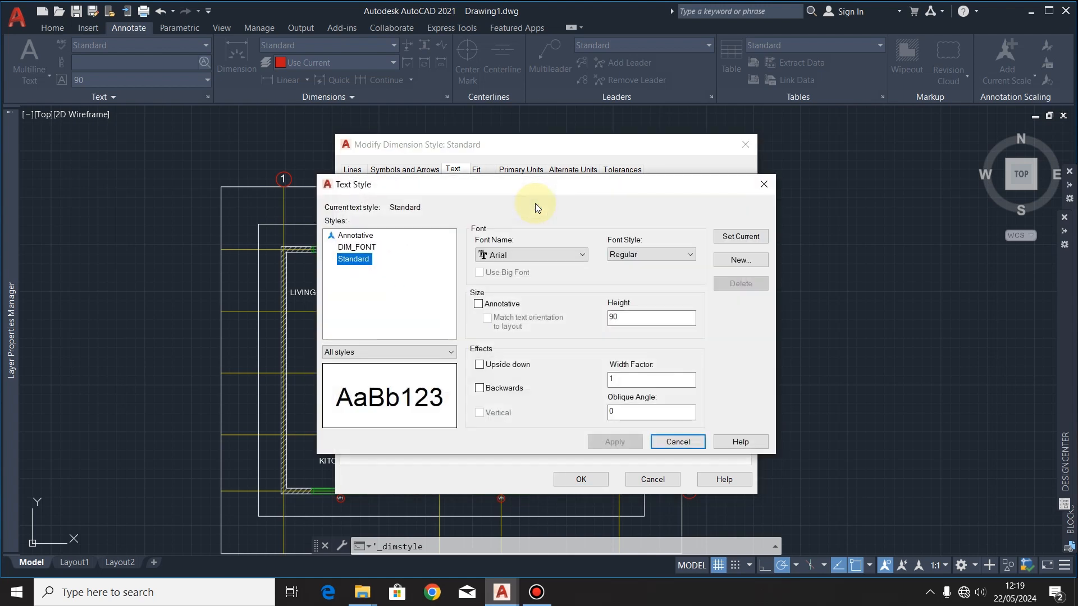
{"action": "left_click", "coordinate": [368, 258]}
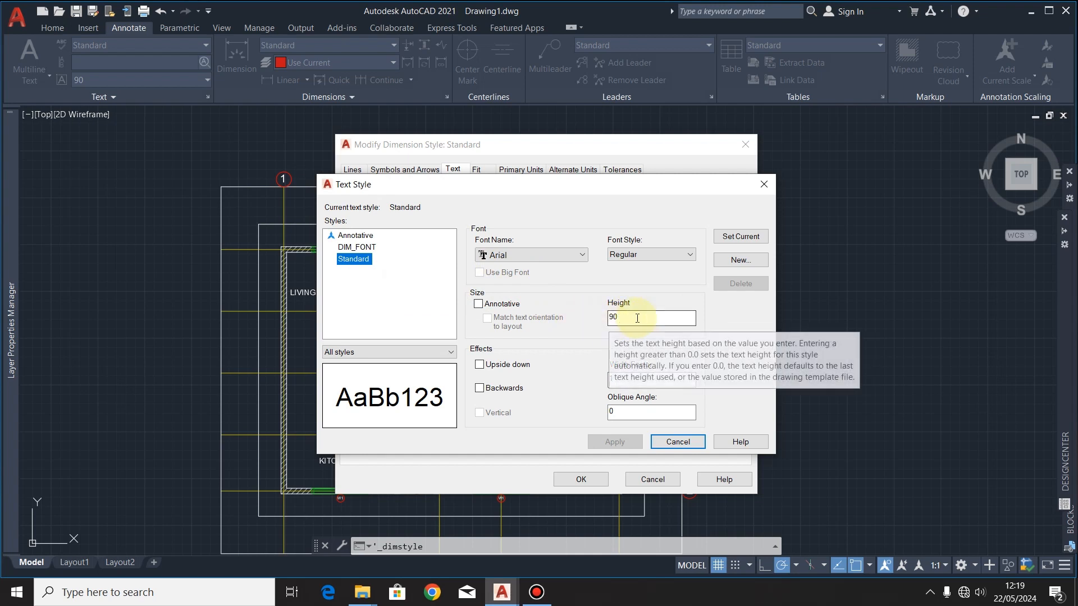
{"action": "left_click", "coordinate": [764, 184]}
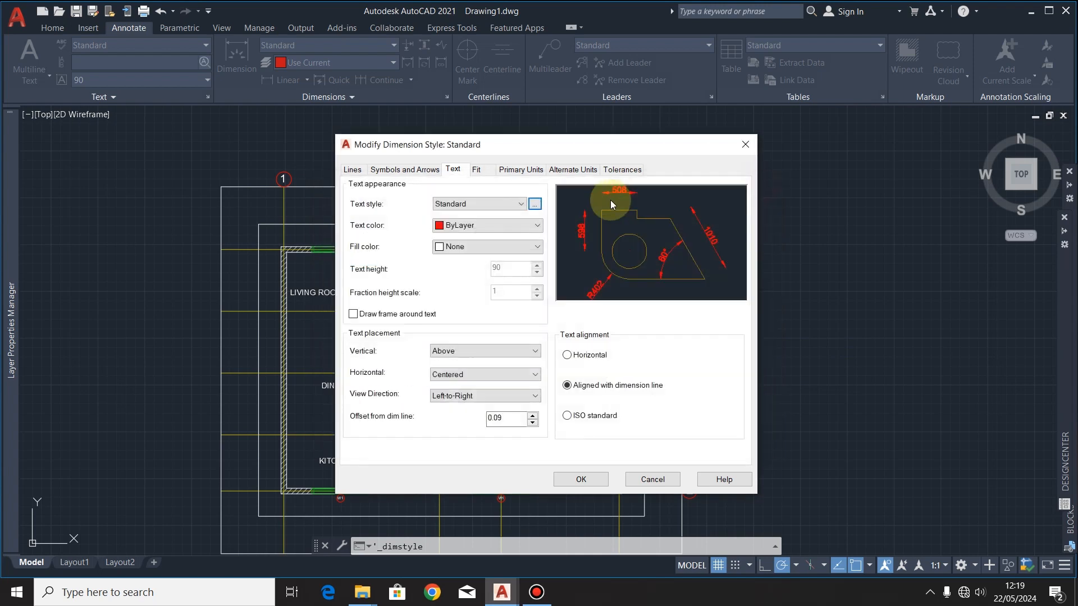
{"action": "left_click", "coordinate": [535, 204]}
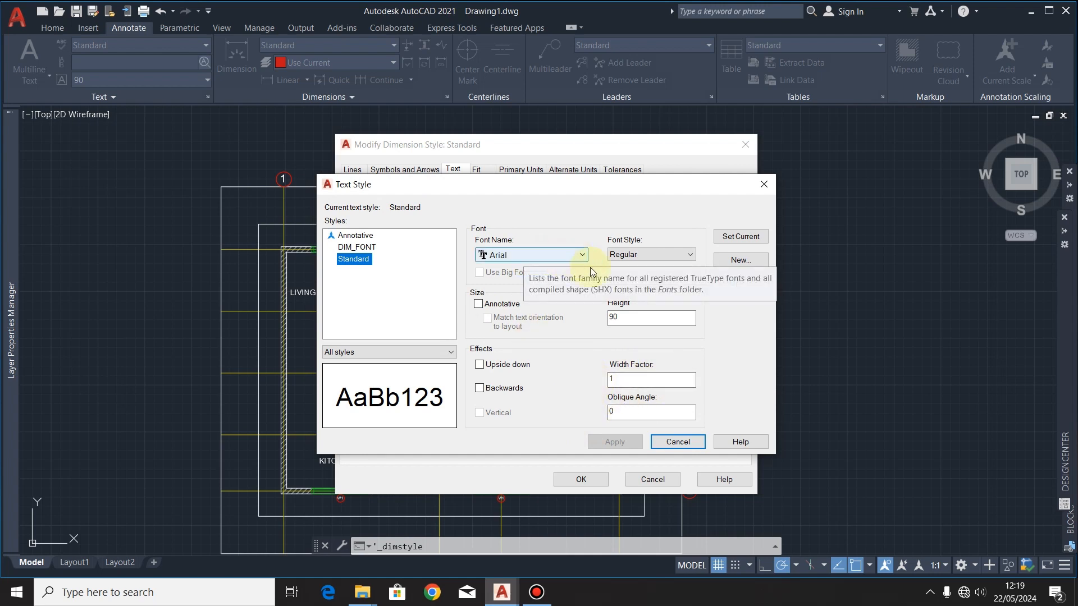
{"action": "left_click", "coordinate": [689, 255]}
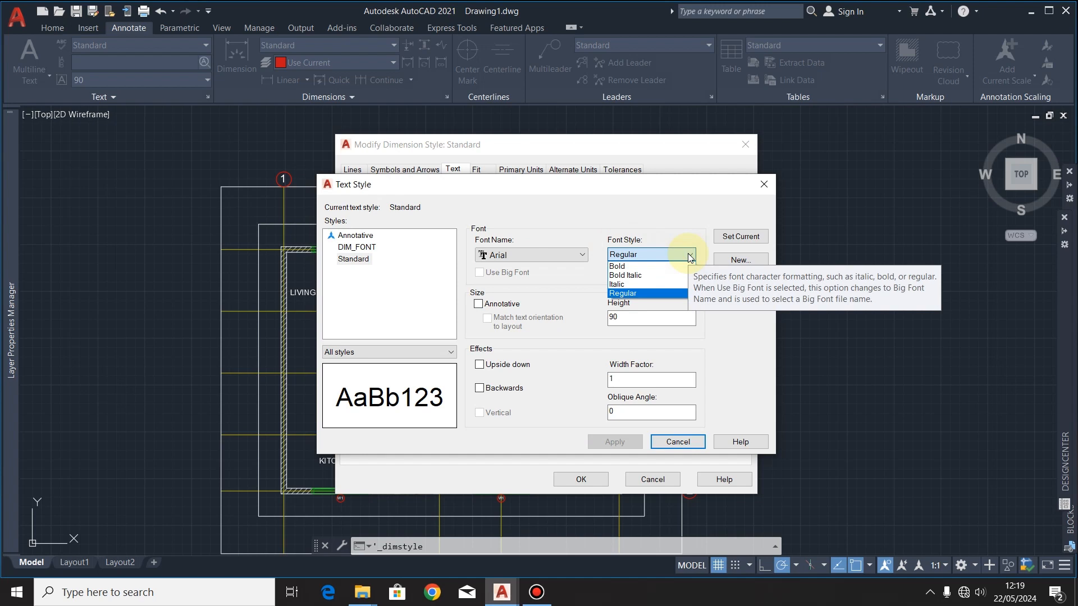
{"action": "left_click", "coordinate": [648, 293]}
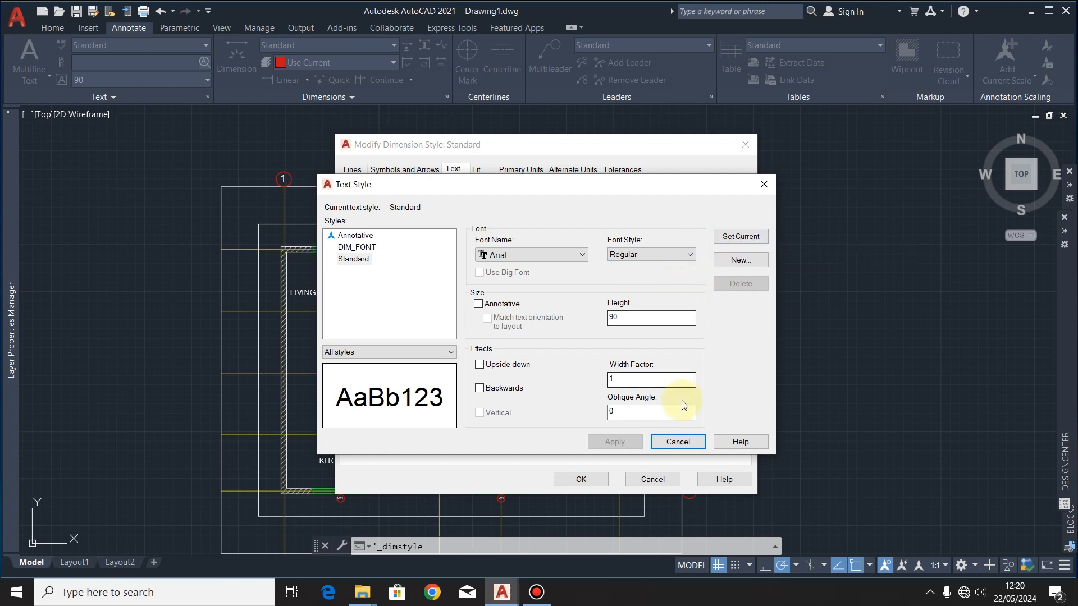
{"action": "left_click", "coordinate": [762, 185]}
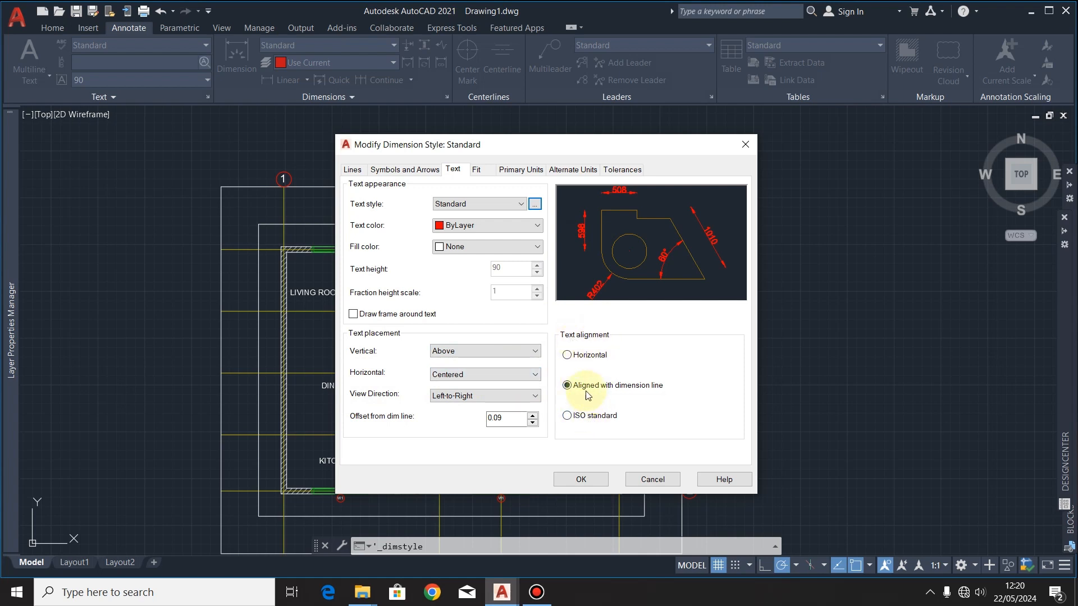
Step: Review the Standard dimension style's fit options, text placement and overall scale alongside its line settings
{"action": "left_click", "coordinate": [476, 169]}
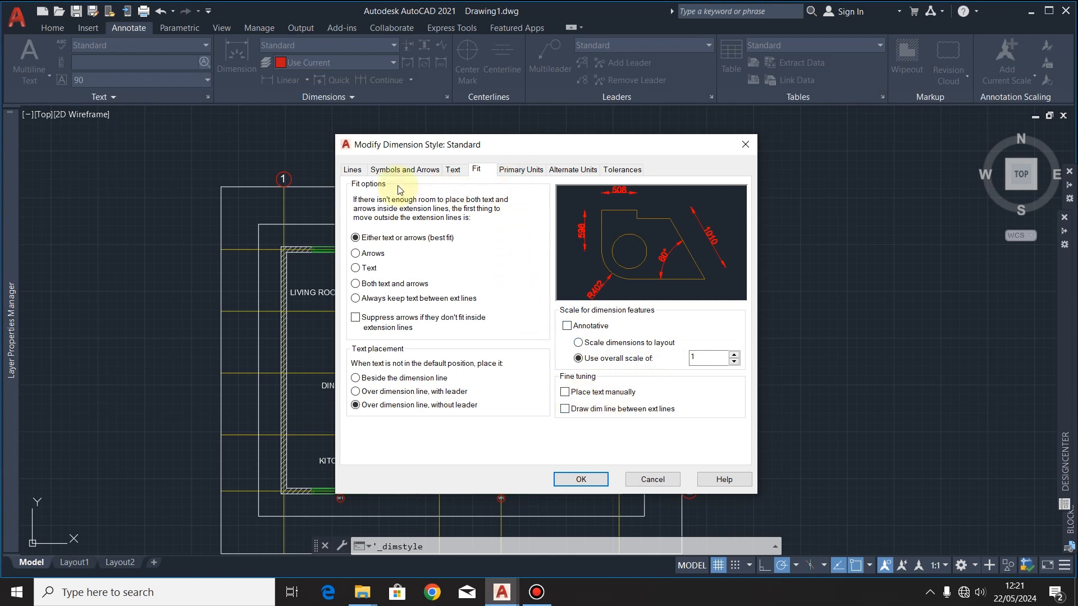
{"action": "left_click", "coordinate": [351, 170]}
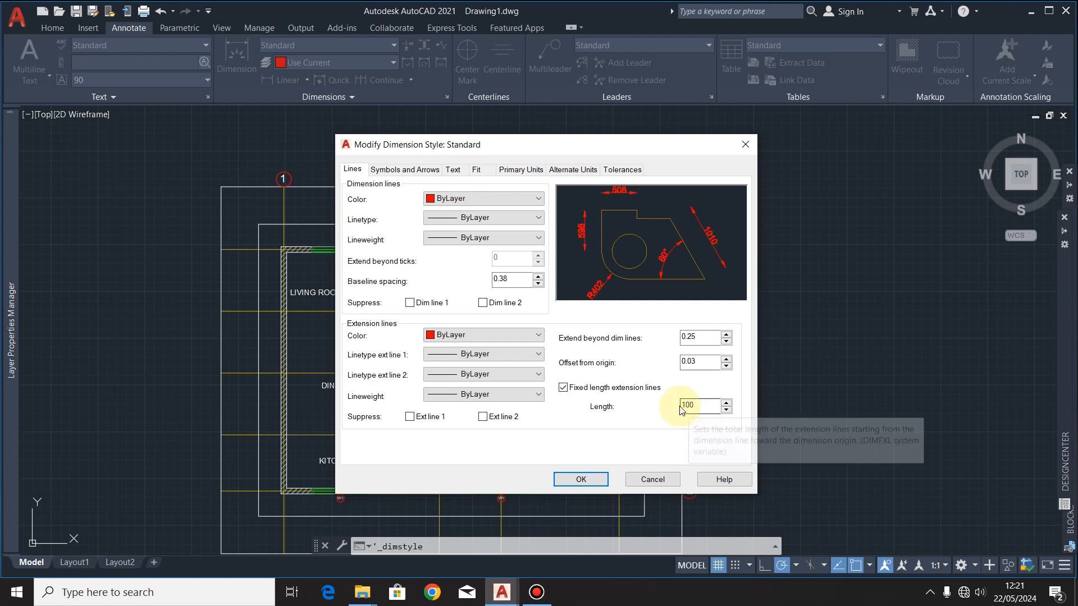
{"action": "left_click", "coordinate": [476, 169]}
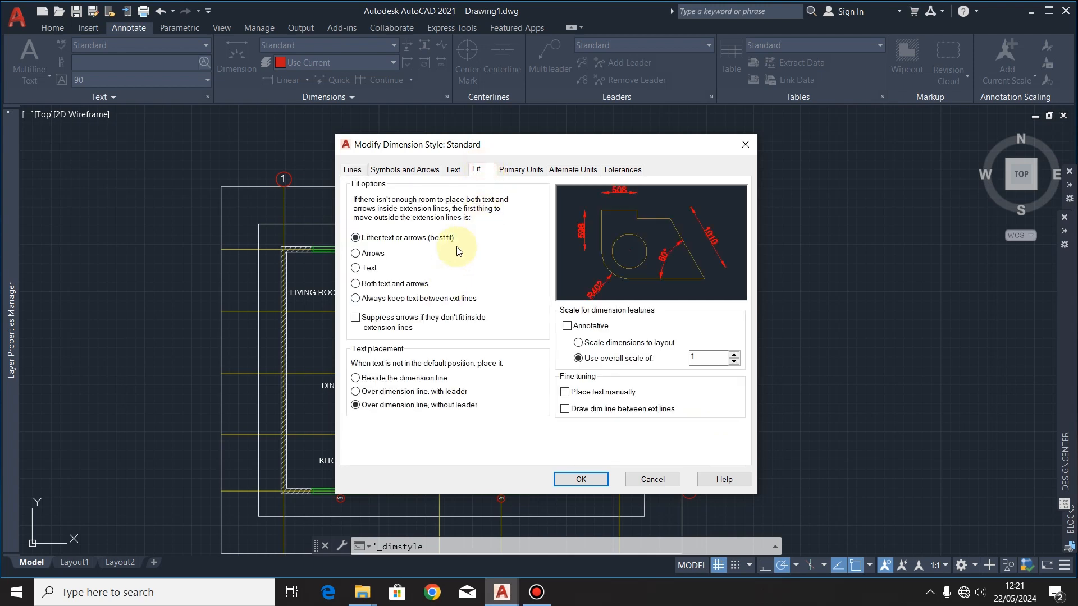
Step: Set the Standard style's linear unit precision to 0 and save the dimension style changes
{"action": "left_click", "coordinate": [516, 169]}
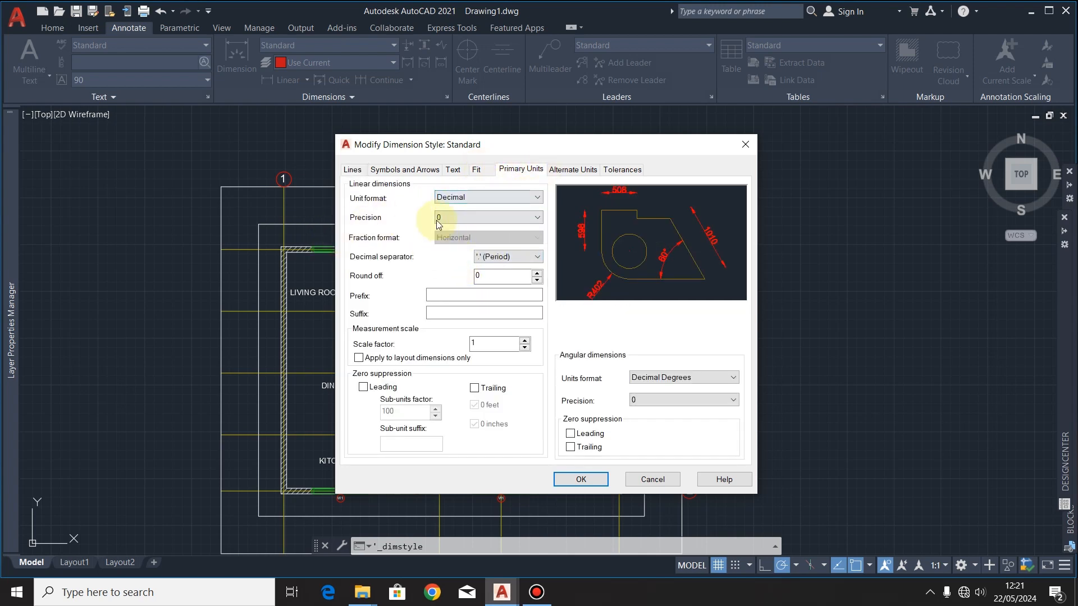
{"action": "left_click", "coordinate": [537, 220]}
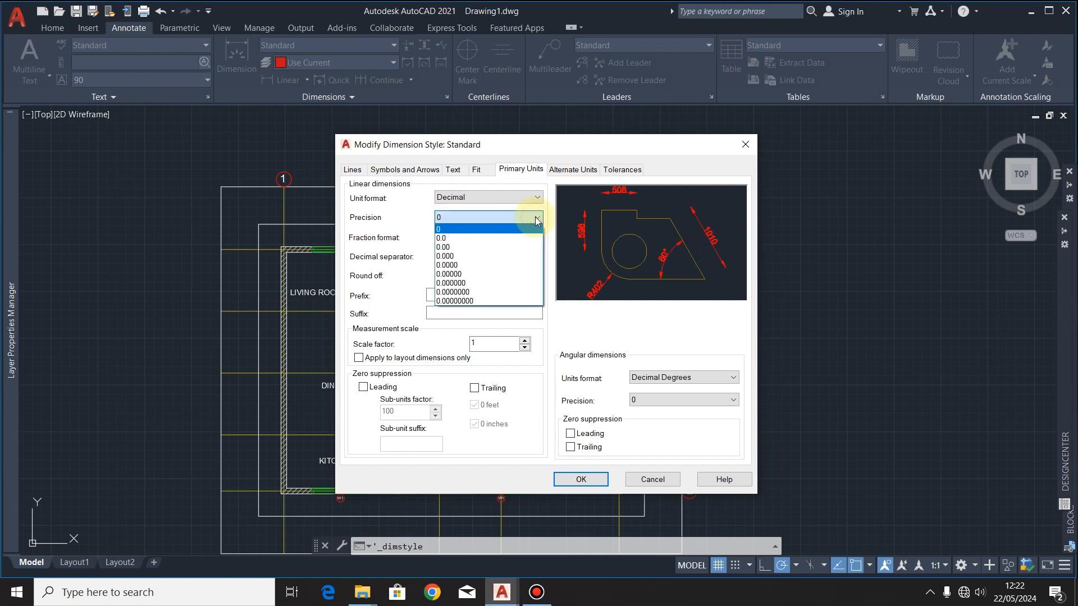
{"action": "left_click", "coordinate": [475, 230]}
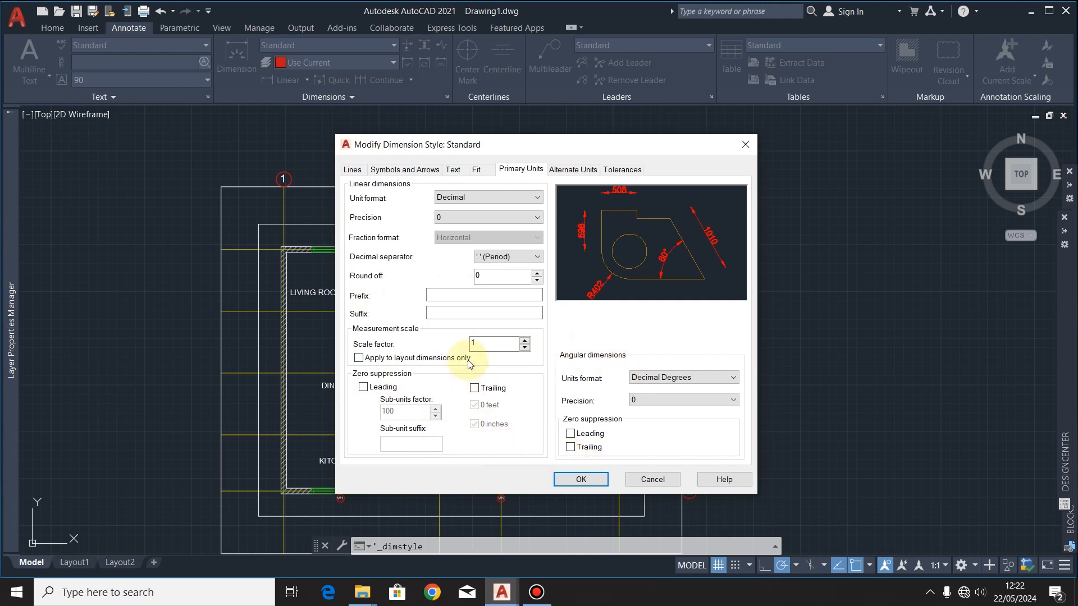
{"action": "left_click", "coordinate": [574, 481]}
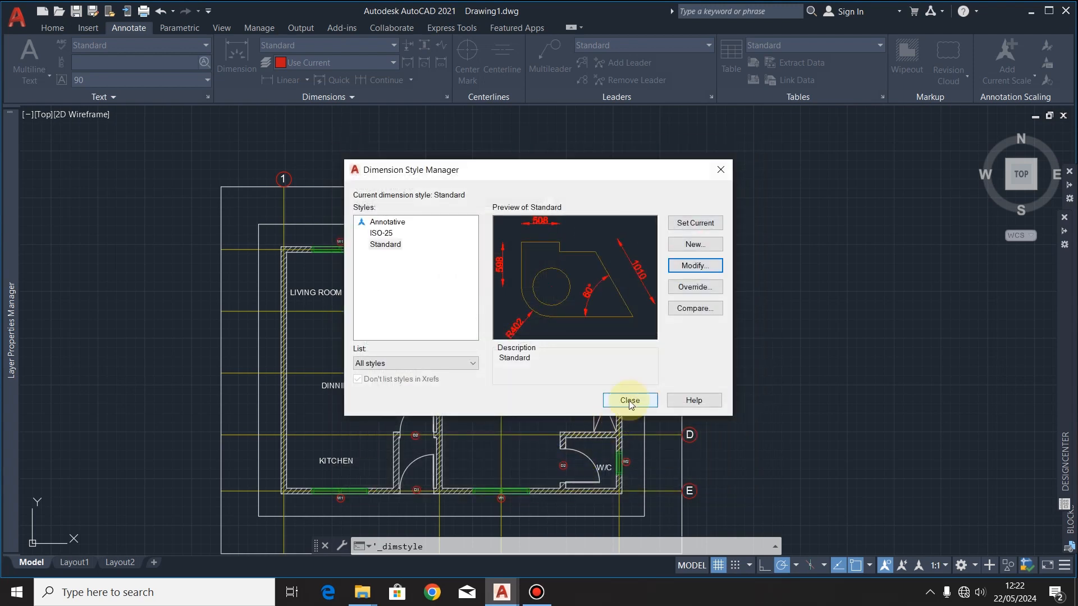
{"action": "left_click", "coordinate": [629, 400]}
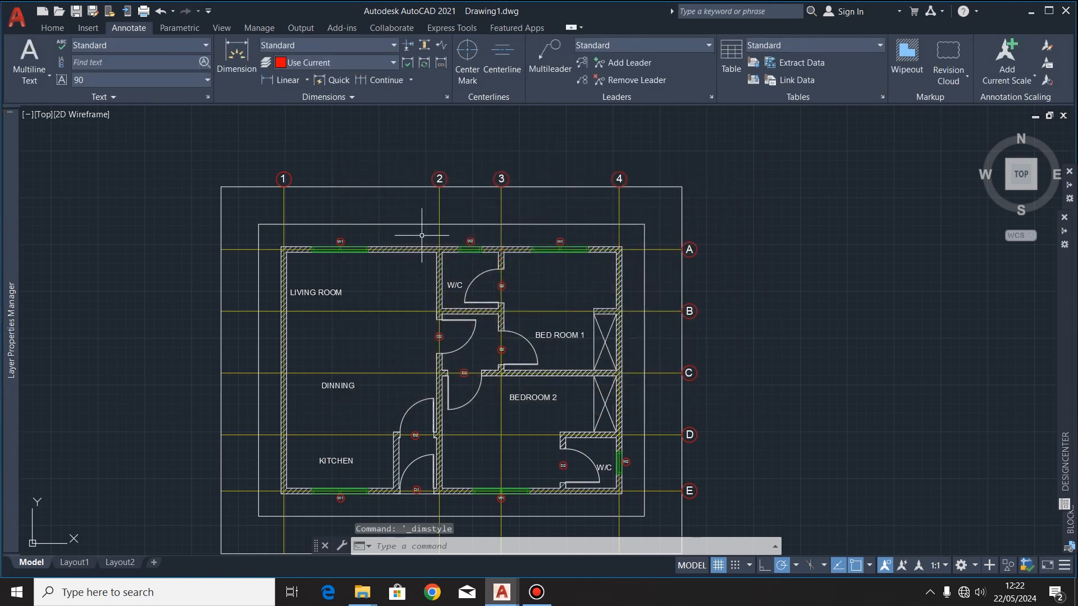
Step: Make the Dimension layer the current layer
{"action": "scroll", "coordinate": [206, 49], "scroll_direction": "up", "scroll_amount": 1}
{"action": "left_click", "coordinate": [588, 41]}
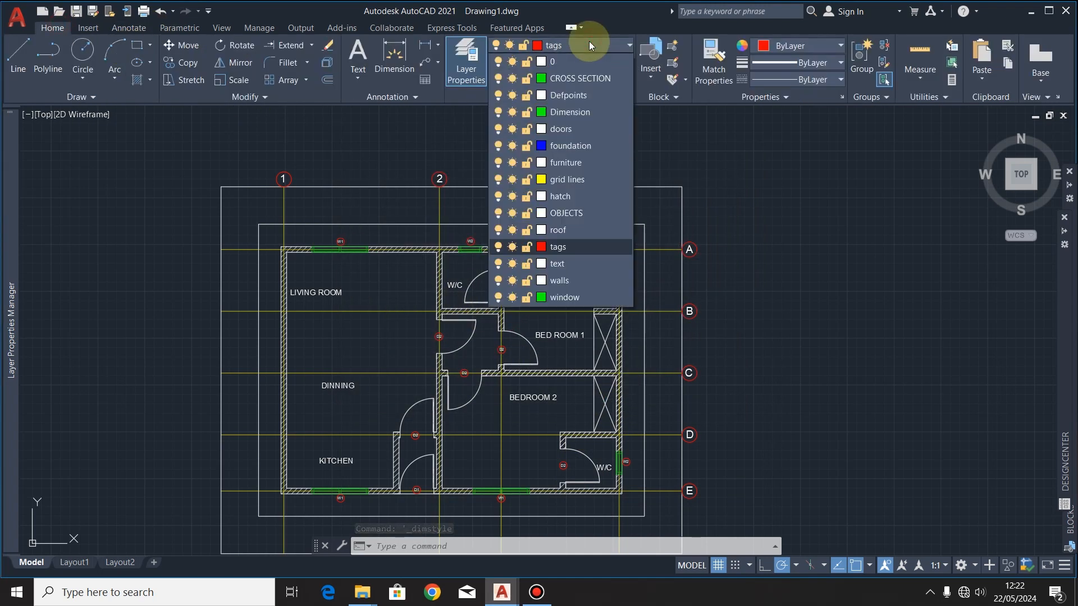
{"action": "left_click", "coordinate": [586, 112]}
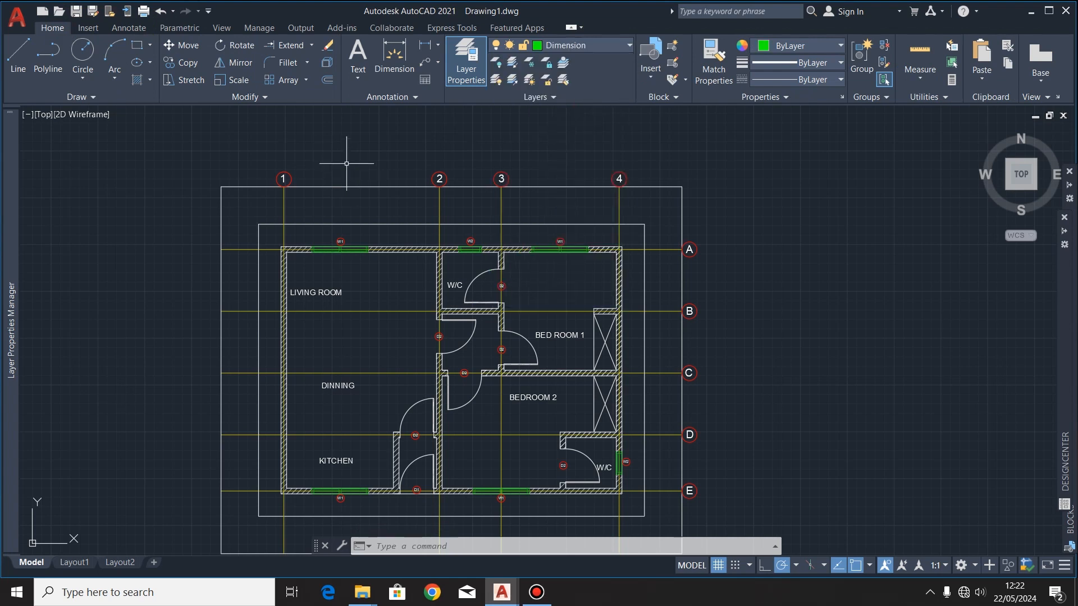
Step: Dimension the upper edge of the inner rectangle surrounding the plan, placing the dimension line between the two outer rectangles
{"action": "left_click", "coordinate": [390, 53]}
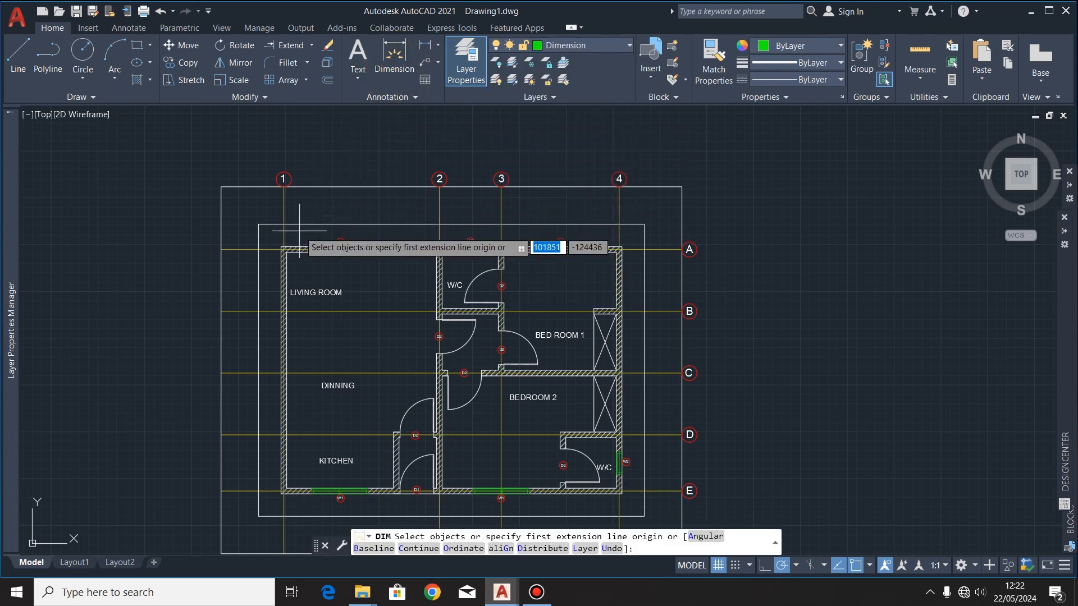
{"action": "scroll", "coordinate": [402, 225], "scroll_direction": "up", "scroll_amount": 2}
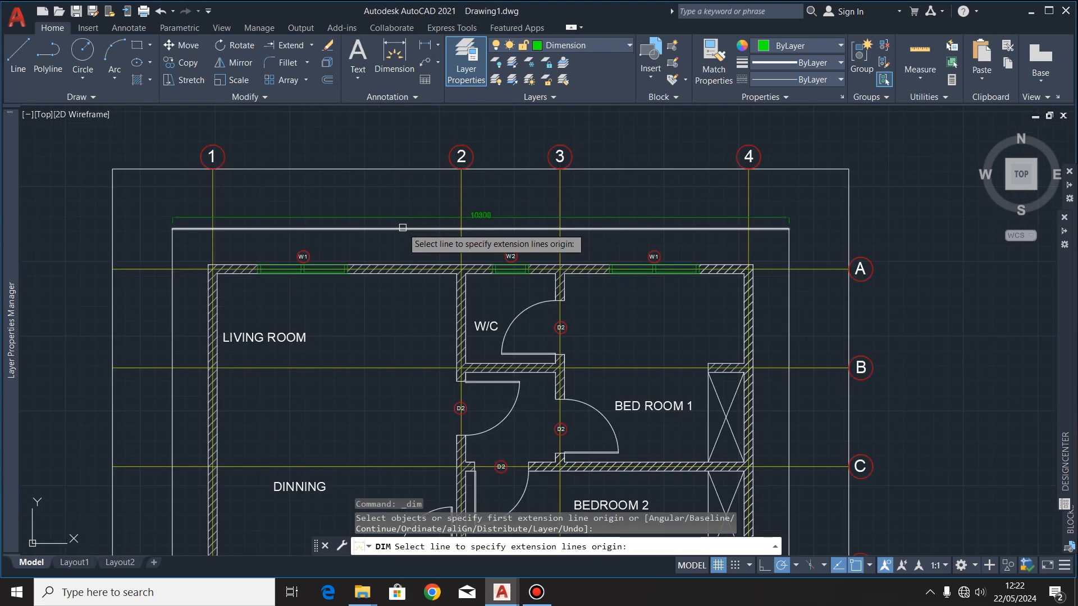
{"action": "left_click", "coordinate": [402, 228]}
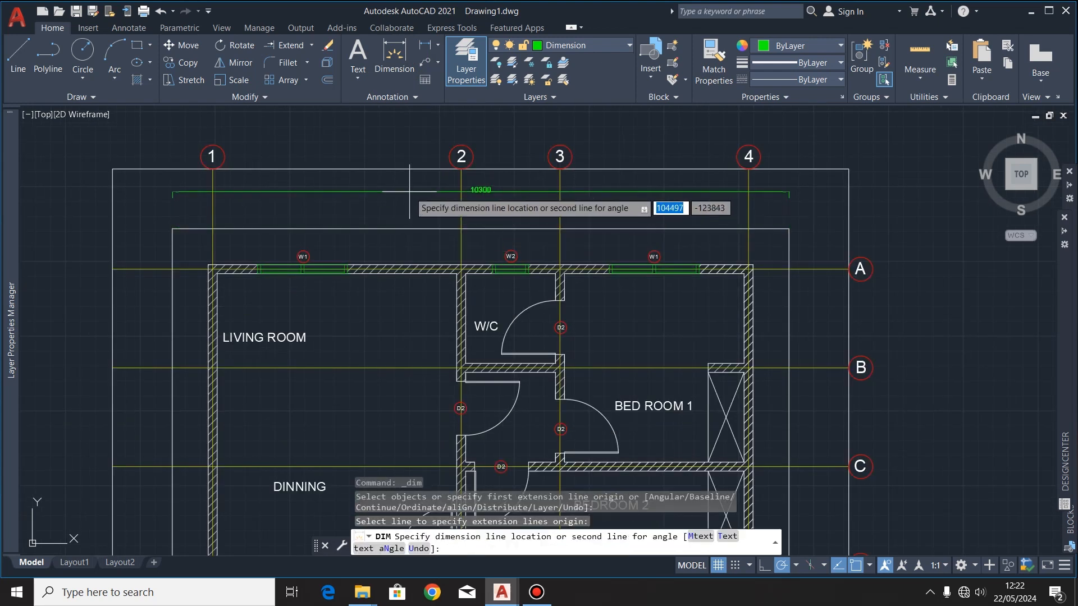
{"action": "scroll", "coordinate": [499, 184], "scroll_direction": "up", "scroll_amount": 2}
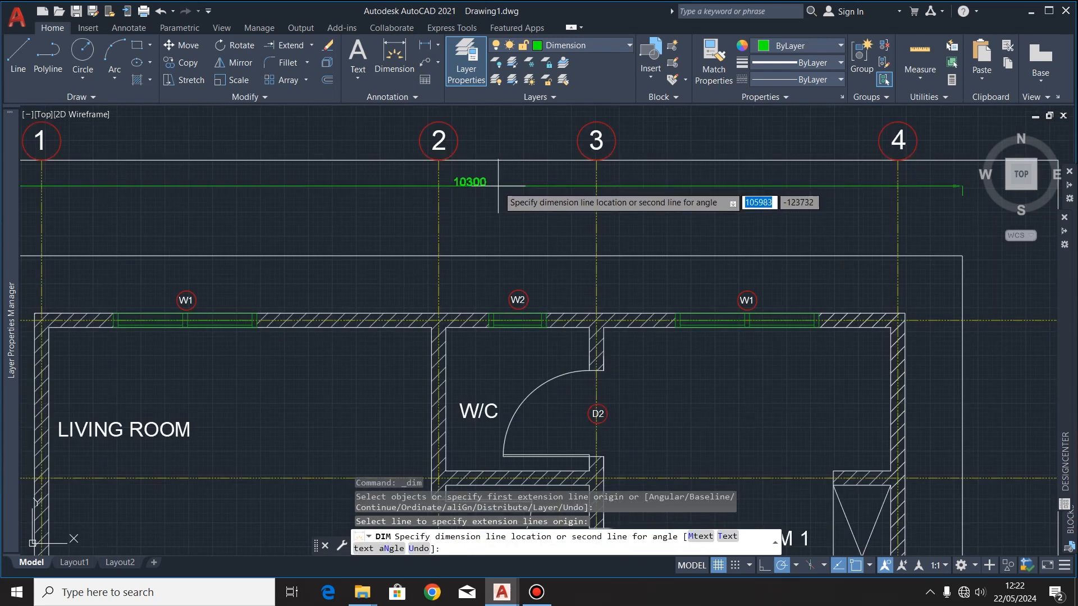
{"action": "left_click", "coordinate": [498, 182]}
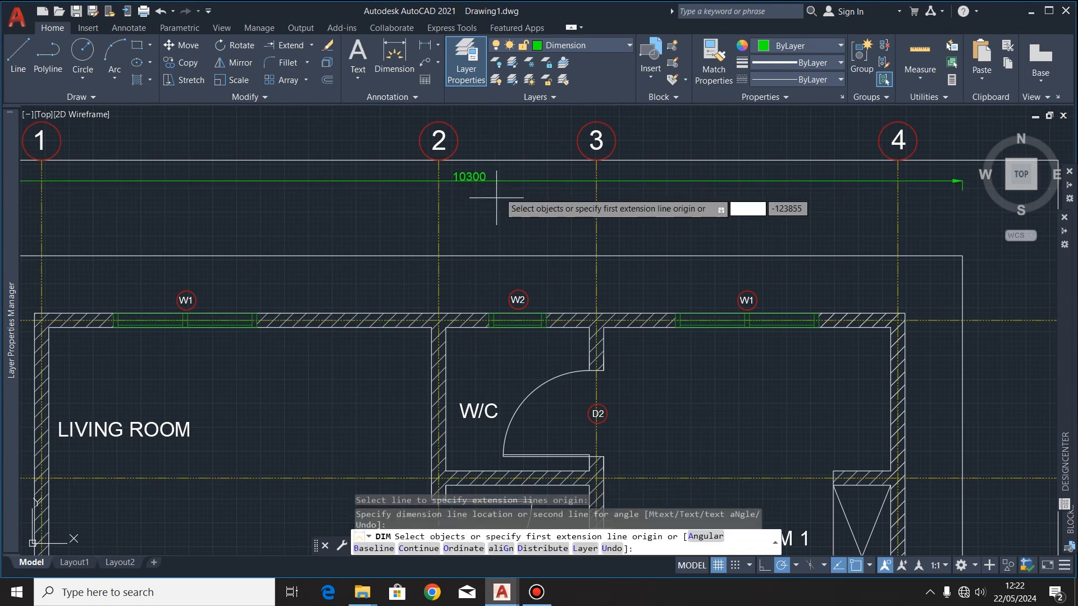
Step: Dimension the full length of the house's upper exterior wall along grid A, placing it just below the overall dimension
{"action": "scroll", "coordinate": [503, 183], "scroll_direction": "down", "scroll_amount": 4}
{"action": "scroll", "coordinate": [340, 207], "scroll_direction": "up", "scroll_amount": 4}
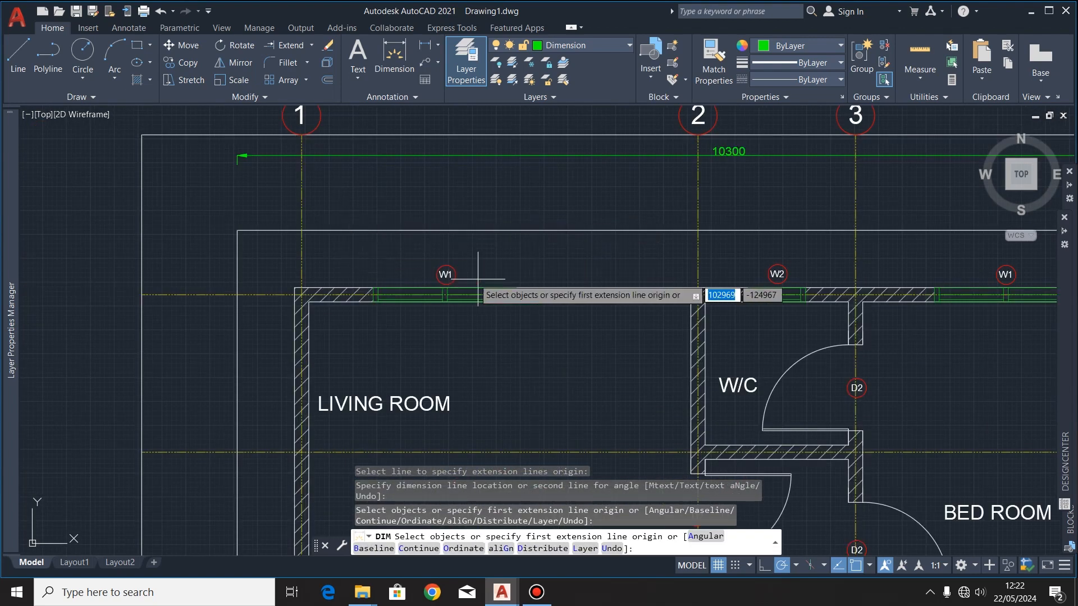
{"action": "middle_click_drag", "start_coordinate": [623, 332], "coordinate": [492, 308]}
{"action": "key", "text": "Return"}
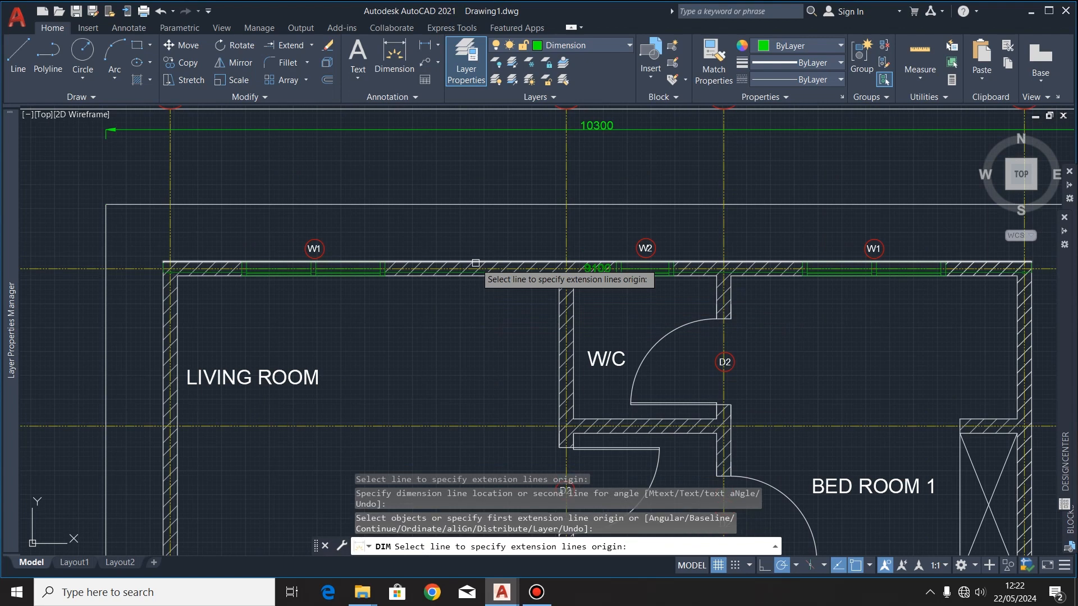
{"action": "left_click", "coordinate": [475, 262]}
{"action": "scroll", "coordinate": [425, 227], "scroll_direction": "down", "scroll_amount": 2}
{"action": "scroll", "coordinate": [541, 172], "scroll_direction": "up", "scroll_amount": 2}
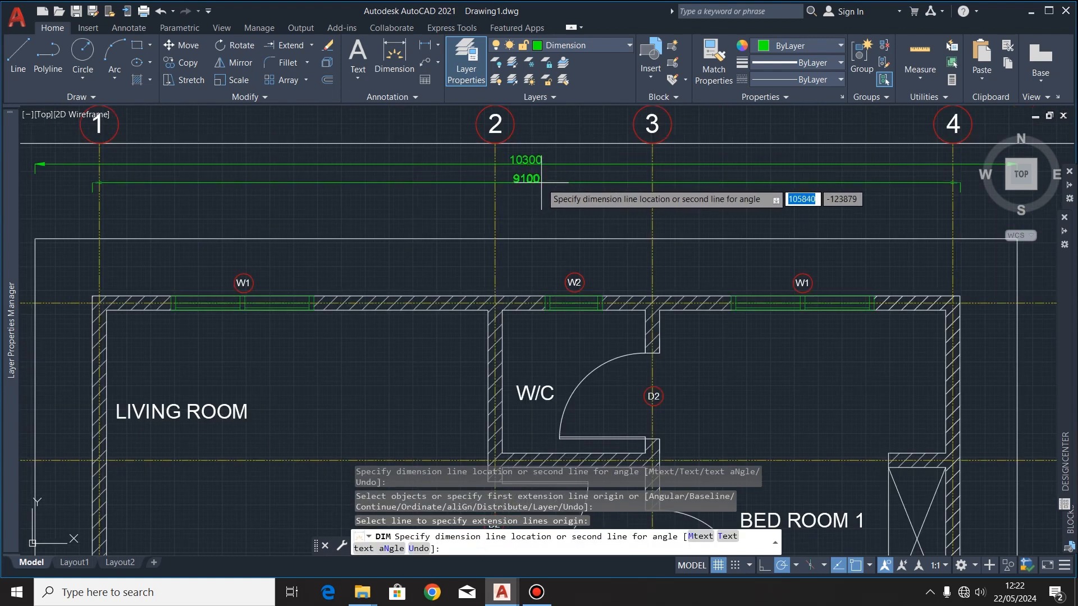
{"action": "left_click", "coordinate": [539, 177]}
Step: Dimension the wall segment from the house's upper-left corner to the living room's W1 window, placing it below the full wall dimension
{"action": "scroll", "coordinate": [445, 192], "scroll_direction": "down", "scroll_amount": 2}
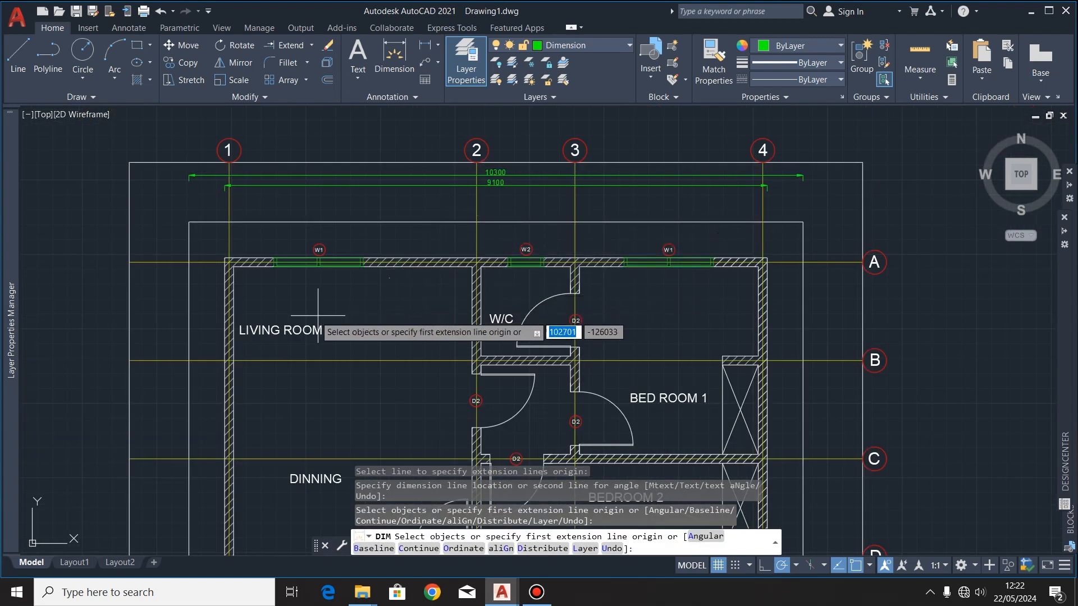
{"action": "scroll", "coordinate": [227, 247], "scroll_direction": "up", "scroll_amount": 6}
{"action": "scroll", "coordinate": [225, 223], "scroll_direction": "up", "scroll_amount": 2}
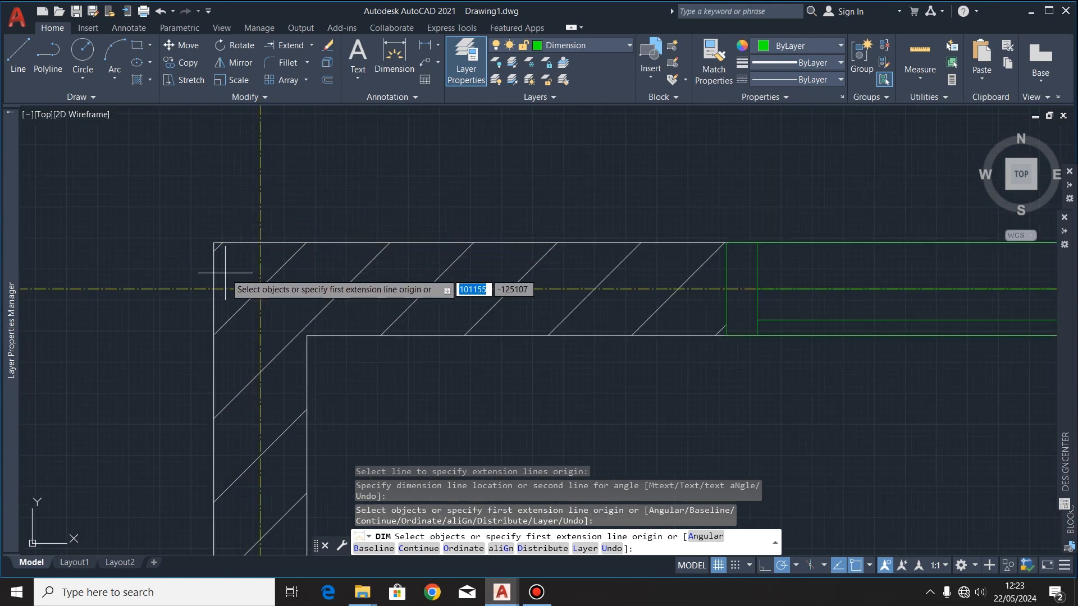
{"action": "left_click", "coordinate": [213, 241]}
{"action": "scroll", "coordinate": [143, 274], "scroll_direction": "down", "scroll_amount": 2}
{"action": "scroll", "coordinate": [364, 259], "scroll_direction": "up", "scroll_amount": 3}
{"action": "scroll", "coordinate": [388, 281], "scroll_direction": "up", "scroll_amount": 2}
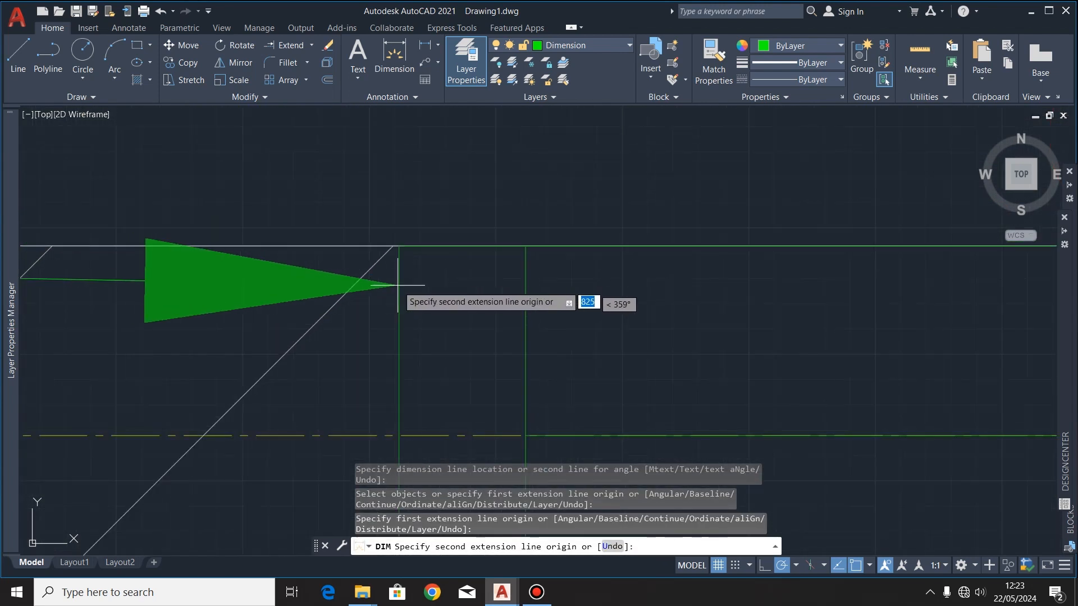
{"action": "left_click", "coordinate": [400, 246]}
{"action": "scroll", "coordinate": [346, 320], "scroll_direction": "down", "scroll_amount": 5}
{"action": "scroll", "coordinate": [345, 323], "scroll_direction": "down", "scroll_amount": 4}
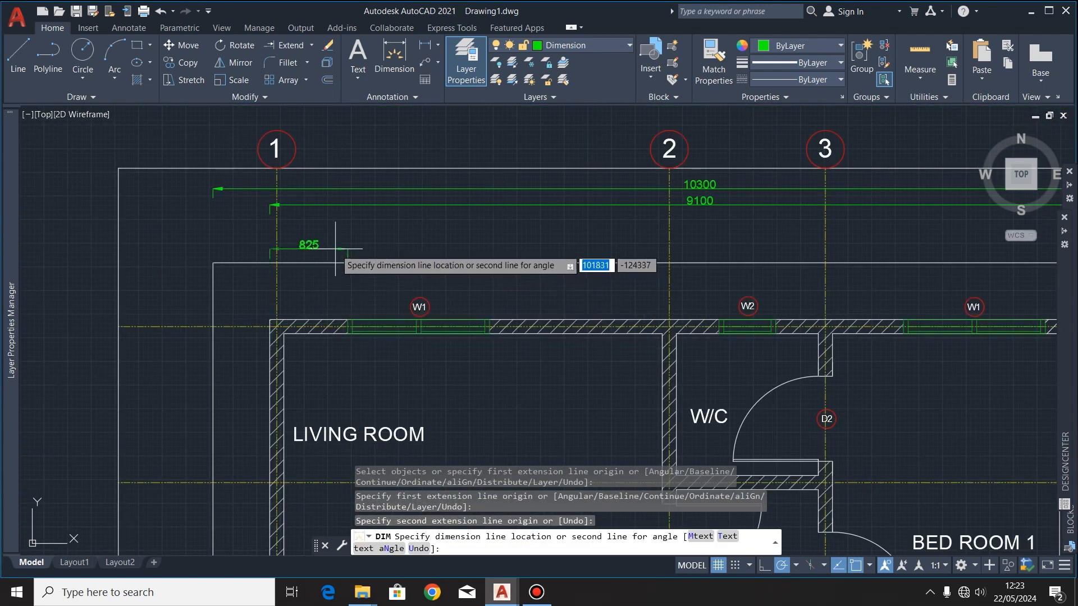
{"action": "scroll", "coordinate": [327, 230], "scroll_direction": "up", "scroll_amount": 2}
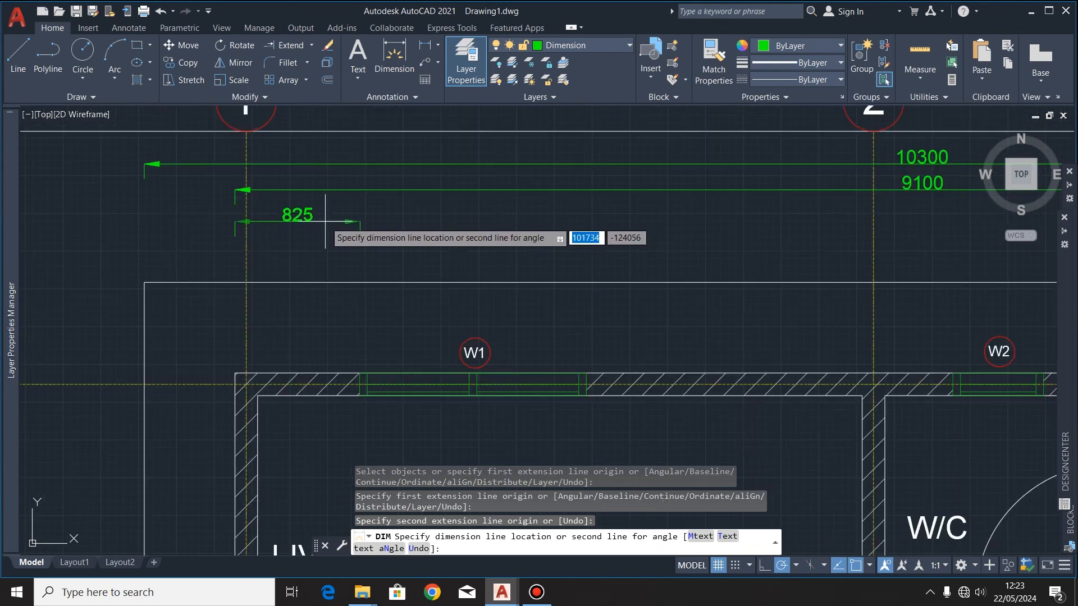
{"action": "left_click", "coordinate": [325, 222]}
{"action": "right_click", "coordinate": [355, 224]}
{"action": "left_click", "coordinate": [358, 240]}
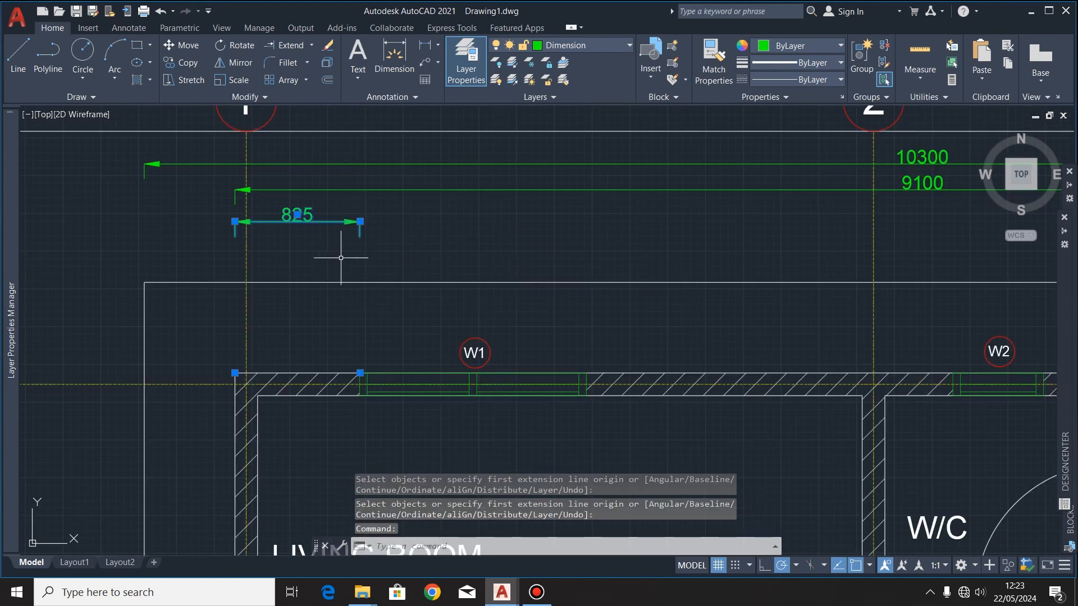
{"action": "key", "text": "Escape"}
Step: Try a separate dimension for the living room's upper W1 window width in line with the wall-segment dimension, and erase it
{"action": "scroll", "coordinate": [284, 301], "scroll_direction": "down", "scroll_amount": 2}
{"action": "scroll", "coordinate": [354, 365], "scroll_direction": "up", "scroll_amount": 4}
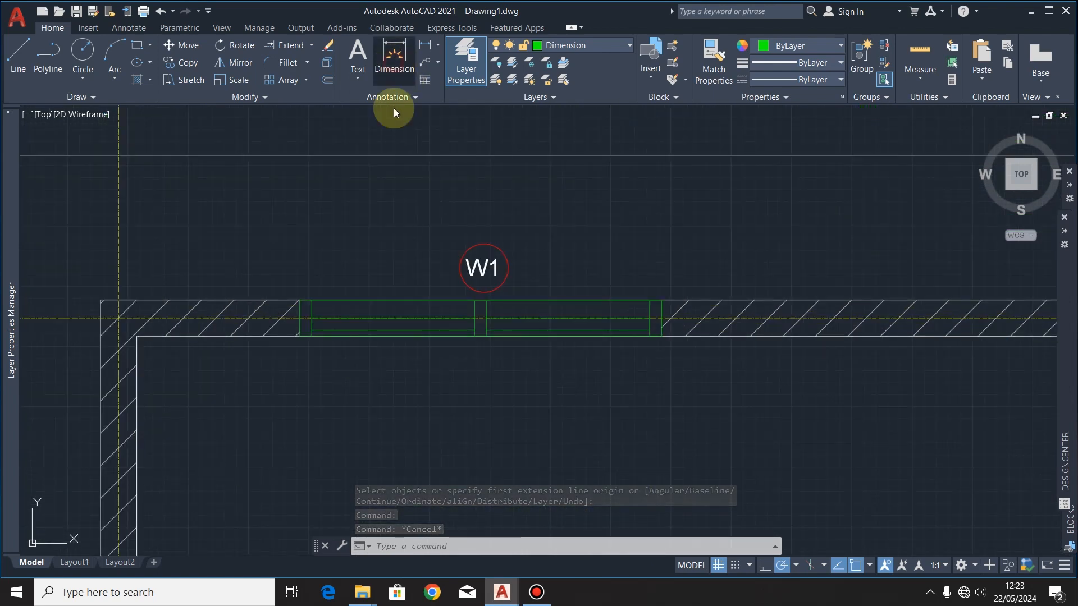
{"action": "left_click", "coordinate": [394, 63]}
{"action": "scroll", "coordinate": [299, 303], "scroll_direction": "up", "scroll_amount": 6}
{"action": "left_click", "coordinate": [284, 234]}
{"action": "scroll", "coordinate": [201, 277], "scroll_direction": "down", "scroll_amount": 6}
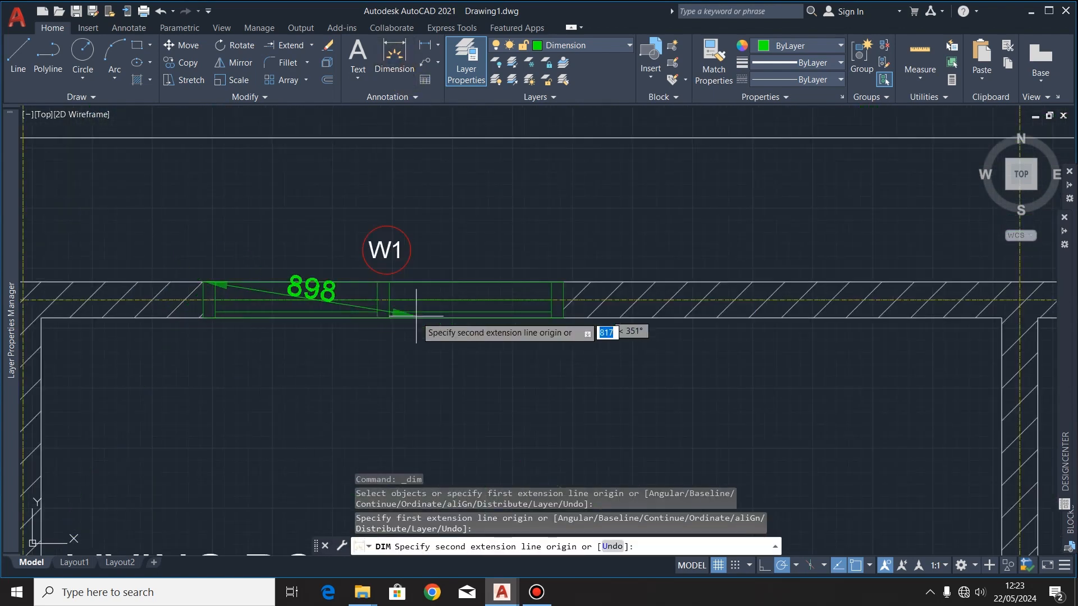
{"action": "scroll", "coordinate": [567, 268], "scroll_direction": "up", "scroll_amount": 5}
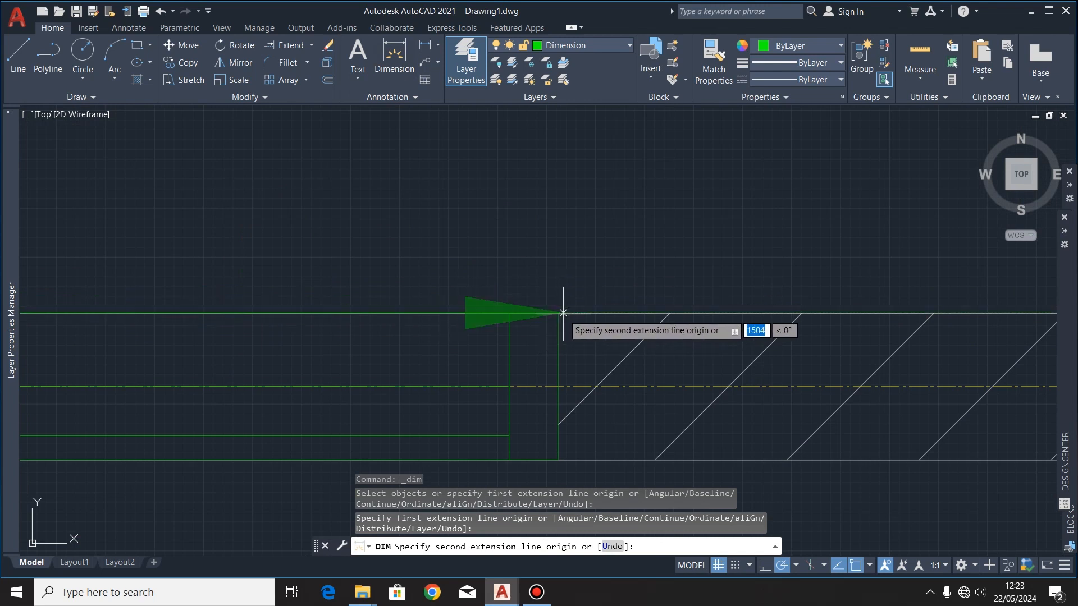
{"action": "left_click", "coordinate": [563, 312]}
{"action": "scroll", "coordinate": [563, 312], "scroll_direction": "down", "scroll_amount": 5}
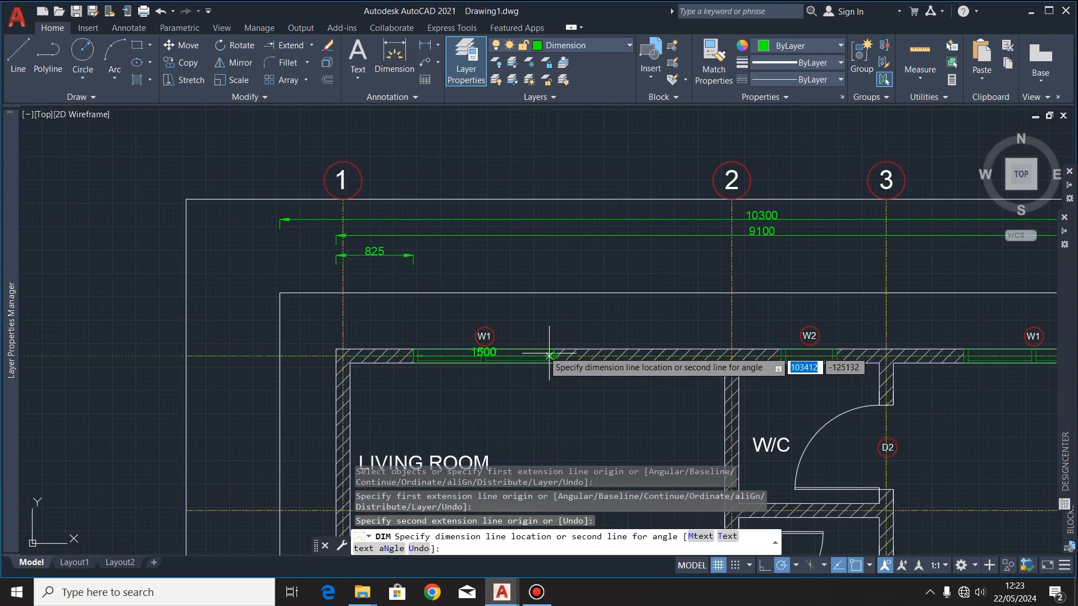
{"action": "scroll", "coordinate": [418, 269], "scroll_direction": "up", "scroll_amount": 7}
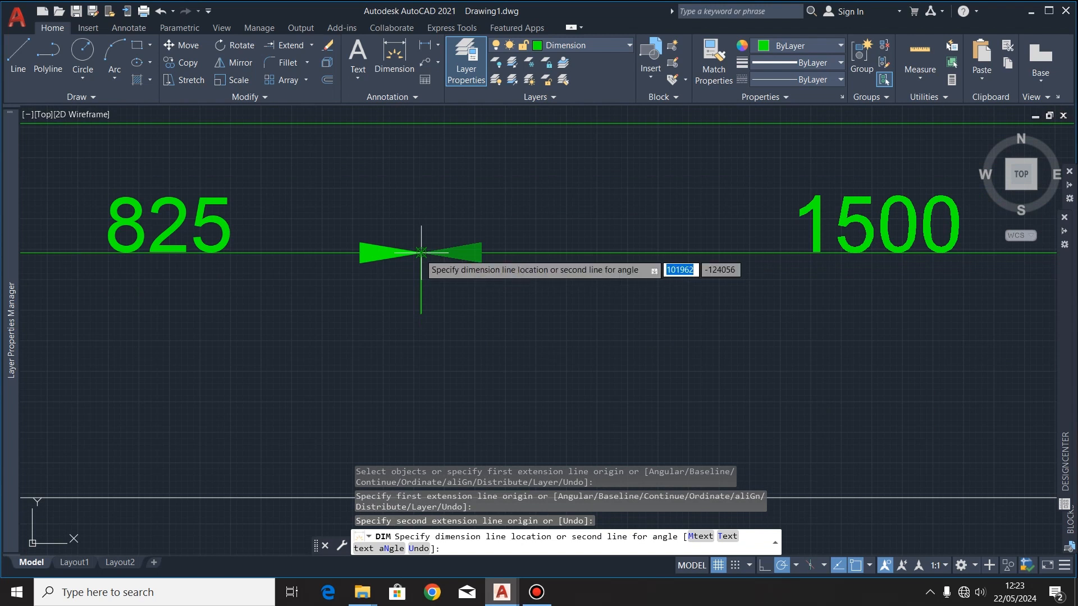
{"action": "left_click", "coordinate": [421, 257]}
{"action": "scroll", "coordinate": [337, 269], "scroll_direction": "down", "scroll_amount": 4}
{"action": "scroll", "coordinate": [468, 324], "scroll_direction": "up", "scroll_amount": 2}
{"action": "key", "text": "Return"}
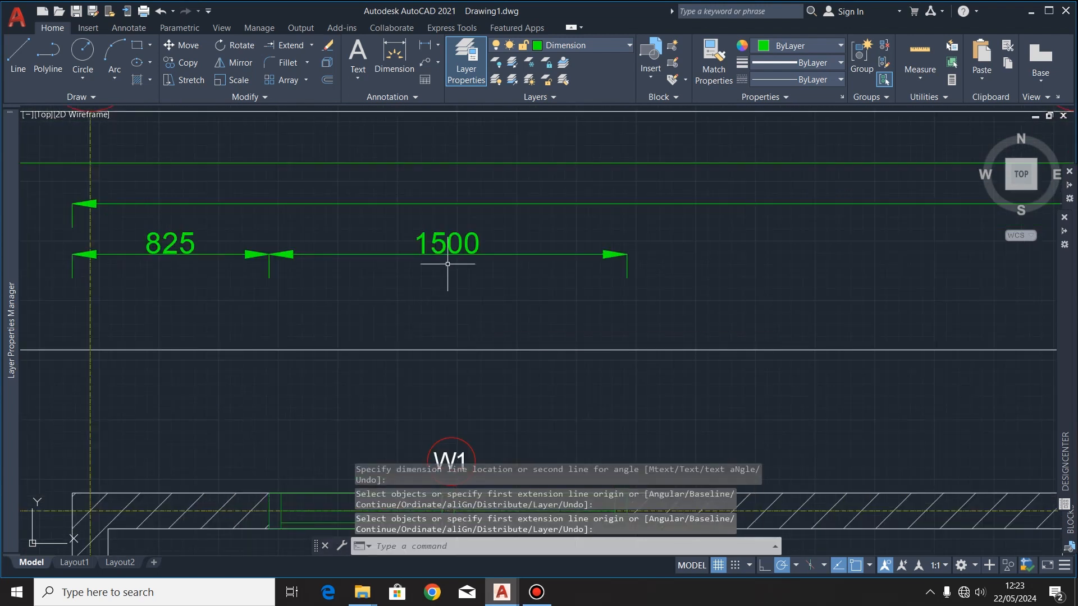
{"action": "left_click", "coordinate": [449, 250]}
{"action": "key", "text": "Delete"}
Step: Select the wall-segment dimension beside the W1 window and open the options for its dimension-line grip at the window end
{"action": "scroll", "coordinate": [449, 294], "scroll_direction": "down", "scroll_amount": 4}
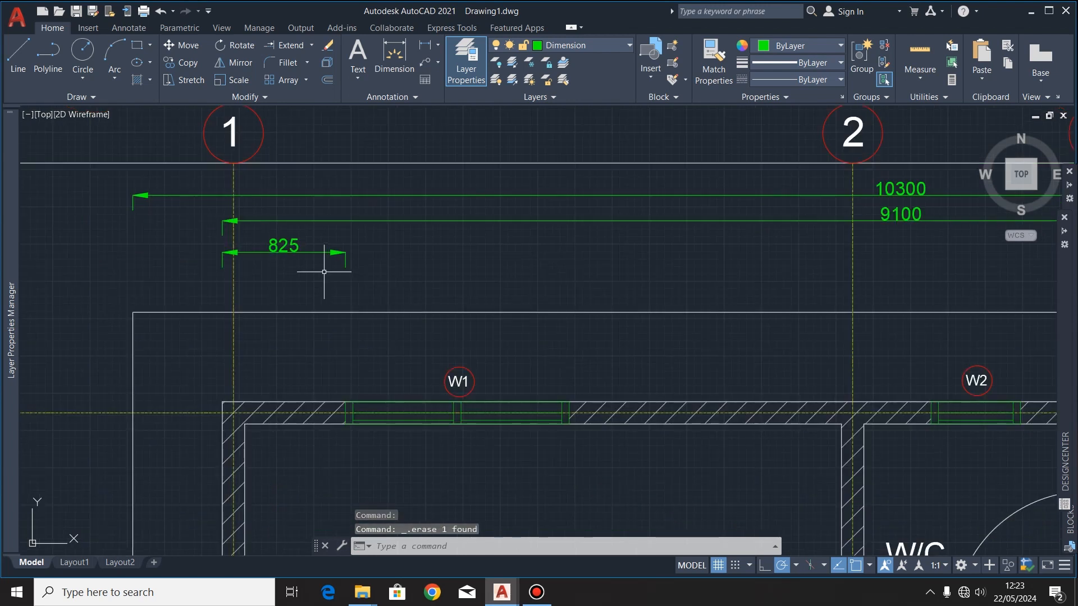
{"action": "scroll", "coordinate": [322, 270], "scroll_direction": "up", "scroll_amount": 4}
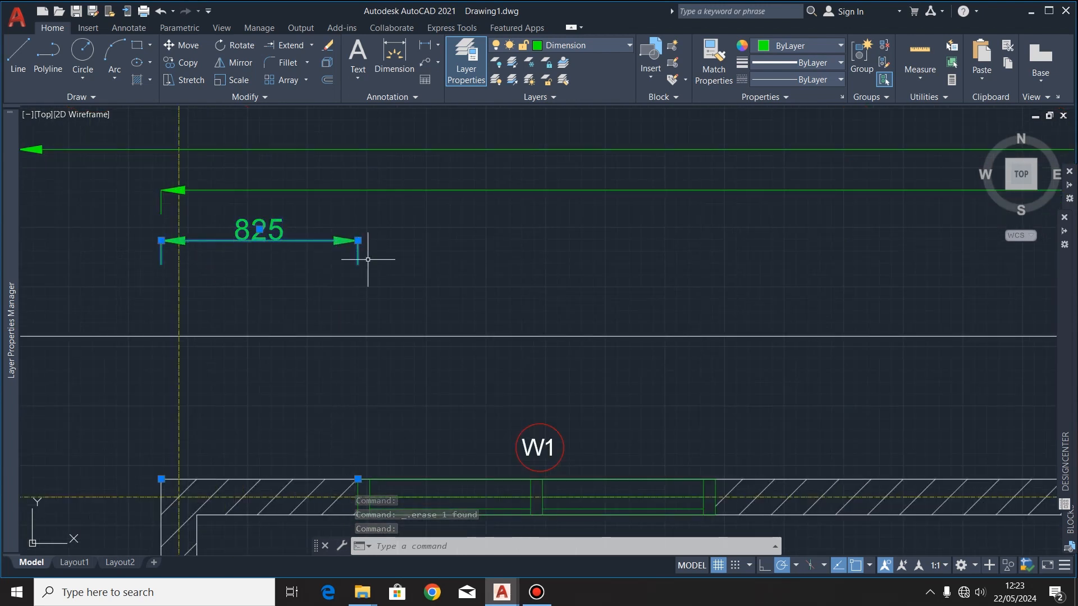
{"action": "mouse_move", "coordinate": [357, 240]}
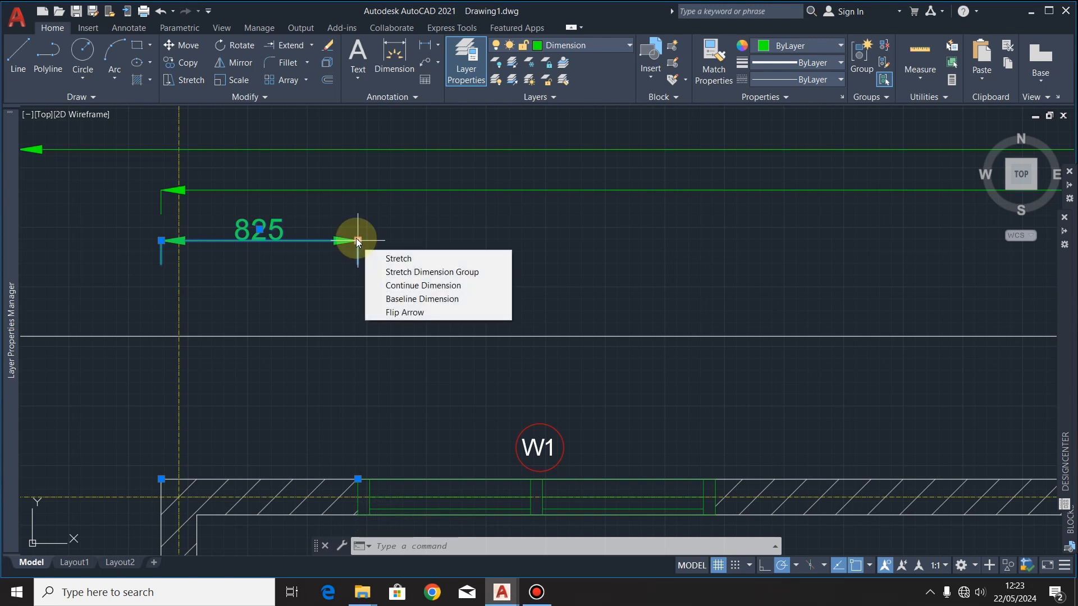
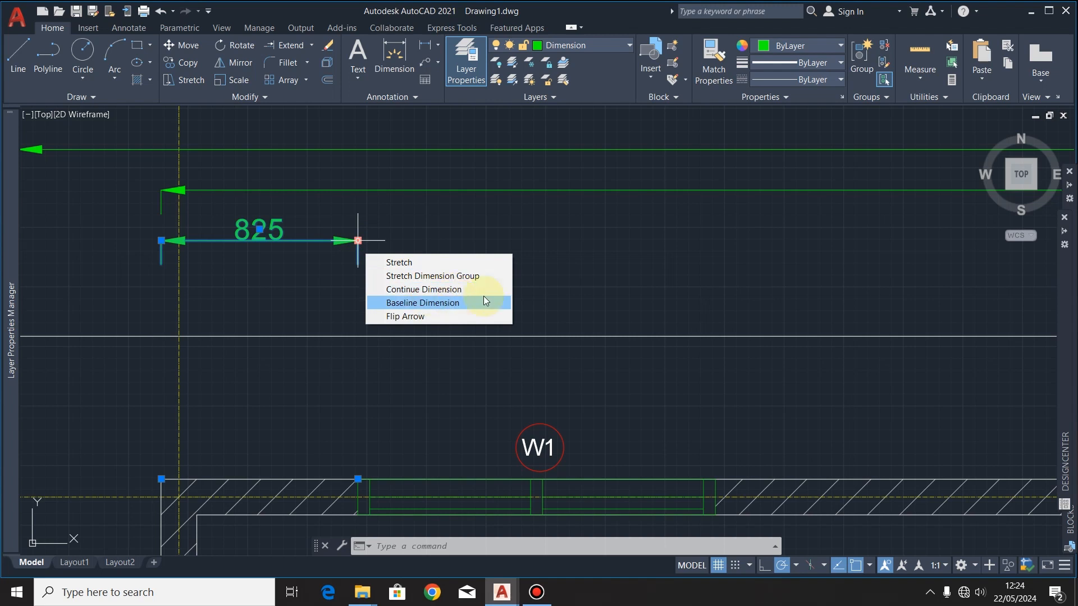
Step: Continue the dimension chain across the living room's upper W1 window and along the wall to the W/C's W2 window
{"action": "left_click", "coordinate": [434, 291]}
{"action": "scroll", "coordinate": [438, 322], "scroll_direction": "down", "scroll_amount": 5}
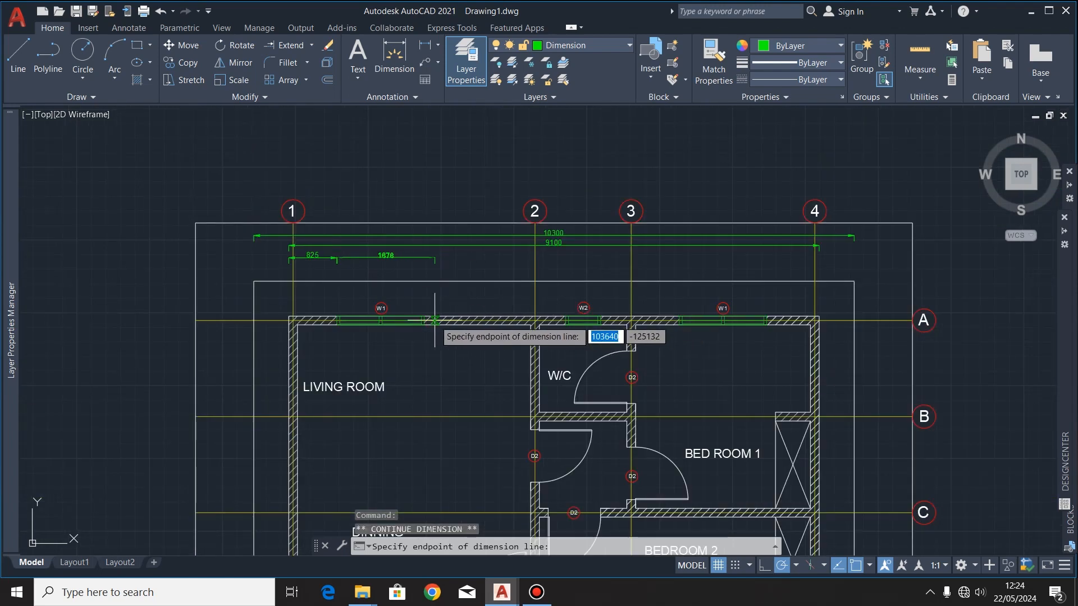
{"action": "scroll", "coordinate": [359, 300], "scroll_direction": "up", "scroll_amount": 7}
{"action": "left_click", "coordinate": [359, 263]}
{"action": "scroll", "coordinate": [427, 303], "scroll_direction": "down", "scroll_amount": 5}
{"action": "scroll", "coordinate": [528, 320], "scroll_direction": "up", "scroll_amount": 7}
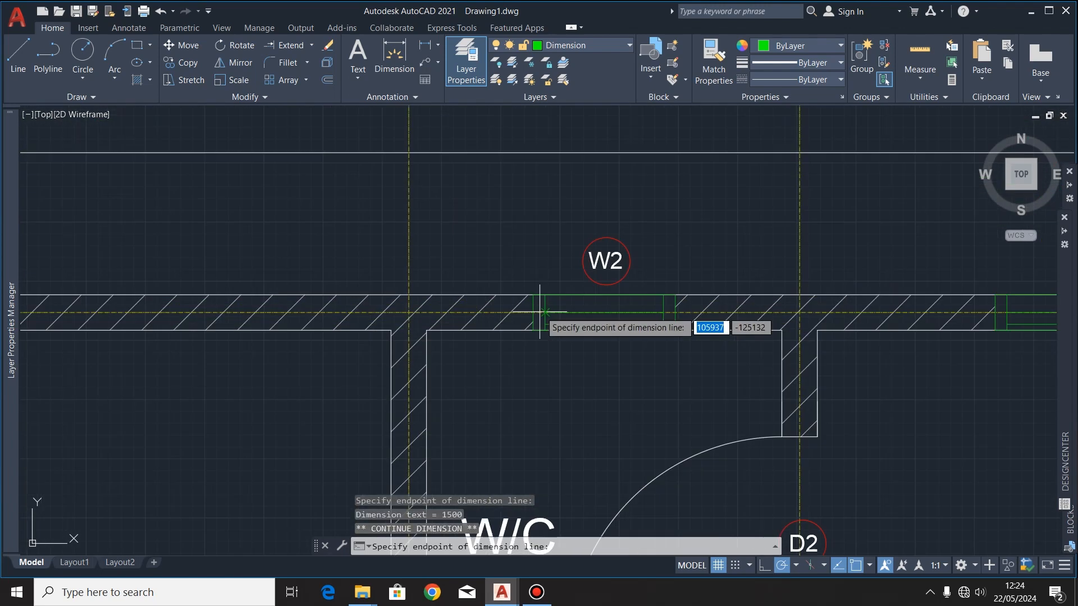
{"action": "left_click", "coordinate": [497, 239]}
{"action": "scroll", "coordinate": [427, 315], "scroll_direction": "down", "scroll_amount": 5}
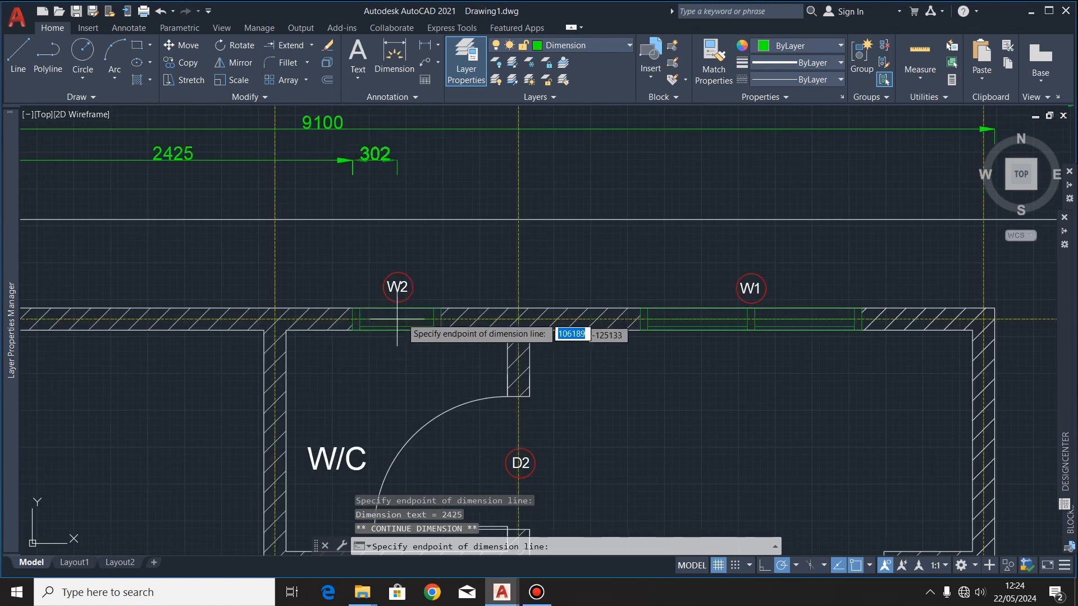
Step: Continue the dimension chain across the W2 window and along the wall to the upper W1 window of bedroom 1
{"action": "scroll", "coordinate": [456, 281], "scroll_direction": "up", "scroll_amount": 5}
{"action": "scroll", "coordinate": [455, 282], "scroll_direction": "down", "scroll_amount": 5}
{"action": "scroll", "coordinate": [570, 349], "scroll_direction": "up", "scroll_amount": 7}
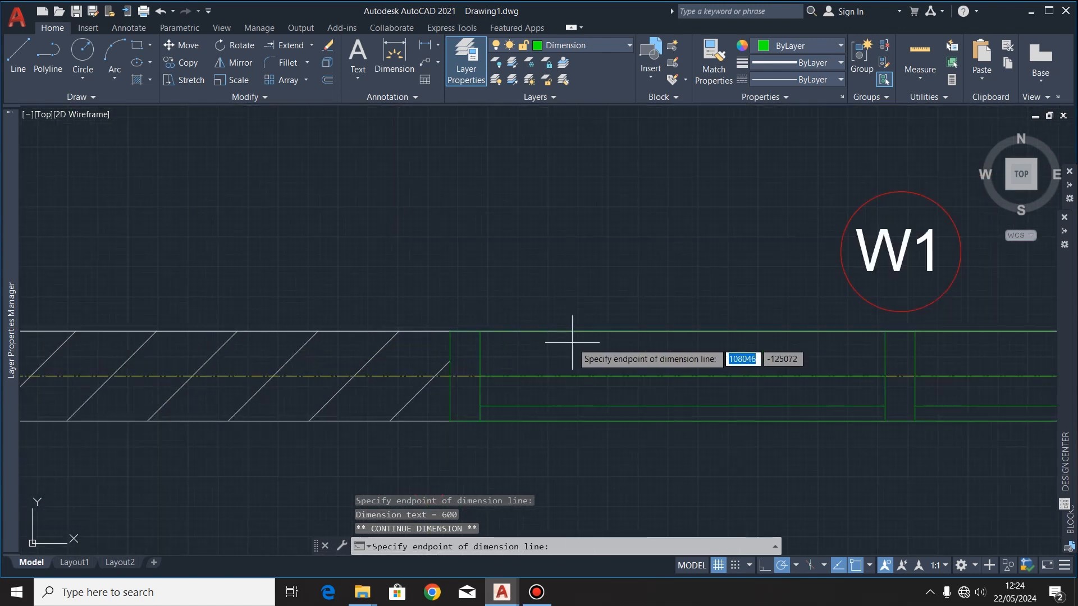
{"action": "left_click", "coordinate": [397, 296]}
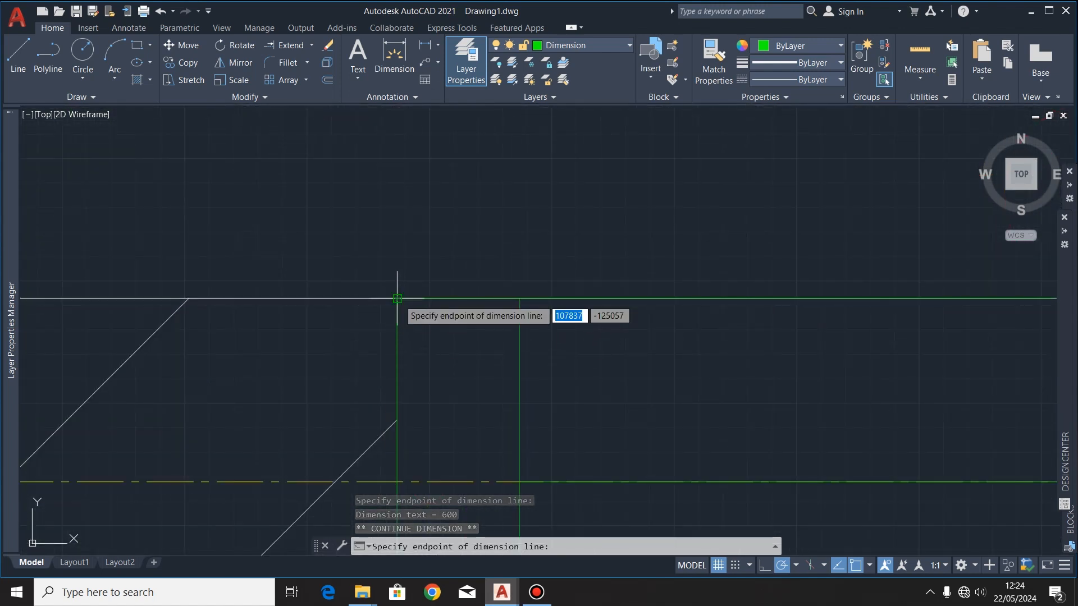
{"action": "scroll", "coordinate": [397, 296], "scroll_direction": "down", "scroll_amount": 5}
{"action": "scroll", "coordinate": [314, 336], "scroll_direction": "up", "scroll_amount": 5}
{"action": "scroll", "coordinate": [646, 340], "scroll_direction": "up", "scroll_amount": 6}
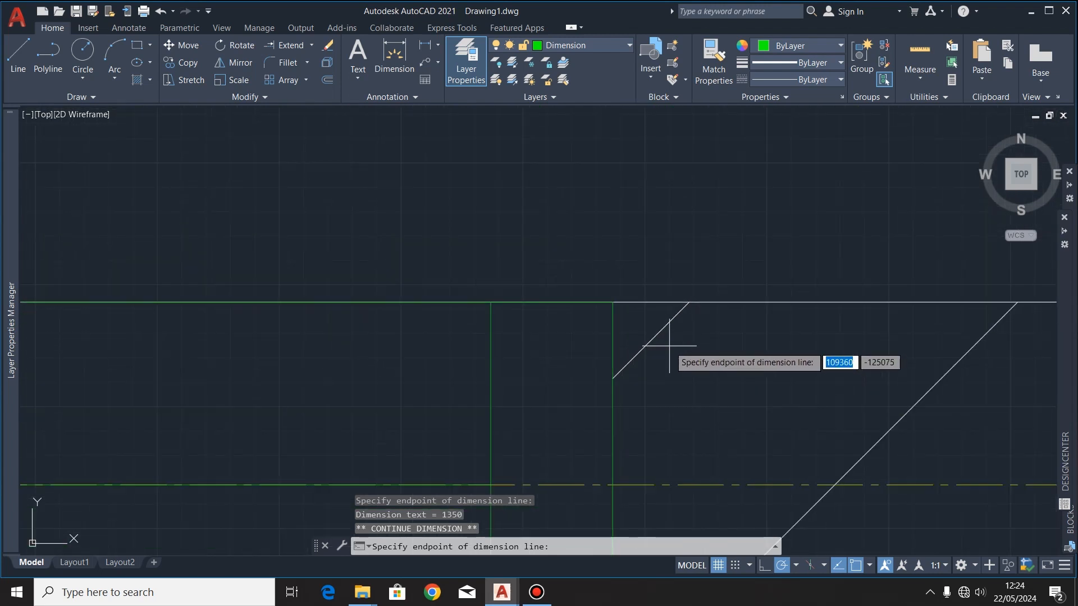
Step: Continue the dimension chain across bedroom 1's W1 window to the house's upper-right exterior corner and end the chain there
{"action": "left_click", "coordinate": [603, 304]}
{"action": "scroll", "coordinate": [604, 304], "scroll_direction": "down", "scroll_amount": 4}
{"action": "scroll", "coordinate": [579, 337], "scroll_direction": "up", "scroll_amount": 5}
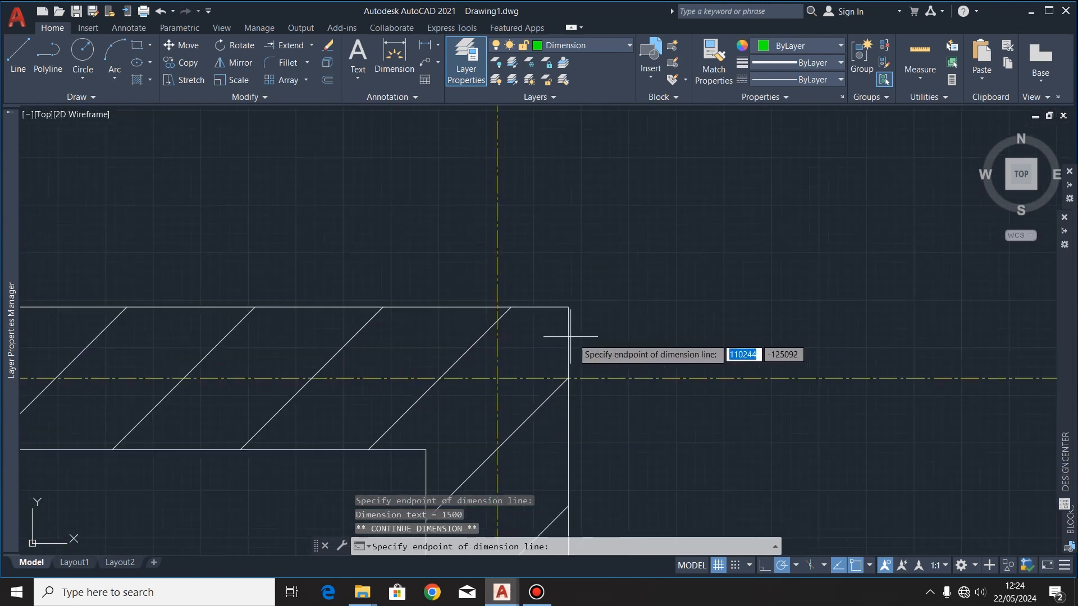
{"action": "scroll", "coordinate": [568, 307], "scroll_direction": "down", "scroll_amount": 5}
{"action": "scroll", "coordinate": [786, 297], "scroll_direction": "down", "scroll_amount": 2}
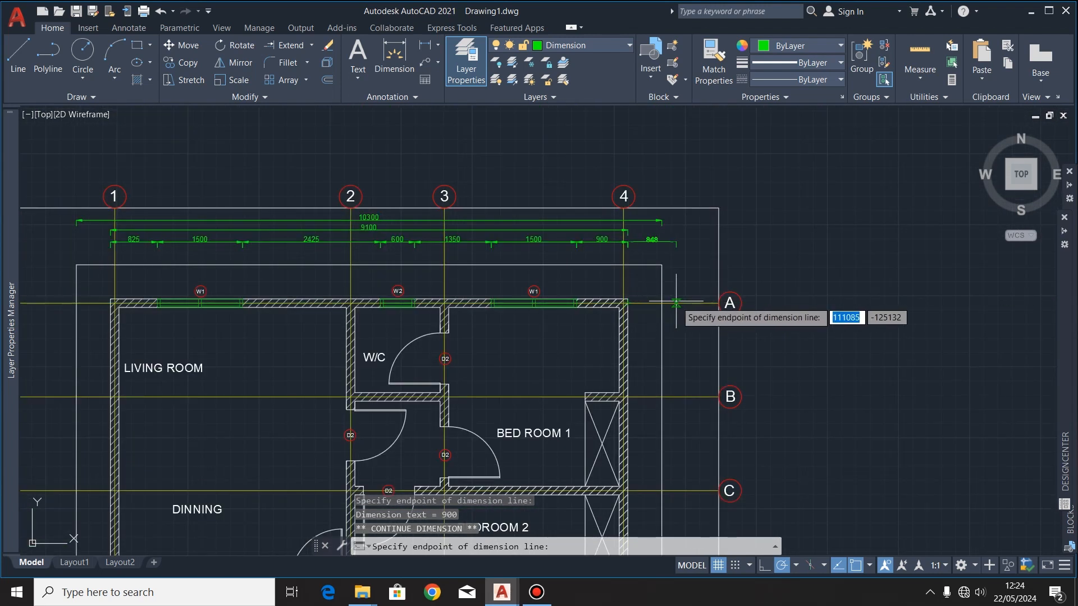
{"action": "key", "text": "Escape"}
{"action": "key", "text": "Escape"}
Step: Dimension the exterior wall's thickness at grid 1 from its inner to its outer face, placing it just below the window dimension chain
{"action": "scroll", "coordinate": [270, 256], "scroll_direction": "up", "scroll_amount": 4}
{"action": "scroll", "coordinate": [269, 256], "scroll_direction": "down", "scroll_amount": 4}
{"action": "scroll", "coordinate": [409, 269], "scroll_direction": "up", "scroll_amount": 4}
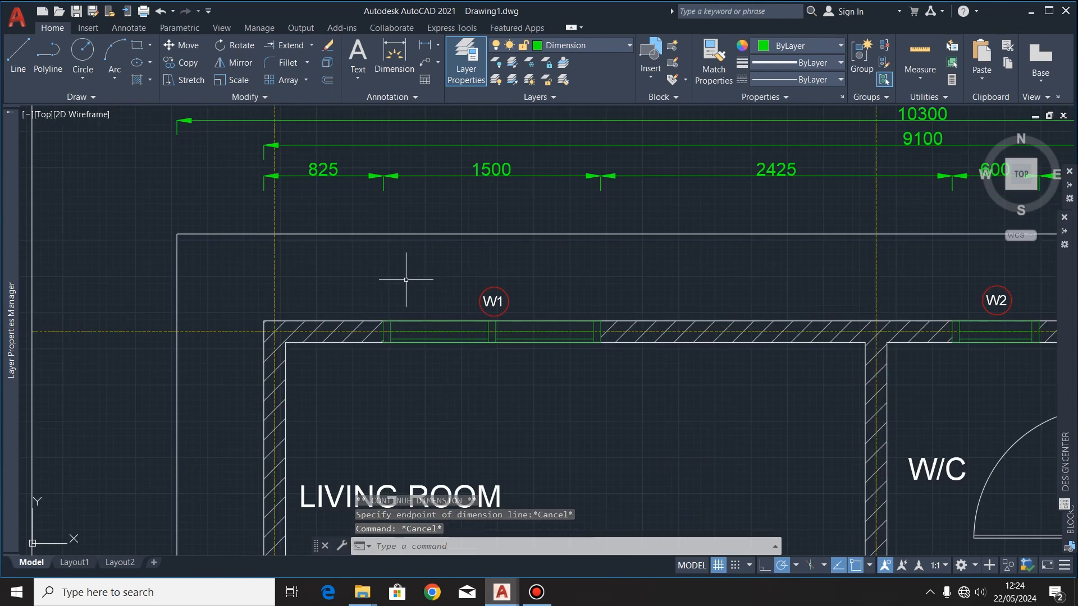
{"action": "scroll", "coordinate": [385, 294], "scroll_direction": "down", "scroll_amount": 2}
{"action": "left_click", "coordinate": [377, 61]}
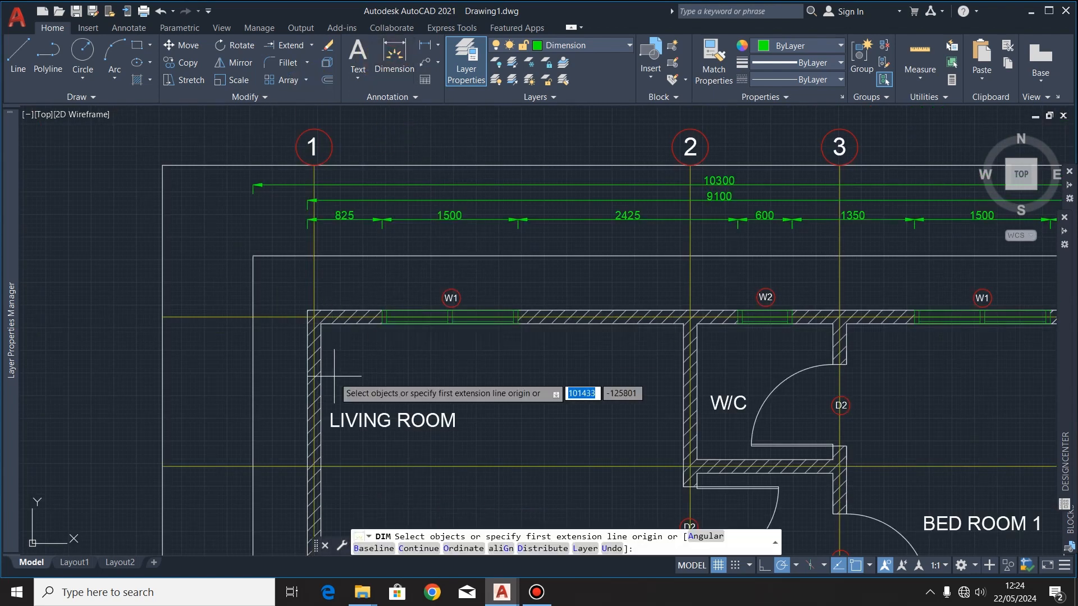
{"action": "scroll", "coordinate": [323, 360], "scroll_direction": "up", "scroll_amount": 5}
{"action": "scroll", "coordinate": [338, 291], "scroll_direction": "up", "scroll_amount": 5}
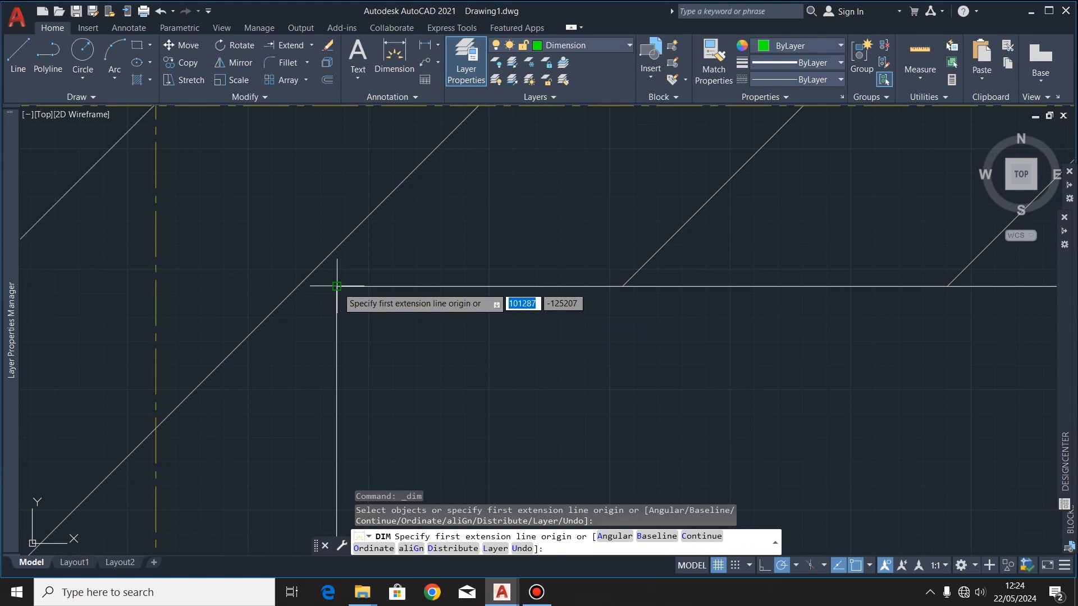
{"action": "left_click", "coordinate": [337, 287]}
{"action": "scroll", "coordinate": [348, 289], "scroll_direction": "down", "scroll_amount": 3}
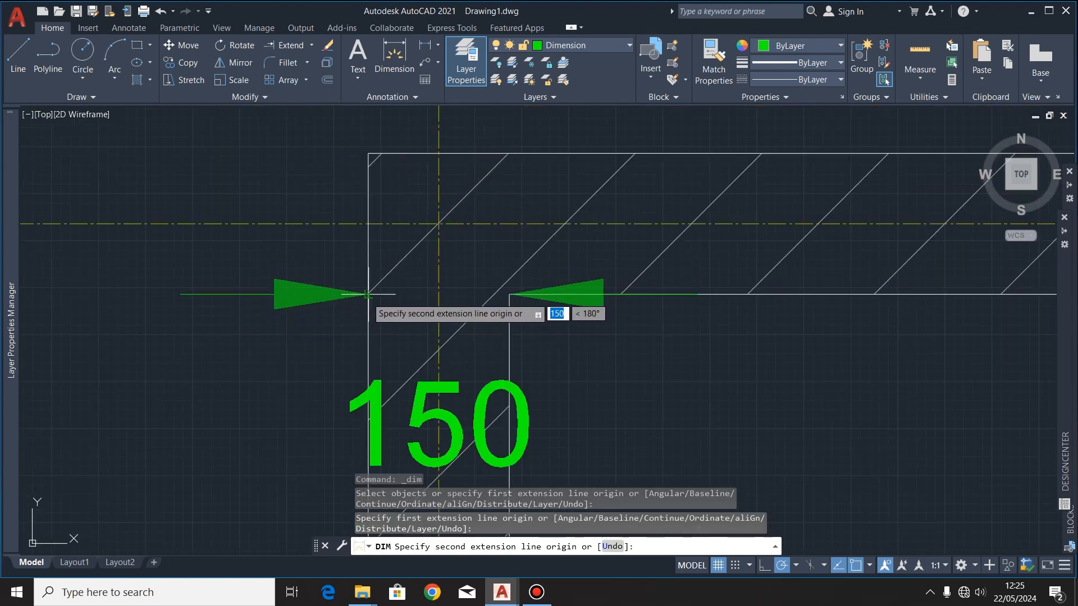
{"action": "left_click", "coordinate": [368, 293]}
{"action": "scroll", "coordinate": [320, 337], "scroll_direction": "down", "scroll_amount": 5}
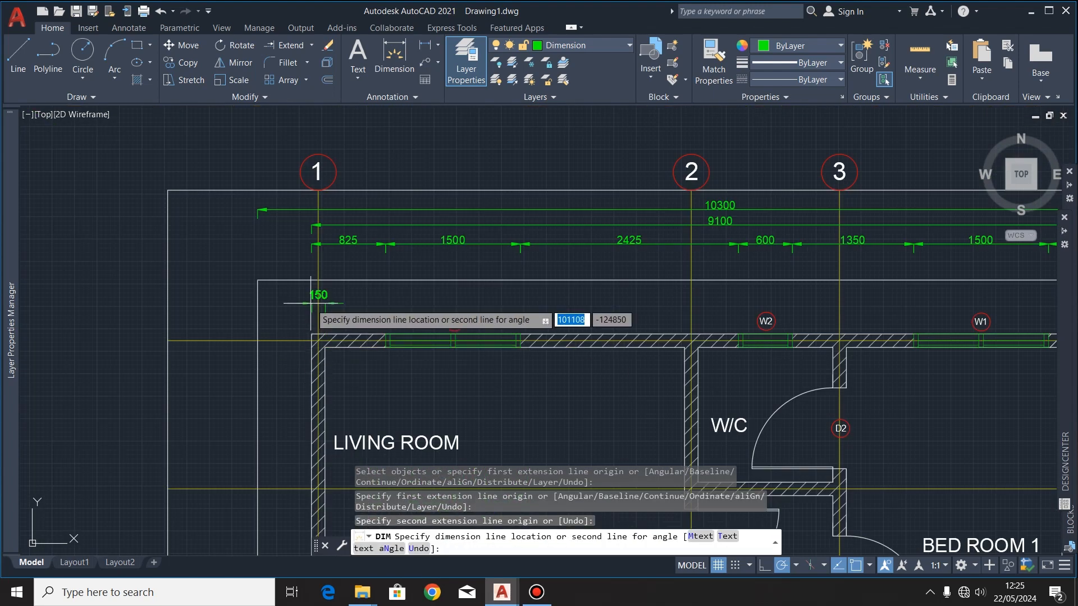
{"action": "scroll", "coordinate": [331, 273], "scroll_direction": "up", "scroll_amount": 3}
{"action": "left_click", "coordinate": [332, 273]}
{"action": "scroll", "coordinate": [224, 242], "scroll_direction": "down", "scroll_amount": 5}
{"action": "scroll", "coordinate": [263, 275], "scroll_direction": "up", "scroll_amount": 4}
{"action": "key", "text": "Return"}
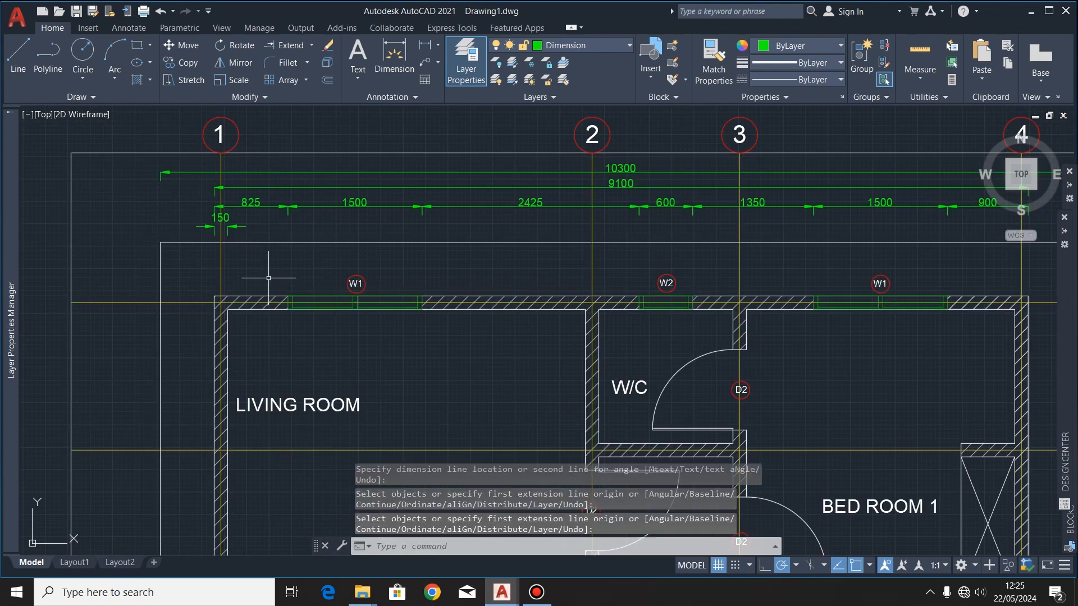
Step: Continue the grid 1 wall-thickness dimension across the living room's inner width and the thickness of the wall at grid 2
{"action": "scroll", "coordinate": [127, 246], "scroll_direction": "up", "scroll_amount": 2}
{"action": "left_click", "coordinate": [290, 211]}
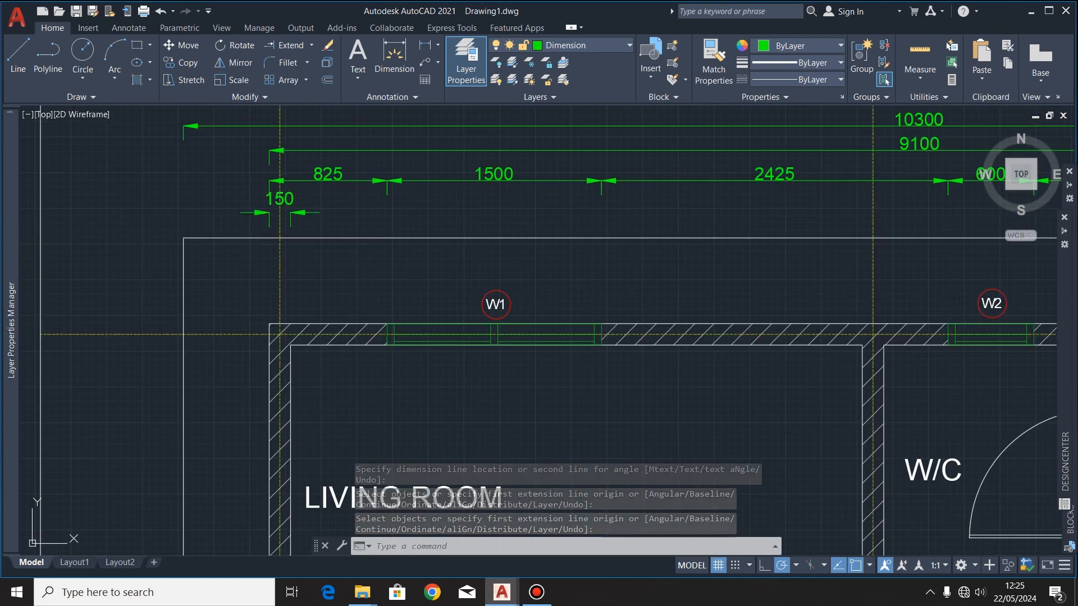
{"action": "mouse_move", "coordinate": [289, 212]}
{"action": "left_click", "coordinate": [365, 254]}
{"action": "scroll", "coordinate": [351, 271], "scroll_direction": "down", "scroll_amount": 6}
{"action": "scroll", "coordinate": [351, 268], "scroll_direction": "up", "scroll_amount": 4}
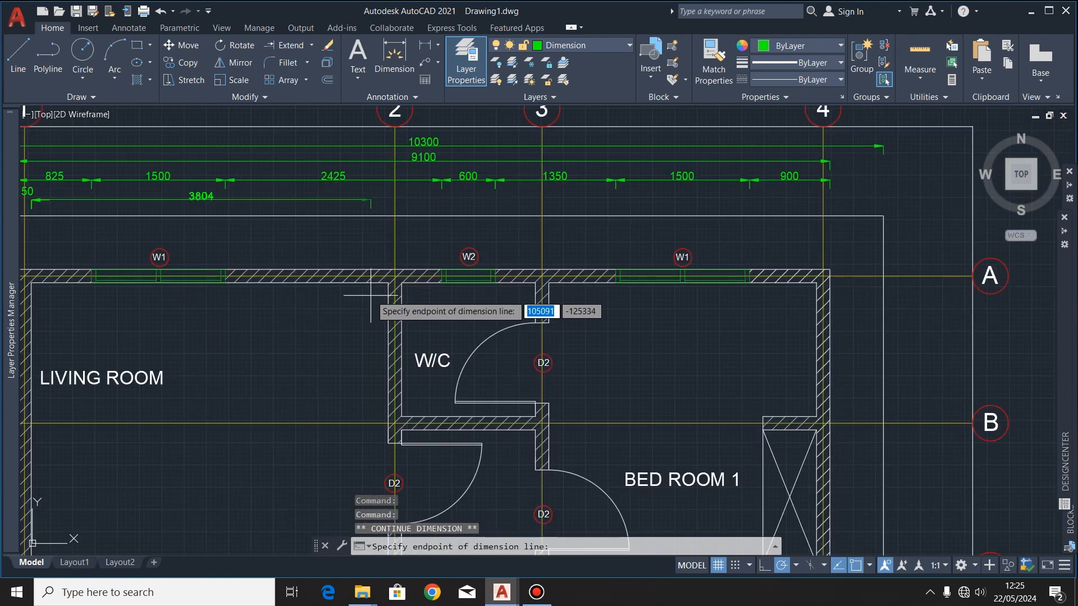
{"action": "scroll", "coordinate": [375, 296], "scroll_direction": "up", "scroll_amount": 4}
{"action": "left_click", "coordinate": [395, 269]}
{"action": "scroll", "coordinate": [436, 267], "scroll_direction": "up", "scroll_amount": 5}
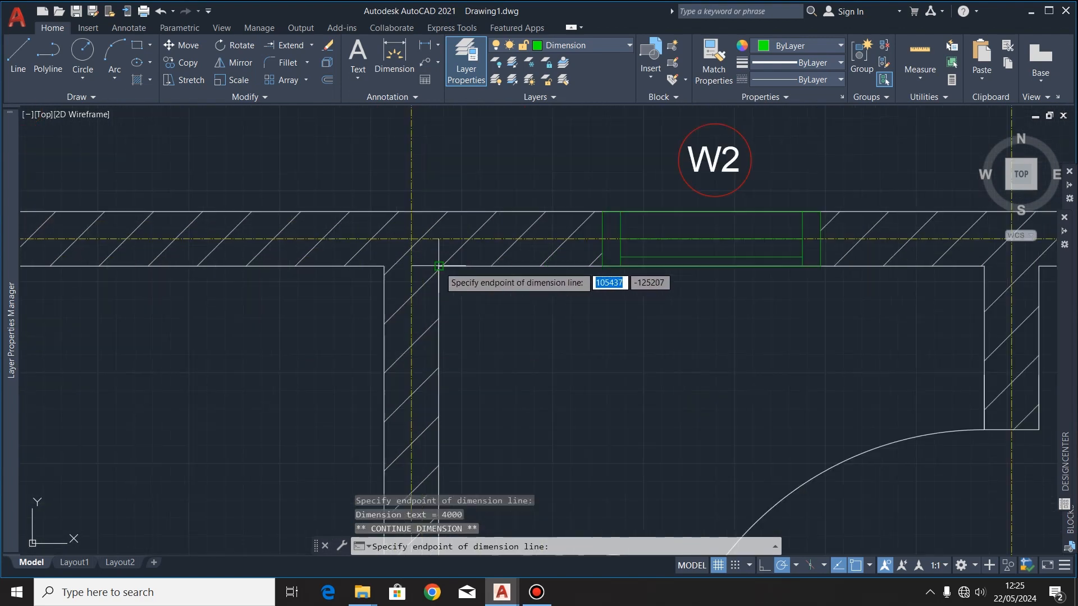
{"action": "left_click", "coordinate": [435, 266]}
{"action": "scroll", "coordinate": [308, 292], "scroll_direction": "down", "scroll_amount": 6}
{"action": "scroll", "coordinate": [698, 298], "scroll_direction": "up", "scroll_amount": 6}
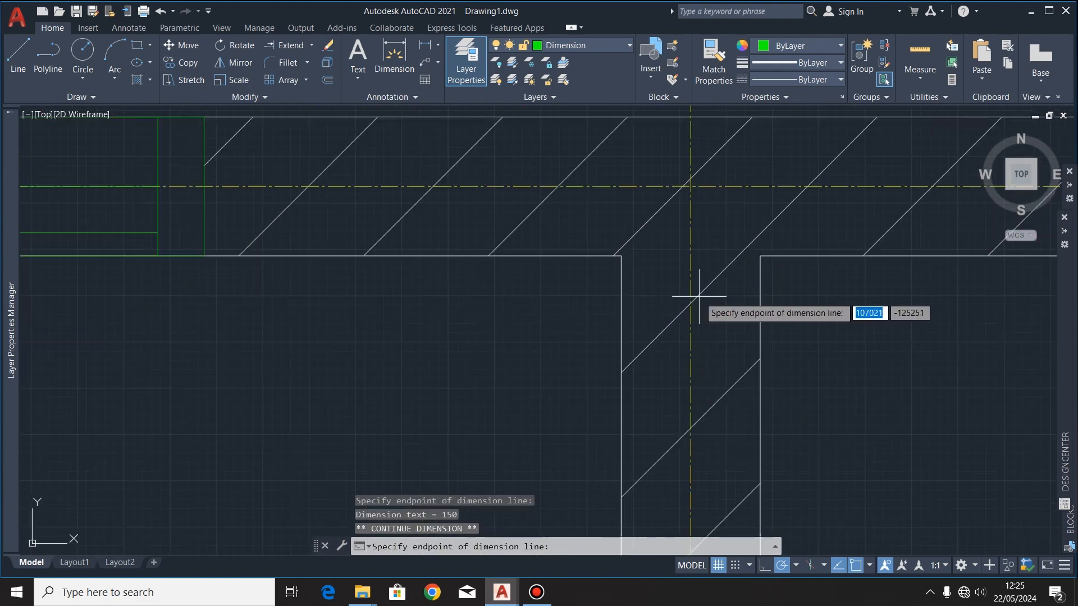
Step: Continue the same chain across the W/C's inner width and the thickness of the wall at grid 3
{"action": "left_click", "coordinate": [621, 254]}
{"action": "scroll", "coordinate": [431, 288], "scroll_direction": "down", "scroll_amount": 6}
{"action": "scroll", "coordinate": [497, 268], "scroll_direction": "up", "scroll_amount": 6}
{"action": "scroll", "coordinate": [560, 313], "scroll_direction": "down", "scroll_amount": 6}
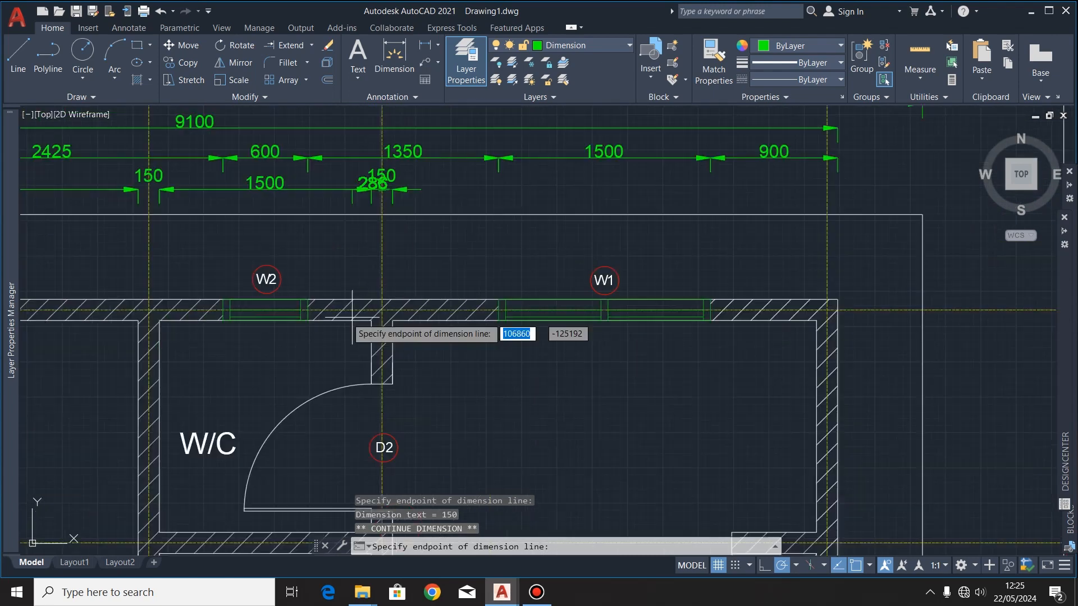
Step: Continue the same chain across bedroom 1's inner width and the thickness of the exterior wall at grid 4
{"action": "scroll", "coordinate": [491, 330], "scroll_direction": "up", "scroll_amount": 6}
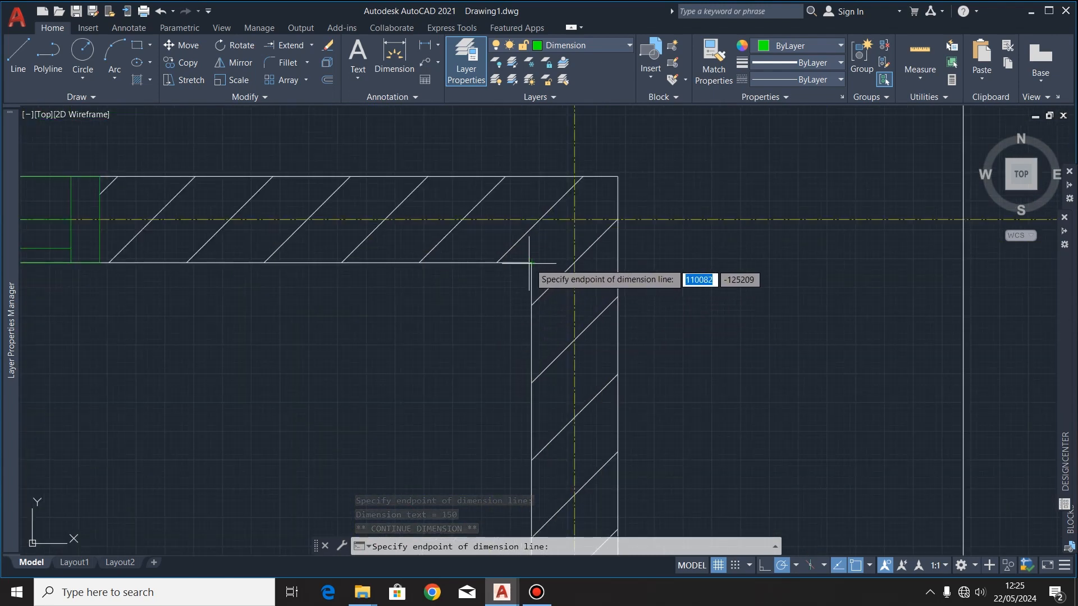
{"action": "left_click", "coordinate": [530, 262]}
{"action": "mouse_move", "coordinate": [530, 263]}
{"action": "middle_mouse_down"}
{"action": "mouse_move", "coordinate": [498, 326]}
{"action": "mouse_move", "coordinate": [471, 324]}
{"action": "middle_mouse_up"}
{"action": "left_click", "coordinate": [473, 270]}
{"action": "scroll", "coordinate": [612, 293], "scroll_direction": "down", "scroll_amount": 8}
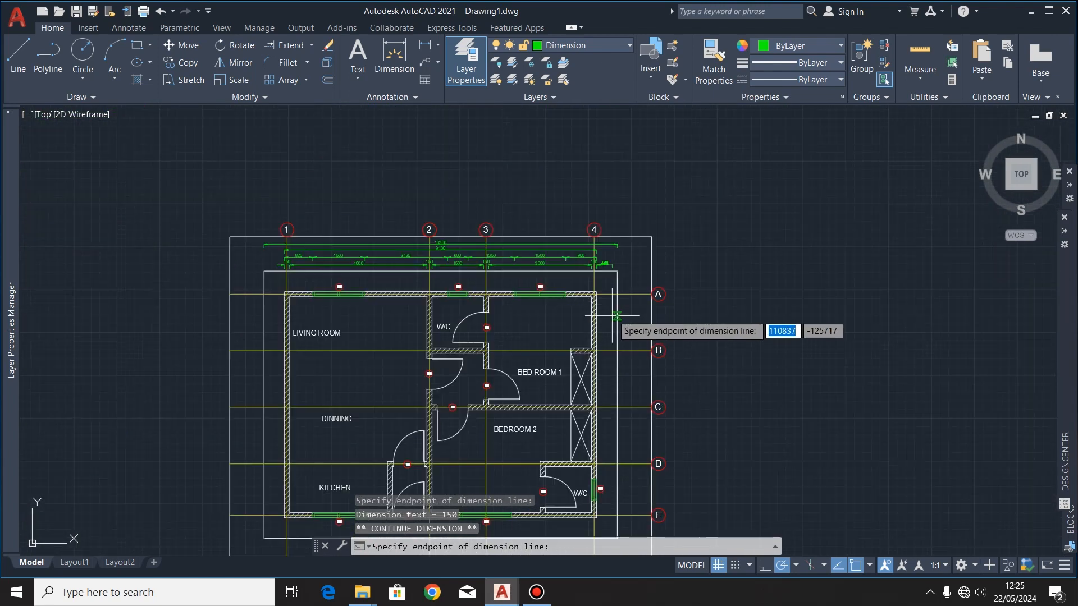
Step: Move all four rows of dimensions above the house slightly straight up along grid line 2, toward the outer frame line
{"action": "left_click", "coordinate": [748, 203]}
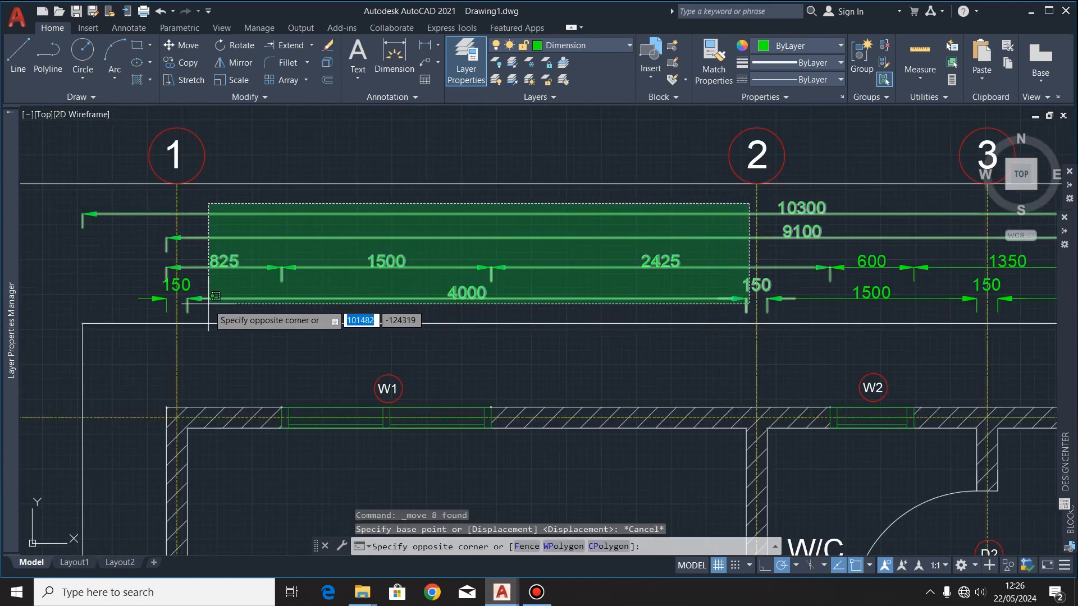
{"action": "left_click", "coordinate": [187, 296]}
{"action": "scroll", "coordinate": [187, 296], "scroll_direction": "down", "scroll_amount": 8}
{"action": "scroll", "coordinate": [346, 297], "scroll_direction": "up", "scroll_amount": 8}
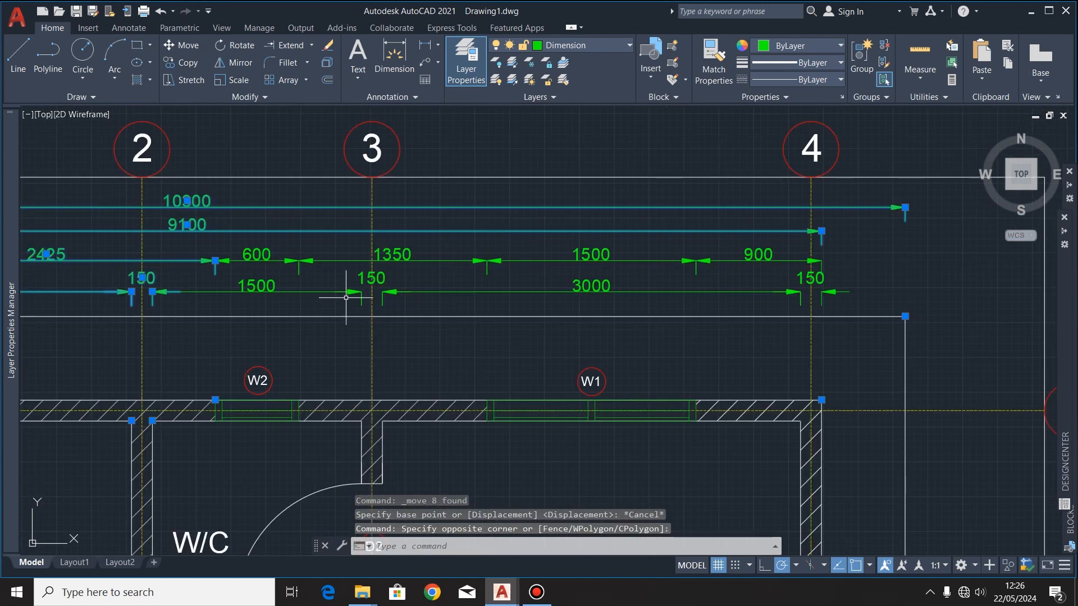
{"action": "left_click", "coordinate": [361, 192]}
{"action": "left_click", "coordinate": [185, 306]}
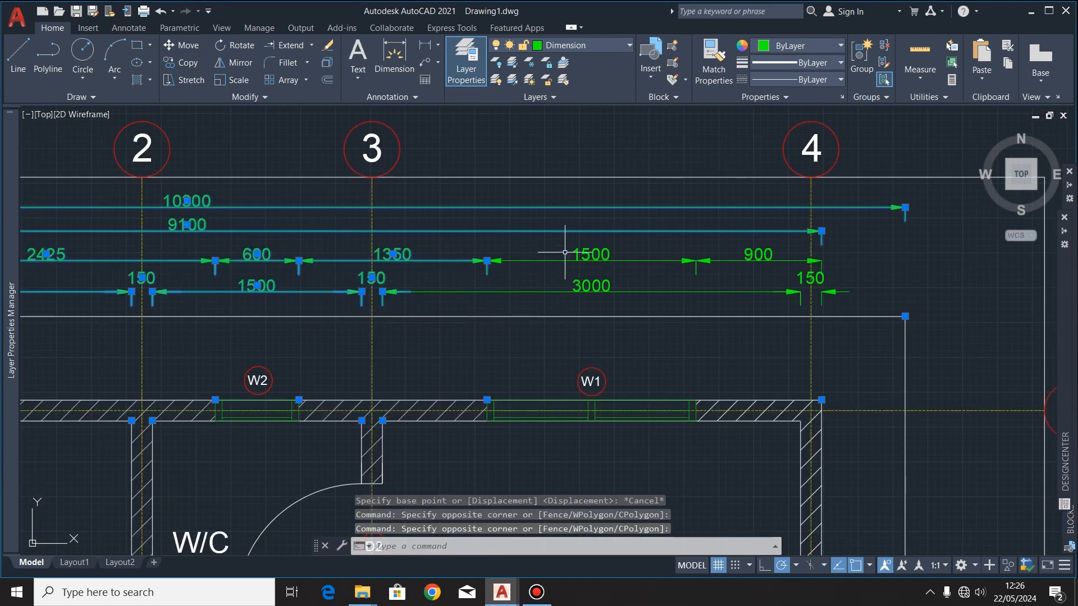
{"action": "left_click", "coordinate": [804, 199]}
{"action": "left_click", "coordinate": [454, 313]}
{"action": "scroll", "coordinate": [676, 249], "scroll_direction": "down", "scroll_amount": 4}
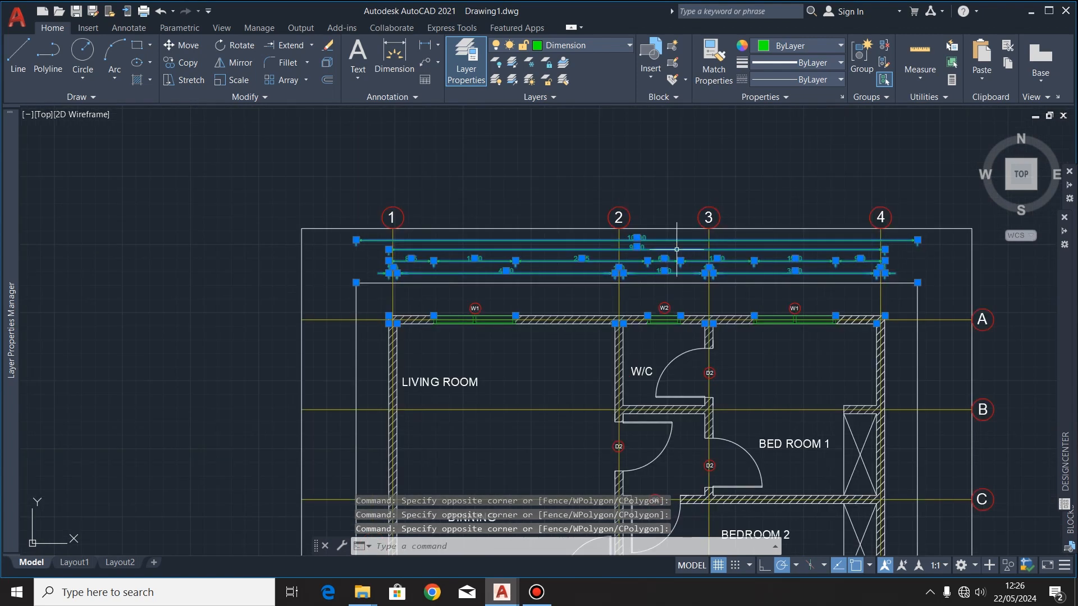
{"action": "scroll", "coordinate": [677, 249], "scroll_direction": "up", "scroll_amount": 2}
{"action": "left_click", "coordinate": [182, 45]}
{"action": "scroll", "coordinate": [595, 241], "scroll_direction": "up", "scroll_amount": 2}
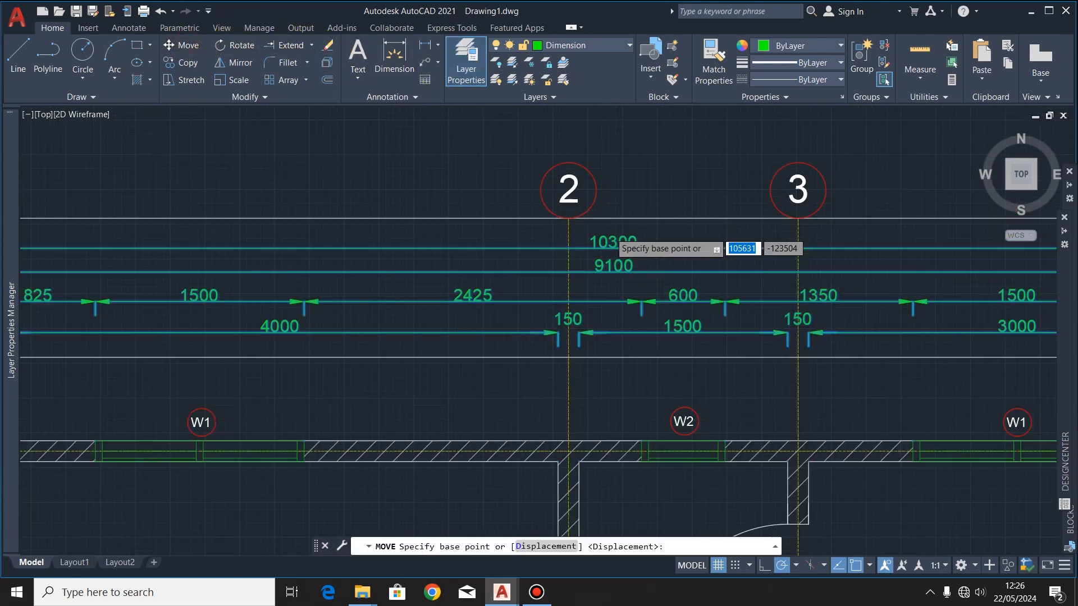
{"action": "scroll", "coordinate": [609, 227], "scroll_direction": "up", "scroll_amount": 2}
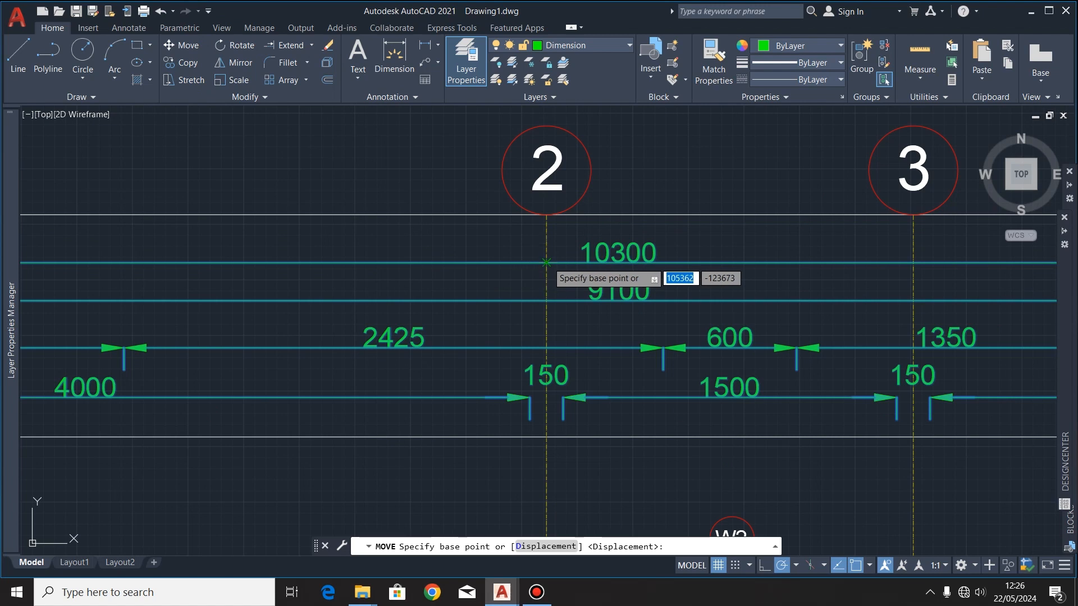
{"action": "left_click", "coordinate": [547, 262]}
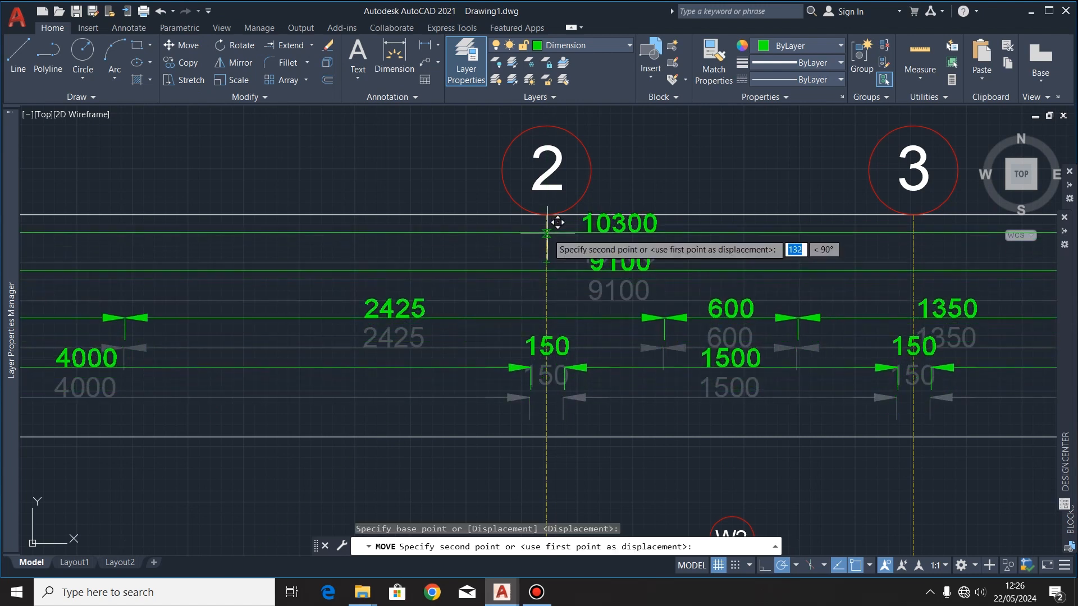
{"action": "left_click", "coordinate": [546, 237]}
{"action": "scroll", "coordinate": [536, 281], "scroll_direction": "down", "scroll_amount": 4}
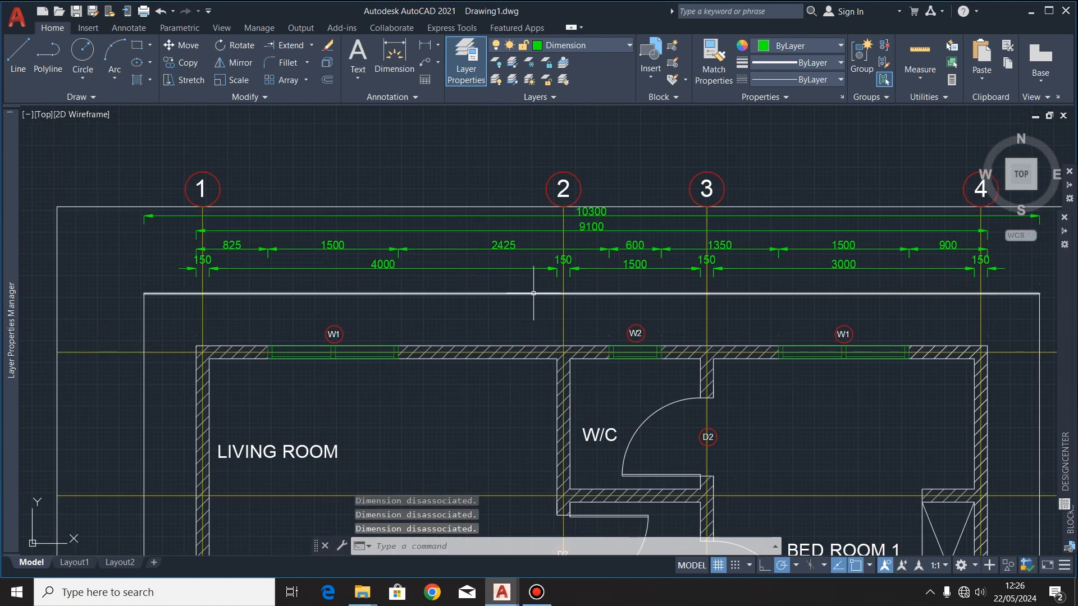
Step: Dimension the spacing between grid lines 1 and 2, placing it just below the wall-and-room dimension row above the house
{"action": "scroll", "coordinate": [208, 287], "scroll_direction": "up", "scroll_amount": 2}
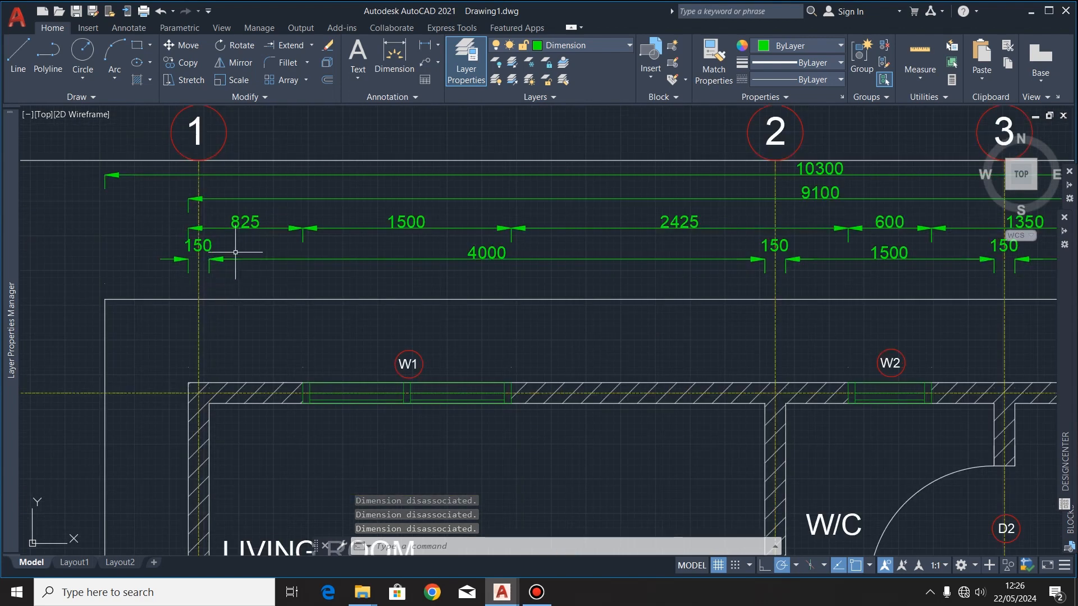
{"action": "scroll", "coordinate": [235, 252], "scroll_direction": "down", "scroll_amount": 2}
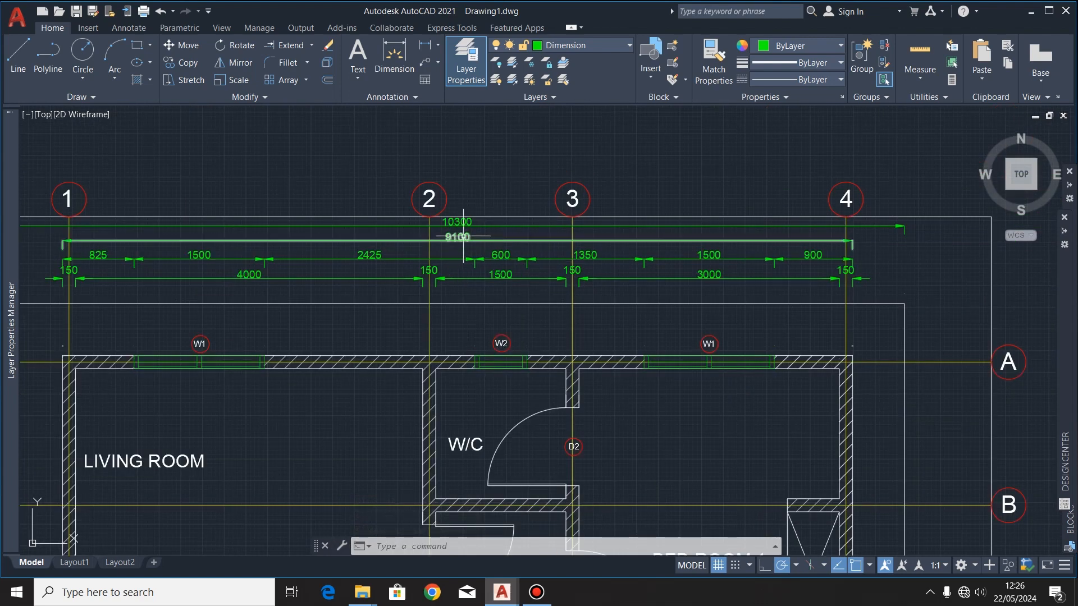
{"action": "scroll", "coordinate": [499, 249], "scroll_direction": "down", "scroll_amount": 2}
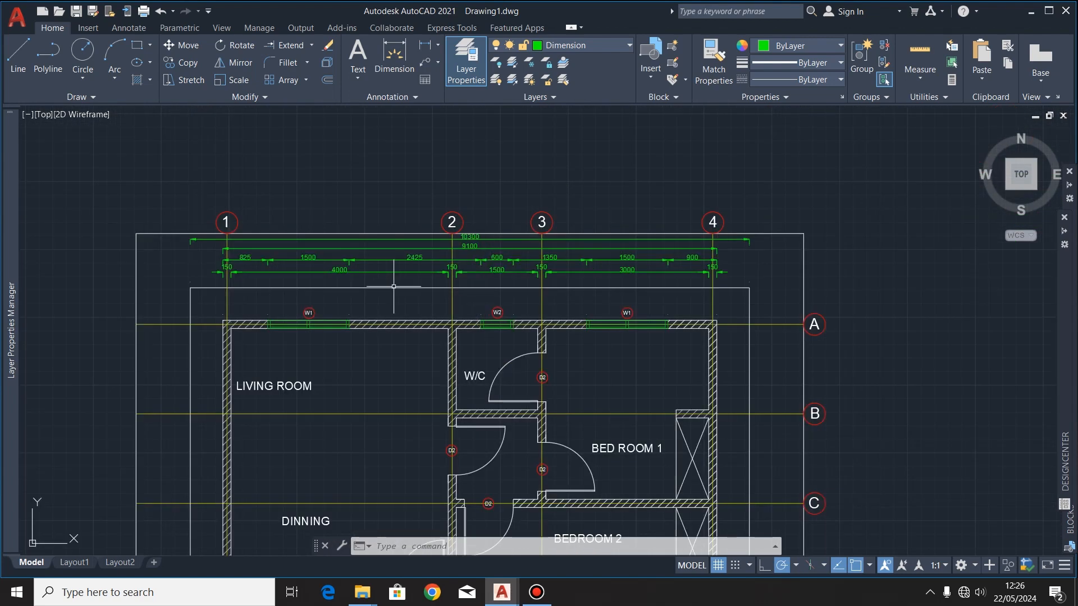
{"action": "scroll", "coordinate": [217, 297], "scroll_direction": "up", "scroll_amount": 2}
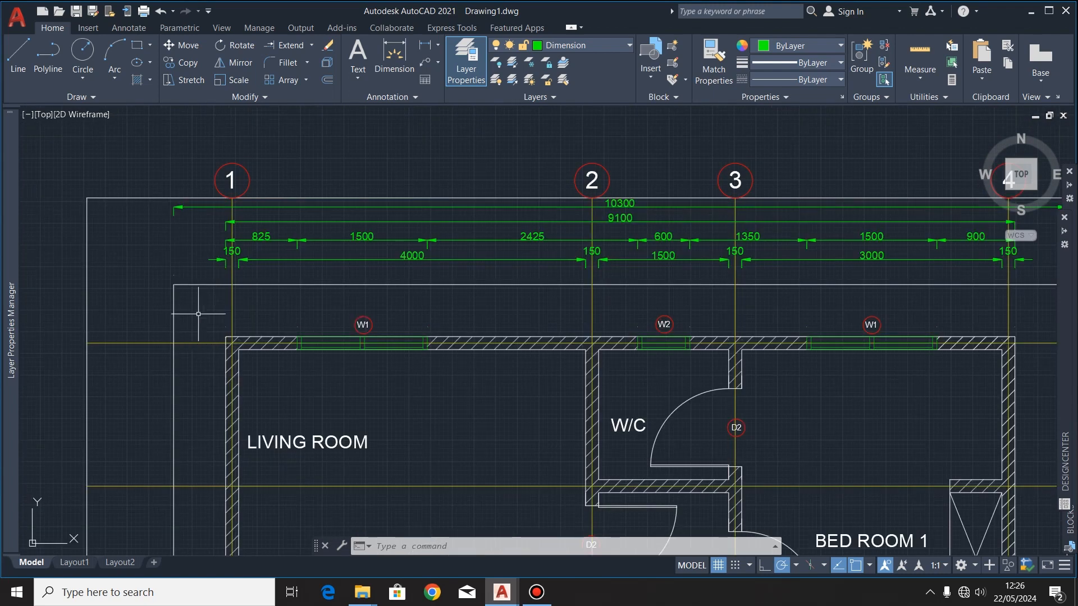
{"action": "left_click", "coordinate": [394, 56]}
{"action": "scroll", "coordinate": [235, 300], "scroll_direction": "up", "scroll_amount": 8}
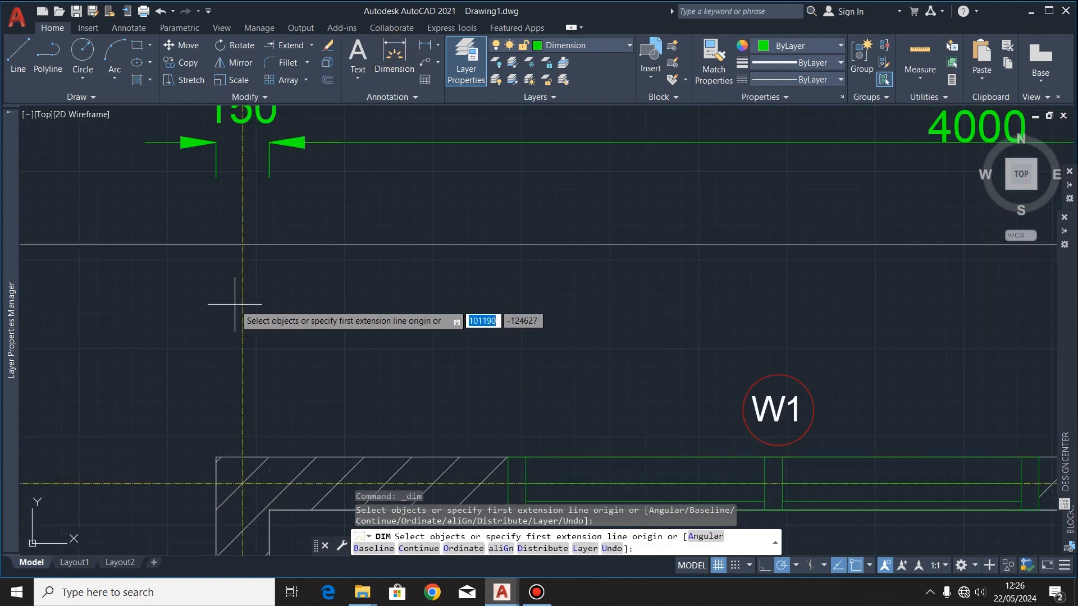
{"action": "left_click", "coordinate": [247, 209]}
{"action": "scroll", "coordinate": [247, 213], "scroll_direction": "down", "scroll_amount": 8}
{"action": "scroll", "coordinate": [556, 278], "scroll_direction": "up", "scroll_amount": 7}
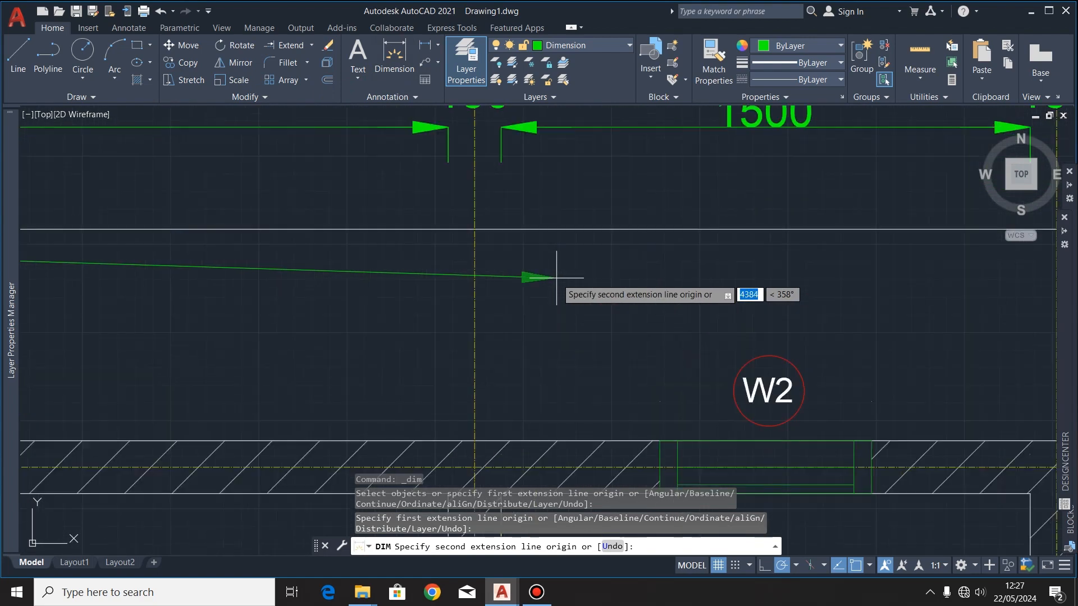
{"action": "left_click", "coordinate": [475, 229]}
{"action": "scroll", "coordinate": [477, 269], "scroll_direction": "down", "scroll_amount": 8}
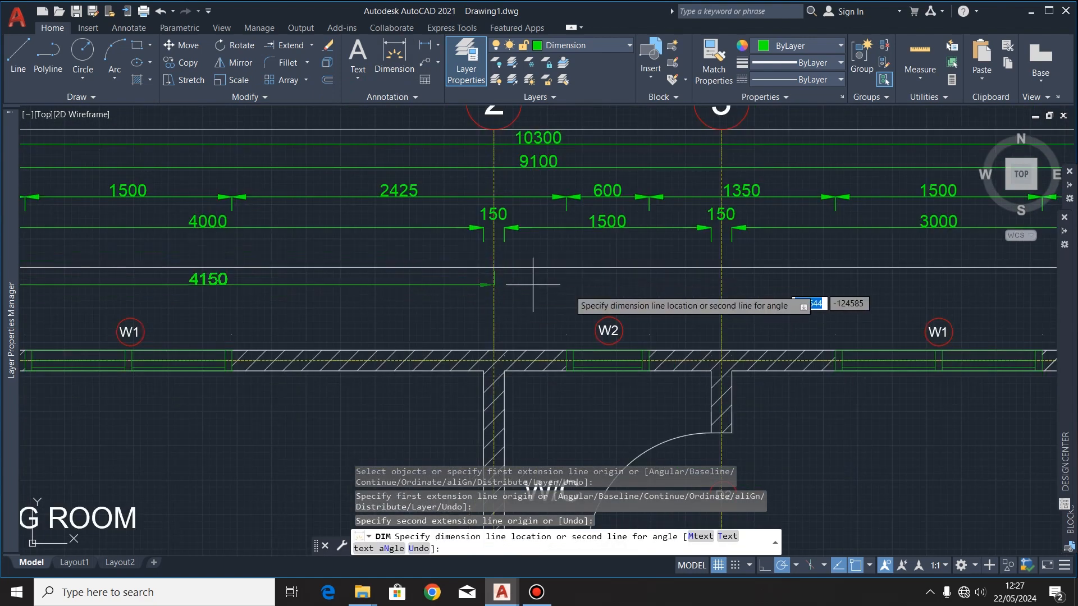
{"action": "scroll", "coordinate": [550, 289], "scroll_direction": "down", "scroll_amount": 2}
{"action": "scroll", "coordinate": [583, 297], "scroll_direction": "up", "scroll_amount": 6}
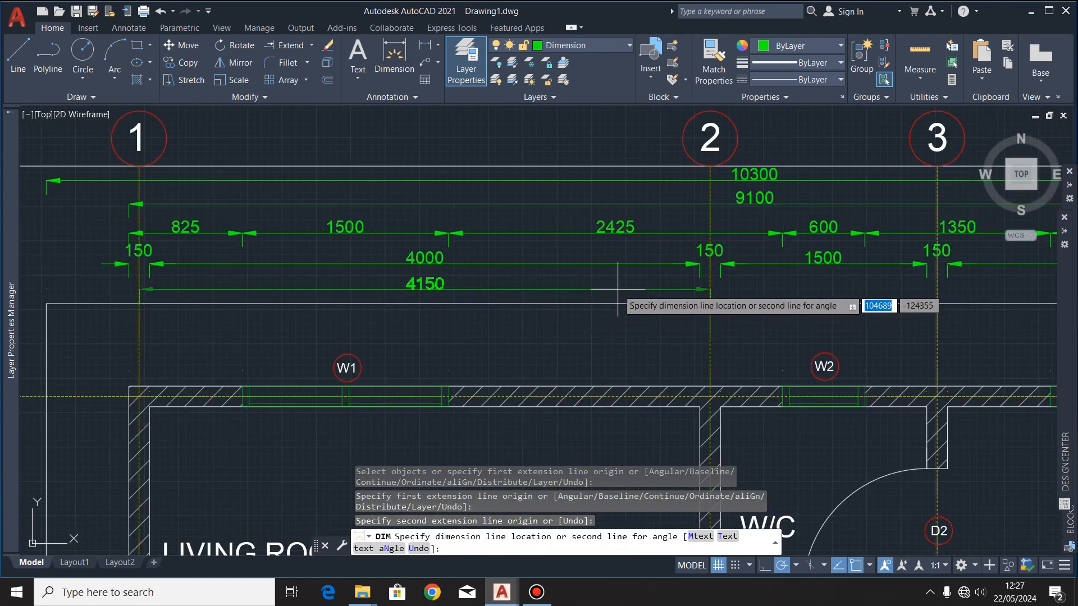
{"action": "left_click", "coordinate": [617, 289]}
Step: Continue the grid spacing dimension from grid line 2 to grid line 3 and on to grid line 4
{"action": "scroll", "coordinate": [435, 295], "scroll_direction": "down", "scroll_amount": 4}
{"action": "scroll", "coordinate": [553, 305], "scroll_direction": "up", "scroll_amount": 4}
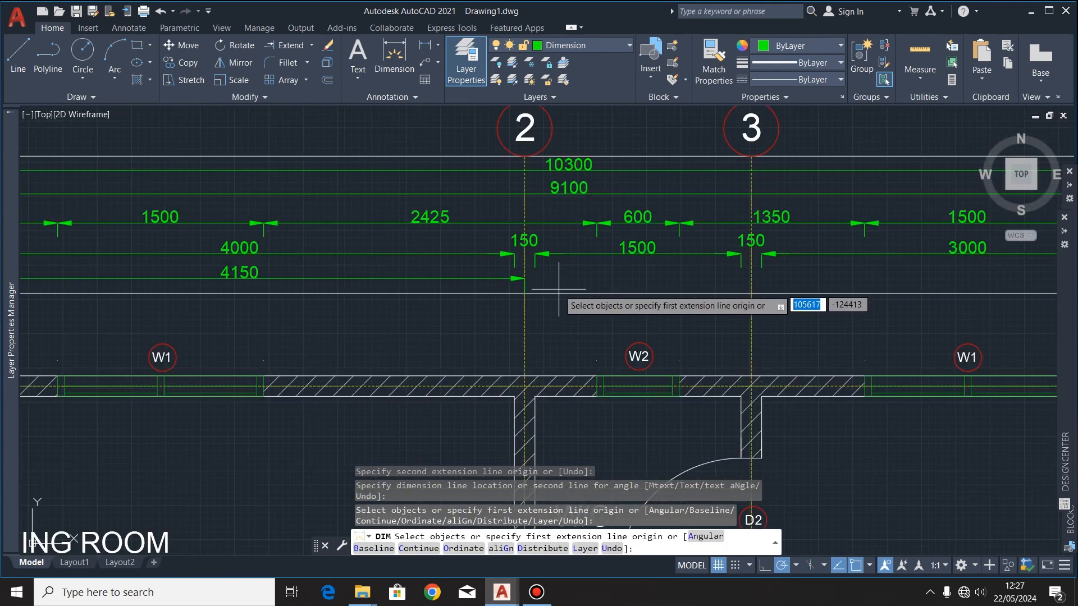
{"action": "left_click", "coordinate": [524, 279]}
{"action": "left_click", "coordinate": [577, 312]}
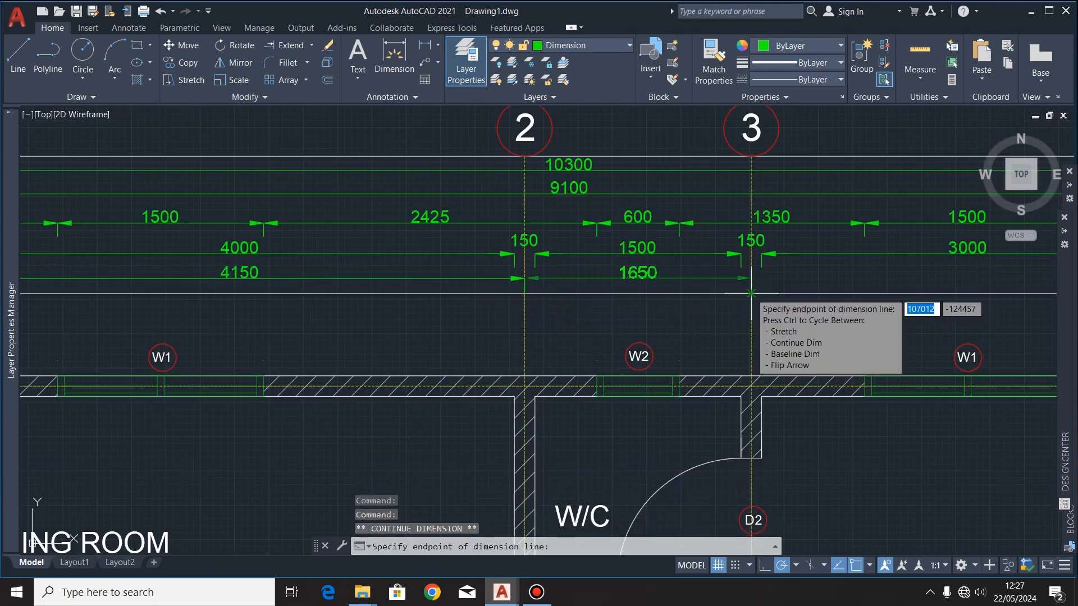
{"action": "scroll", "coordinate": [751, 292], "scroll_direction": "up", "scroll_amount": 3}
{"action": "left_click", "coordinate": [724, 300]}
{"action": "scroll", "coordinate": [724, 300], "scroll_direction": "down", "scroll_amount": 5}
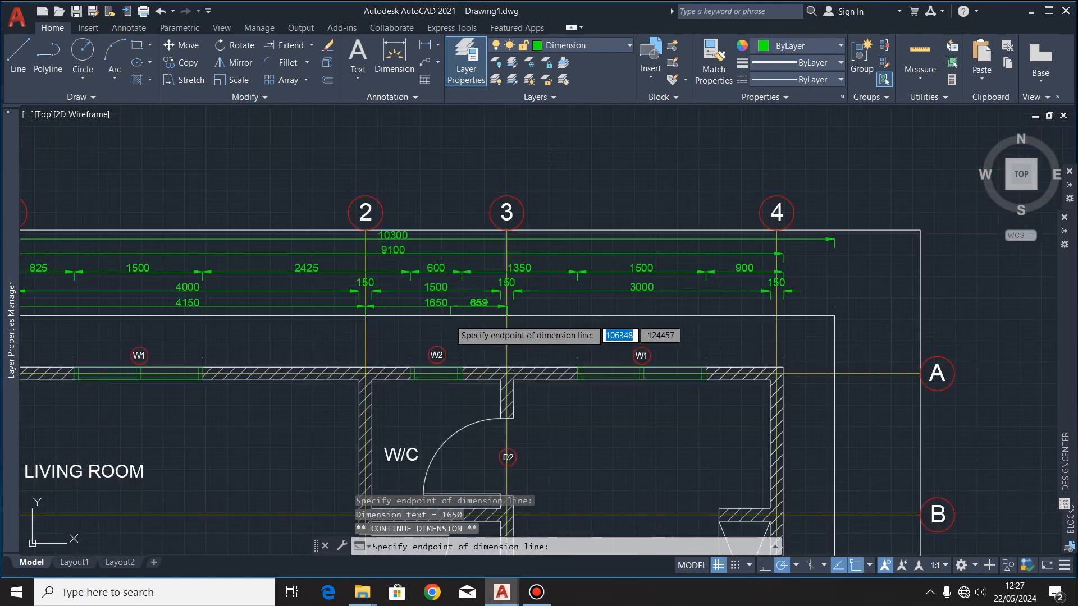
{"action": "scroll", "coordinate": [829, 328], "scroll_direction": "up", "scroll_amount": 5}
{"action": "left_click", "coordinate": [659, 351]}
{"action": "scroll", "coordinate": [760, 287], "scroll_direction": "down", "scroll_amount": 5}
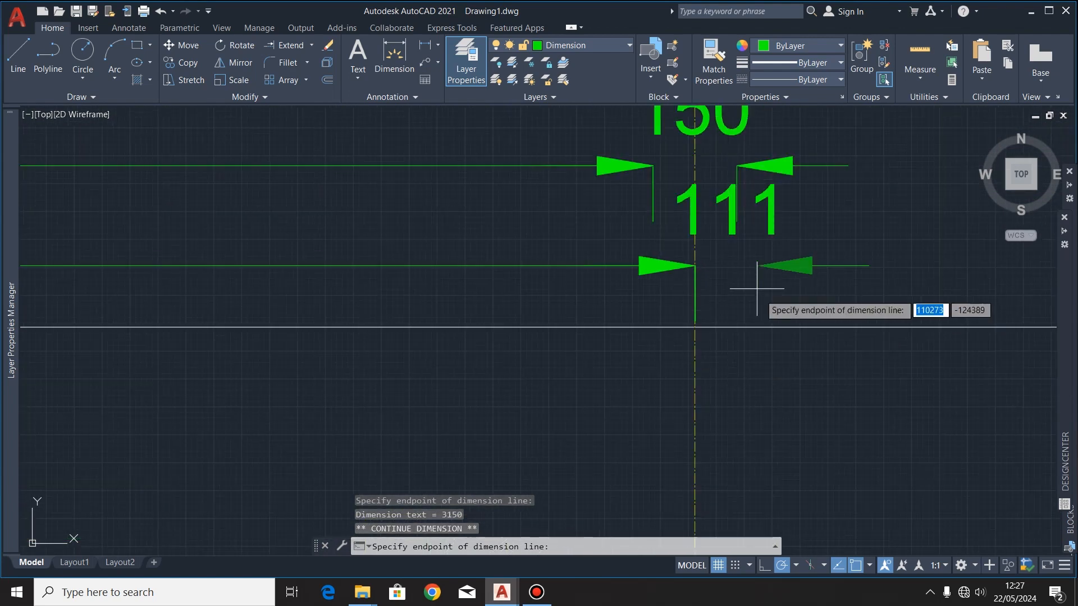
{"action": "key", "text": "Escape"}
{"action": "key", "text": "Escape"}
Step: Below the house, dimension the full widths of the surrounding outline and of the exterior wall in two stacked rows inside the outer frame
{"action": "scroll", "coordinate": [768, 337], "scroll_direction": "down", "scroll_amount": 2}
{"action": "left_click", "coordinate": [395, 54]}
{"action": "scroll", "coordinate": [393, 128], "scroll_direction": "down", "scroll_amount": 2}
{"action": "scroll", "coordinate": [471, 324], "scroll_direction": "up", "scroll_amount": 2}
{"action": "scroll", "coordinate": [443, 338], "scroll_direction": "up", "scroll_amount": 4}
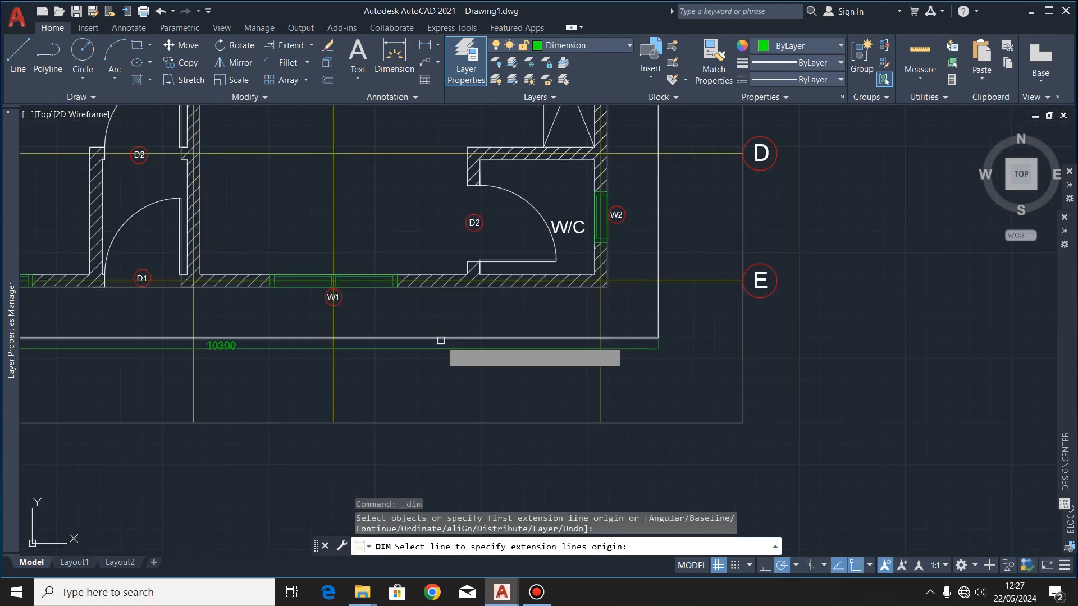
{"action": "scroll", "coordinate": [505, 308], "scroll_direction": "down", "scroll_amount": 4}
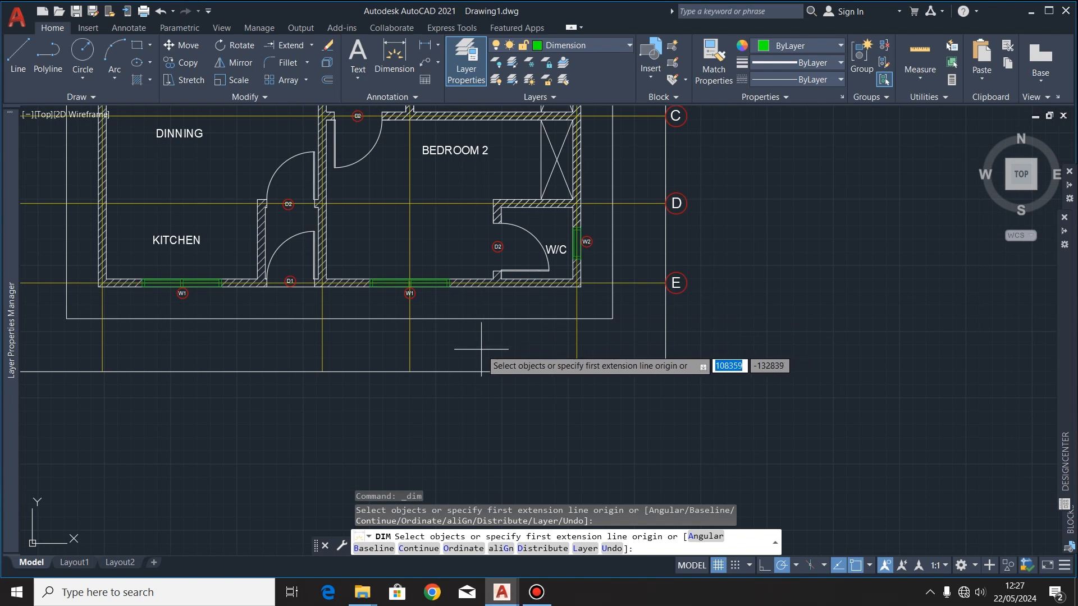
{"action": "scroll", "coordinate": [500, 410], "scroll_direction": "down", "scroll_amount": 2}
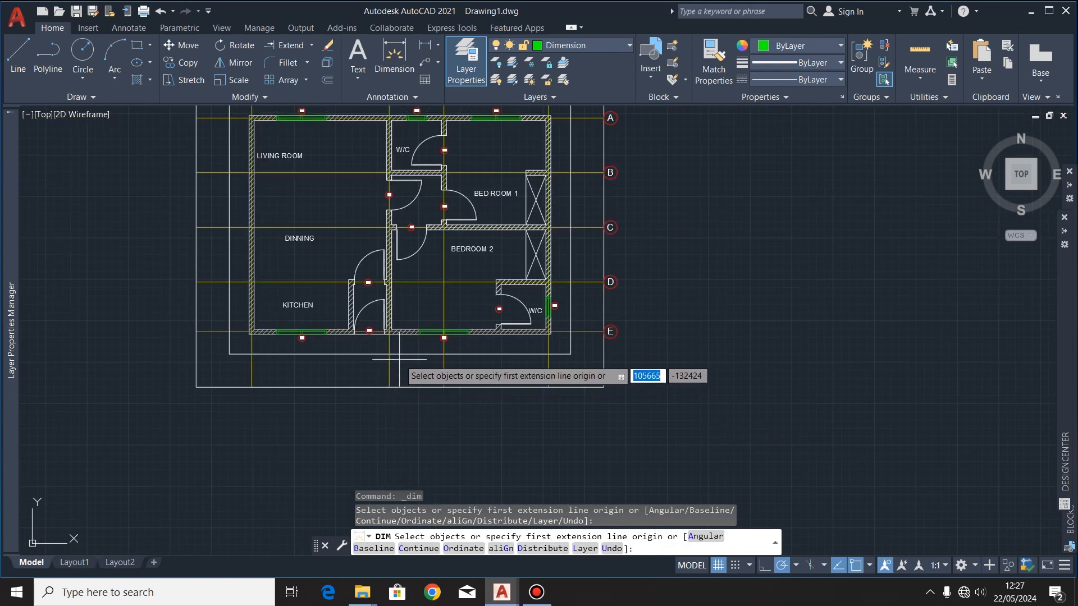
{"action": "scroll", "coordinate": [399, 360], "scroll_direction": "up", "scroll_amount": 4}
{"action": "scroll", "coordinate": [475, 378], "scroll_direction": "down", "scroll_amount": 2}
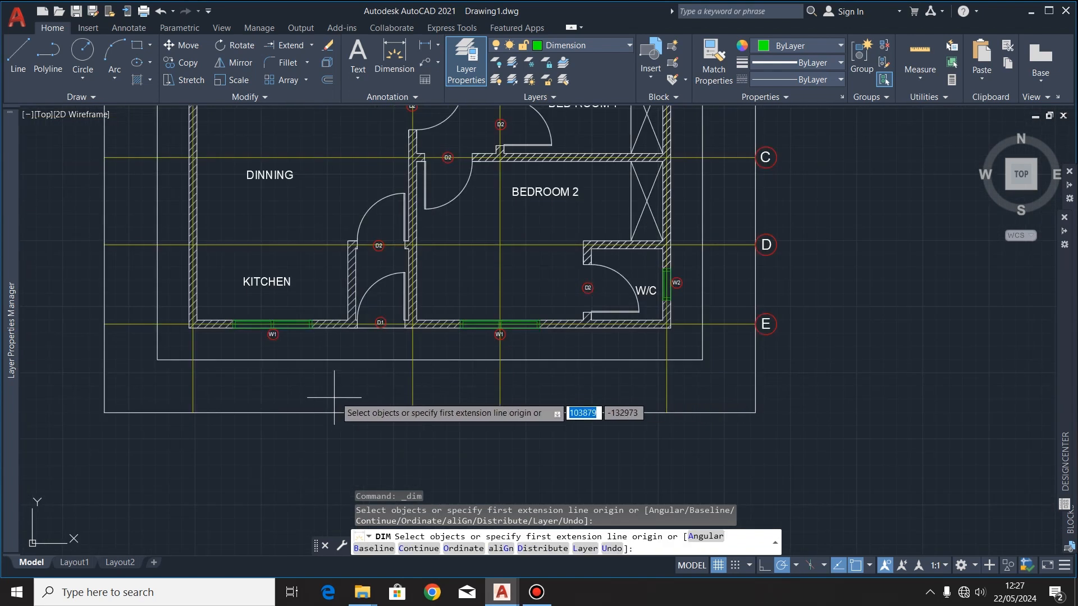
{"action": "left_click", "coordinate": [339, 361]}
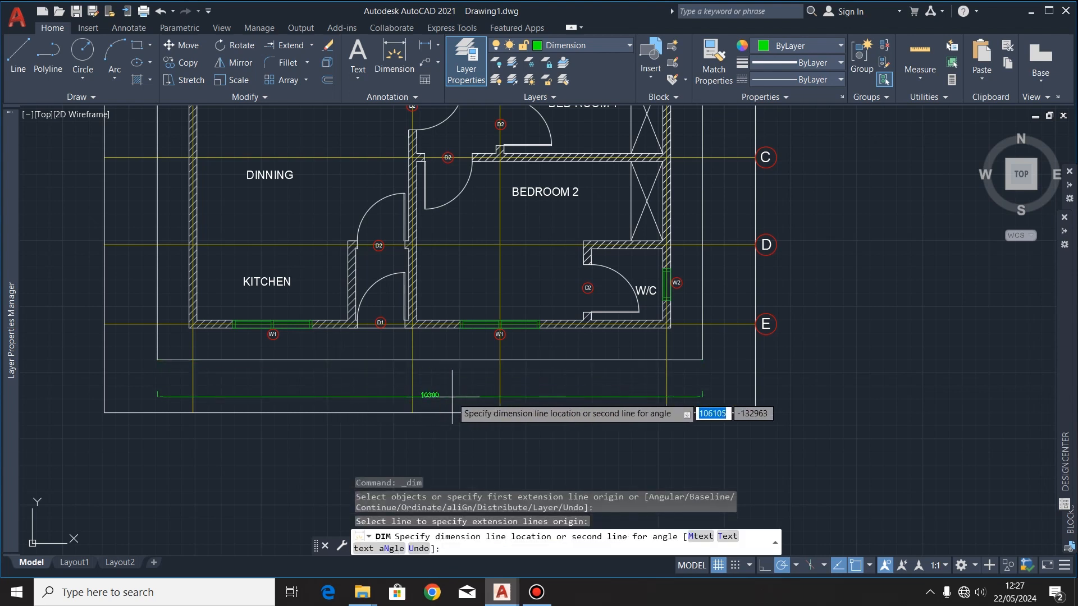
{"action": "scroll", "coordinate": [453, 403], "scroll_direction": "up", "scroll_amount": 2}
{"action": "left_click", "coordinate": [446, 410]}
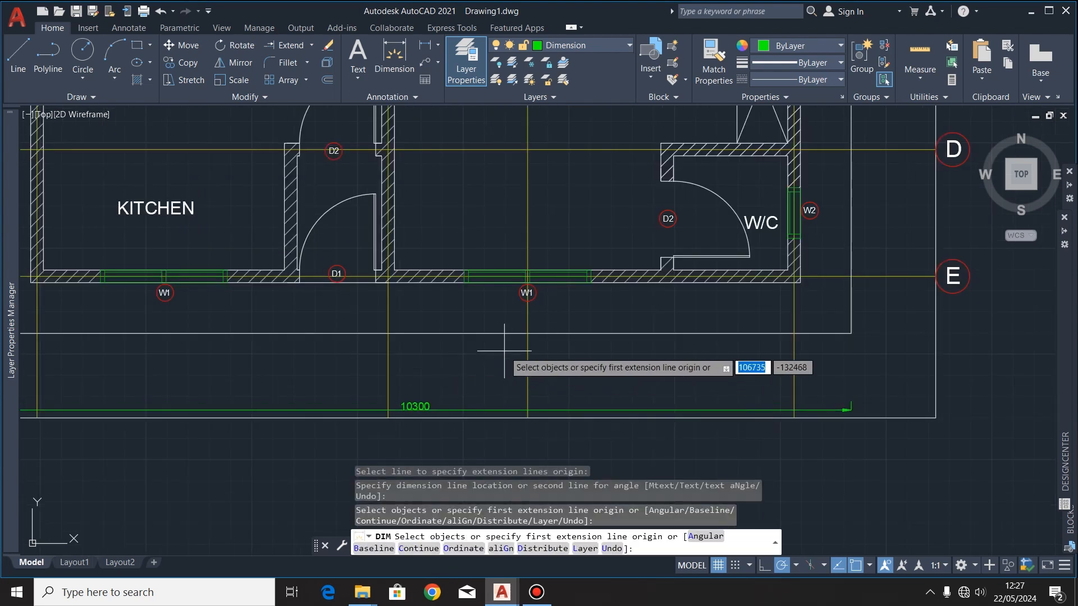
{"action": "left_click", "coordinate": [415, 280]}
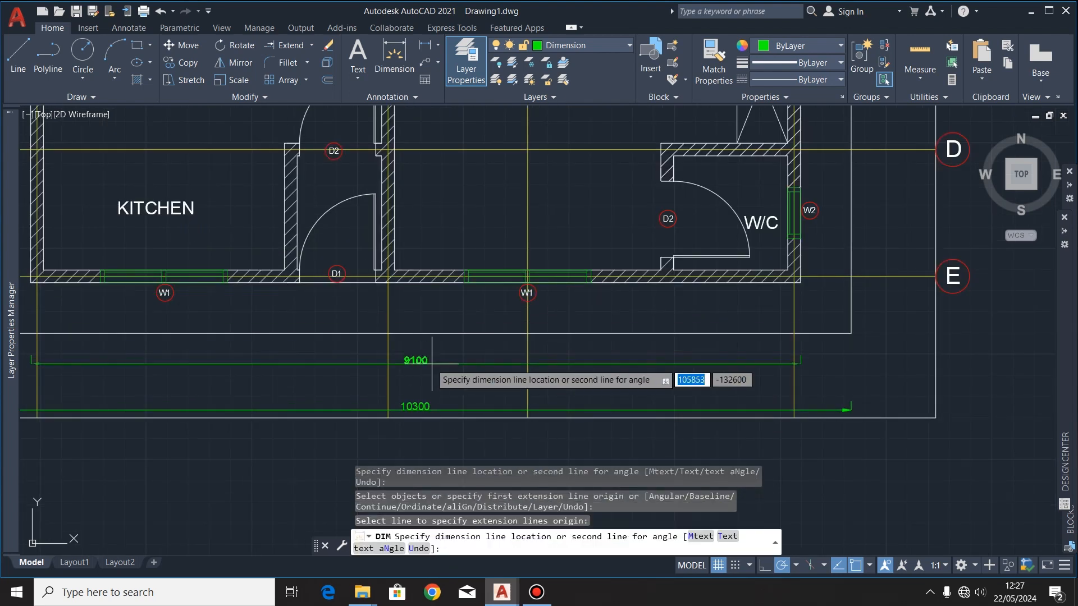
{"action": "left_click", "coordinate": [444, 395]}
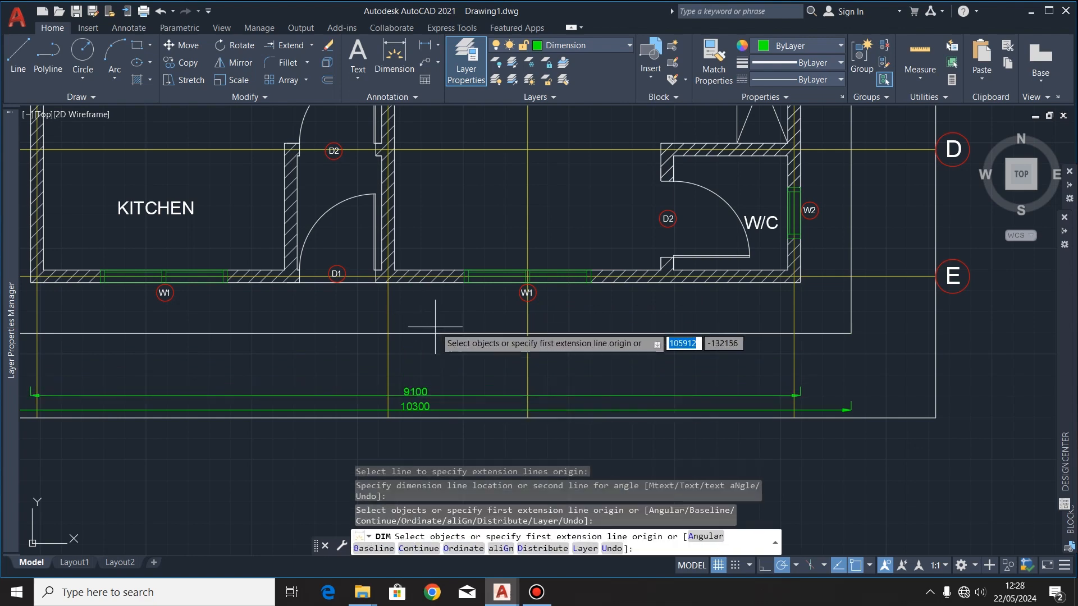
Step: Dimension from the exterior wall corner at grid 4 to the near edge of bedroom 2's window W1, placed above the overall wall dimension
{"action": "scroll", "coordinate": [617, 348], "scroll_direction": "down", "scroll_amount": 2}
{"action": "scroll", "coordinate": [718, 313], "scroll_direction": "up", "scroll_amount": 5}
{"action": "scroll", "coordinate": [671, 294], "scroll_direction": "up", "scroll_amount": 3}
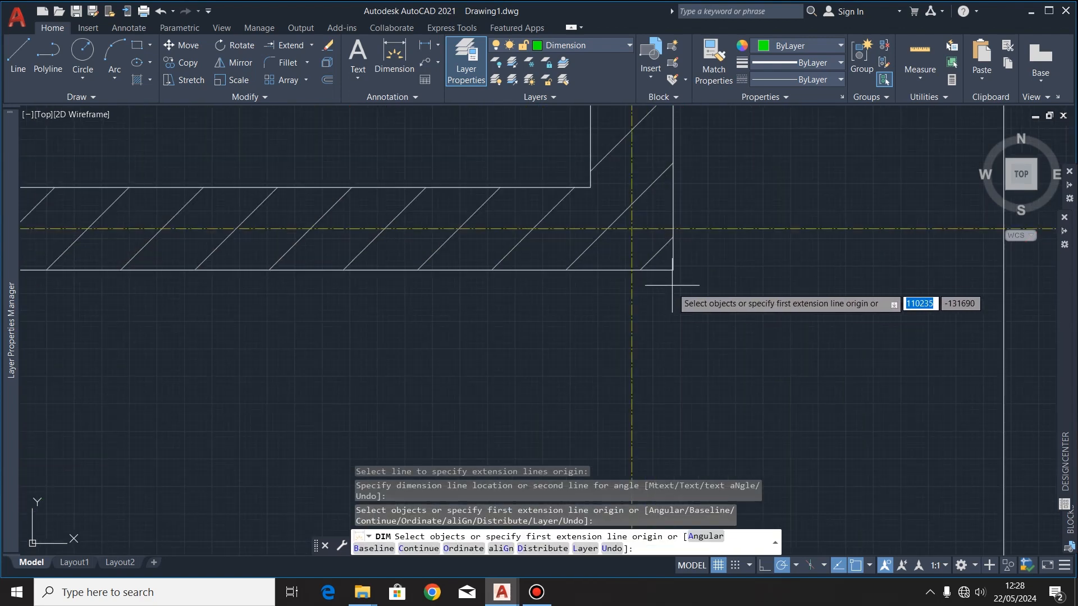
{"action": "left_click", "coordinate": [673, 270]}
{"action": "scroll", "coordinate": [675, 278], "scroll_direction": "down", "scroll_amount": 4}
{"action": "scroll", "coordinate": [302, 278], "scroll_direction": "up", "scroll_amount": 4}
{"action": "scroll", "coordinate": [302, 279], "scroll_direction": "up", "scroll_amount": 2}
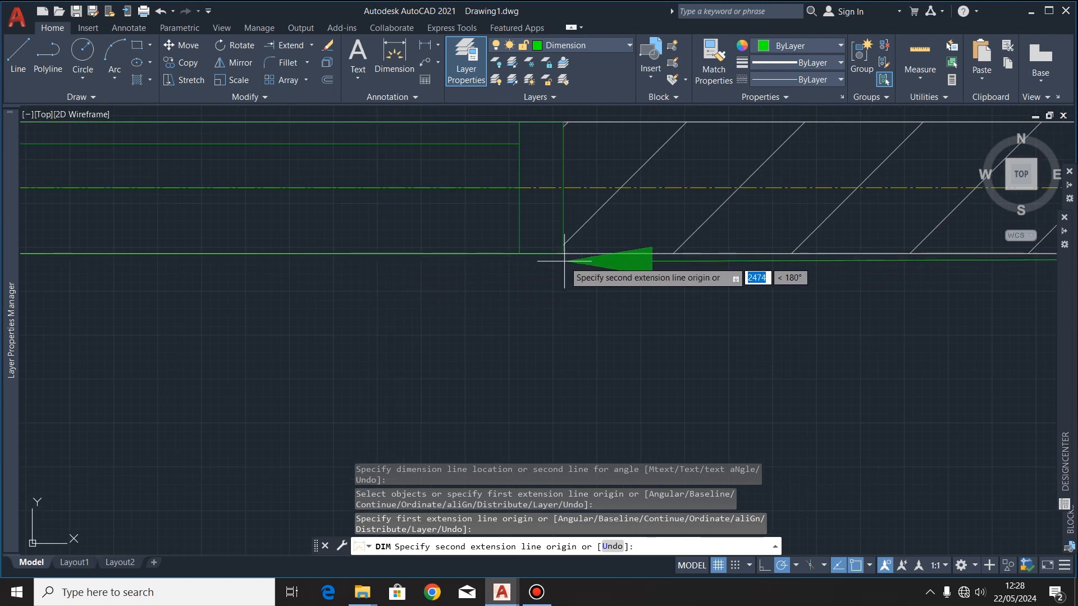
{"action": "left_click", "coordinate": [563, 254]}
{"action": "scroll", "coordinate": [629, 348], "scroll_direction": "down", "scroll_amount": 4}
{"action": "scroll", "coordinate": [718, 353], "scroll_direction": "up", "scroll_amount": 3}
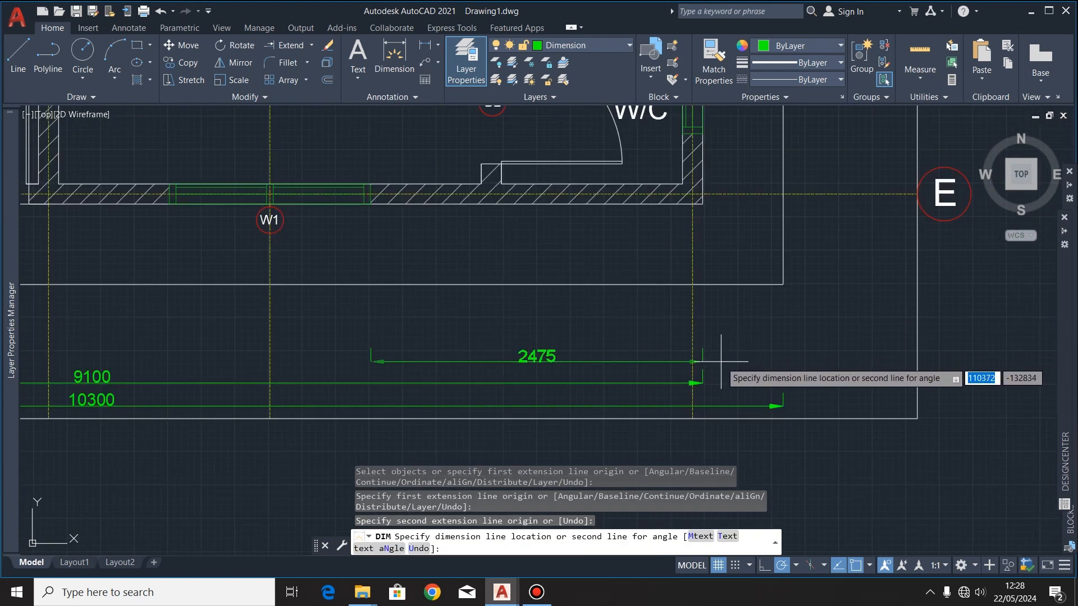
{"action": "left_click", "coordinate": [721, 361]}
{"action": "key", "text": "Return"}
Step: Continue that dimension across bedroom 2's window W1 and along the wall to the near jamb of door D1
{"action": "left_click", "coordinate": [370, 362]}
{"action": "mouse_move", "coordinate": [370, 362]}
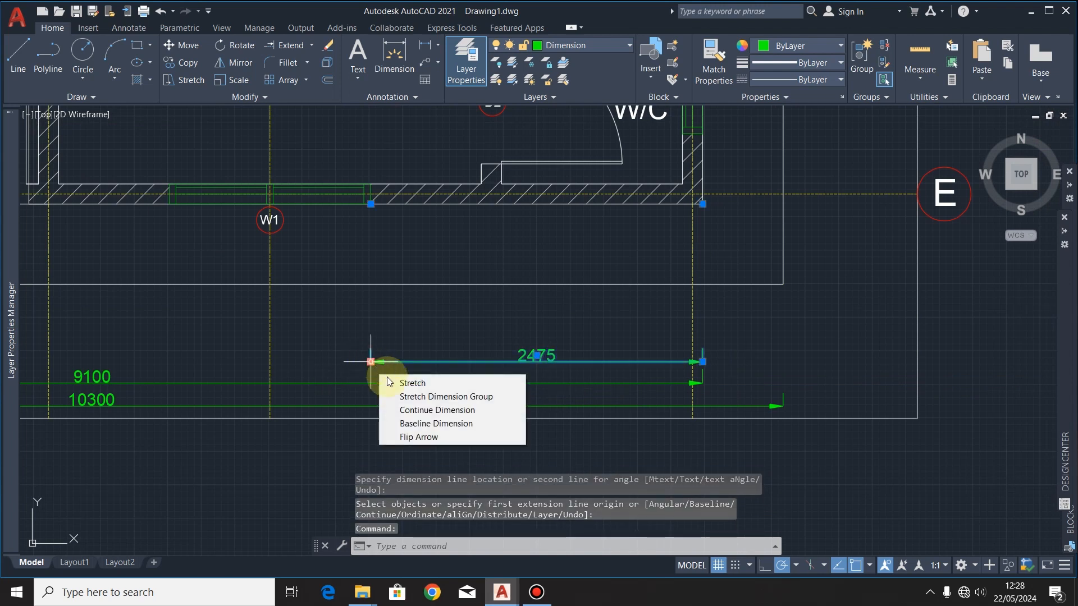
{"action": "left_click", "coordinate": [416, 409]}
{"action": "scroll", "coordinate": [437, 315], "scroll_direction": "down", "scroll_amount": 4}
{"action": "scroll", "coordinate": [330, 266], "scroll_direction": "up", "scroll_amount": 6}
{"action": "scroll", "coordinate": [335, 303], "scroll_direction": "up", "scroll_amount": 7}
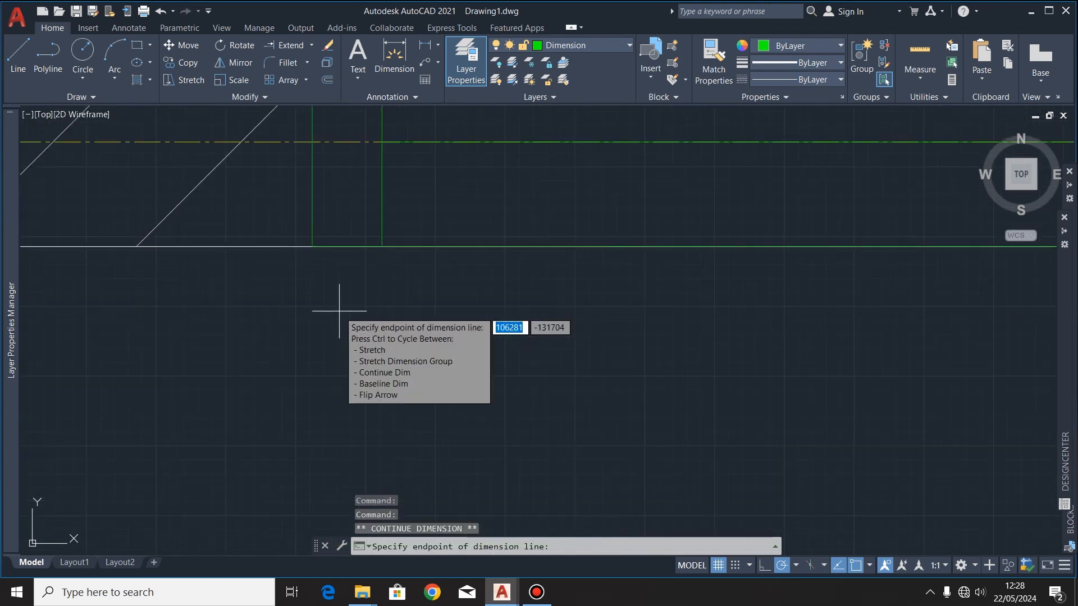
{"action": "left_click", "coordinate": [311, 246]}
{"action": "scroll", "coordinate": [481, 313], "scroll_direction": "down", "scroll_amount": 10}
{"action": "scroll", "coordinate": [377, 313], "scroll_direction": "up", "scroll_amount": 8}
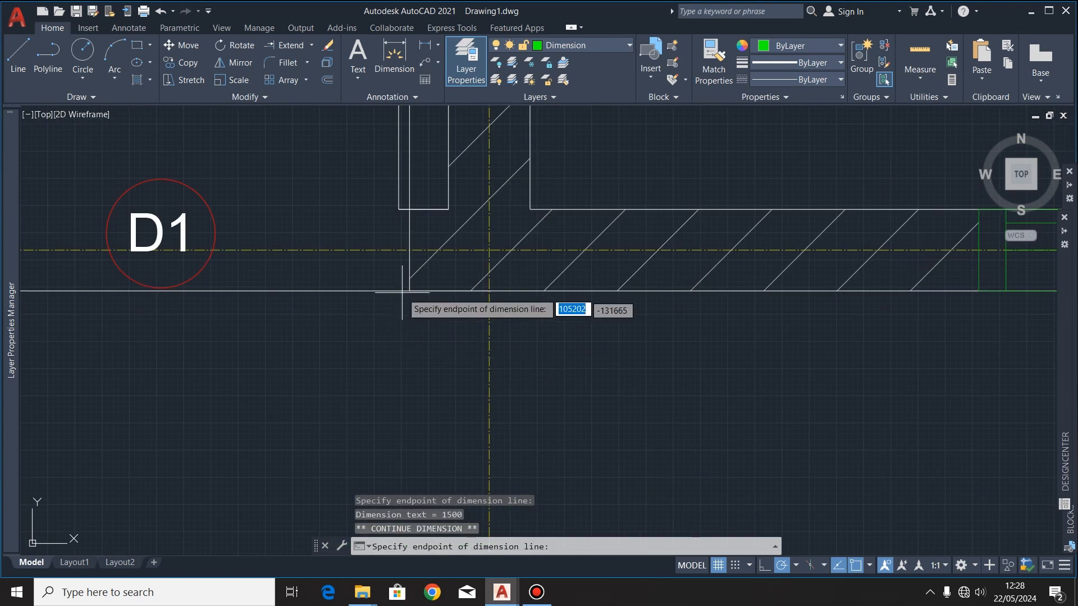
{"action": "left_click", "coordinate": [410, 291]}
Step: Continue the same chain across the D1 door opening and along the wall to the near edge of the kitchen window
{"action": "scroll", "coordinate": [410, 290], "scroll_direction": "down", "scroll_amount": 8}
{"action": "scroll", "coordinate": [519, 373], "scroll_direction": "up", "scroll_amount": 8}
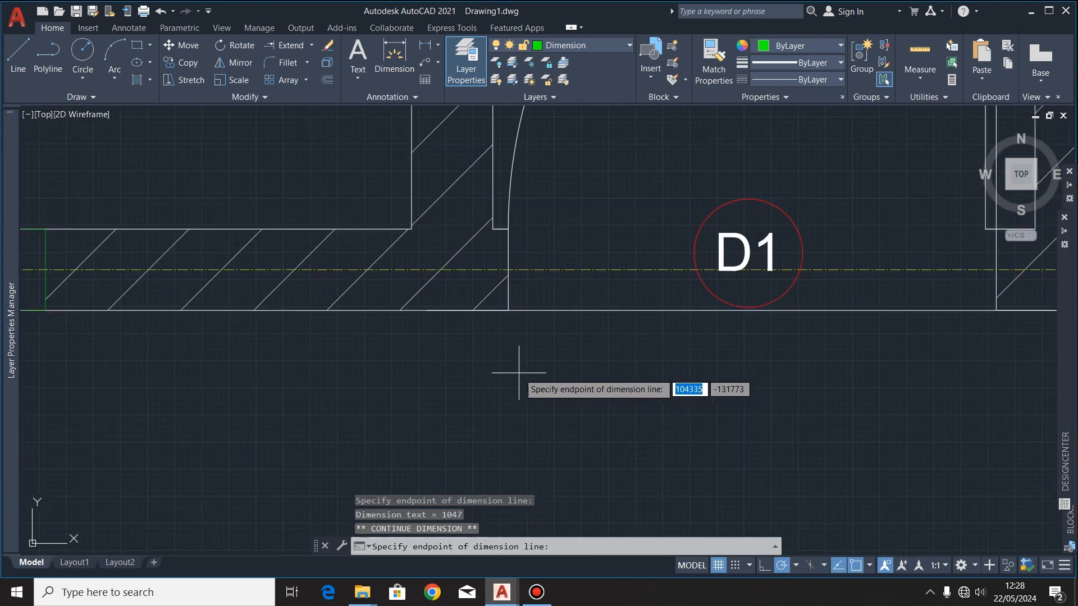
{"action": "left_click", "coordinate": [508, 309]}
{"action": "scroll", "coordinate": [510, 348], "scroll_direction": "down", "scroll_amount": 8}
{"action": "scroll", "coordinate": [511, 371], "scroll_direction": "up", "scroll_amount": 8}
{"action": "left_click", "coordinate": [514, 332]}
Step: Continue the same chain across the kitchen window W1 and on to the exterior wall corner at grid 1
{"action": "scroll", "coordinate": [613, 404], "scroll_direction": "down", "scroll_amount": 8}
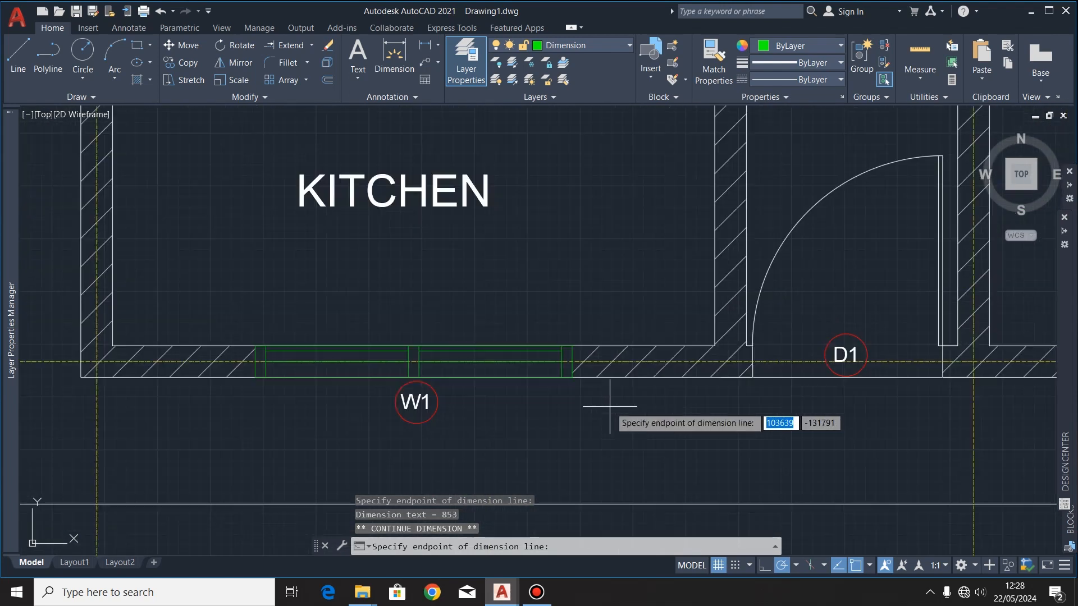
{"action": "scroll", "coordinate": [446, 361], "scroll_direction": "up", "scroll_amount": 8}
{"action": "left_click", "coordinate": [439, 358]}
{"action": "scroll", "coordinate": [477, 387], "scroll_direction": "down", "scroll_amount": 8}
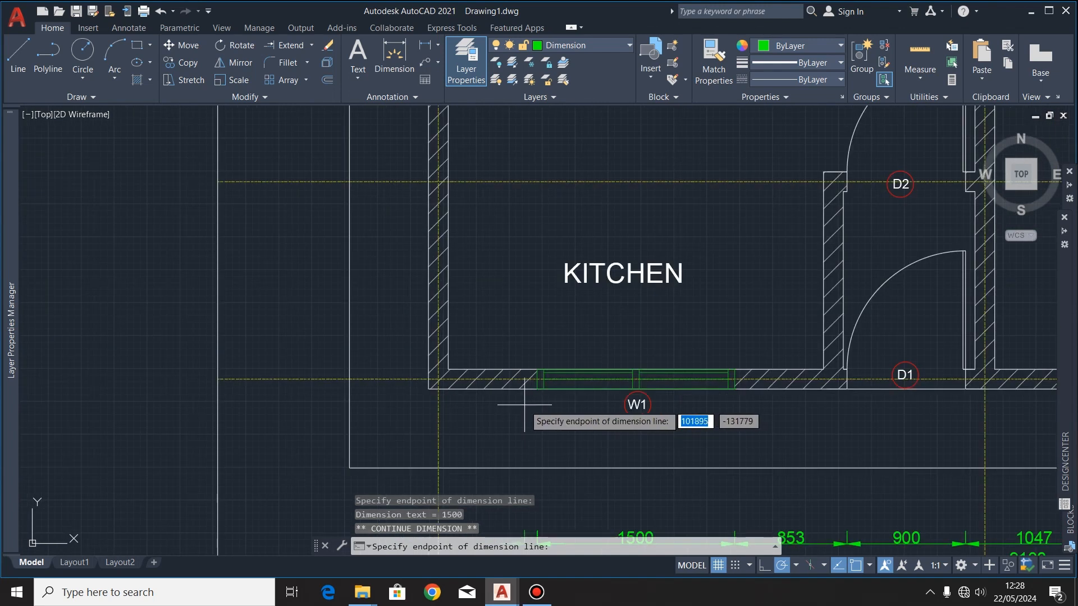
{"action": "scroll", "coordinate": [420, 404], "scroll_direction": "up", "scroll_amount": 8}
{"action": "left_click", "coordinate": [381, 371]}
{"action": "scroll", "coordinate": [382, 370], "scroll_direction": "down", "scroll_amount": 8}
{"action": "key", "text": "Escape"}
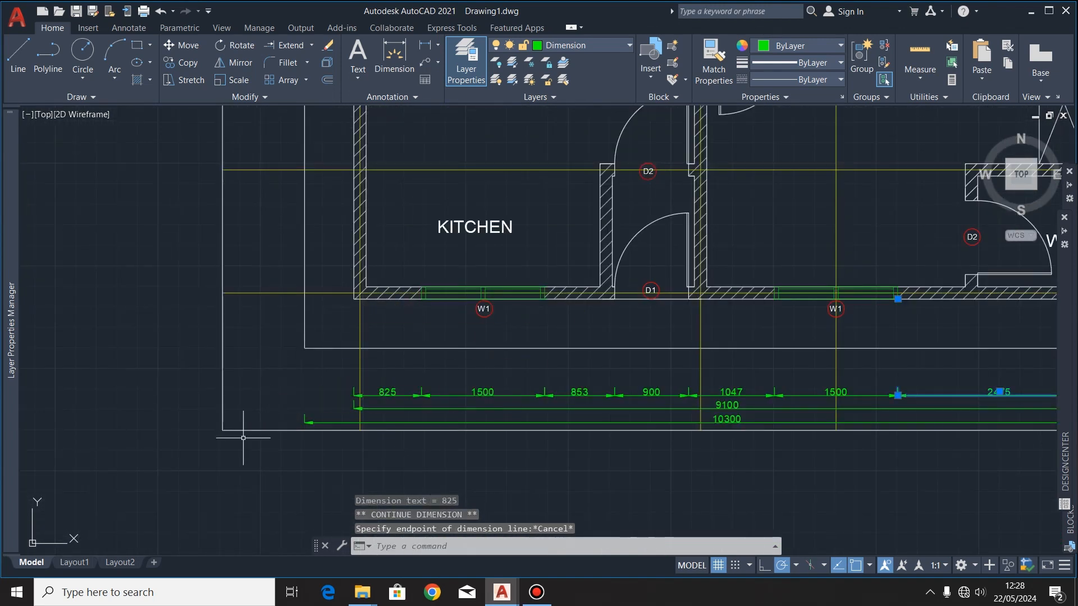
Step: Dimension the exterior wall thickness at grid 4 on the grid E side, placed above the window and door dimension chain
{"action": "scroll", "coordinate": [240, 433], "scroll_direction": "down", "scroll_amount": 3}
{"action": "scroll", "coordinate": [408, 398], "scroll_direction": "up", "scroll_amount": 6}
{"action": "scroll", "coordinate": [318, 454], "scroll_direction": "up", "scroll_amount": 4}
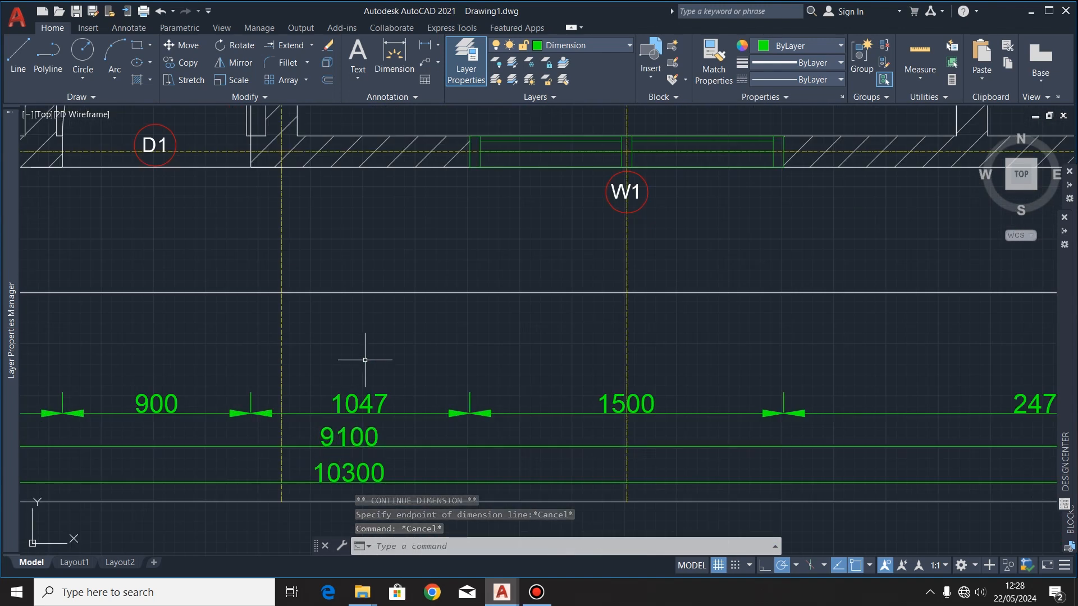
{"action": "scroll", "coordinate": [390, 354], "scroll_direction": "down", "scroll_amount": 2}
{"action": "scroll", "coordinate": [308, 398], "scroll_direction": "up", "scroll_amount": 3}
{"action": "scroll", "coordinate": [590, 376], "scroll_direction": "down", "scroll_amount": 7}
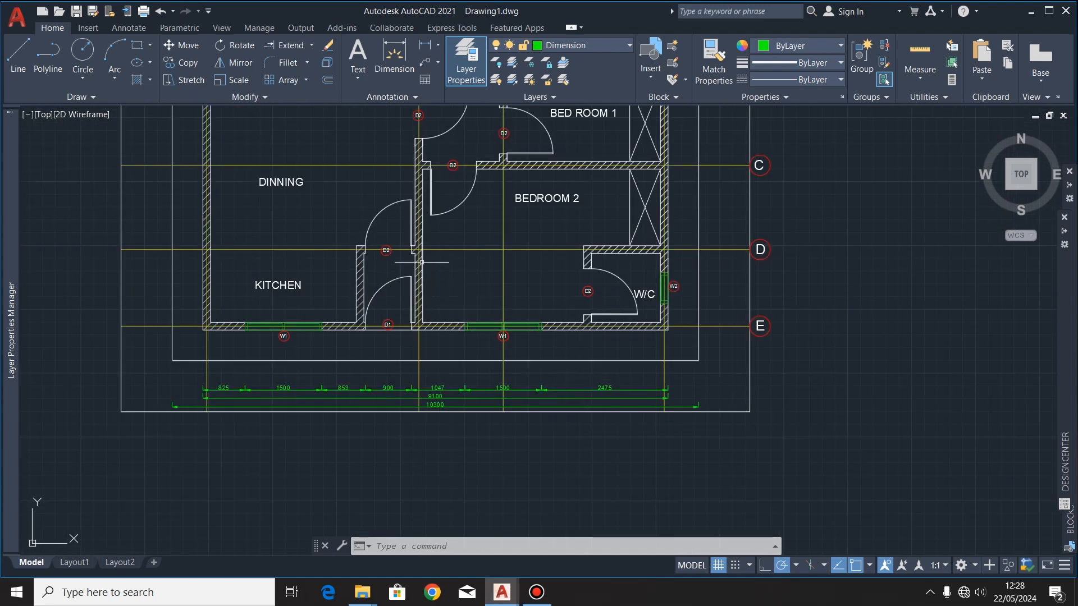
{"action": "left_click", "coordinate": [394, 56]}
{"action": "scroll", "coordinate": [696, 352], "scroll_direction": "up", "scroll_amount": 4}
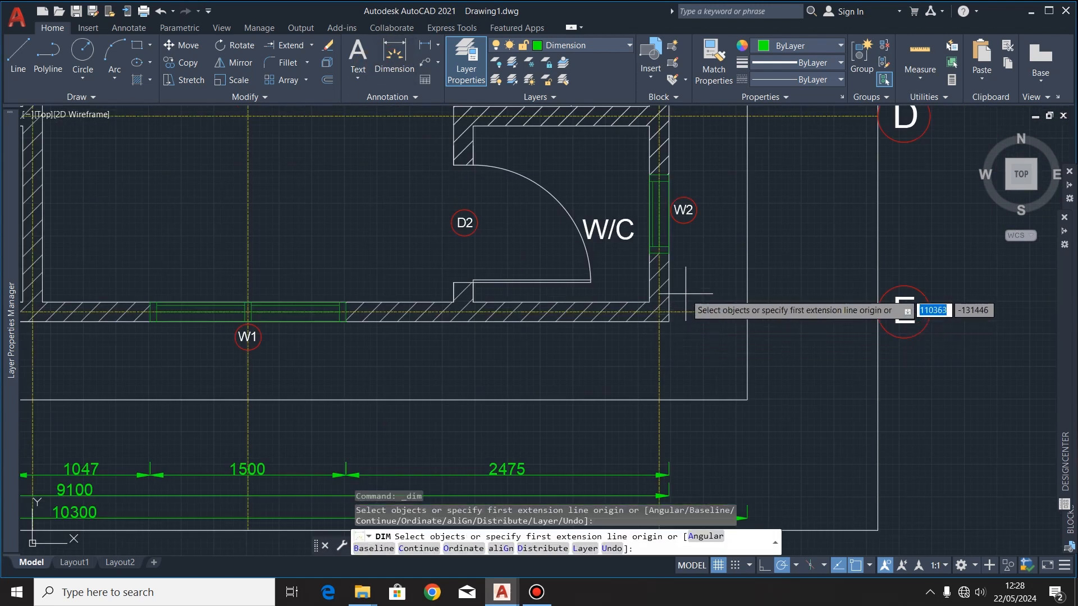
{"action": "scroll", "coordinate": [669, 303], "scroll_direction": "up", "scroll_amount": 4}
{"action": "left_click", "coordinate": [619, 323]}
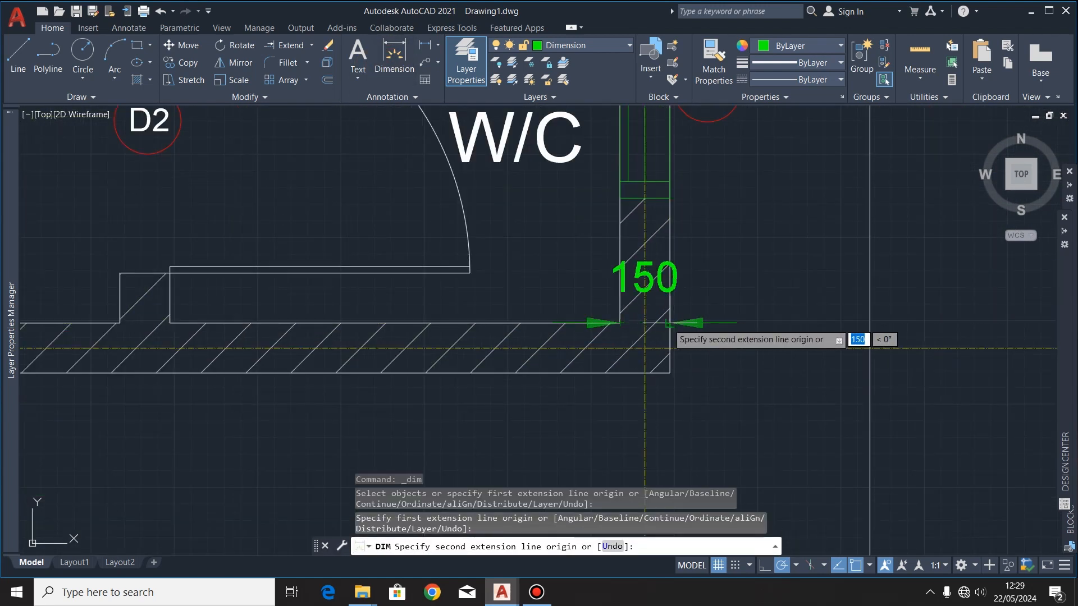
{"action": "left_click", "coordinate": [670, 323]}
{"action": "scroll", "coordinate": [631, 267], "scroll_direction": "down", "scroll_amount": 8}
{"action": "scroll", "coordinate": [630, 318], "scroll_direction": "up", "scroll_amount": 7}
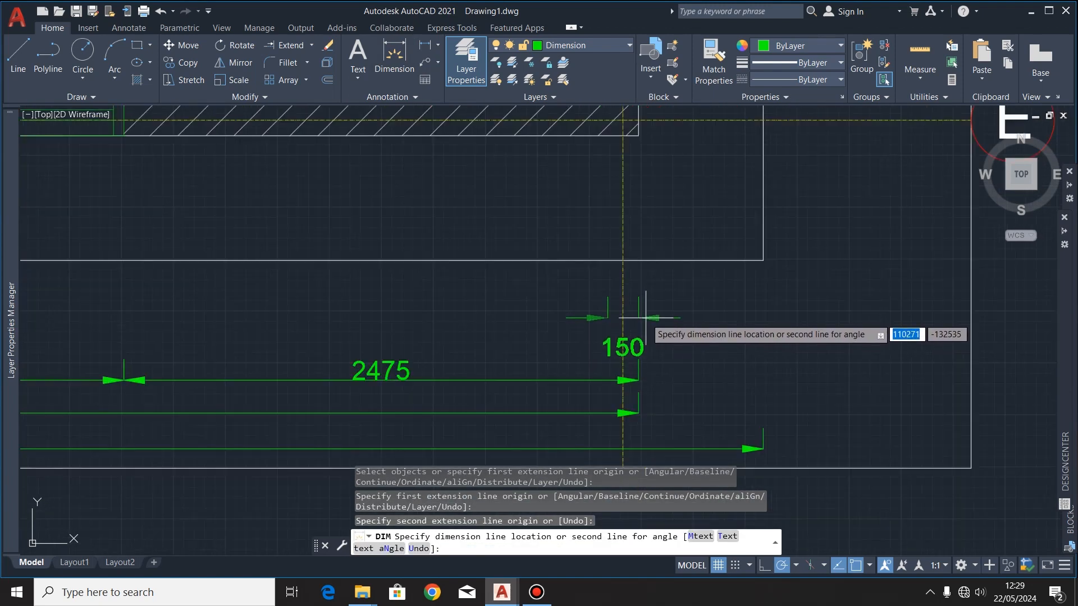
{"action": "left_click", "coordinate": [645, 317]}
{"action": "key", "text": "Escape"}
Step: Continue that wall thickness dimension across the lower W/C's interior and its partition wall next to bedroom 2
{"action": "left_click", "coordinate": [608, 319]}
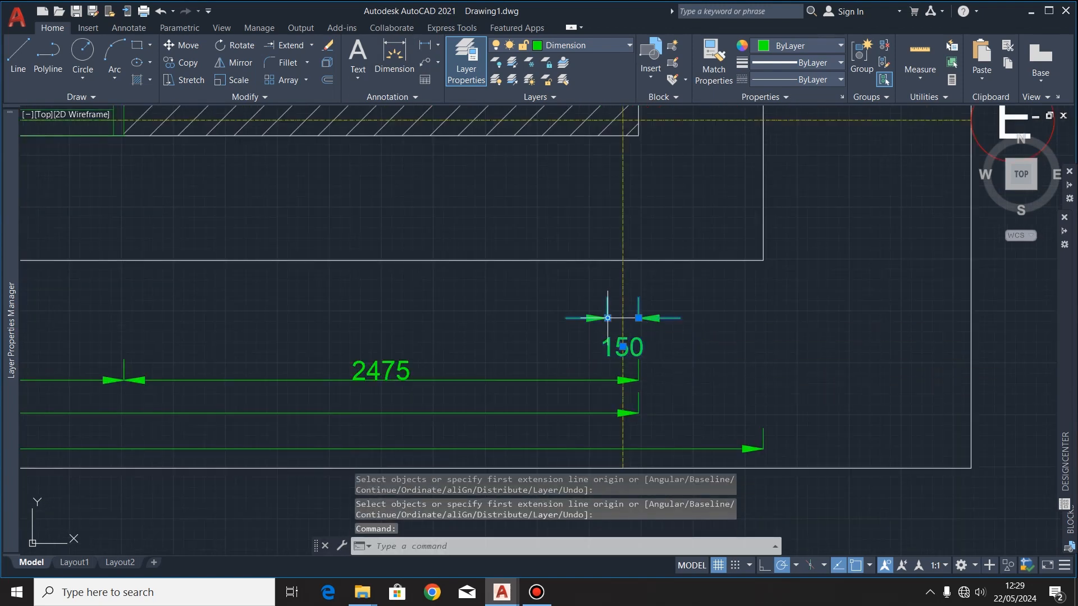
{"action": "left_click", "coordinate": [674, 366]}
{"action": "scroll", "coordinate": [606, 337], "scroll_direction": "down", "scroll_amount": 5}
{"action": "scroll", "coordinate": [603, 308], "scroll_direction": "up", "scroll_amount": 5}
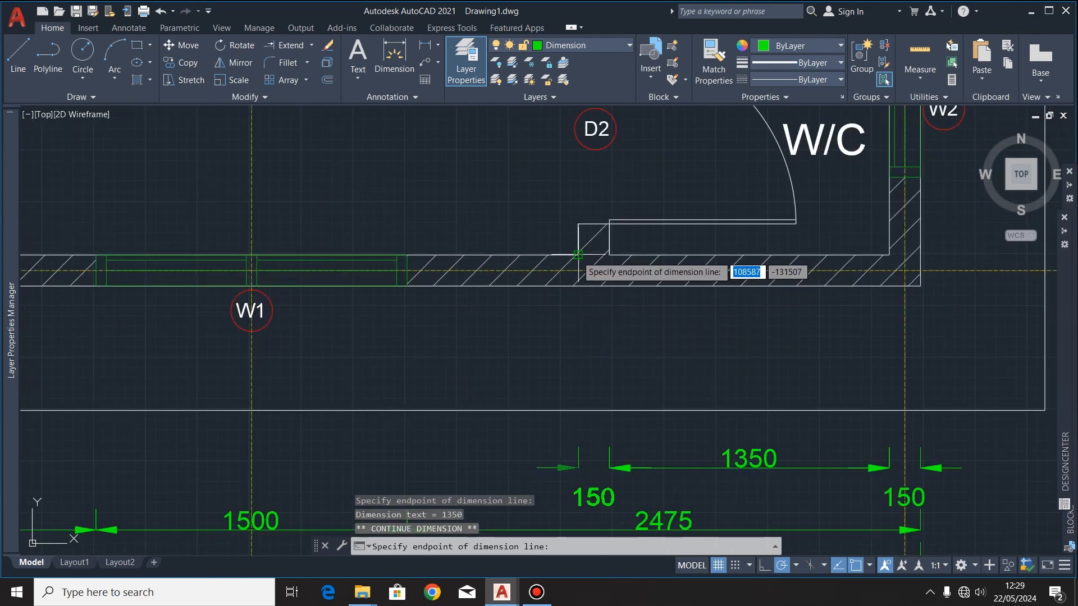
{"action": "scroll", "coordinate": [525, 279], "scroll_direction": "down", "scroll_amount": 5}
Step: Continue the same chain across bedroom 2, the wall at grid 2 and the passage behind door D1
{"action": "scroll", "coordinate": [541, 325], "scroll_direction": "up", "scroll_amount": 6}
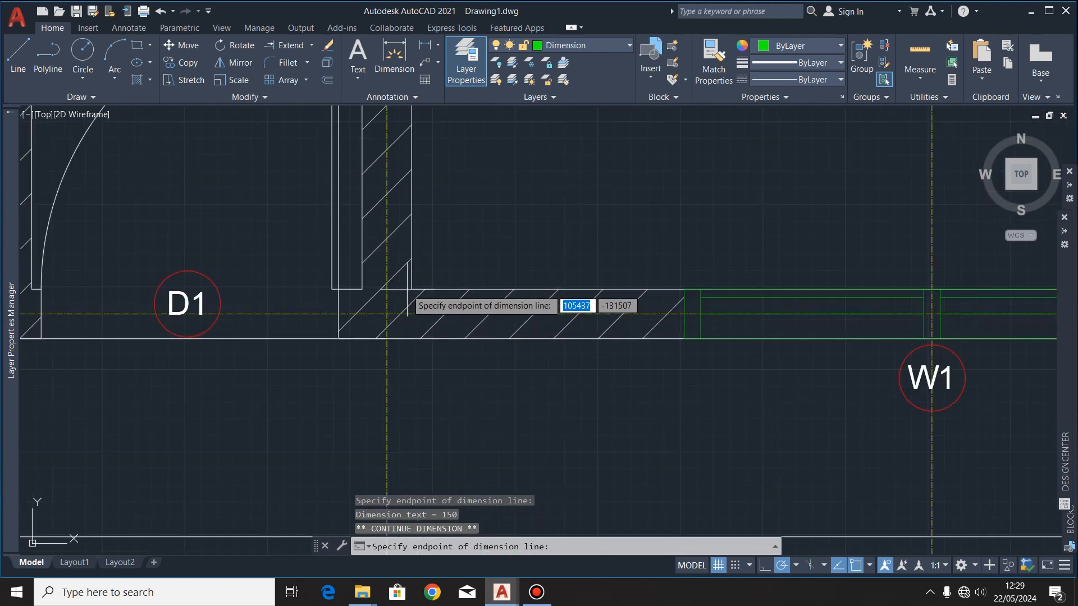
{"action": "scroll", "coordinate": [529, 313], "scroll_direction": "up", "scroll_amount": 4}
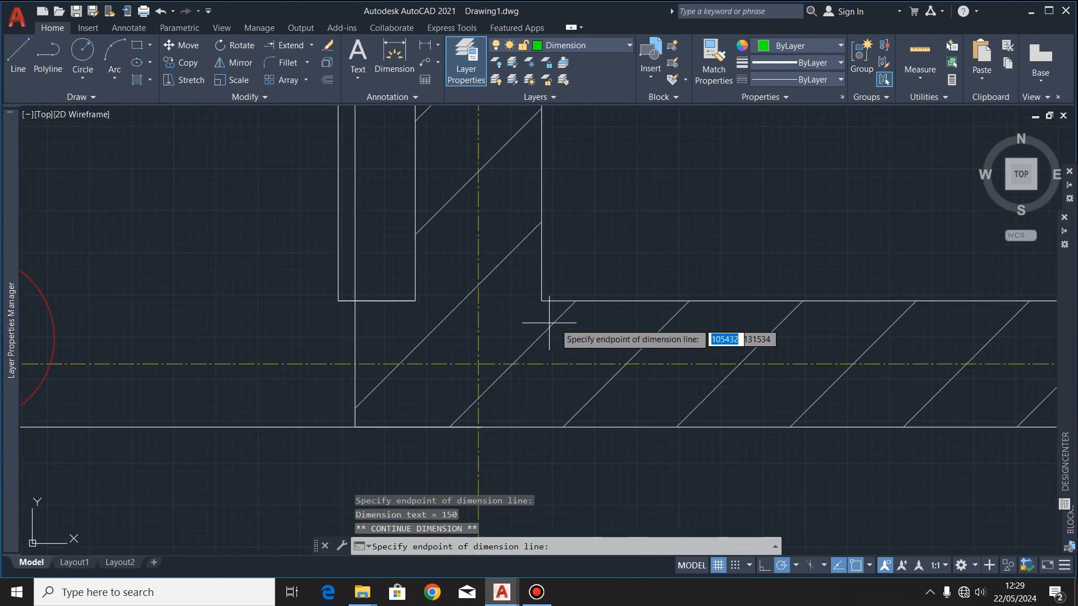
{"action": "scroll", "coordinate": [549, 323], "scroll_direction": "down", "scroll_amount": 5}
{"action": "scroll", "coordinate": [520, 361], "scroll_direction": "up", "scroll_amount": 5}
{"action": "scroll", "coordinate": [618, 361], "scroll_direction": "down", "scroll_amount": 5}
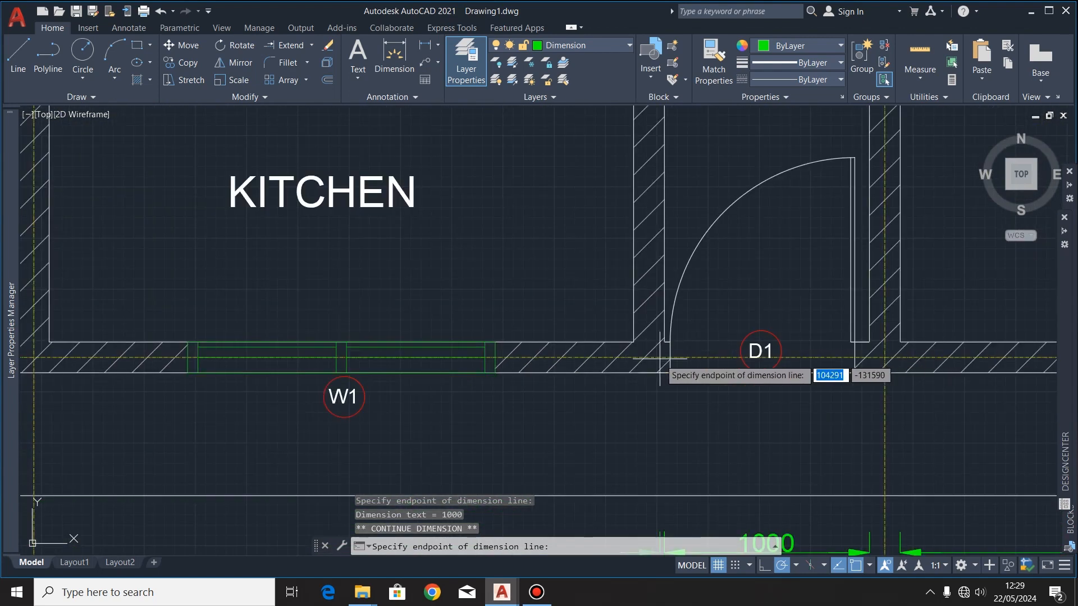
Step: Continue the same chain across the kitchen partition, the kitchen's interior and the exterior wall at grid 1
{"action": "scroll", "coordinate": [633, 354], "scroll_direction": "up", "scroll_amount": 6}
{"action": "scroll", "coordinate": [702, 334], "scroll_direction": "down", "scroll_amount": 3}
{"action": "scroll", "coordinate": [674, 336], "scroll_direction": "down", "scroll_amount": 5}
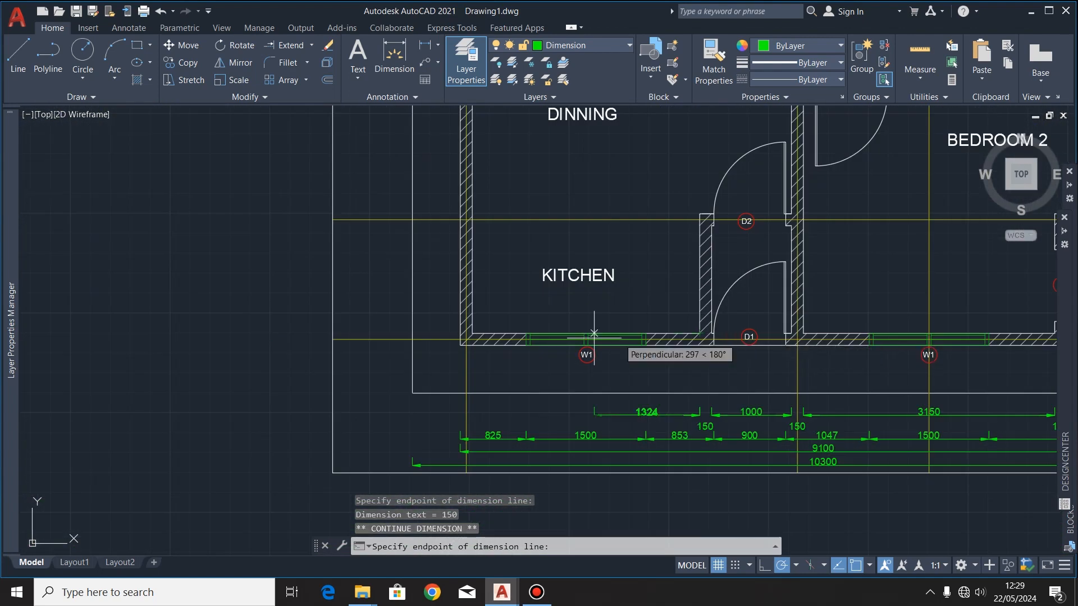
{"action": "scroll", "coordinate": [500, 353], "scroll_direction": "up", "scroll_amount": 6}
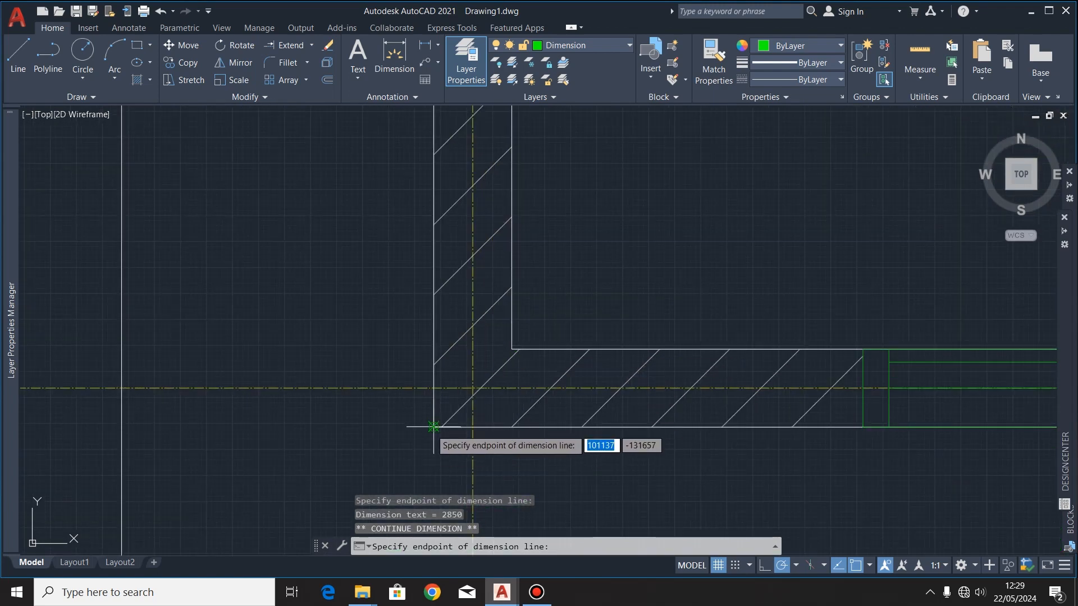
{"action": "scroll", "coordinate": [384, 267], "scroll_direction": "down", "scroll_amount": 8}
{"action": "key", "text": "Escape"}
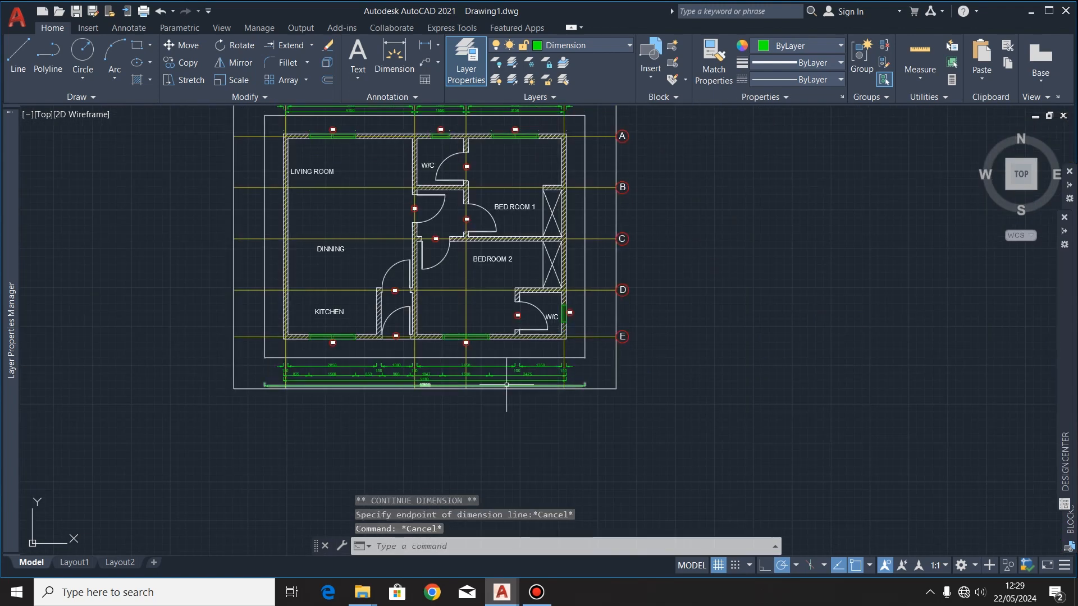
Step: Dimension the spacing between grids 4 and 3 on the grid E side, placed above the room and wall thickness chain
{"action": "scroll", "coordinate": [530, 357], "scroll_direction": "up", "scroll_amount": 5}
{"action": "key", "text": "Return"}
{"action": "scroll", "coordinate": [648, 359], "scroll_direction": "up", "scroll_amount": 6}
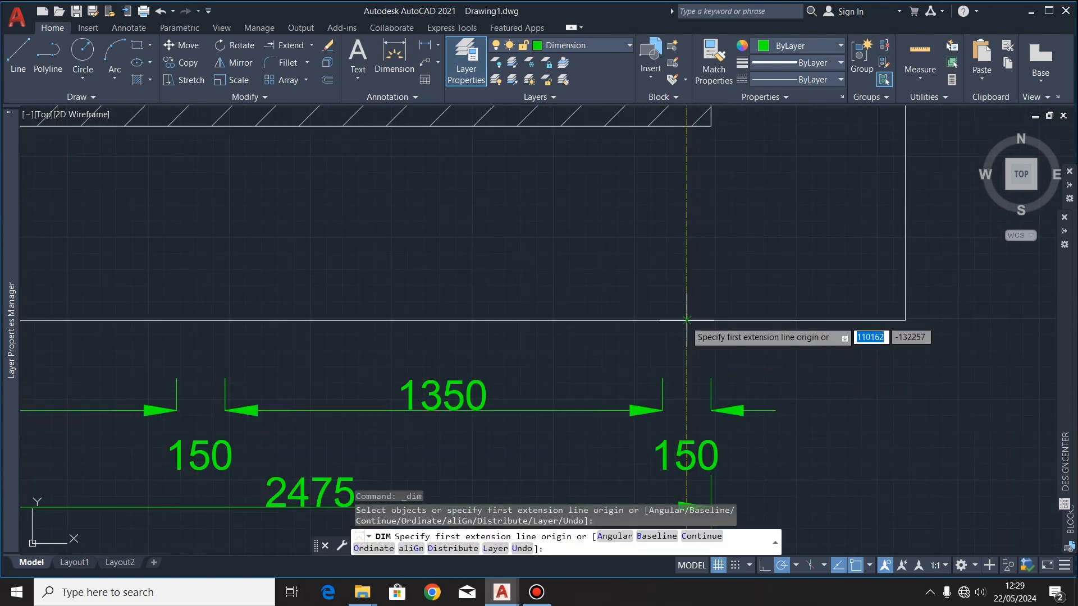
{"action": "left_click", "coordinate": [686, 320]}
{"action": "scroll", "coordinate": [705, 356], "scroll_direction": "down", "scroll_amount": 4}
{"action": "scroll", "coordinate": [455, 350], "scroll_direction": "up", "scroll_amount": 7}
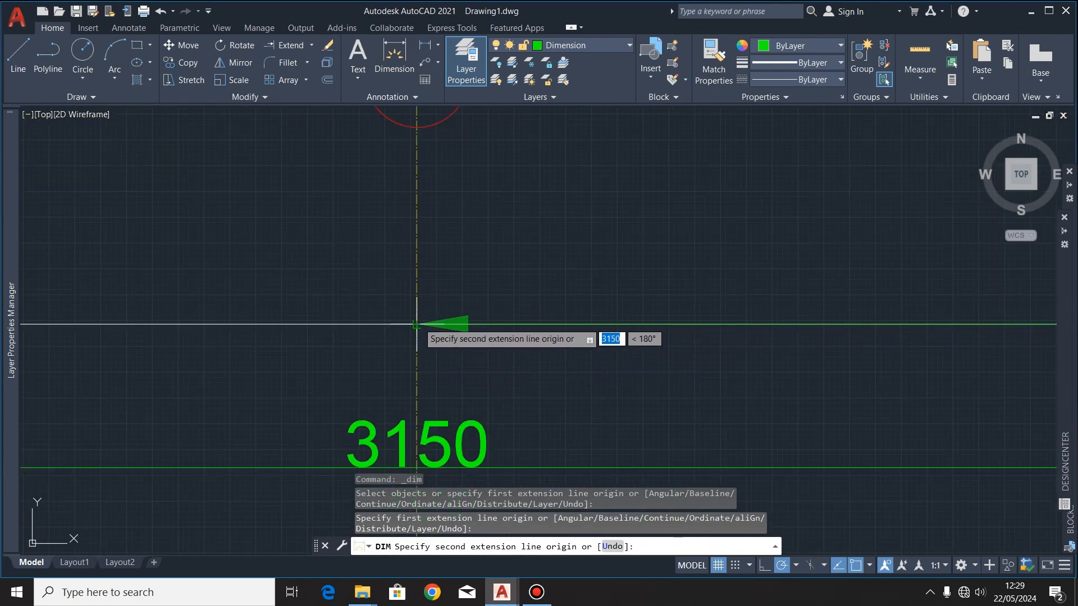
{"action": "left_click", "coordinate": [416, 325]}
{"action": "scroll", "coordinate": [427, 348], "scroll_direction": "down", "scroll_amount": 6}
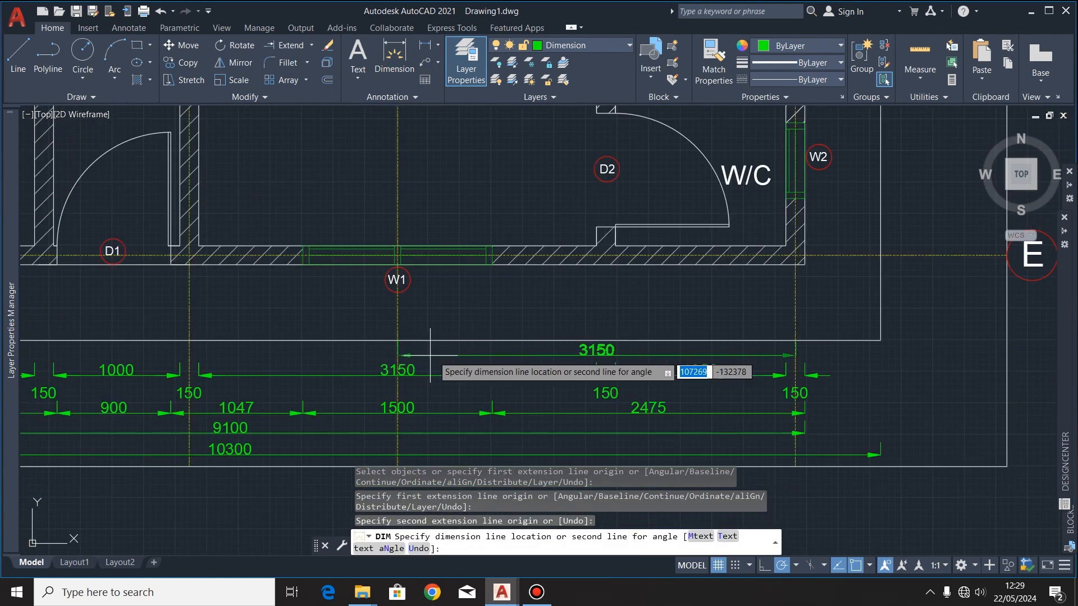
{"action": "left_click", "coordinate": [487, 357]}
{"action": "scroll", "coordinate": [618, 370], "scroll_direction": "up", "scroll_amount": 8}
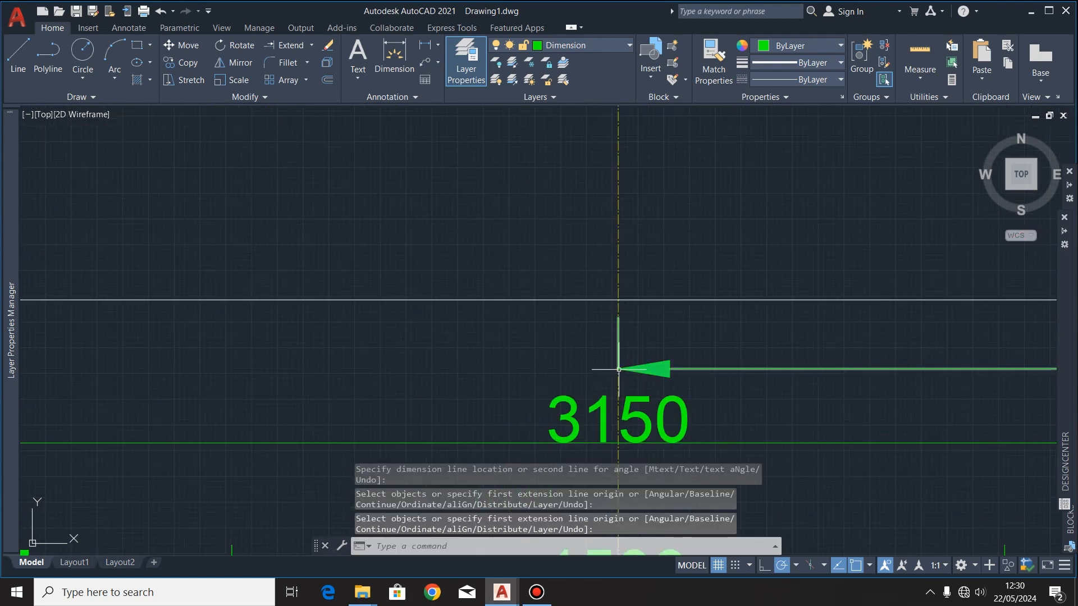
{"action": "key", "text": "Escape"}
Step: Continue the grid spacing dimension from grid 3 to grid 2
{"action": "left_click", "coordinate": [618, 370]}
{"action": "mouse_move", "coordinate": [619, 372]}
{"action": "left_click", "coordinate": [657, 405]}
{"action": "scroll", "coordinate": [505, 361], "scroll_direction": "down", "scroll_amount": 6}
{"action": "scroll", "coordinate": [491, 351], "scroll_direction": "up", "scroll_amount": 6}
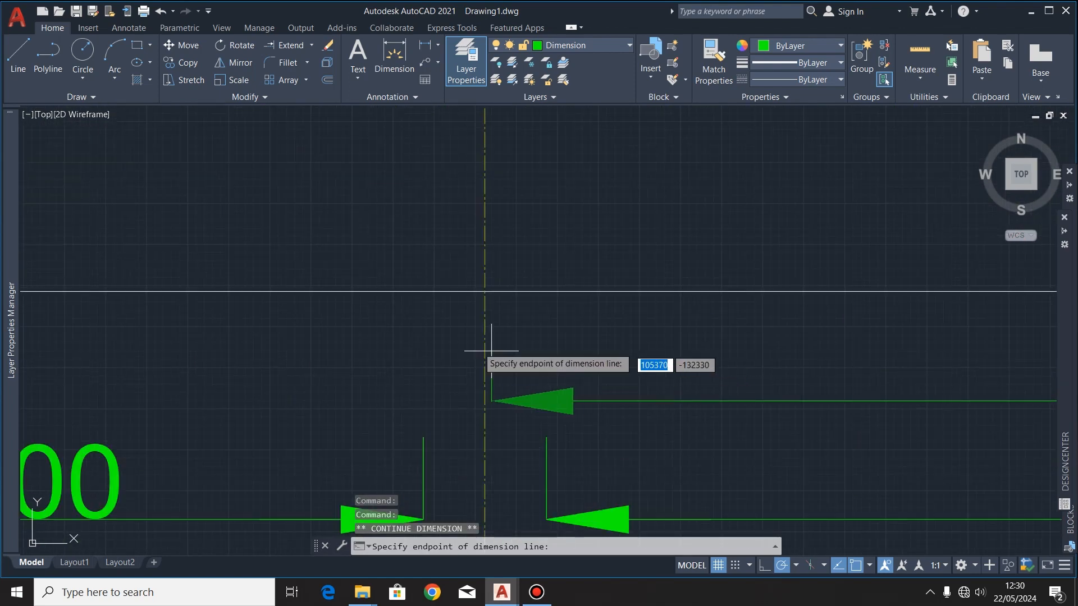
{"action": "left_click", "coordinate": [485, 290]}
Step: Continue the grid spacing dimension from grid 2 to grid 1 and end the chain
{"action": "scroll", "coordinate": [498, 360], "scroll_direction": "down", "scroll_amount": 6}
{"action": "scroll", "coordinate": [573, 341], "scroll_direction": "up", "scroll_amount": 4}
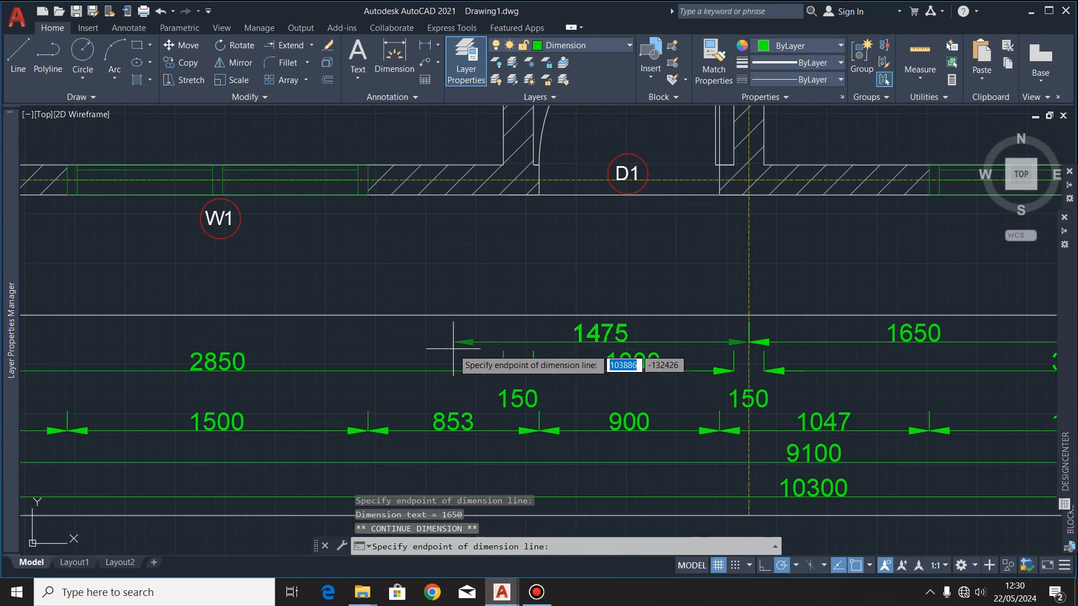
{"action": "scroll", "coordinate": [393, 334], "scroll_direction": "up", "scroll_amount": 5}
{"action": "left_click", "coordinate": [397, 337]}
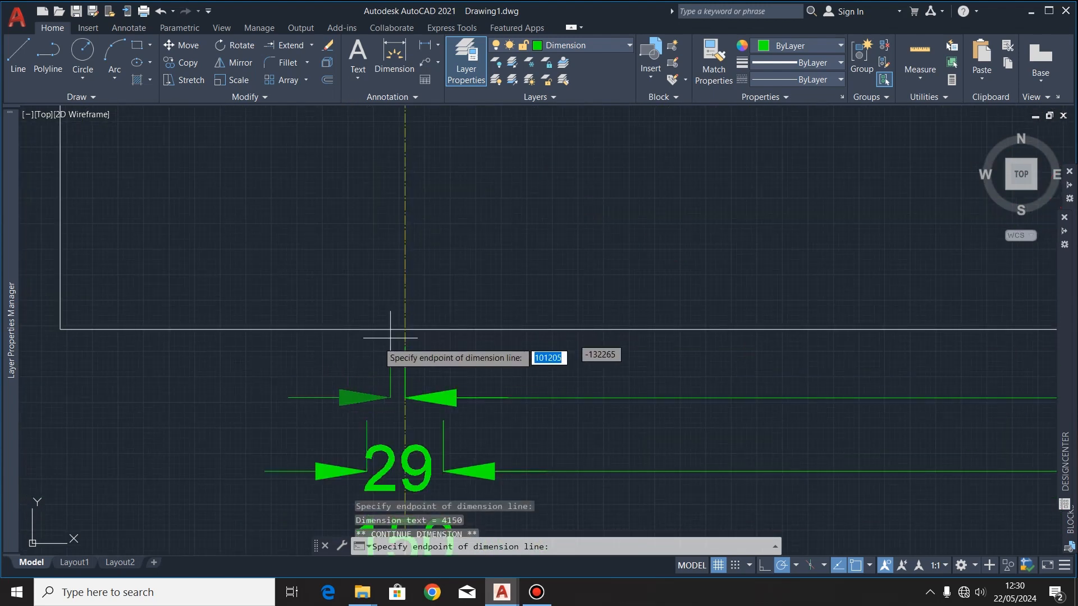
{"action": "scroll", "coordinate": [191, 352], "scroll_direction": "down", "scroll_amount": 4}
{"action": "key", "text": "Escape"}
{"action": "key", "text": "Escape"}
Step: Check the dimension chains along the grid E side of the plan
{"action": "scroll", "coordinate": [192, 351], "scroll_direction": "down", "scroll_amount": 5}
{"action": "scroll", "coordinate": [535, 369], "scroll_direction": "up", "scroll_amount": 7}
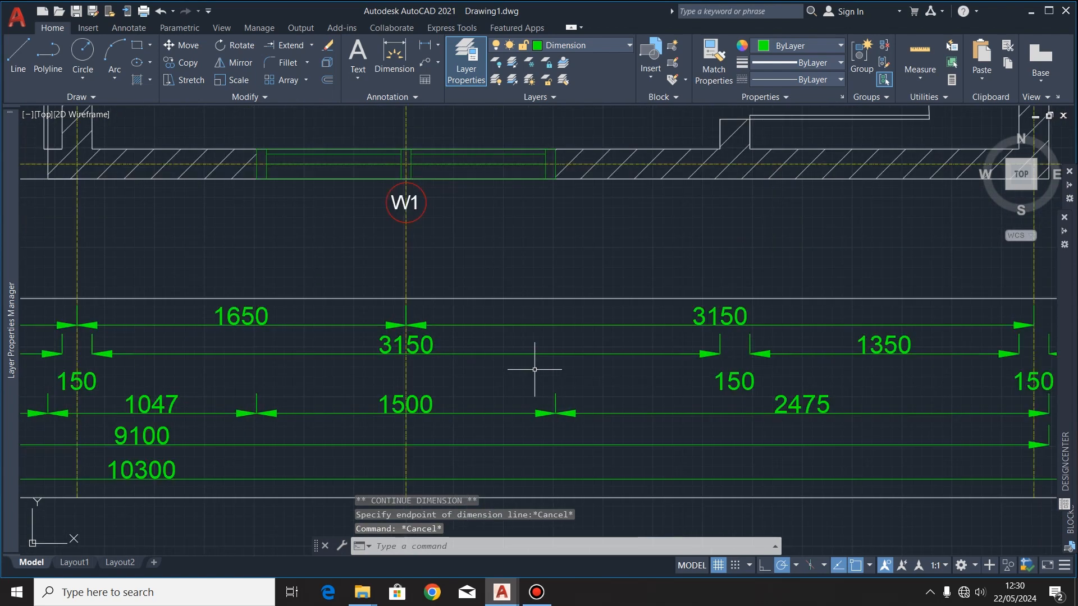
{"action": "scroll", "coordinate": [513, 369], "scroll_direction": "down", "scroll_amount": 5}
{"action": "scroll", "coordinate": [483, 359], "scroll_direction": "up", "scroll_amount": 5}
{"action": "scroll", "coordinate": [460, 362], "scroll_direction": "down", "scroll_amount": 2}
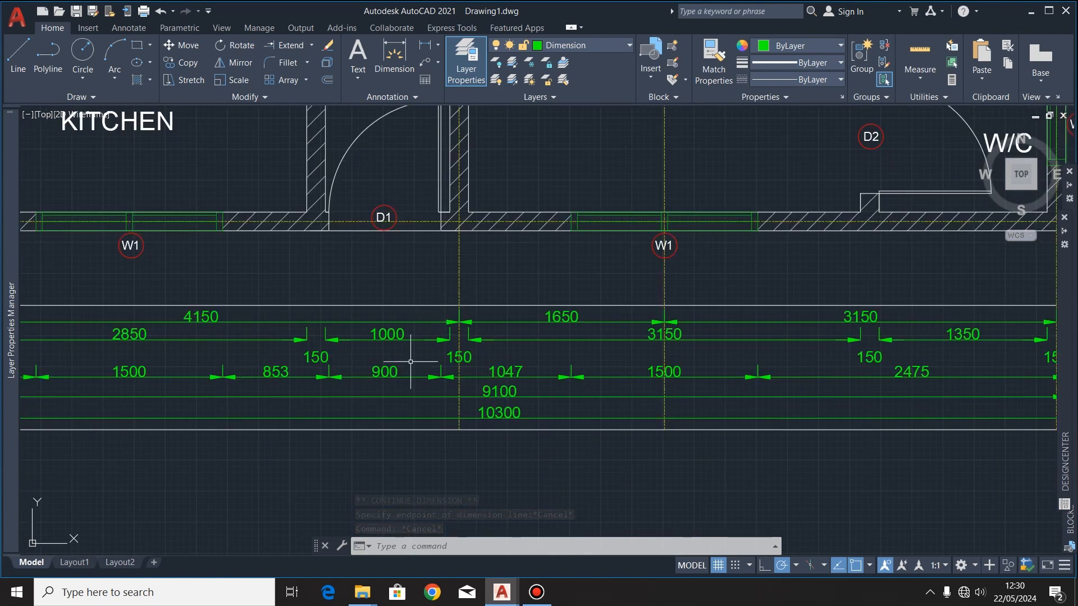
{"action": "scroll", "coordinate": [410, 372], "scroll_direction": "up", "scroll_amount": 2}
{"action": "scroll", "coordinate": [392, 369], "scroll_direction": "down", "scroll_amount": 7}
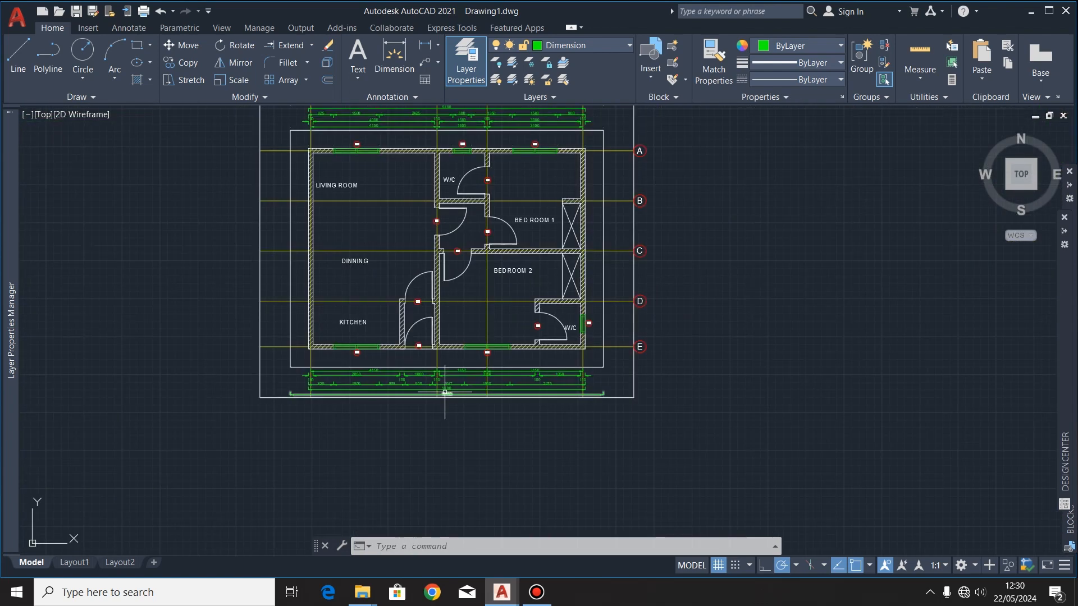
Step: Dimension the full length of the outline around the walls on the grid 4 side, placed just inside the grid letter bubbles
{"action": "scroll", "coordinate": [598, 202], "scroll_direction": "up", "scroll_amount": 2}
{"action": "scroll", "coordinate": [598, 202], "scroll_direction": "up", "scroll_amount": 2}
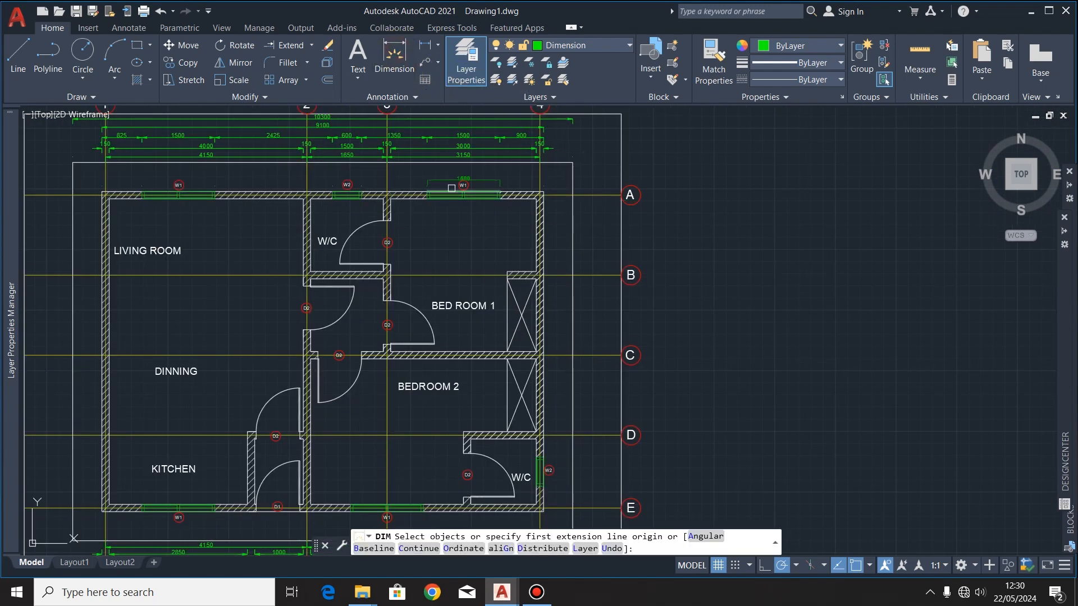
{"action": "left_click", "coordinate": [573, 306]}
{"action": "scroll", "coordinate": [584, 348], "scroll_direction": "down", "scroll_amount": 2}
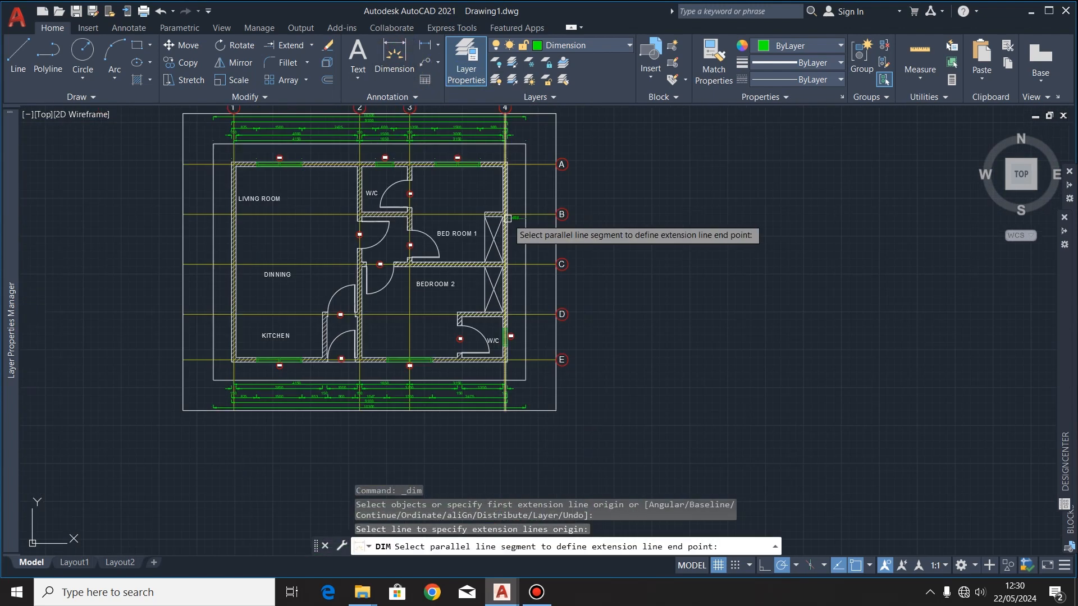
{"action": "scroll", "coordinate": [538, 281], "scroll_direction": "up", "scroll_amount": 2}
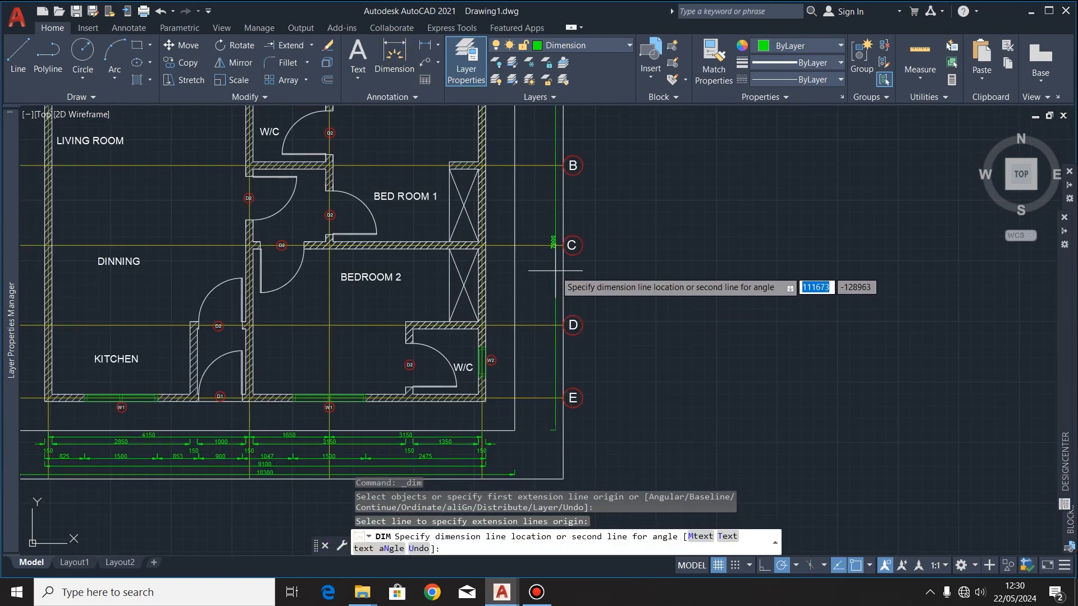
{"action": "left_click", "coordinate": [556, 271]}
Step: Dimension the full length of the exterior wall along grid 4, placed just inside the outline's overall dimension
{"action": "scroll", "coordinate": [541, 213], "scroll_direction": "down", "scroll_amount": 2}
{"action": "scroll", "coordinate": [505, 239], "scroll_direction": "up", "scroll_amount": 4}
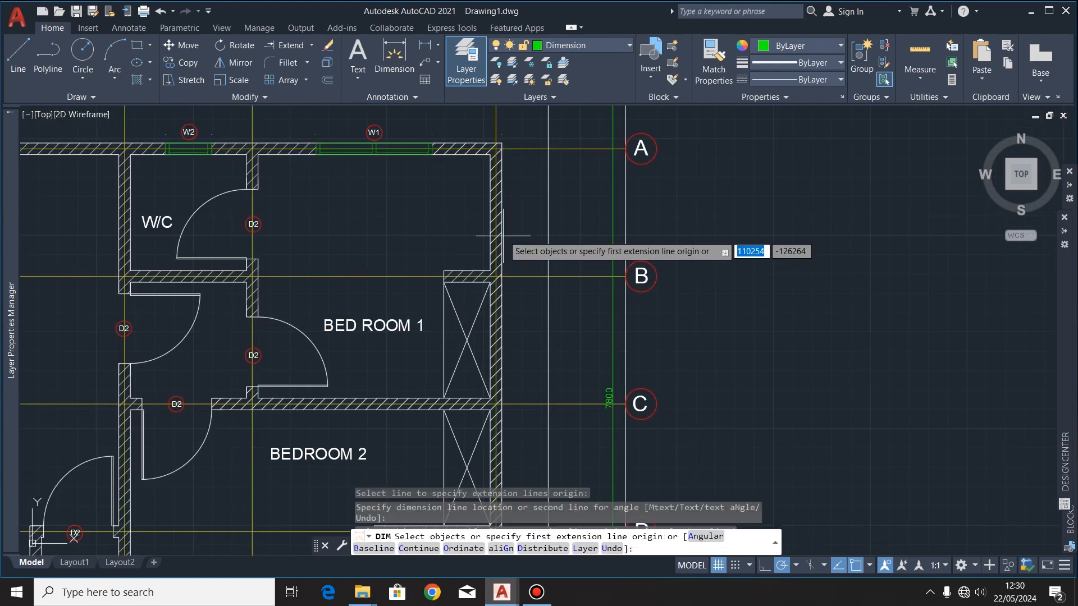
{"action": "left_click", "coordinate": [503, 235]}
{"action": "scroll", "coordinate": [587, 297], "scroll_direction": "down", "scroll_amount": 2}
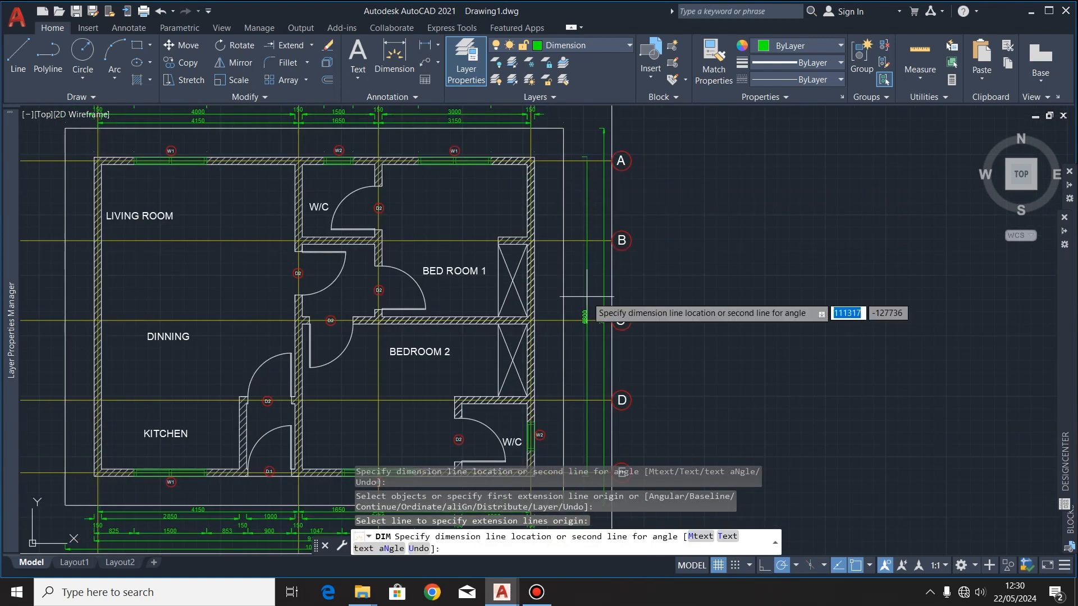
{"action": "scroll", "coordinate": [587, 296], "scroll_direction": "up", "scroll_amount": 4}
{"action": "left_click", "coordinate": [604, 330]}
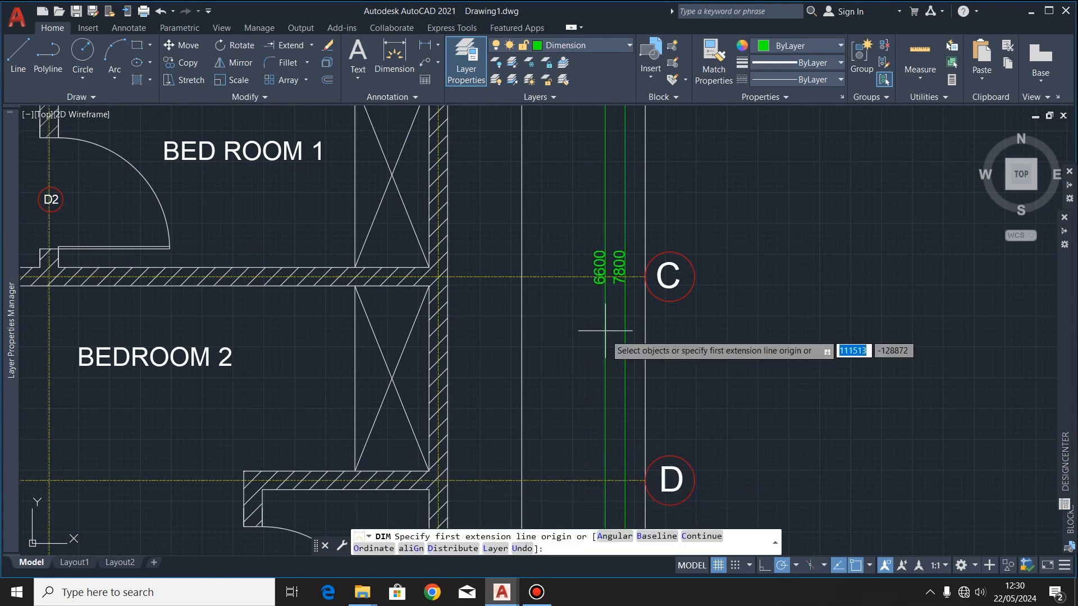
Step: Dimension from the exterior wall corner at grid A to the near edge of window W2, placed just inside the overall wall dimension
{"action": "scroll", "coordinate": [584, 322], "scroll_direction": "down", "scroll_amount": 3}
{"action": "scroll", "coordinate": [548, 293], "scroll_direction": "up", "scroll_amount": 10}
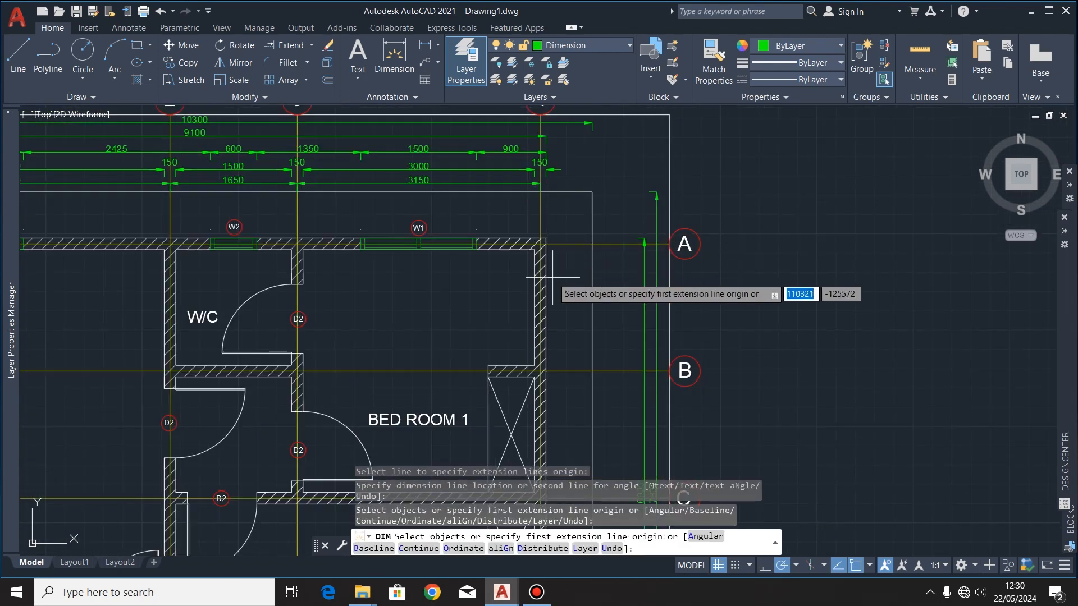
{"action": "left_click", "coordinate": [515, 198]}
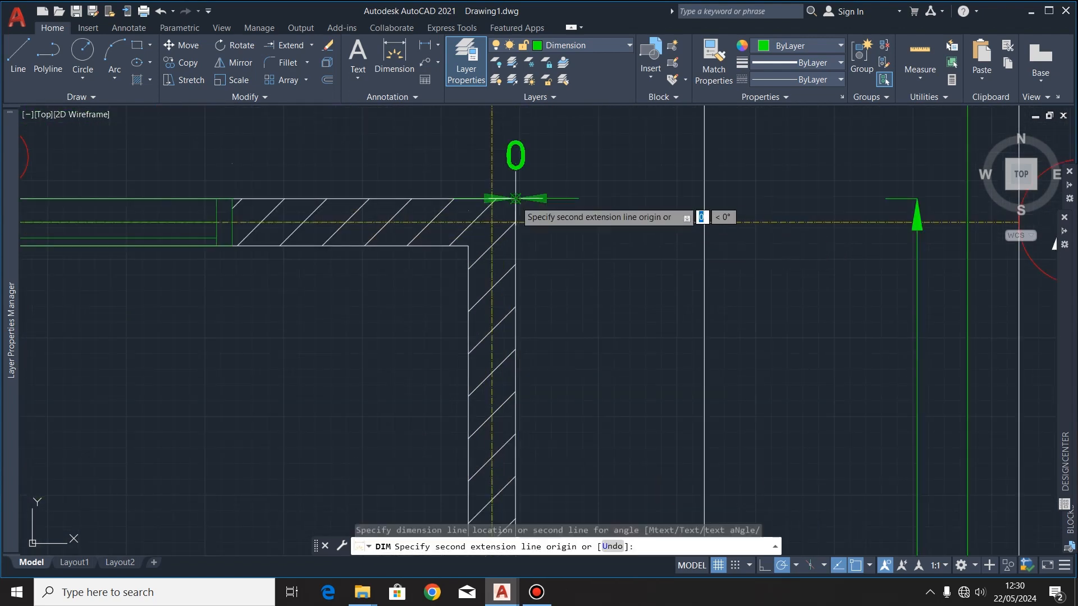
{"action": "scroll", "coordinate": [516, 224], "scroll_direction": "down", "scroll_amount": 8}
{"action": "scroll", "coordinate": [522, 340], "scroll_direction": "up", "scroll_amount": 8}
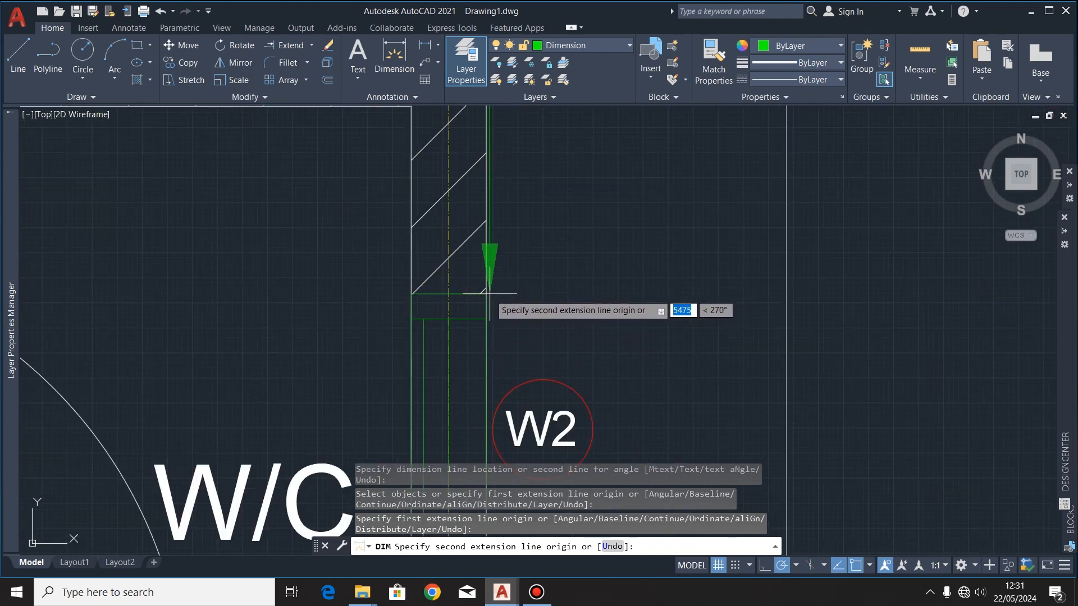
{"action": "scroll", "coordinate": [488, 293], "scroll_direction": "up", "scroll_amount": 6}
{"action": "left_click", "coordinate": [474, 282]}
{"action": "scroll", "coordinate": [481, 336], "scroll_direction": "down", "scroll_amount": 8}
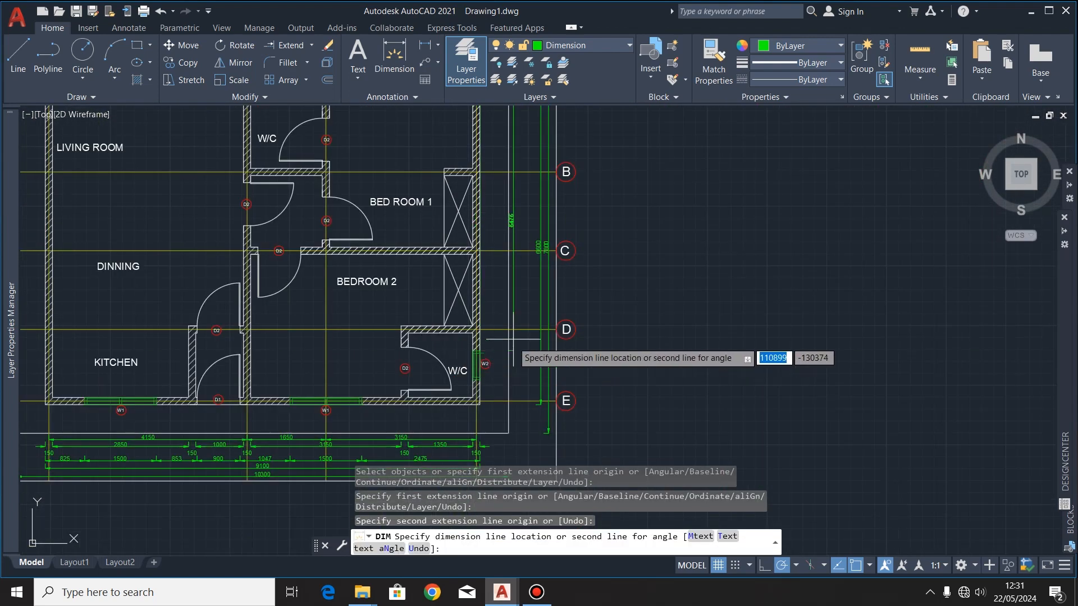
{"action": "scroll", "coordinate": [517, 283], "scroll_direction": "up", "scroll_amount": 2}
{"action": "scroll", "coordinate": [517, 282], "scroll_direction": "down", "scroll_amount": 2}
{"action": "scroll", "coordinate": [521, 312], "scroll_direction": "up", "scroll_amount": 2}
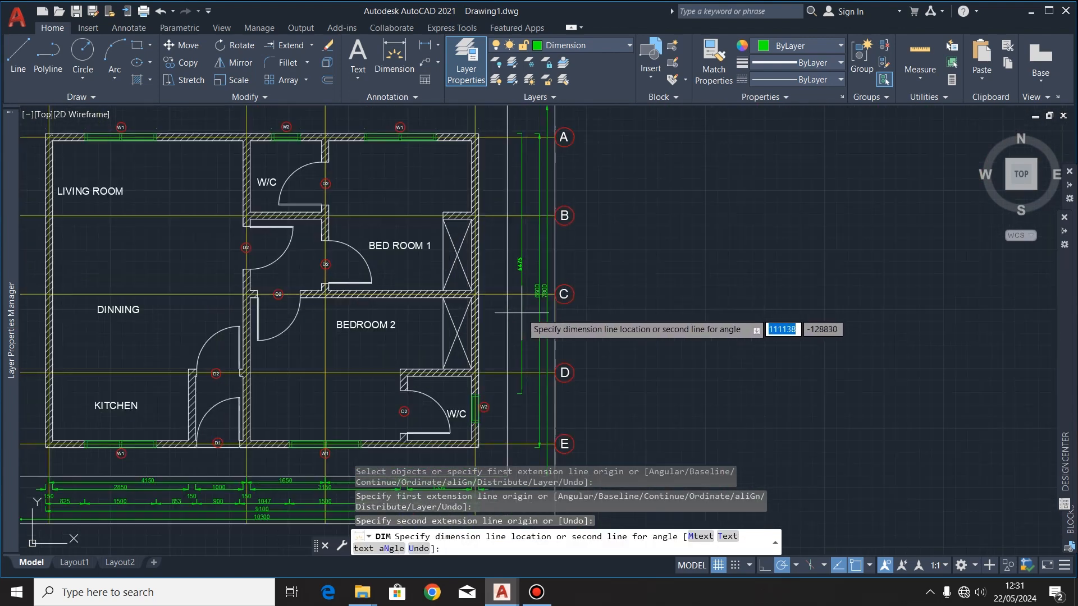
{"action": "scroll", "coordinate": [529, 292], "scroll_direction": "up", "scroll_amount": 9}
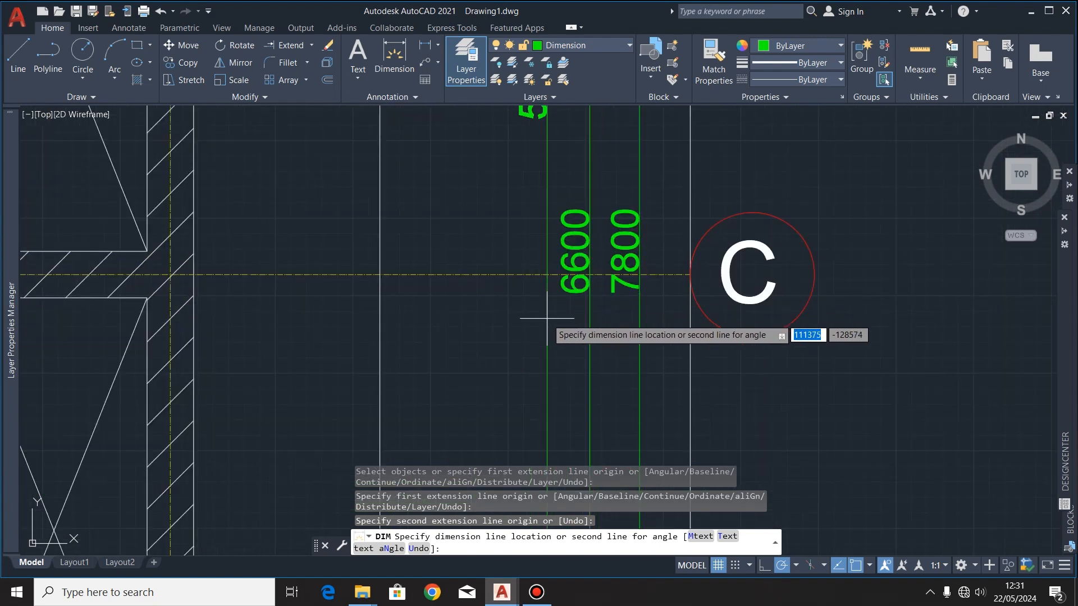
{"action": "left_click", "coordinate": [549, 320]}
{"action": "scroll", "coordinate": [550, 333], "scroll_direction": "down", "scroll_amount": 13}
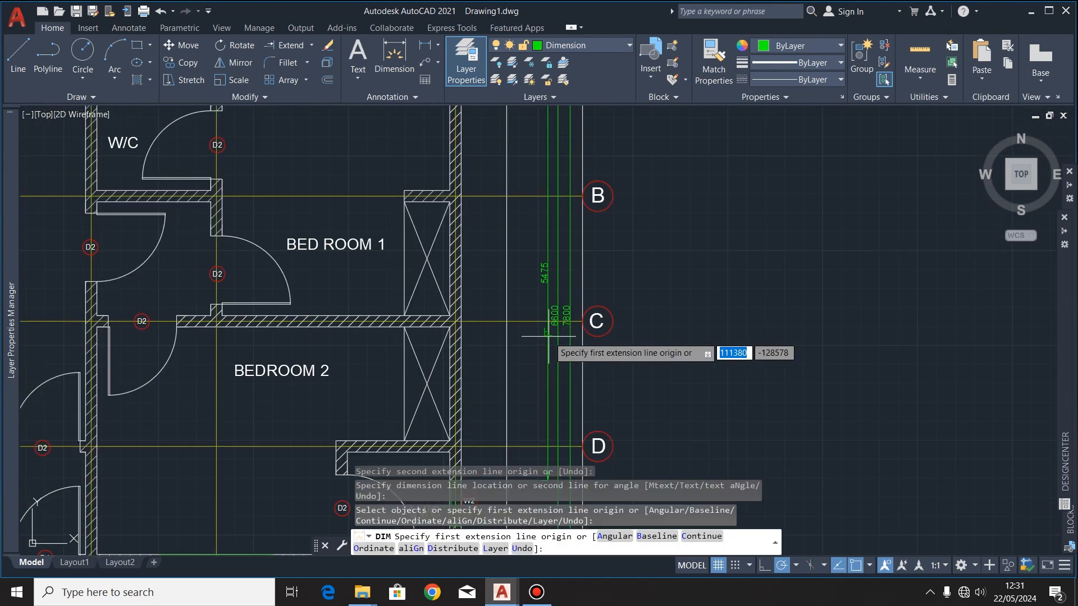
{"action": "scroll", "coordinate": [532, 310], "scroll_direction": "up", "scroll_amount": 7}
{"action": "scroll", "coordinate": [549, 228], "scroll_direction": "up", "scroll_amount": 4}
{"action": "key", "text": "Return"}
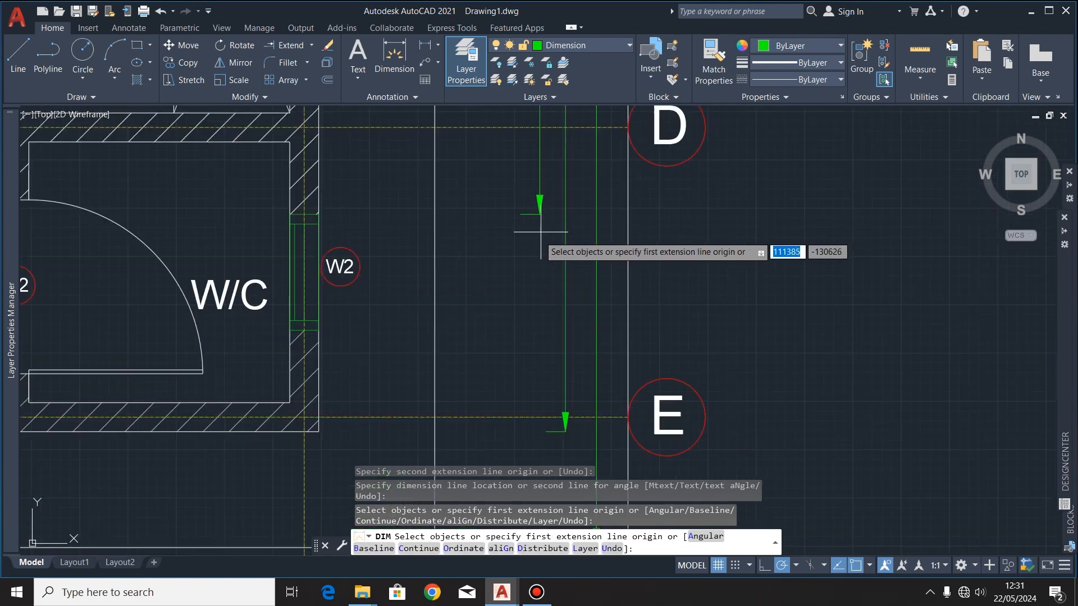
{"action": "key", "text": "Return"}
Step: Continue that dimension across window W2 and on to the exterior wall corner at grid E, ending the chain
{"action": "left_click", "coordinate": [540, 214]}
{"action": "mouse_move", "coordinate": [540, 214]}
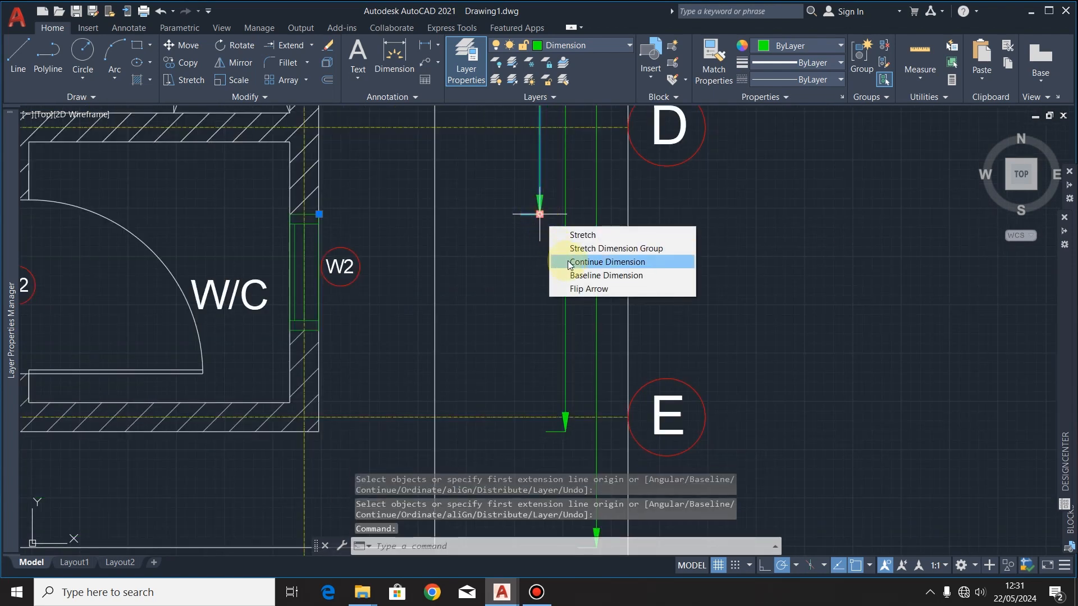
{"action": "left_click", "coordinate": [569, 262]}
{"action": "scroll", "coordinate": [457, 294], "scroll_direction": "down", "scroll_amount": 5}
{"action": "scroll", "coordinate": [445, 284], "scroll_direction": "up", "scroll_amount": 8}
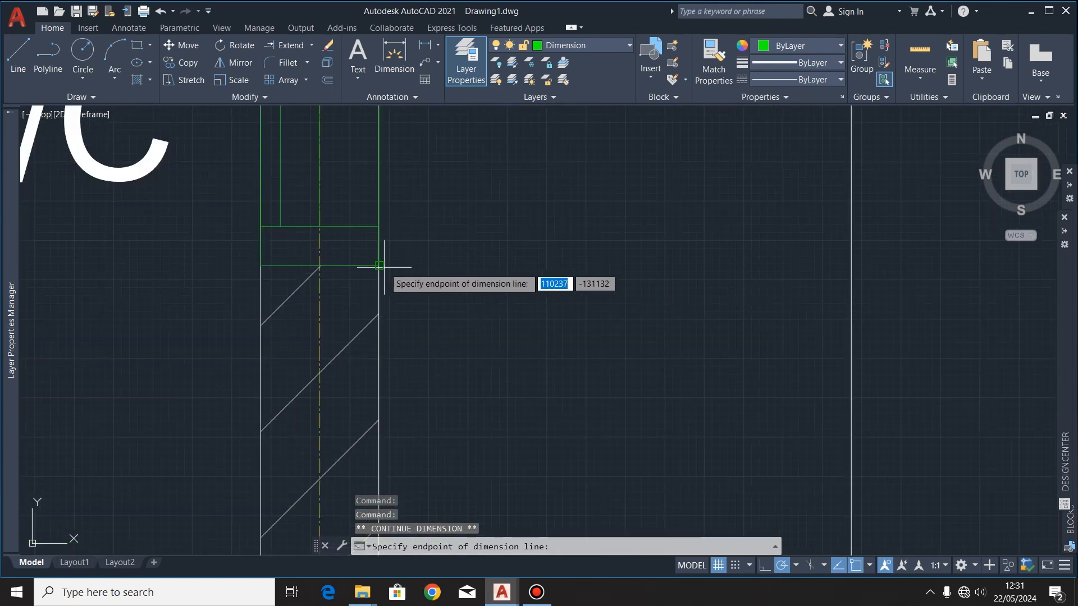
{"action": "scroll", "coordinate": [429, 258], "scroll_direction": "down", "scroll_amount": 5}
{"action": "scroll", "coordinate": [505, 321], "scroll_direction": "up", "scroll_amount": 5}
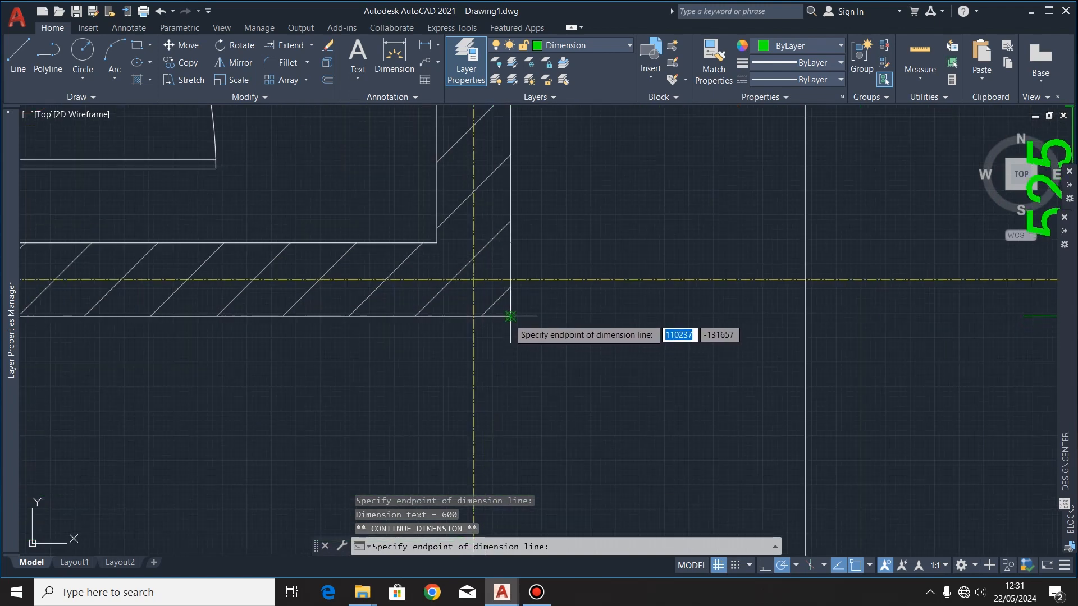
{"action": "left_click", "coordinate": [510, 316]}
{"action": "scroll", "coordinate": [494, 337], "scroll_direction": "down", "scroll_amount": 4}
{"action": "key", "text": "Escape"}
{"action": "scroll", "coordinate": [514, 395], "scroll_direction": "down", "scroll_amount": 6}
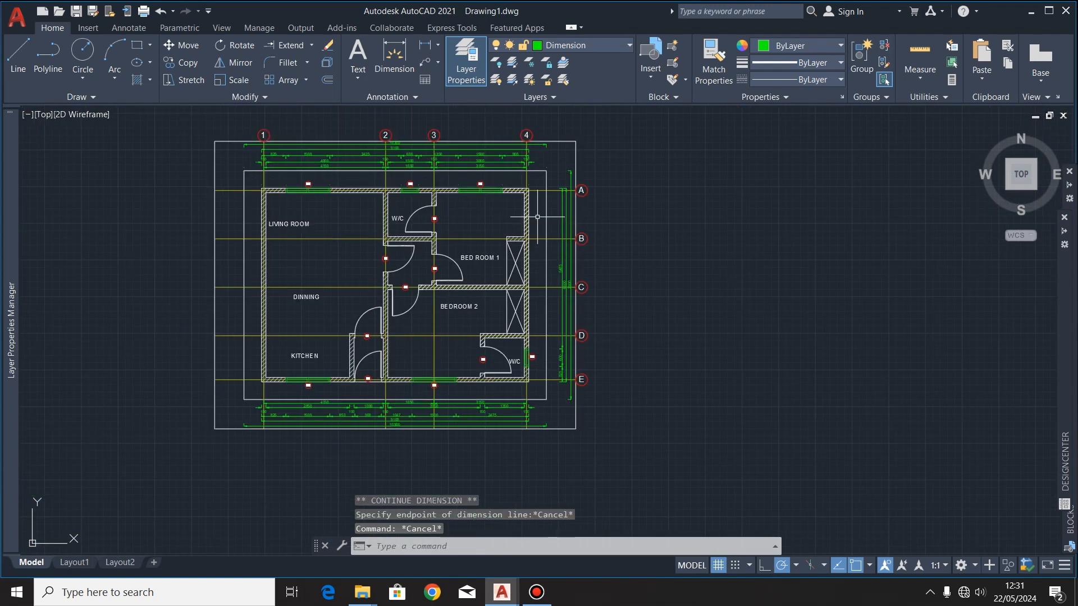
Step: Dimension the thickness of the exterior wall at grid A, placed between the outline and the window opening chain
{"action": "scroll", "coordinate": [527, 189], "scroll_direction": "up", "scroll_amount": 7}
{"action": "left_click", "coordinate": [408, 75]}
{"action": "scroll", "coordinate": [499, 194], "scroll_direction": "up", "scroll_amount": 4}
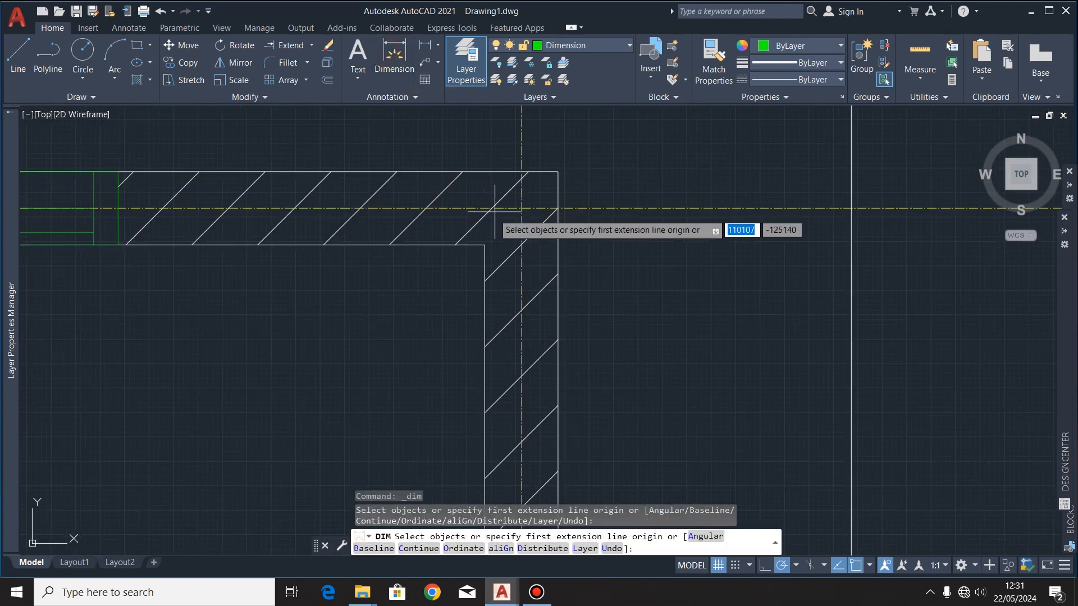
{"action": "left_click", "coordinate": [485, 245]}
{"action": "left_click", "coordinate": [485, 172]}
{"action": "scroll", "coordinate": [494, 301], "scroll_direction": "down", "scroll_amount": 5}
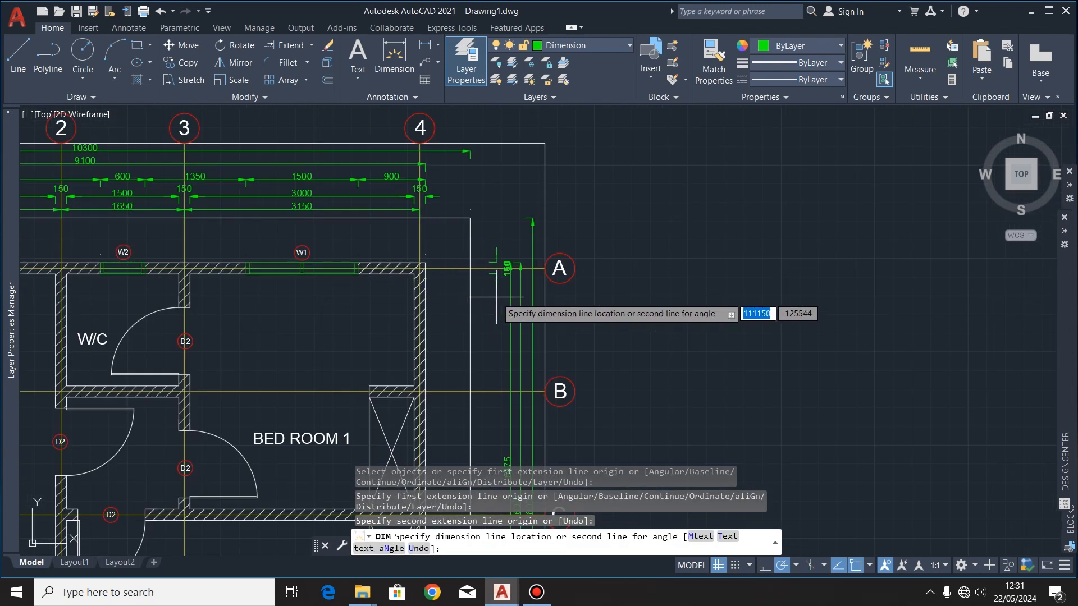
{"action": "scroll", "coordinate": [497, 284], "scroll_direction": "up", "scroll_amount": 3}
{"action": "left_click", "coordinate": [486, 273]}
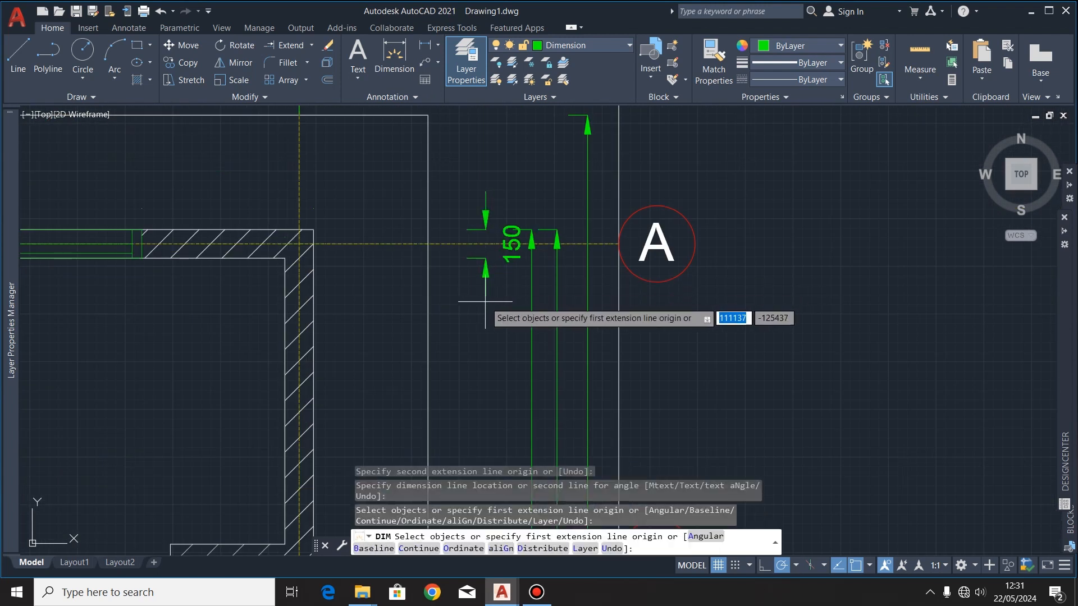
{"action": "key", "text": "Return"}
Step: Continue the grid A wall thickness dimension across the clear space to the grid B wall and through its thickness
{"action": "left_click", "coordinate": [485, 259]}
{"action": "mouse_move", "coordinate": [486, 259]}
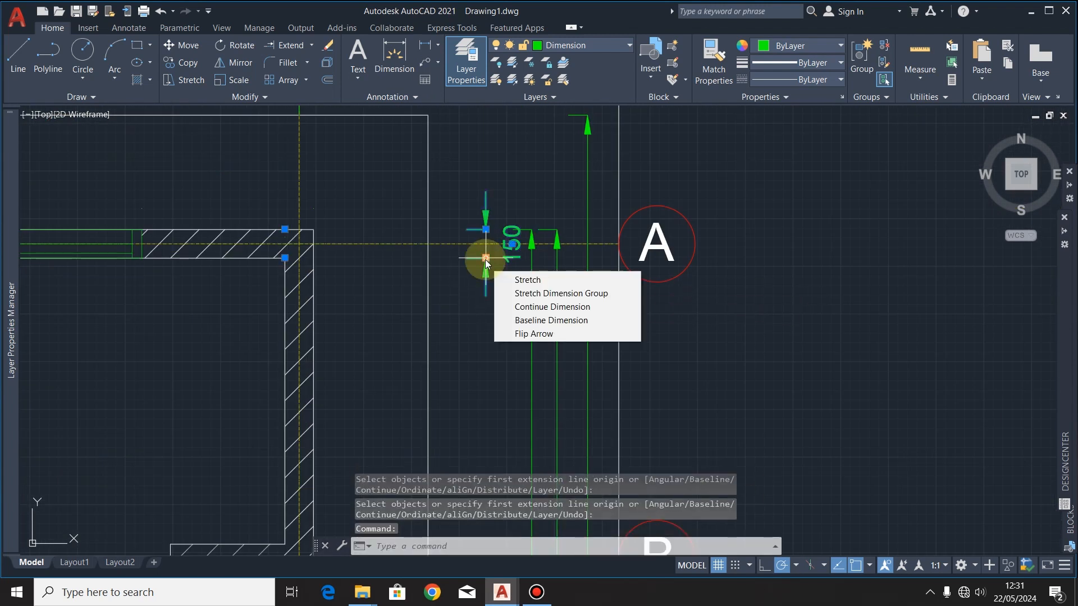
{"action": "left_click", "coordinate": [526, 307]}
{"action": "scroll", "coordinate": [488, 329], "scroll_direction": "down", "scroll_amount": 5}
{"action": "scroll", "coordinate": [488, 329], "scroll_direction": "up", "scroll_amount": 6}
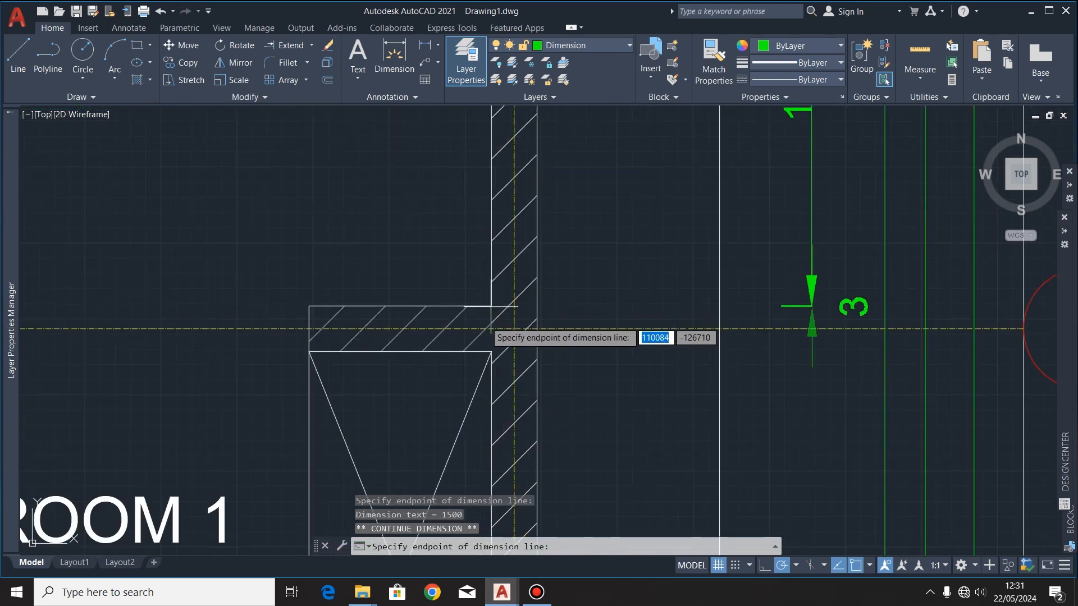
{"action": "scroll", "coordinate": [493, 331], "scroll_direction": "down", "scroll_amount": 5}
Step: Continue the chain along the Bedroom 1 closet to the grid C wall and through that wall's thickness
{"action": "scroll", "coordinate": [495, 302], "scroll_direction": "up", "scroll_amount": 3}
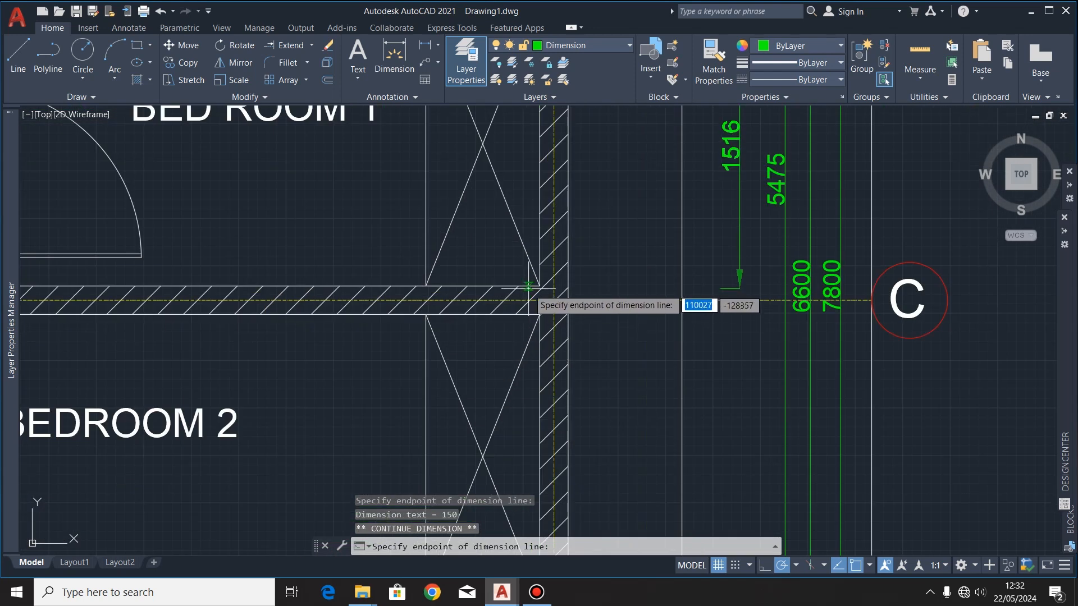
{"action": "scroll", "coordinate": [531, 287], "scroll_direction": "up", "scroll_amount": 5}
{"action": "scroll", "coordinate": [556, 465], "scroll_direction": "up", "scroll_amount": 5}
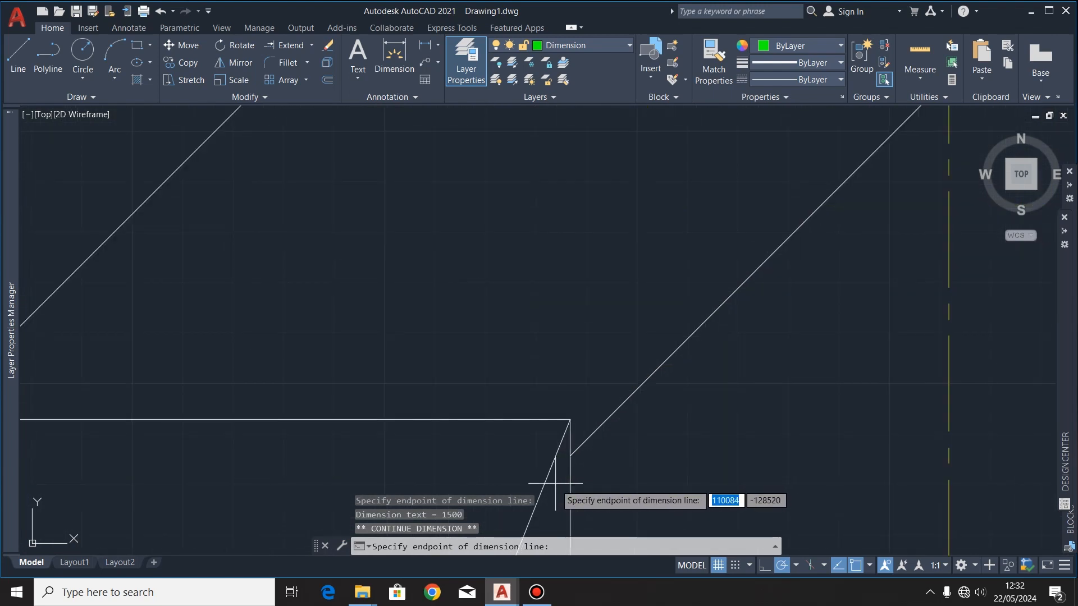
{"action": "scroll", "coordinate": [500, 281], "scroll_direction": "down", "scroll_amount": 4}
{"action": "scroll", "coordinate": [494, 387], "scroll_direction": "up", "scroll_amount": 6}
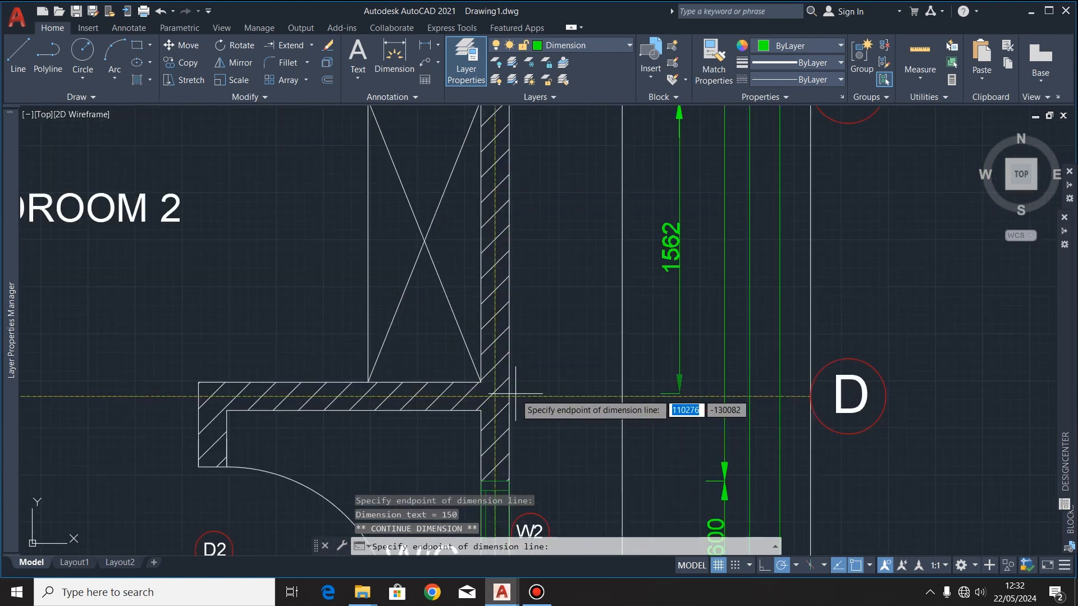
Step: Continue the chain along the Bedroom 2 closet to the grid D wall and through that wall's thickness
{"action": "left_click", "coordinate": [467, 361]}
{"action": "scroll", "coordinate": [534, 262], "scroll_direction": "down", "scroll_amount": 4}
{"action": "scroll", "coordinate": [523, 302], "scroll_direction": "up", "scroll_amount": 5}
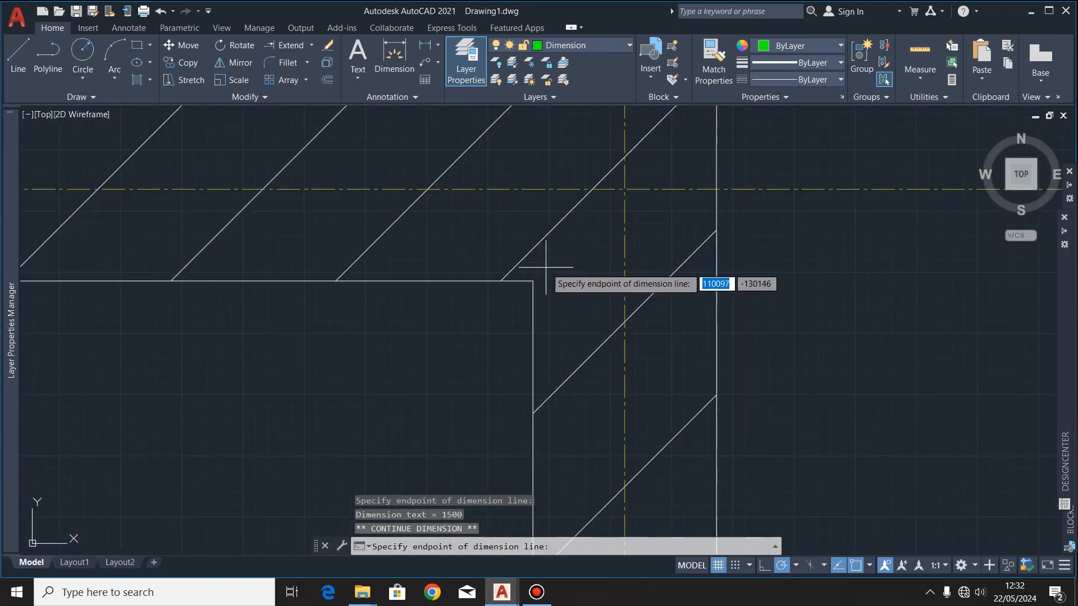
{"action": "left_click", "coordinate": [524, 289]}
{"action": "scroll", "coordinate": [517, 191], "scroll_direction": "down", "scroll_amount": 5}
Step: Continue the chain across the W/C interior and through the exterior wall at grid E, ending the chain
{"action": "scroll", "coordinate": [494, 360], "scroll_direction": "up", "scroll_amount": 6}
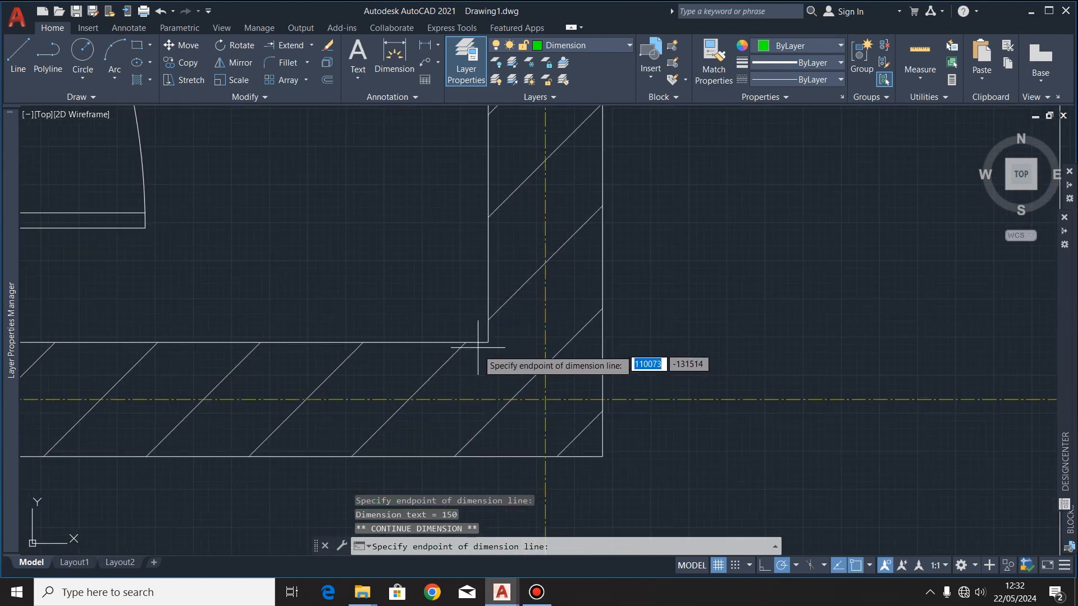
{"action": "left_click", "coordinate": [487, 341]}
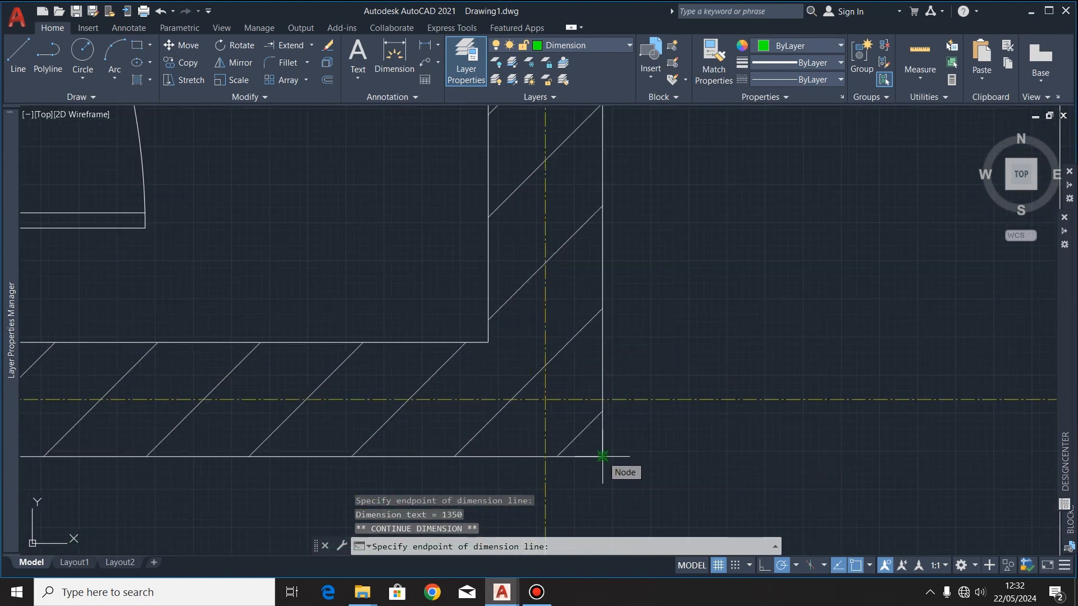
{"action": "left_click", "coordinate": [602, 456]}
{"action": "scroll", "coordinate": [595, 477], "scroll_direction": "down", "scroll_amount": 5}
{"action": "scroll", "coordinate": [595, 500], "scroll_direction": "up", "scroll_amount": 4}
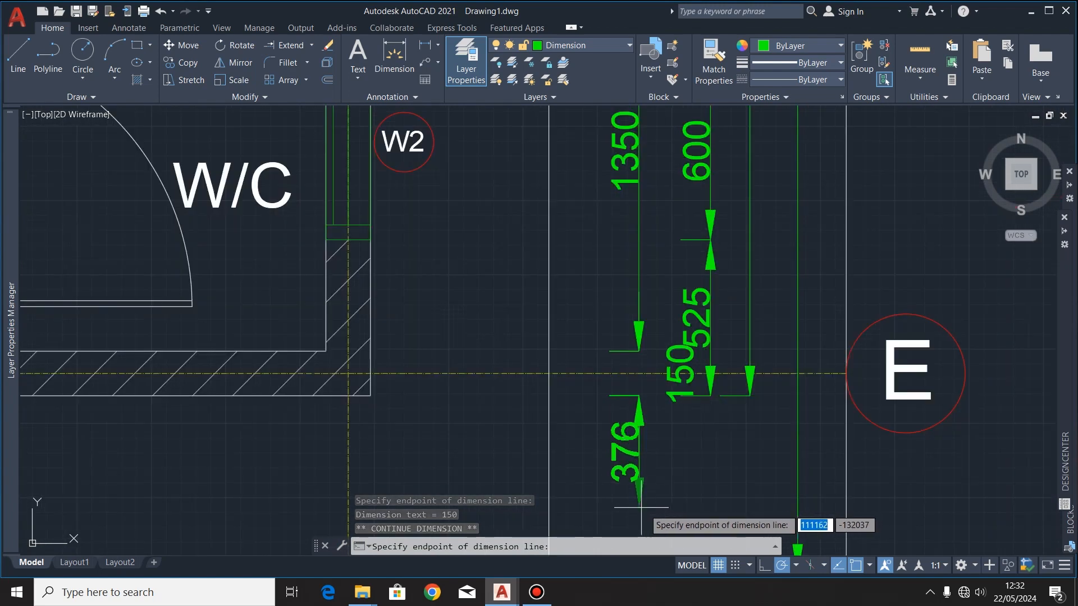
{"action": "scroll", "coordinate": [604, 498], "scroll_direction": "down", "scroll_amount": 2}
{"action": "scroll", "coordinate": [592, 485], "scroll_direction": "down", "scroll_amount": 2}
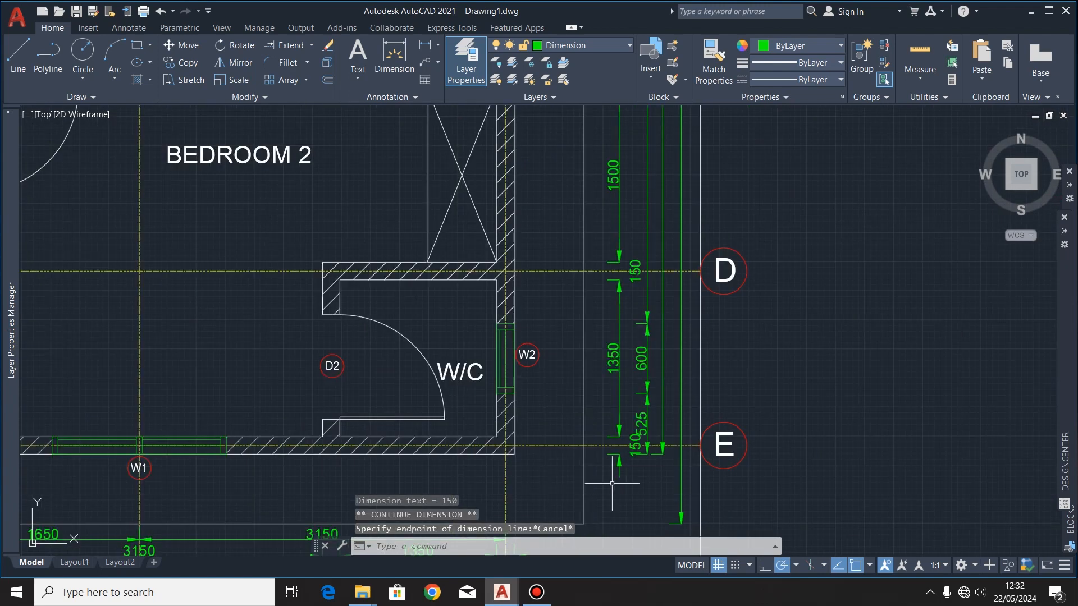
Step: Dimension the grid spacing from grid A to grid B, placed between the outline and the room and wall thickness chain
{"action": "scroll", "coordinate": [612, 488], "scroll_direction": "down", "scroll_amount": 6}
{"action": "left_click", "coordinate": [398, 61]}
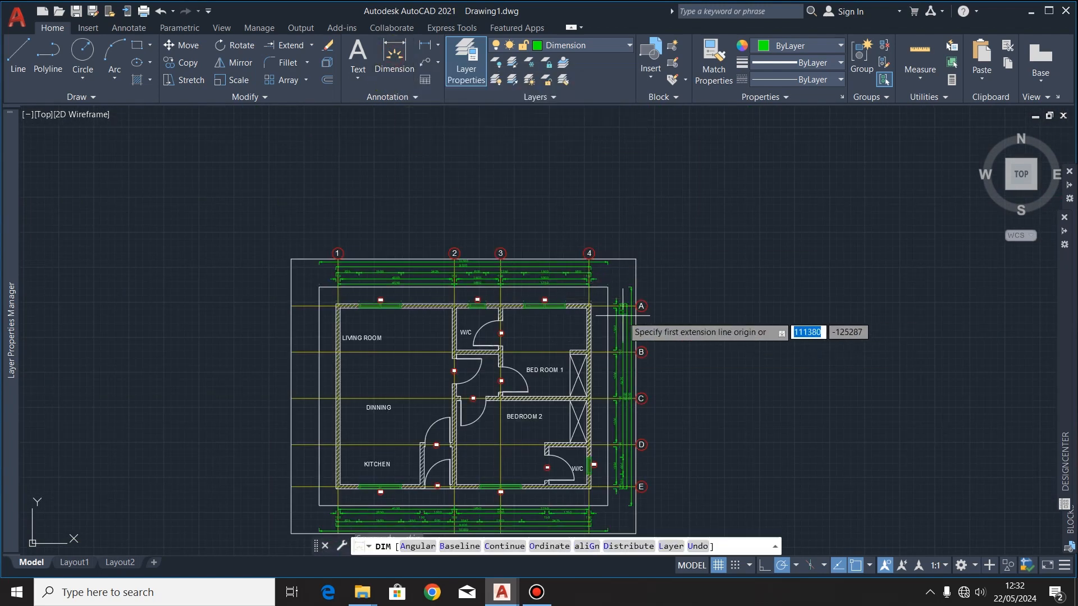
{"action": "scroll", "coordinate": [621, 316], "scroll_direction": "up", "scroll_amount": 5}
{"action": "left_click", "coordinate": [530, 250]}
{"action": "scroll", "coordinate": [531, 247], "scroll_direction": "down", "scroll_amount": 5}
{"action": "scroll", "coordinate": [522, 292], "scroll_direction": "up", "scroll_amount": 5}
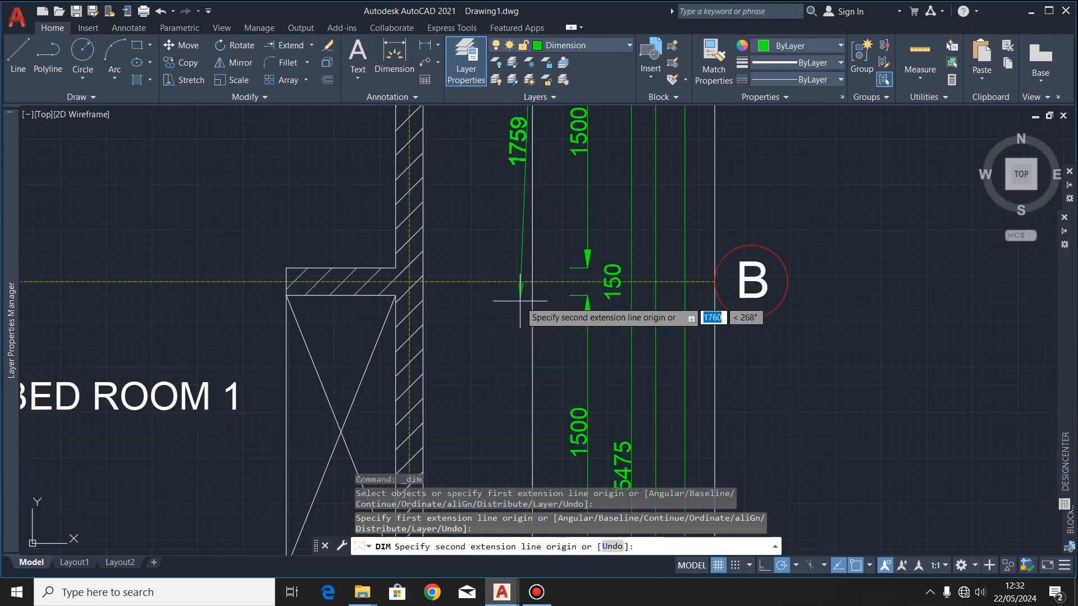
{"action": "left_click", "coordinate": [532, 282]}
{"action": "scroll", "coordinate": [536, 290], "scroll_direction": "down", "scroll_amount": 5}
{"action": "scroll", "coordinate": [538, 264], "scroll_direction": "up", "scroll_amount": 4}
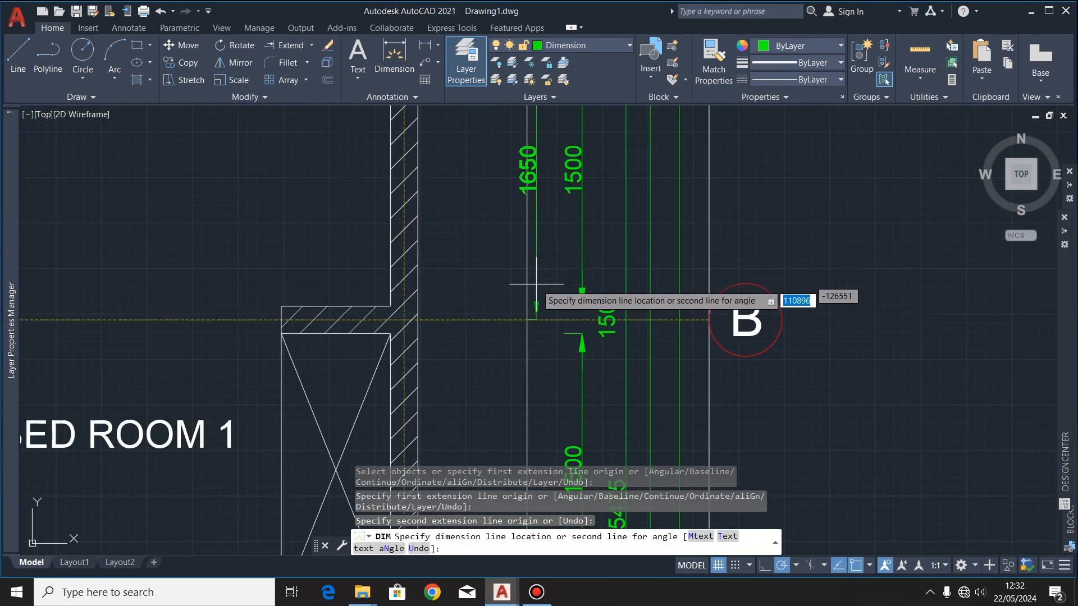
{"action": "scroll", "coordinate": [538, 269], "scroll_direction": "down", "scroll_amount": 2}
{"action": "scroll", "coordinate": [538, 275], "scroll_direction": "up", "scroll_amount": 1}
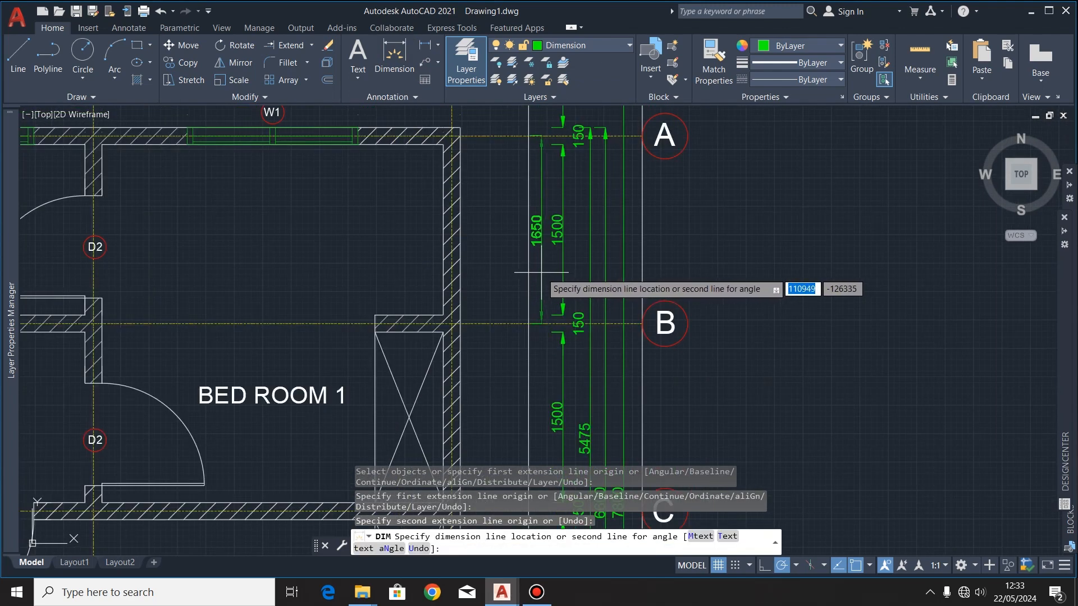
{"action": "left_click", "coordinate": [541, 273]}
Step: Continue the grid spacing dimension from grid B to grid C
{"action": "scroll", "coordinate": [542, 280], "scroll_direction": "down", "scroll_amount": 3}
{"action": "scroll", "coordinate": [533, 250], "scroll_direction": "up", "scroll_amount": 3}
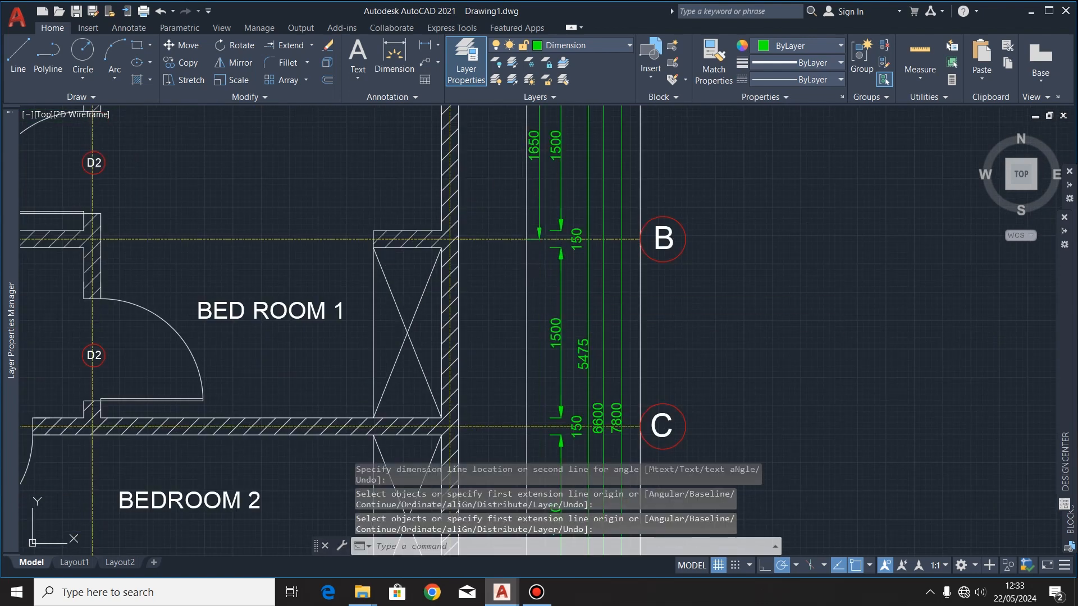
{"action": "left_click", "coordinate": [539, 236]}
{"action": "mouse_move", "coordinate": [539, 240]}
{"action": "left_click", "coordinate": [569, 273]}
{"action": "scroll", "coordinate": [529, 282], "scroll_direction": "down", "scroll_amount": 2}
{"action": "scroll", "coordinate": [534, 373], "scroll_direction": "up", "scroll_amount": 6}
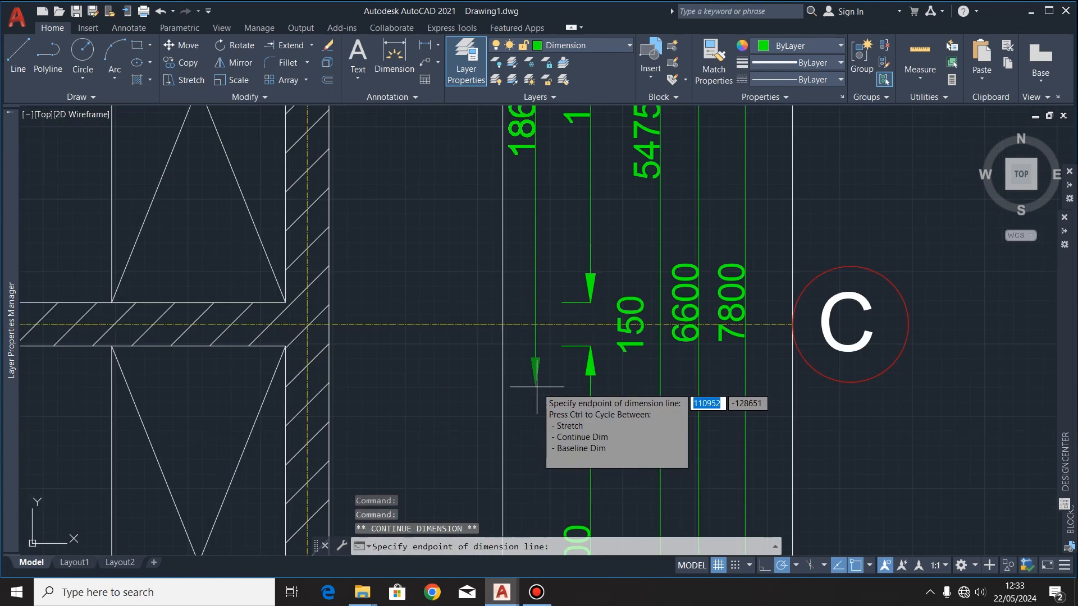
{"action": "scroll", "coordinate": [508, 393], "scroll_direction": "down", "scroll_amount": 5}
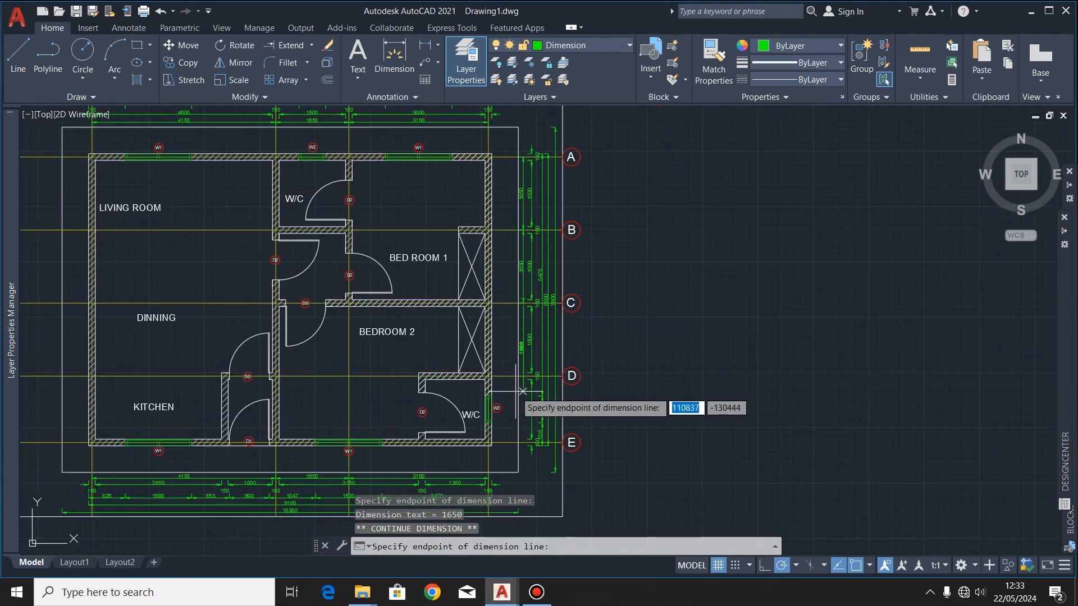
Step: Continue the grid spacing dimensions from grid C to grid D and on to grid E, ending the chain
{"action": "scroll", "coordinate": [522, 382], "scroll_direction": "up", "scroll_amount": 5}
{"action": "scroll", "coordinate": [526, 346], "scroll_direction": "down", "scroll_amount": 5}
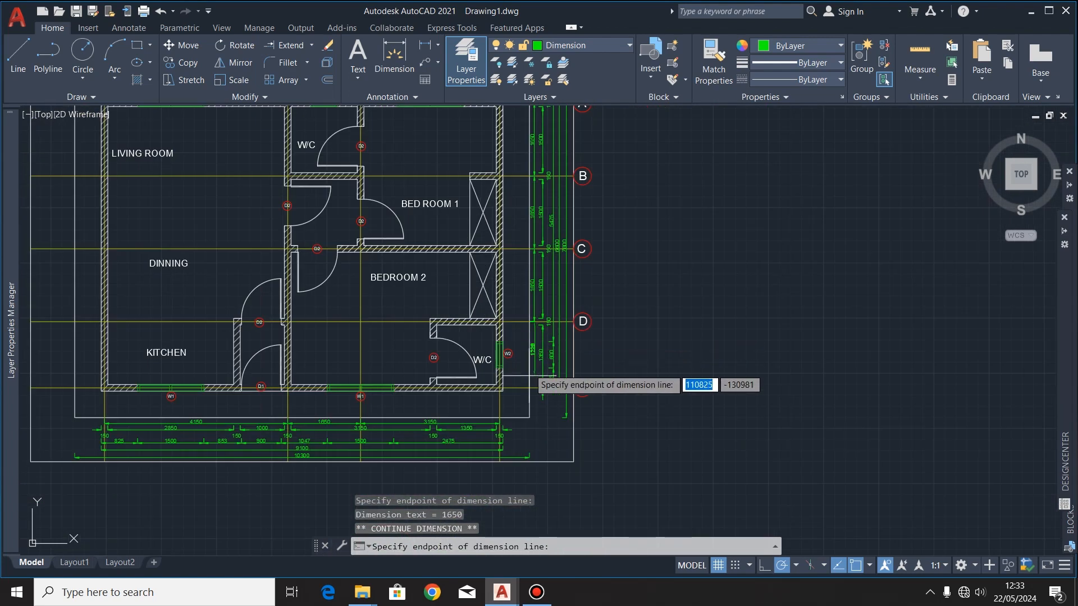
{"action": "scroll", "coordinate": [520, 393], "scroll_direction": "up", "scroll_amount": 5}
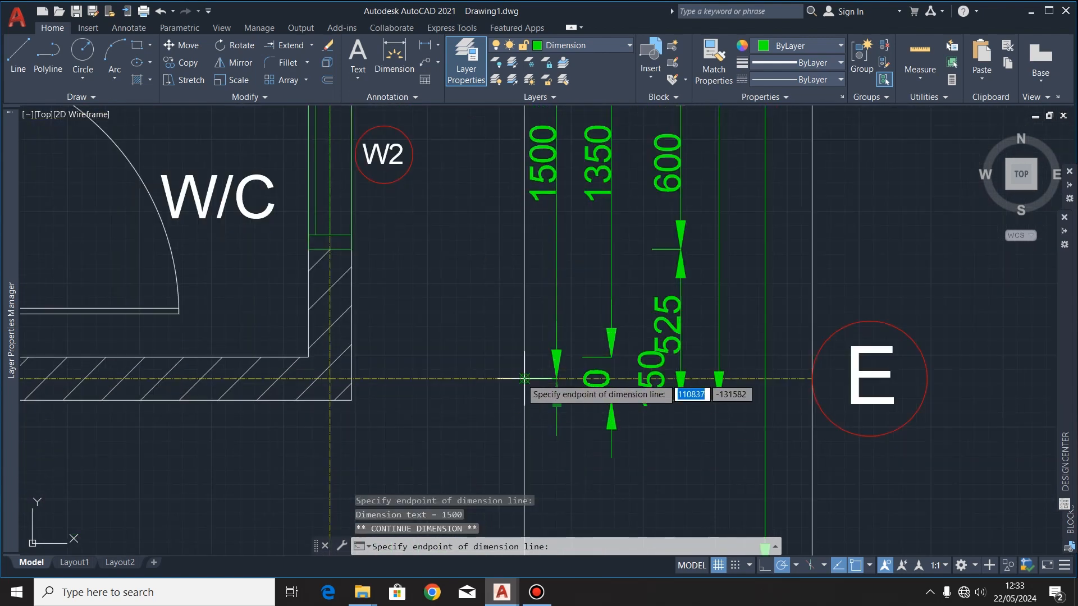
{"action": "scroll", "coordinate": [524, 378], "scroll_direction": "down", "scroll_amount": 5}
{"action": "key", "text": "Escape"}
{"action": "scroll", "coordinate": [705, 328], "scroll_direction": "down", "scroll_amount": 2}
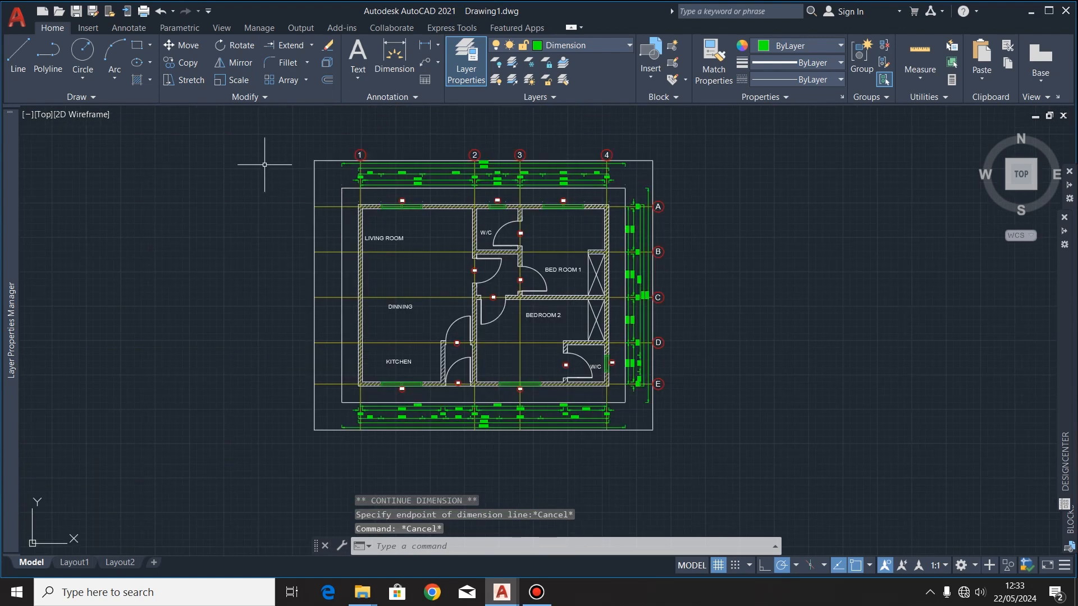
Step: Dimension the full length of the inner outline along the grid 1 side, placed just inside the outer rectangle
{"action": "left_click", "coordinate": [397, 58]}
{"action": "scroll", "coordinate": [332, 229], "scroll_direction": "up", "scroll_amount": 4}
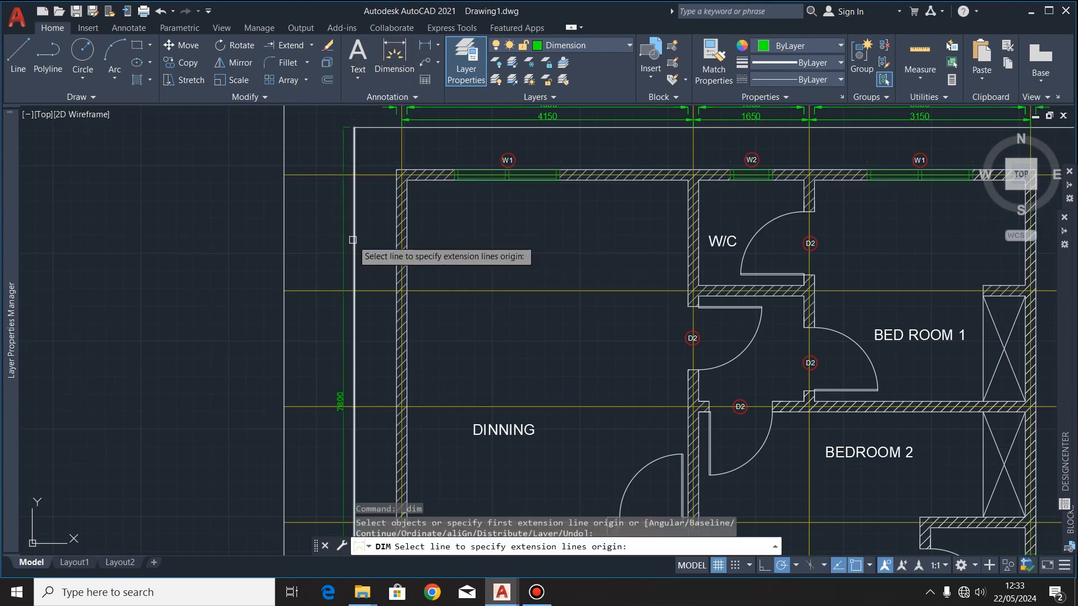
{"action": "left_click", "coordinate": [353, 240]}
{"action": "scroll", "coordinate": [312, 426], "scroll_direction": "up", "scroll_amount": 4}
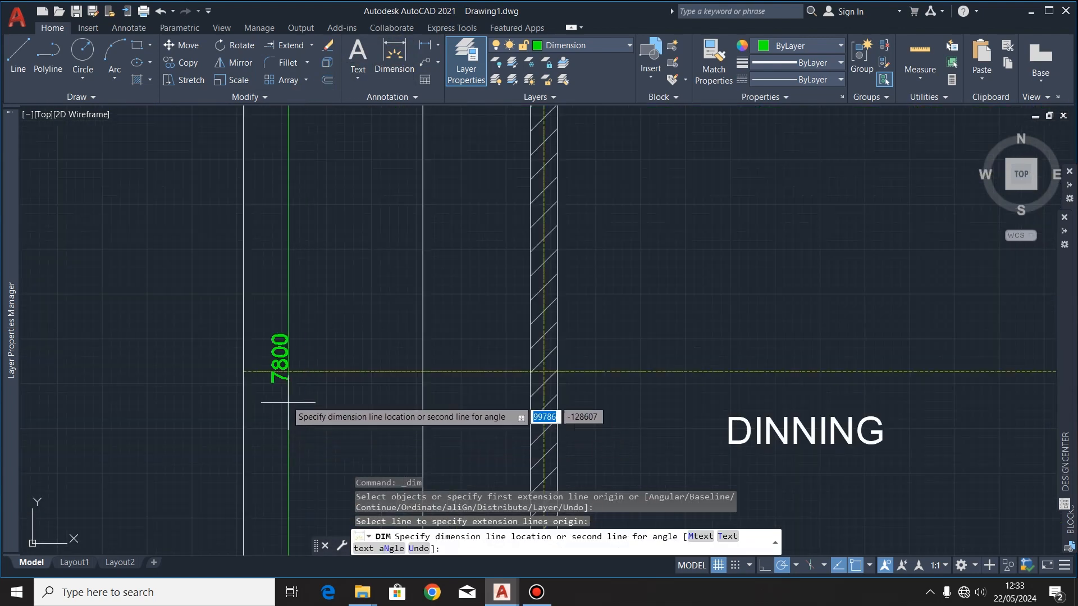
{"action": "left_click", "coordinate": [262, 384]}
{"action": "scroll", "coordinate": [288, 441], "scroll_direction": "down", "scroll_amount": 6}
{"action": "scroll", "coordinate": [313, 287], "scroll_direction": "up", "scroll_amount": 4}
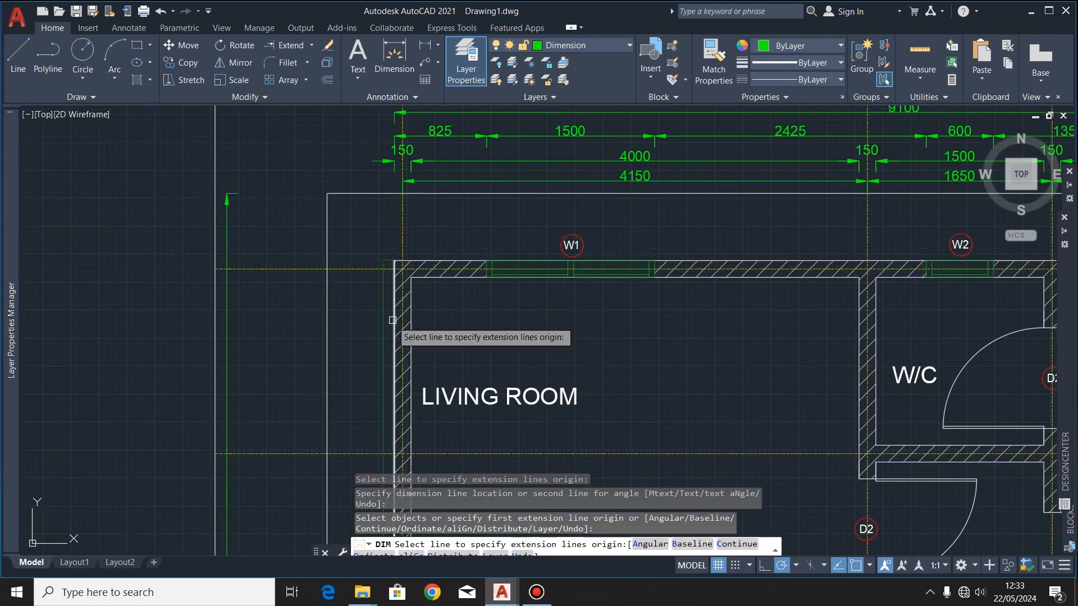
Step: Dimension the overall outer face of the exterior wall at grid 1, placed just inside the outline's length dimension
{"action": "left_click", "coordinate": [392, 331]}
{"action": "scroll", "coordinate": [297, 348], "scroll_direction": "down", "scroll_amount": 4}
{"action": "scroll", "coordinate": [292, 331], "scroll_direction": "up", "scroll_amount": 5}
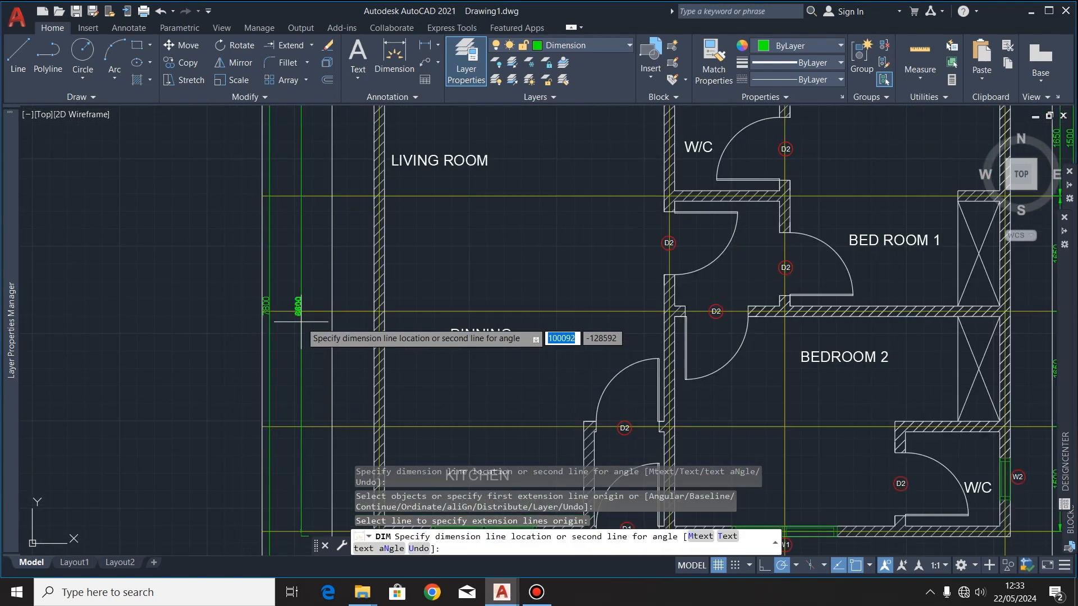
{"action": "scroll", "coordinate": [269, 316], "scroll_direction": "up", "scroll_amount": 4}
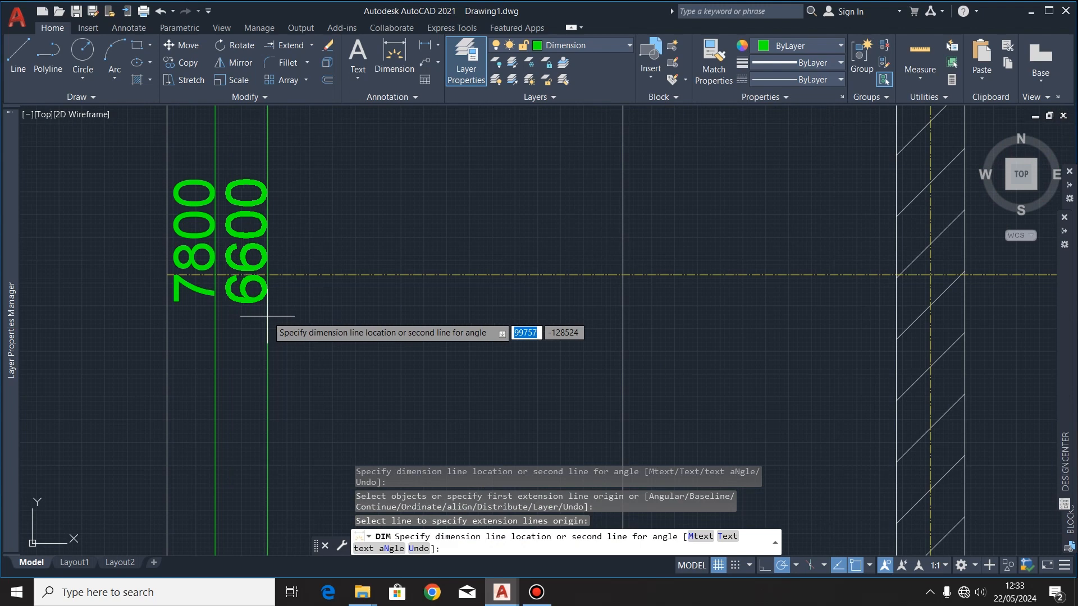
{"action": "left_click", "coordinate": [265, 316]}
{"action": "scroll", "coordinate": [280, 359], "scroll_direction": "down", "scroll_amount": 7}
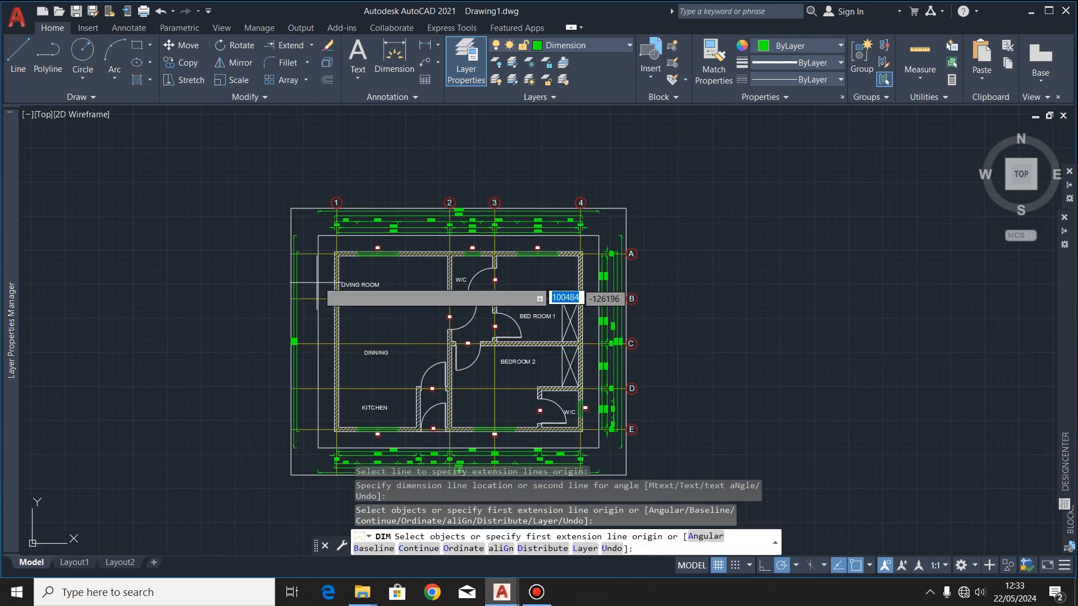
Step: Dimension the exterior wall thickness at grid A on the grid 1 side, inside the overall wall dimension
{"action": "scroll", "coordinate": [326, 269], "scroll_direction": "up", "scroll_amount": 3}
{"action": "scroll", "coordinate": [333, 252], "scroll_direction": "down", "scroll_amount": 2}
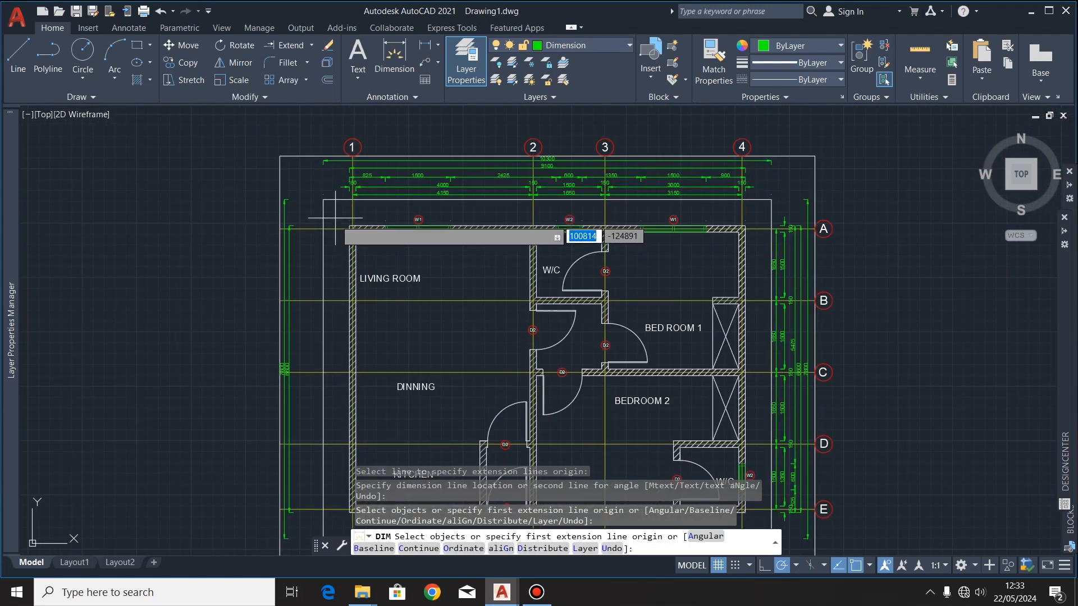
{"action": "scroll", "coordinate": [354, 236], "scroll_direction": "up", "scroll_amount": 5}
{"action": "key", "text": "Return"}
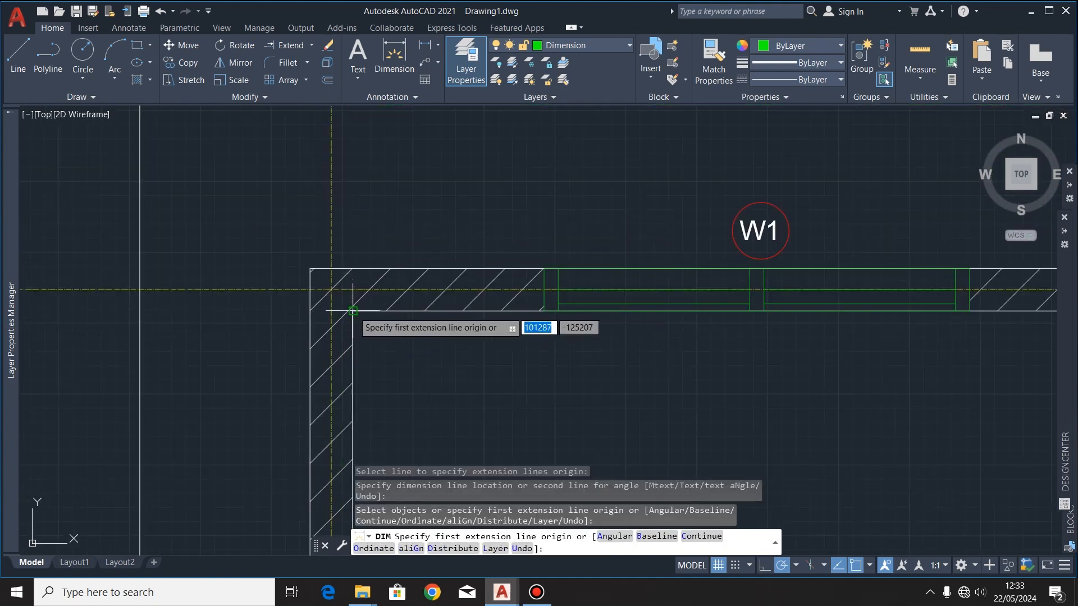
{"action": "left_click", "coordinate": [352, 310]}
{"action": "left_click", "coordinate": [353, 269]}
{"action": "scroll", "coordinate": [352, 268], "scroll_direction": "down", "scroll_amount": 3}
{"action": "scroll", "coordinate": [310, 280], "scroll_direction": "up", "scroll_amount": 3}
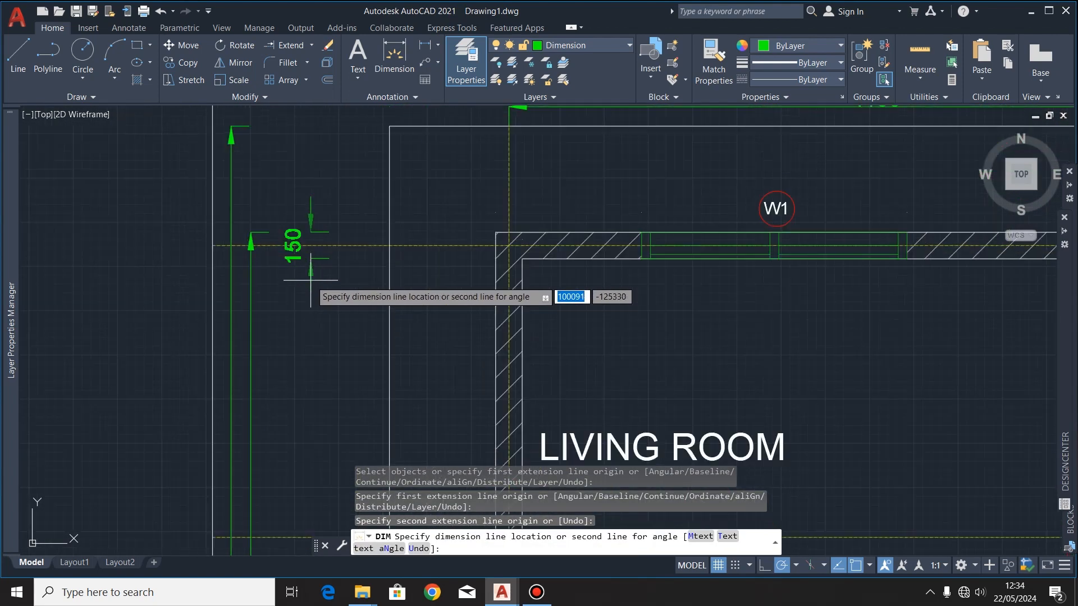
{"action": "left_click", "coordinate": [297, 282]}
{"action": "key", "text": "Escape"}
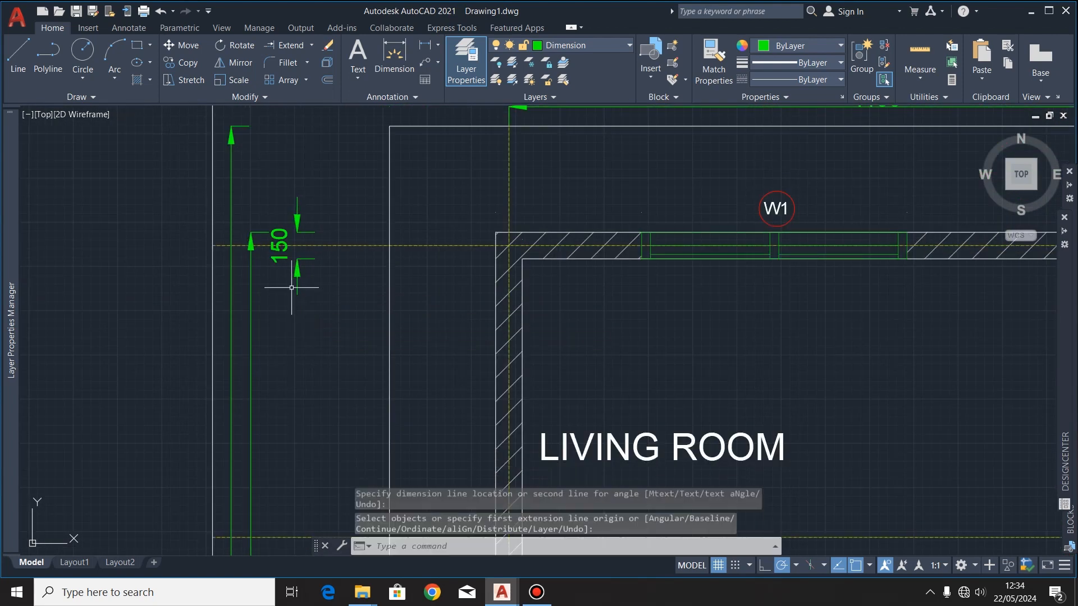
Step: Continue the chain along the living room, dining and kitchen interior and through the exterior wall at grid E, ending the chain
{"action": "left_click", "coordinate": [297, 270]}
{"action": "mouse_move", "coordinate": [297, 259]}
{"action": "left_click", "coordinate": [330, 309]}
{"action": "scroll", "coordinate": [337, 255], "scroll_direction": "down", "scroll_amount": 5}
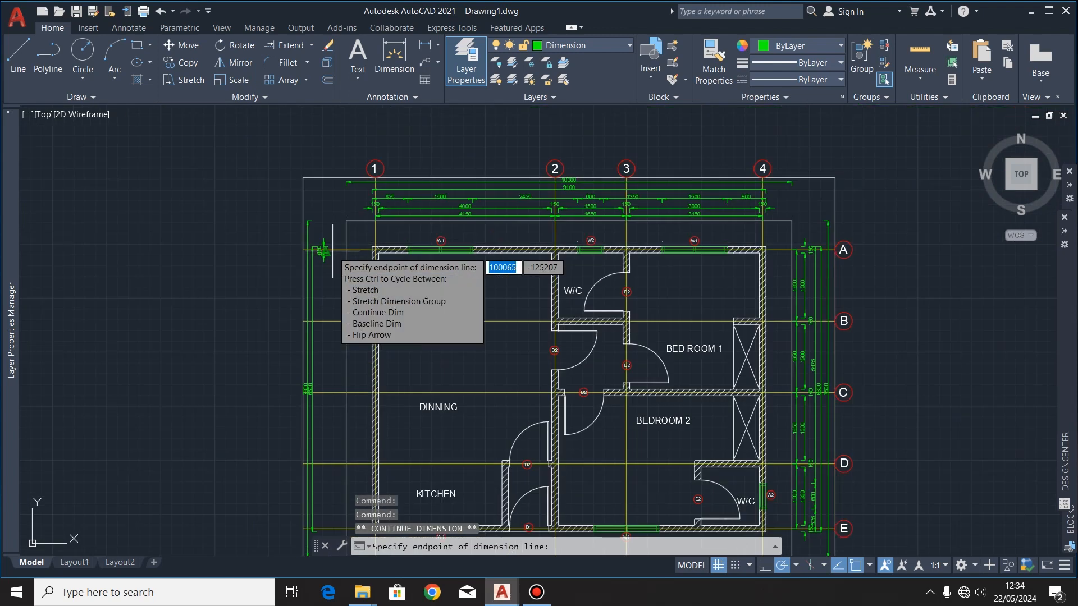
{"action": "scroll", "coordinate": [366, 393], "scroll_direction": "up", "scroll_amount": 7}
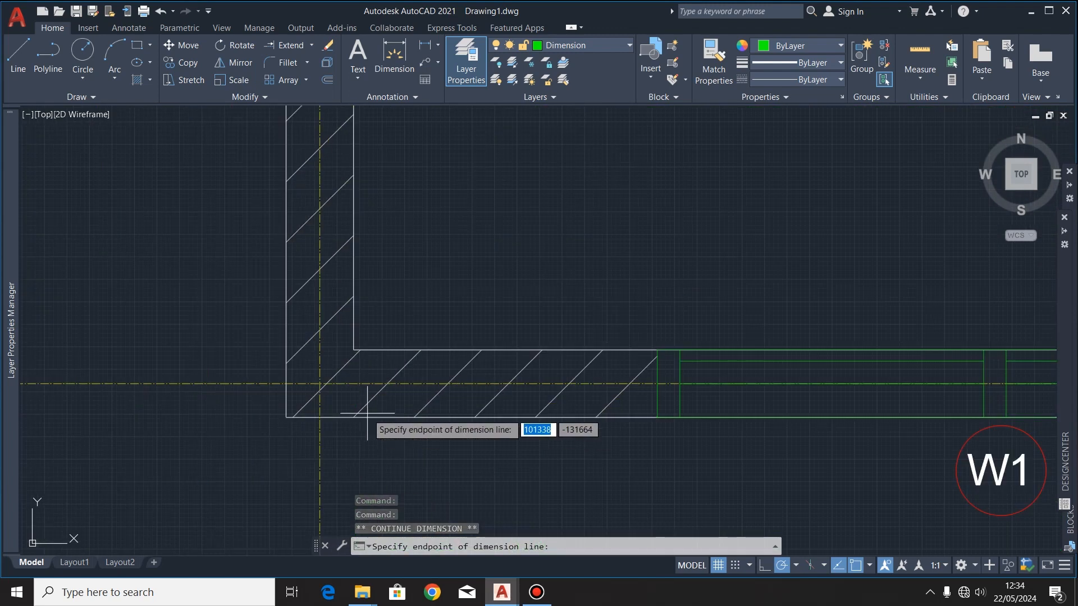
{"action": "left_click", "coordinate": [353, 350]}
{"action": "left_click", "coordinate": [286, 417]}
{"action": "scroll", "coordinate": [368, 413], "scroll_direction": "down", "scroll_amount": 6}
{"action": "key", "text": "Escape"}
{"action": "scroll", "coordinate": [378, 442], "scroll_direction": "down", "scroll_amount": 5}
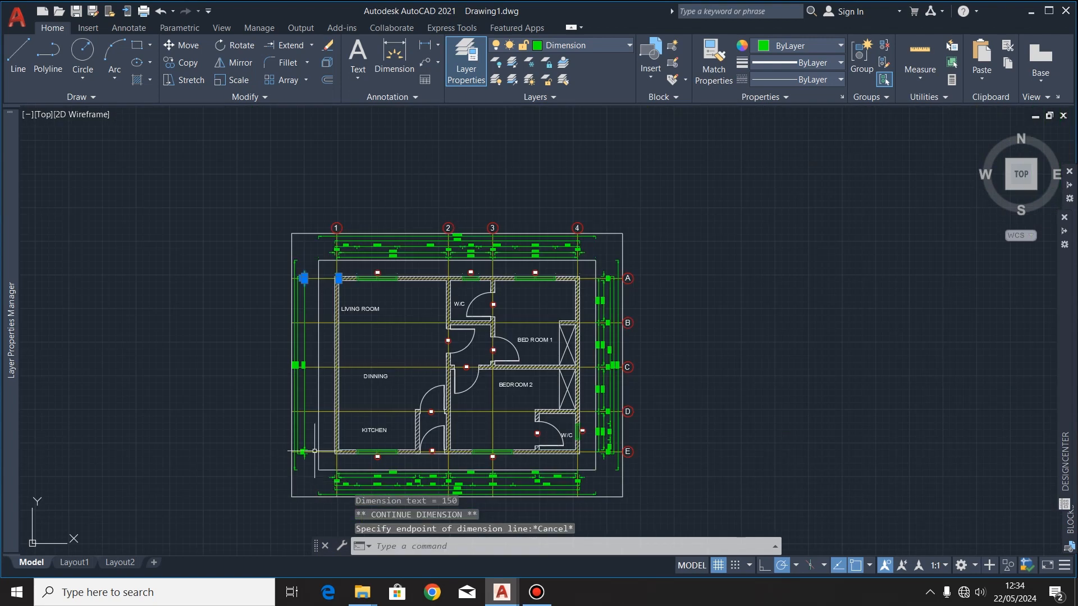
Step: Dimension the grid spacing from grid A to grid B on the grid 1 side, between the outline and the wall thickness chain
{"action": "scroll", "coordinate": [337, 313], "scroll_direction": "up", "scroll_amount": 6}
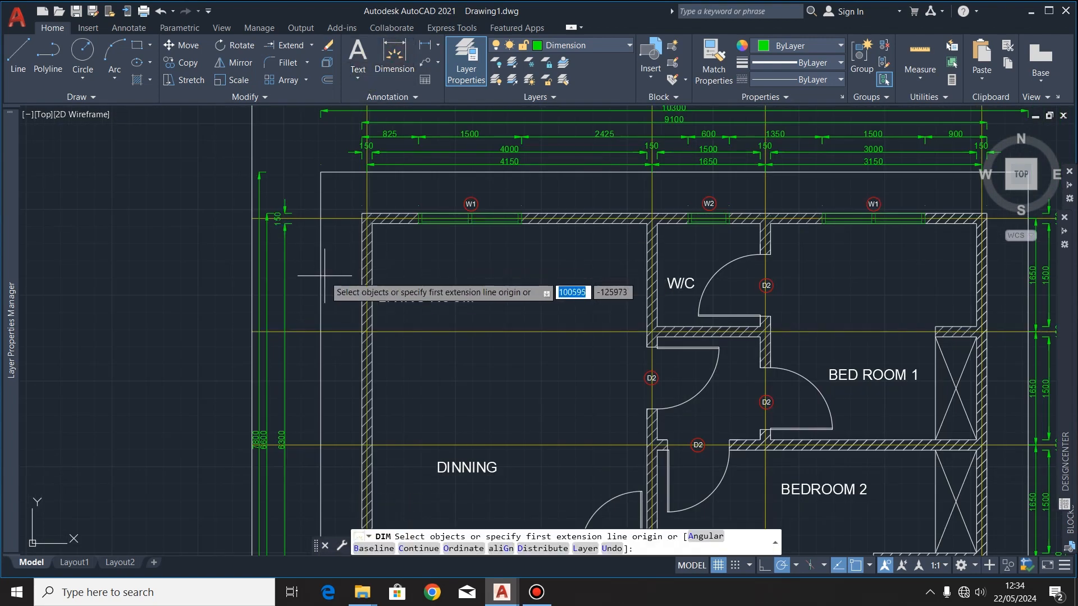
{"action": "scroll", "coordinate": [337, 259], "scroll_direction": "up", "scroll_amount": 6}
{"action": "key", "text": "Return"}
{"action": "left_click", "coordinate": [321, 219]}
{"action": "scroll", "coordinate": [353, 213], "scroll_direction": "down", "scroll_amount": 4}
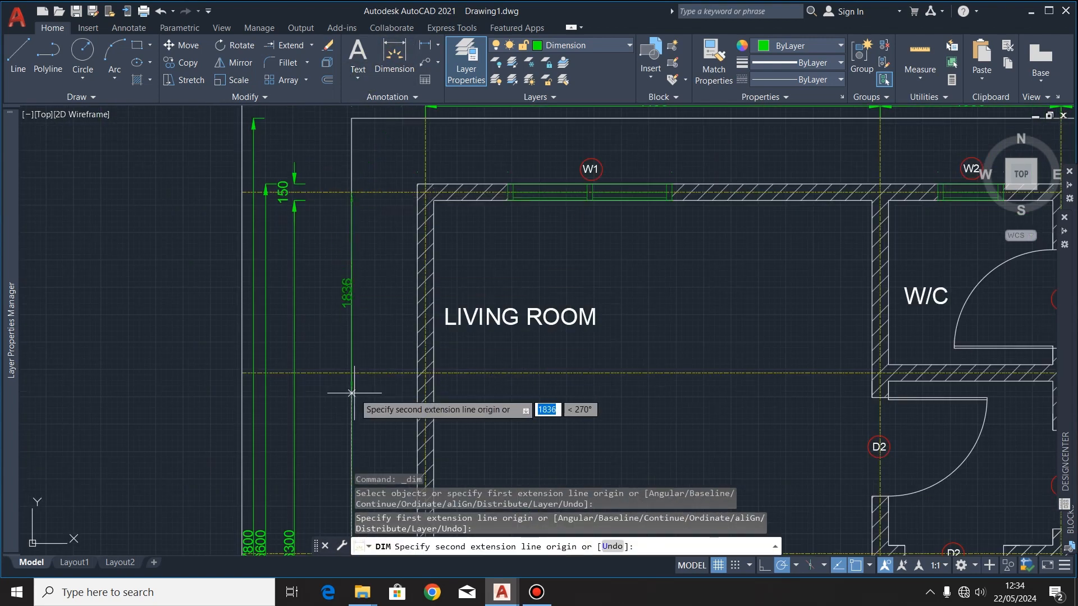
{"action": "scroll", "coordinate": [351, 393], "scroll_direction": "up", "scroll_amount": 6}
{"action": "left_click", "coordinate": [355, 351]}
{"action": "scroll", "coordinate": [355, 351], "scroll_direction": "down", "scroll_amount": 5}
{"action": "scroll", "coordinate": [346, 351], "scroll_direction": "up", "scroll_amount": 4}
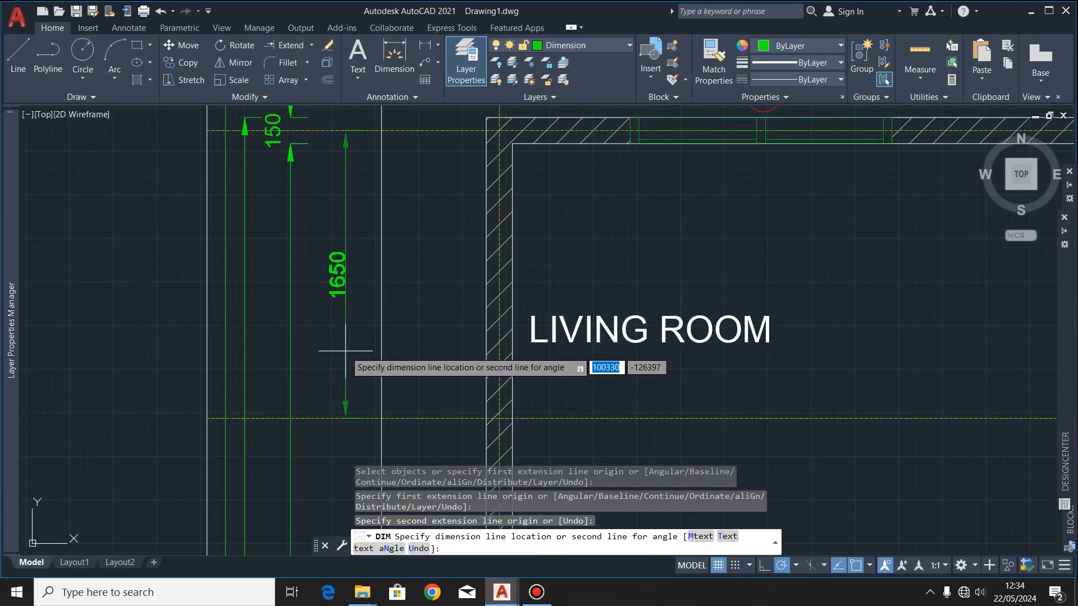
{"action": "left_click", "coordinate": [330, 349]}
{"action": "scroll", "coordinate": [340, 237], "scroll_direction": "down", "scroll_amount": 5}
{"action": "scroll", "coordinate": [338, 319], "scroll_direction": "up", "scroll_amount": 5}
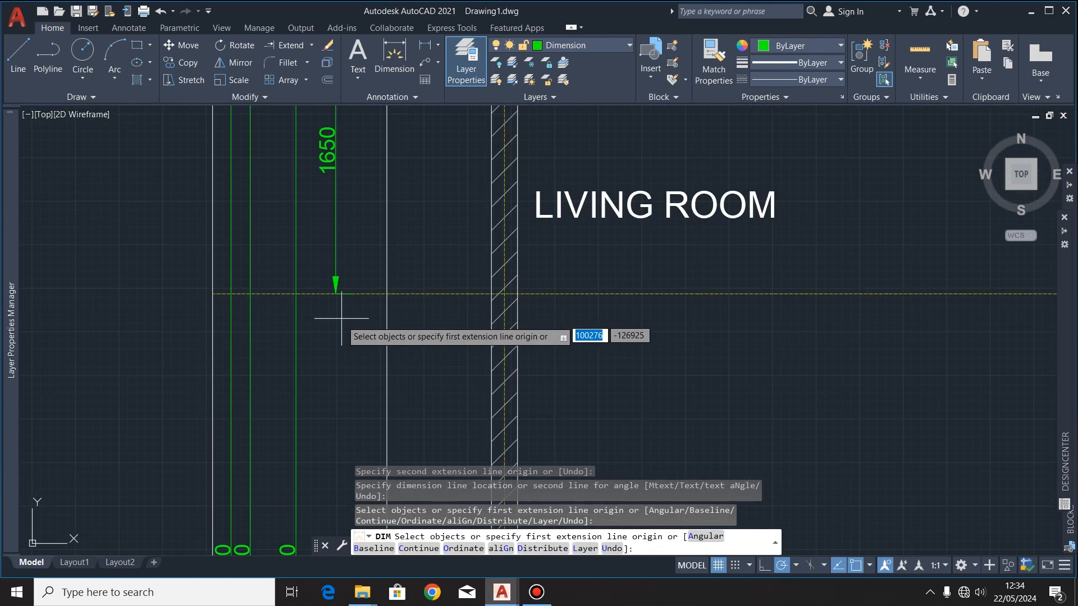
{"action": "key", "text": "Escape"}
Step: Continue the grid spacing dimensions from grid B through grids C and D to grid E, ending the chain
{"action": "left_click", "coordinate": [335, 293]}
{"action": "mouse_move", "coordinate": [336, 294]}
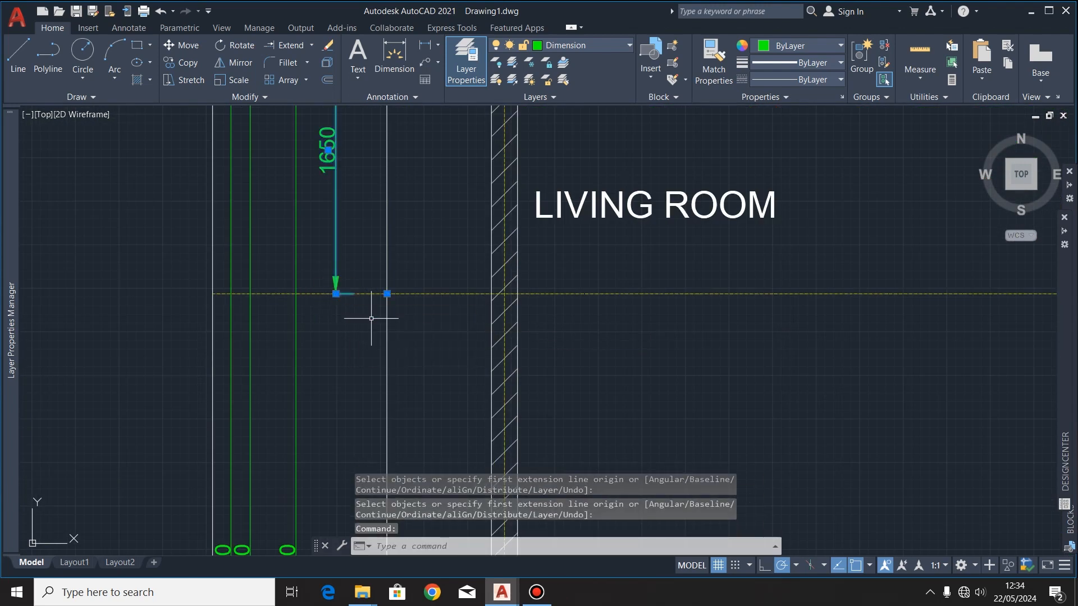
{"action": "left_click", "coordinate": [387, 329]}
{"action": "scroll", "coordinate": [361, 313], "scroll_direction": "down", "scroll_amount": 6}
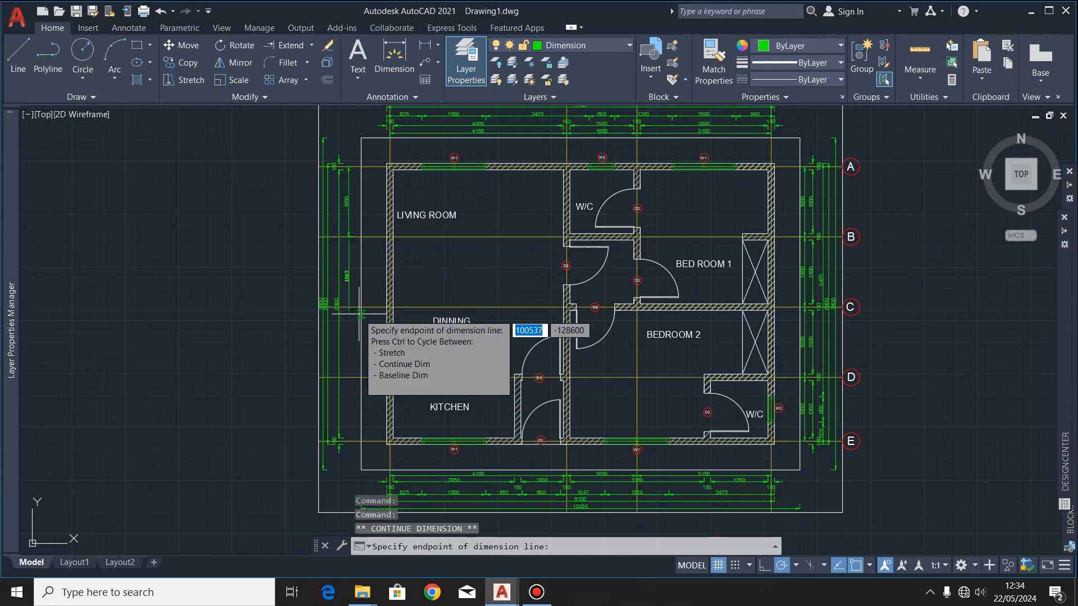
{"action": "scroll", "coordinate": [359, 314], "scroll_direction": "up", "scroll_amount": 6}
{"action": "scroll", "coordinate": [368, 285], "scroll_direction": "down", "scroll_amount": 6}
{"action": "scroll", "coordinate": [351, 340], "scroll_direction": "up", "scroll_amount": 7}
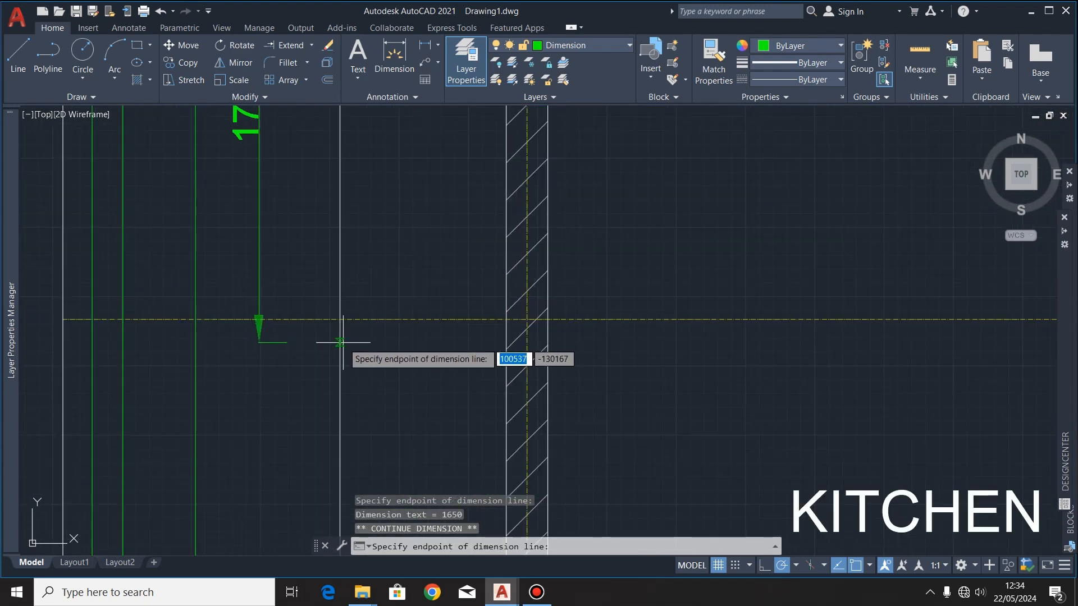
{"action": "scroll", "coordinate": [348, 386], "scroll_direction": "down", "scroll_amount": 2}
{"action": "scroll", "coordinate": [349, 450], "scroll_direction": "up", "scroll_amount": 4}
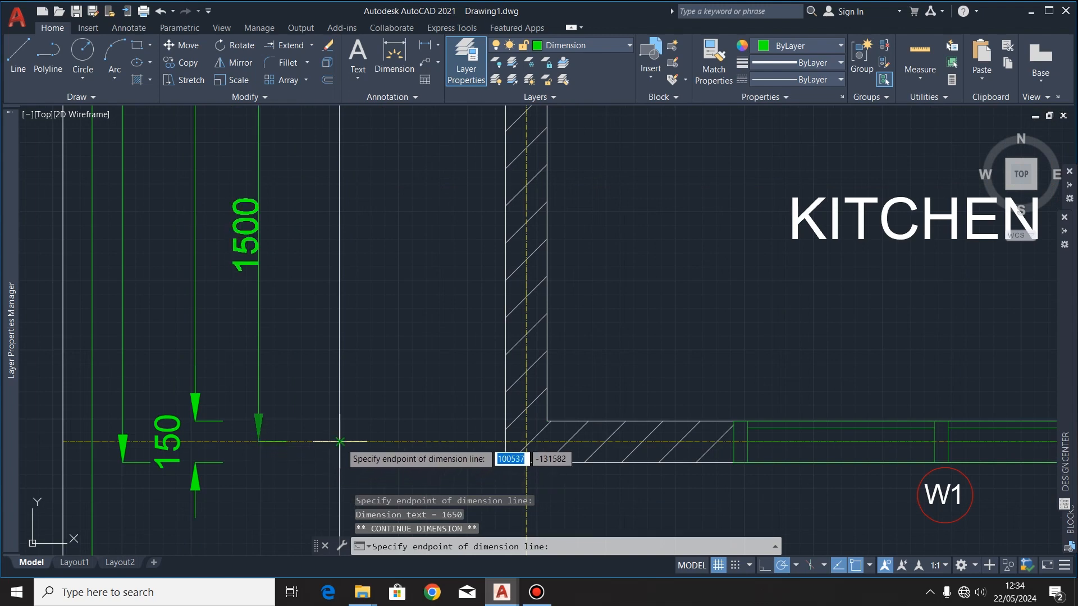
{"action": "scroll", "coordinate": [339, 442], "scroll_direction": "down", "scroll_amount": 7}
{"action": "key", "text": "Escape"}
{"action": "scroll", "coordinate": [359, 379], "scroll_direction": "down", "scroll_amount": 2}
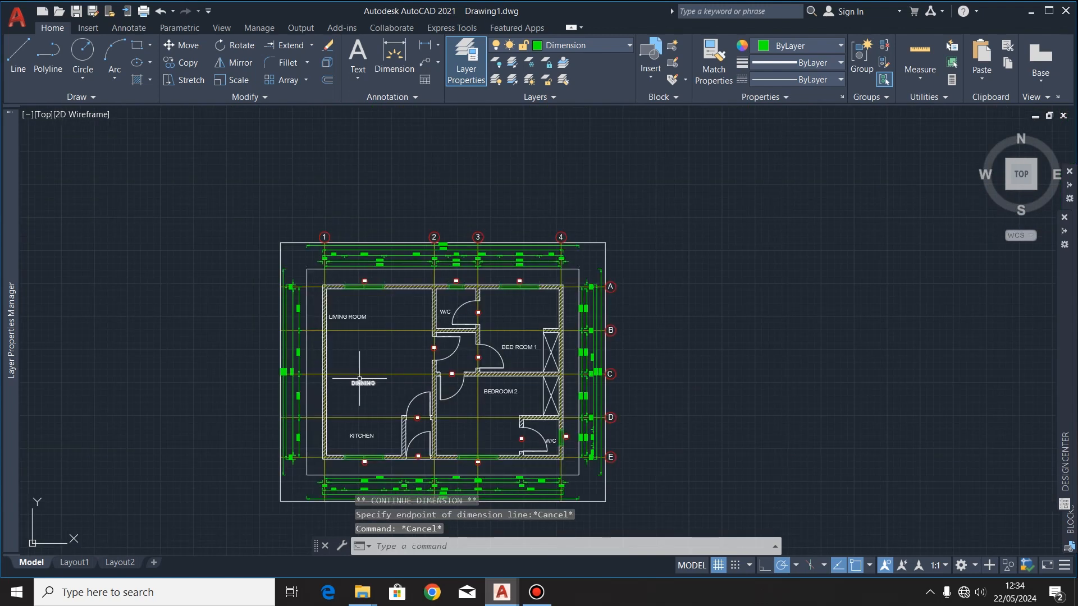
Step: Dimension the living room side of the grid 2 wall from its inner corner at grid A to the D2 door opening
{"action": "scroll", "coordinate": [436, 285], "scroll_direction": "up", "scroll_amount": 2}
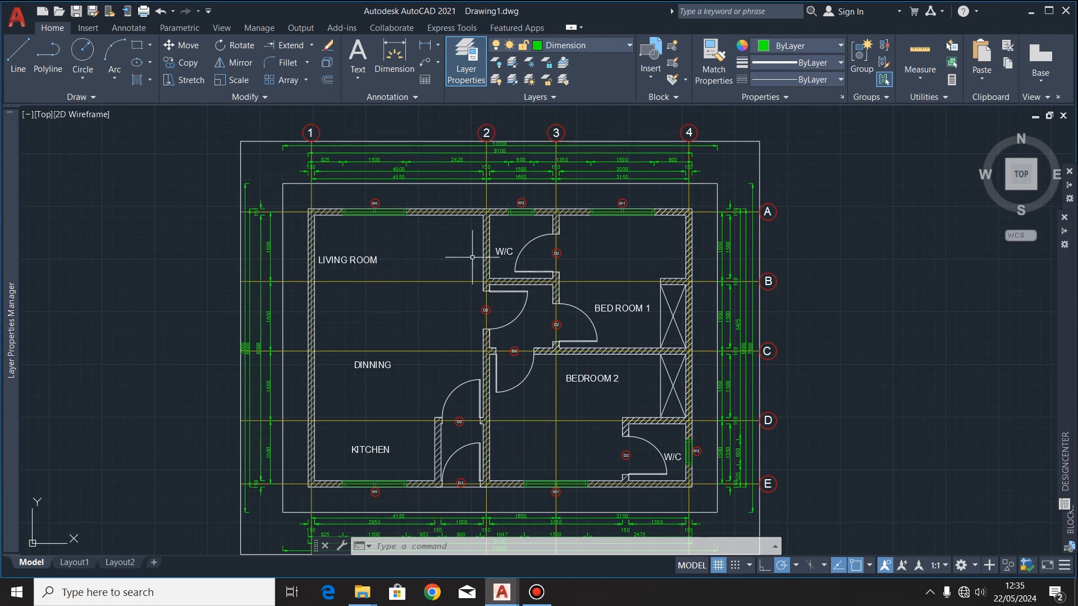
{"action": "scroll", "coordinate": [579, 289], "scroll_direction": "up", "scroll_amount": 2}
{"action": "scroll", "coordinate": [577, 290], "scroll_direction": "down", "scroll_amount": 2}
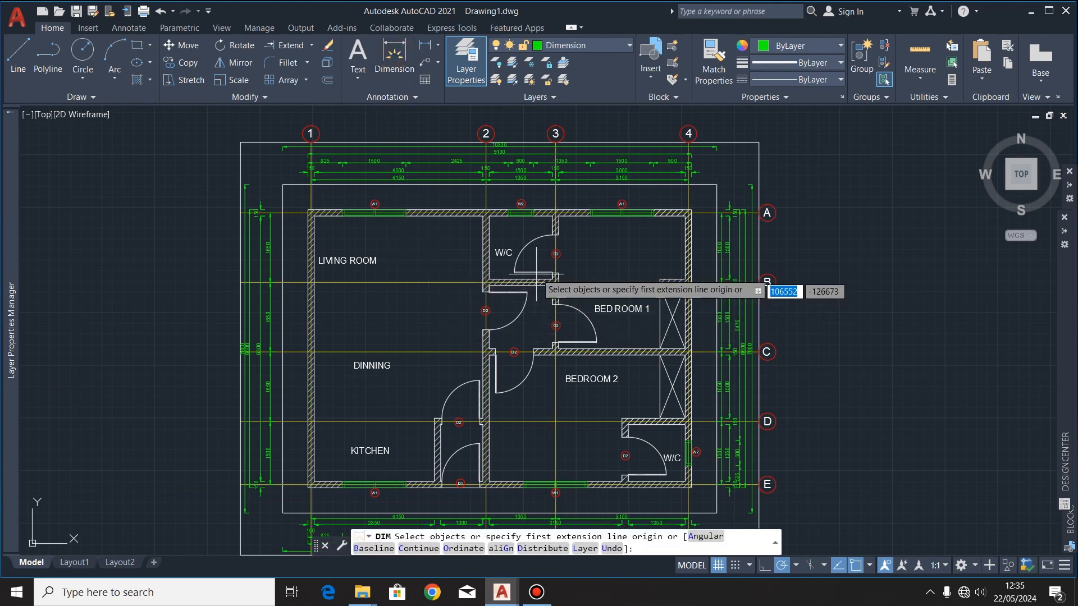
{"action": "scroll", "coordinate": [531, 258], "scroll_direction": "up", "scroll_amount": 2}
{"action": "scroll", "coordinate": [529, 268], "scroll_direction": "up", "scroll_amount": 2}
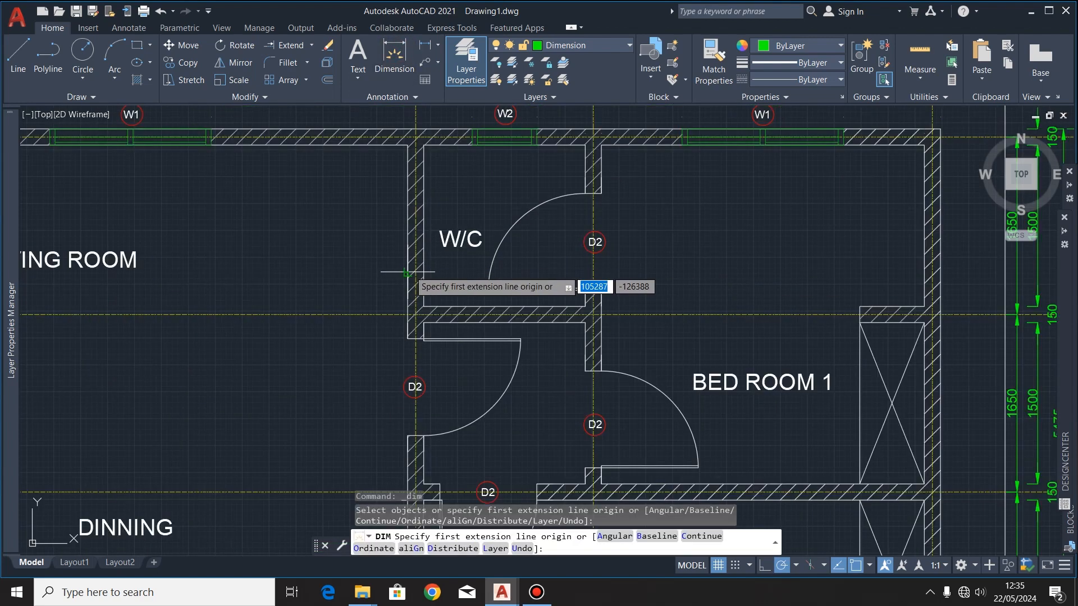
{"action": "left_click", "coordinate": [407, 269]}
{"action": "left_click", "coordinate": [382, 267]}
{"action": "scroll", "coordinate": [412, 294], "scroll_direction": "down", "scroll_amount": 3}
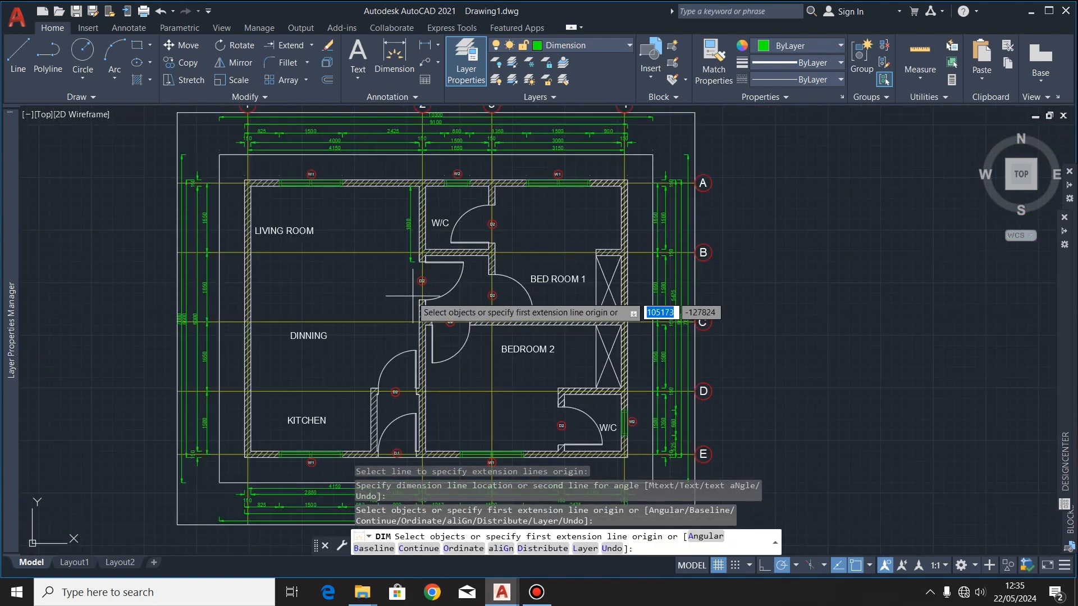
{"action": "scroll", "coordinate": [404, 315], "scroll_direction": "up", "scroll_amount": 3}
{"action": "key", "text": "Escape"}
Step: Continue the chain across the D2 door opening and along the grid 2 wall to the wall stub at grid D
{"action": "left_click", "coordinate": [407, 232]}
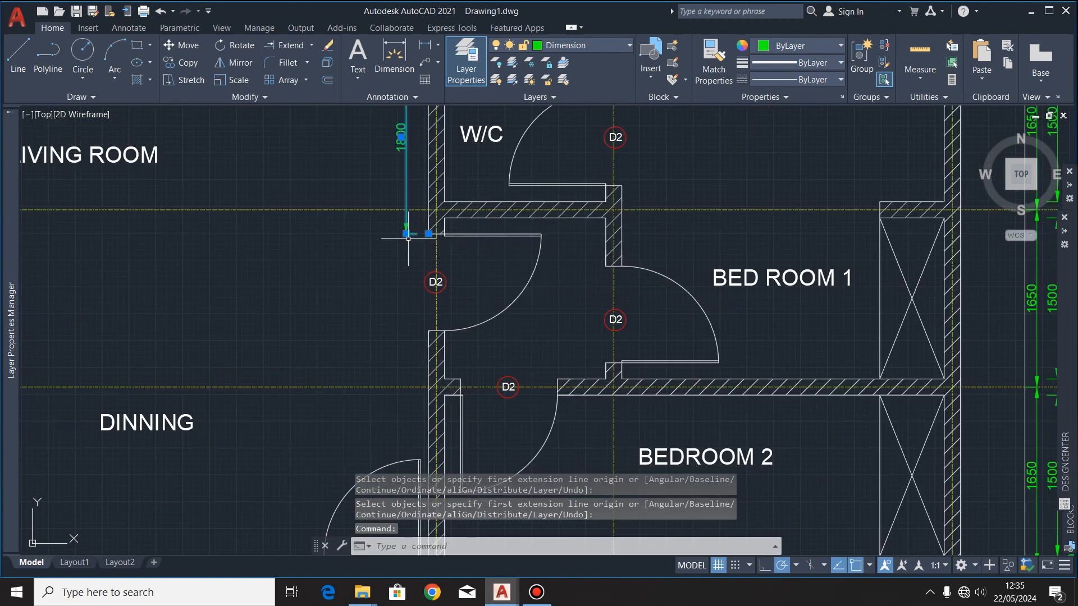
{"action": "mouse_move", "coordinate": [406, 233]}
{"action": "left_click", "coordinate": [447, 271]}
{"action": "scroll", "coordinate": [404, 330], "scroll_direction": "up", "scroll_amount": 3}
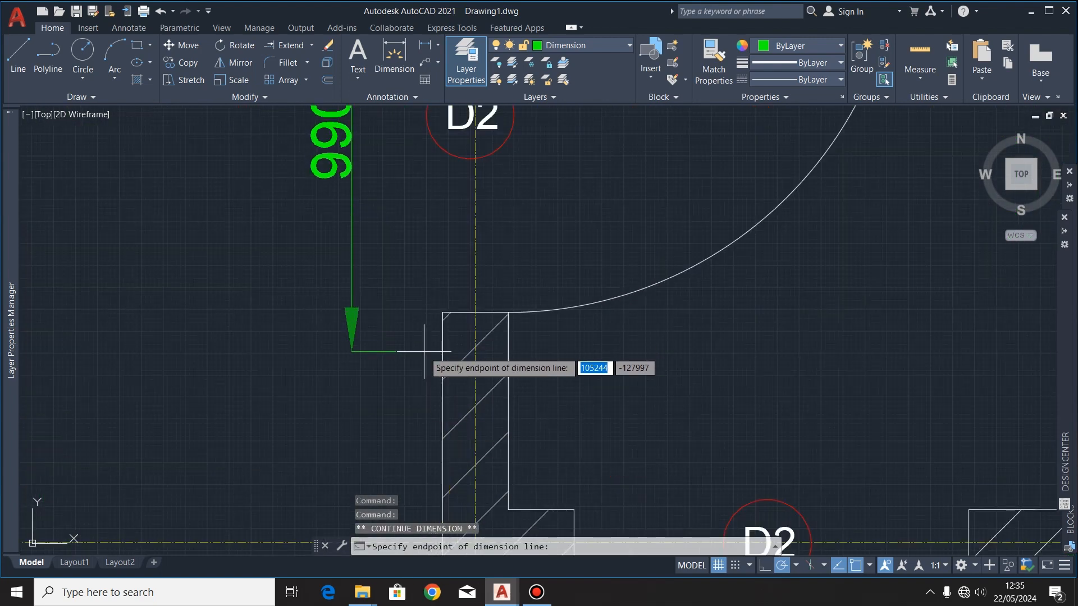
{"action": "left_click", "coordinate": [428, 331]}
{"action": "scroll", "coordinate": [404, 282], "scroll_direction": "down", "scroll_amount": 3}
{"action": "scroll", "coordinate": [404, 282], "scroll_direction": "down", "scroll_amount": 3}
{"action": "scroll", "coordinate": [418, 387], "scroll_direction": "up", "scroll_amount": 5}
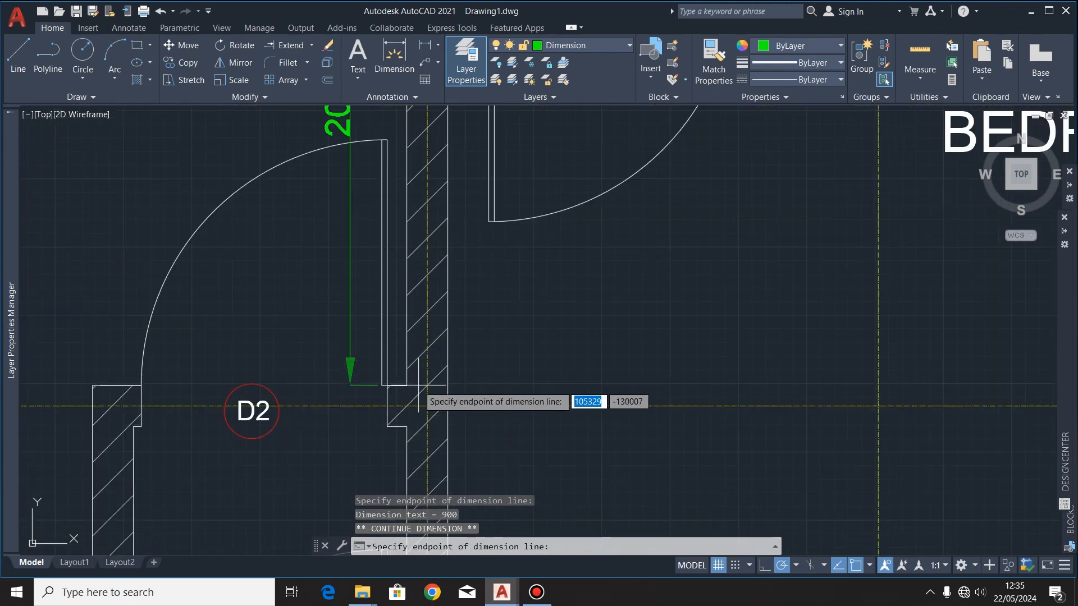
{"action": "scroll", "coordinate": [385, 229], "scroll_direction": "down", "scroll_amount": 6}
Step: Continue the chain through the wall stub at grid D, down to the D1 door, and through the exterior wall at grid E, ending it
{"action": "scroll", "coordinate": [385, 278], "scroll_direction": "up", "scroll_amount": 8}
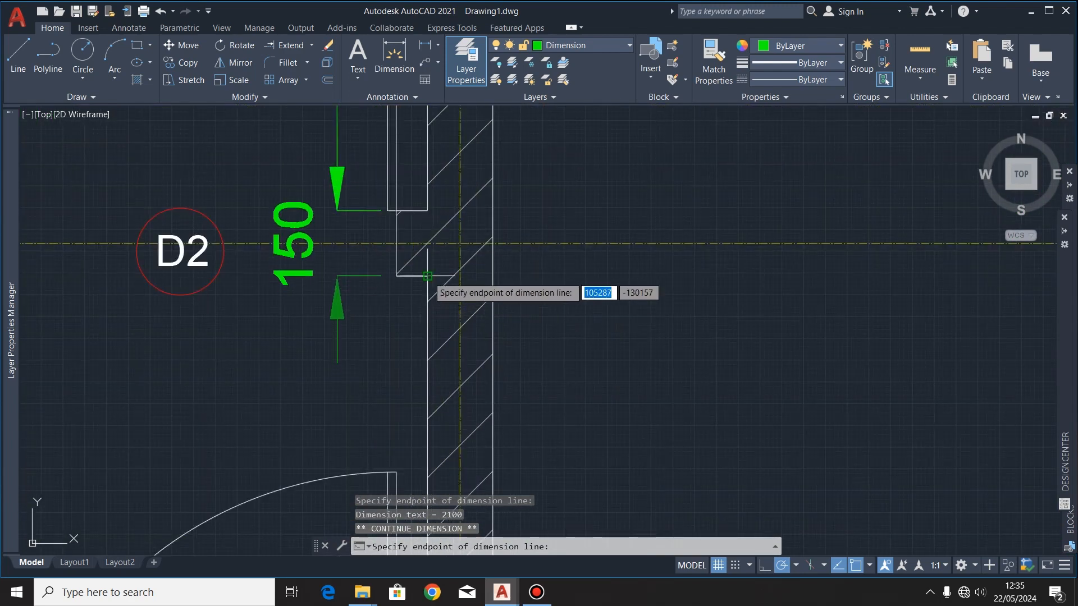
{"action": "left_click", "coordinate": [430, 274]}
{"action": "scroll", "coordinate": [328, 229], "scroll_direction": "down", "scroll_amount": 6}
{"action": "scroll", "coordinate": [345, 388], "scroll_direction": "up", "scroll_amount": 7}
{"action": "left_click", "coordinate": [313, 370]}
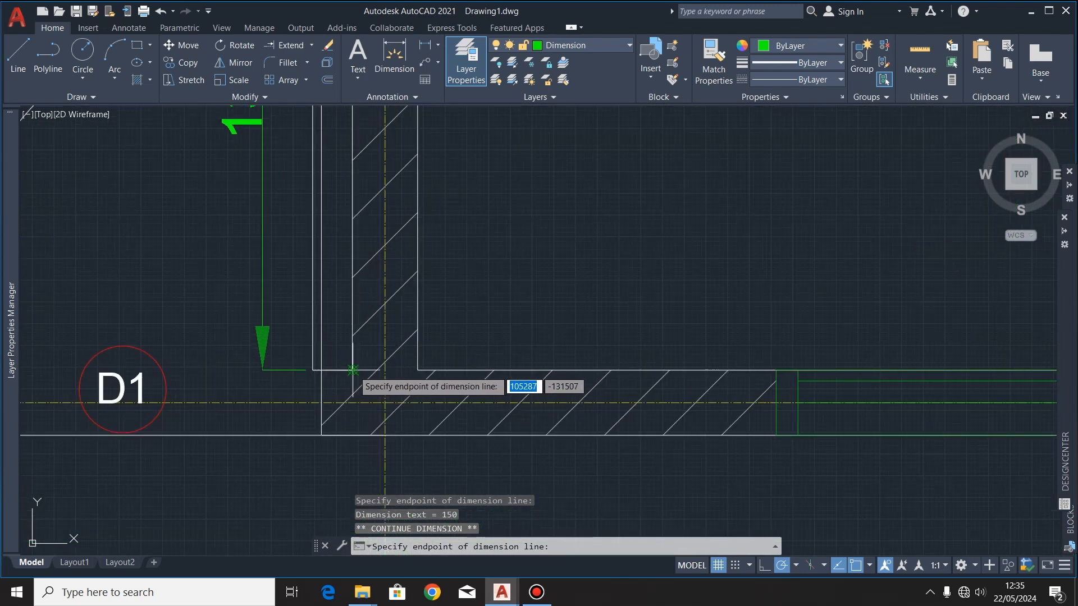
{"action": "left_click", "coordinate": [321, 435]}
{"action": "scroll", "coordinate": [324, 449], "scroll_direction": "down", "scroll_amount": 5}
{"action": "scroll", "coordinate": [373, 319], "scroll_direction": "down", "scroll_amount": 5}
{"action": "key", "text": "Escape"}
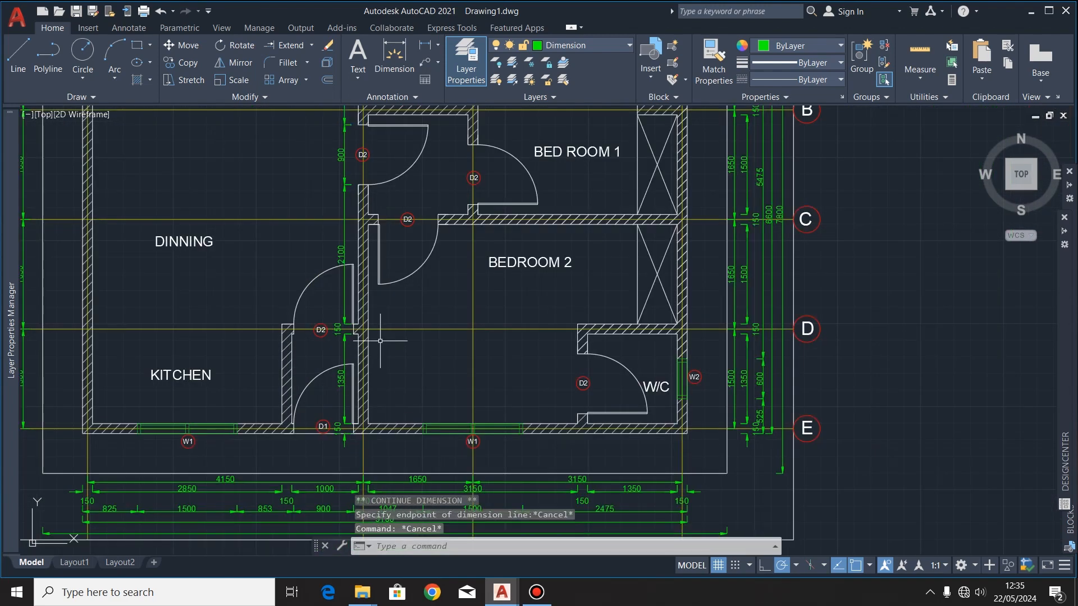
Step: Dimension the Bedroom 2 side of the grid 2 wall between the inner faces of the grid C and grid E walls
{"action": "scroll", "coordinate": [350, 329], "scroll_direction": "up", "scroll_amount": 5}
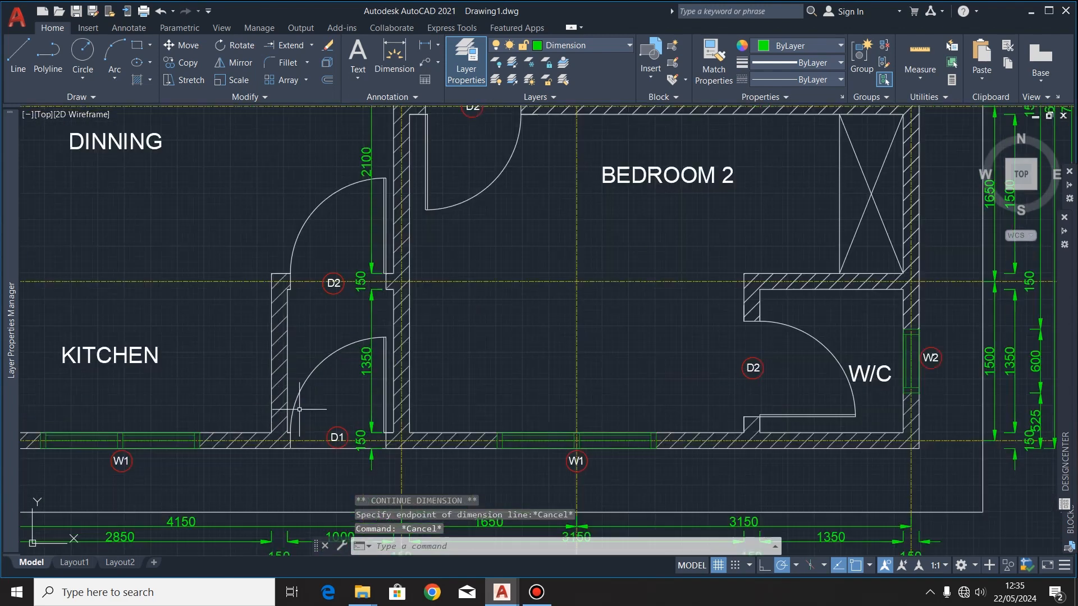
{"action": "left_click", "coordinate": [391, 60]}
{"action": "scroll", "coordinate": [445, 340], "scroll_direction": "down", "scroll_amount": 2}
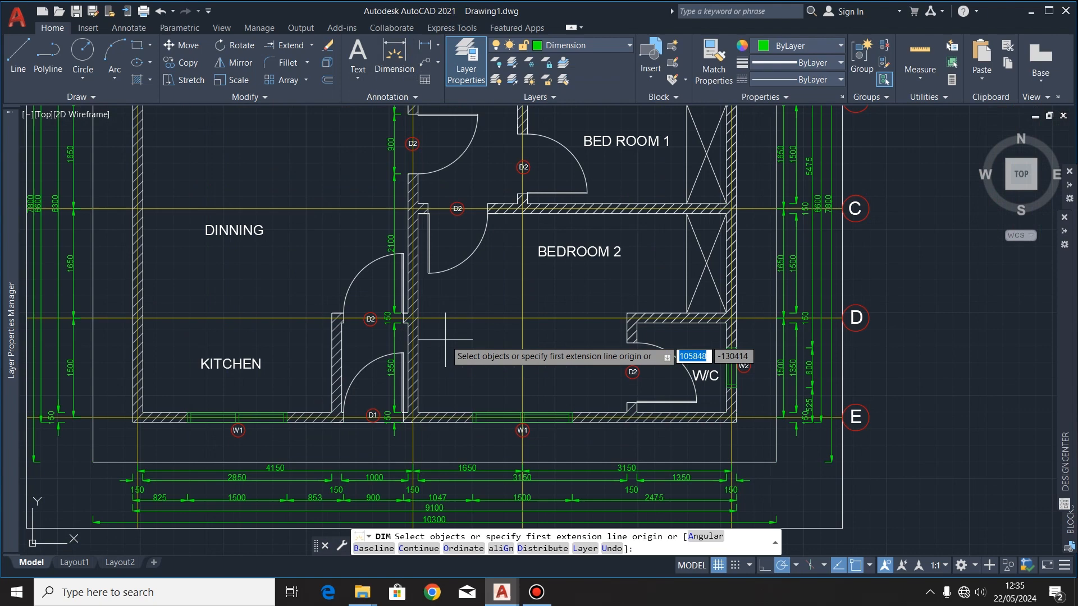
{"action": "left_click", "coordinate": [418, 362]}
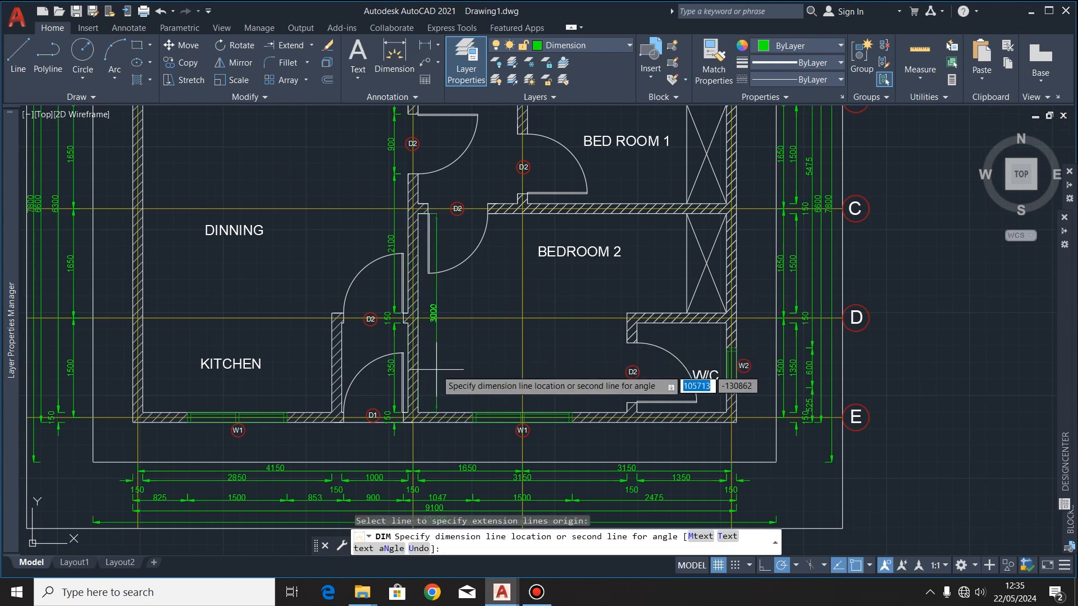
{"action": "left_click", "coordinate": [438, 369]}
{"action": "scroll", "coordinate": [438, 214], "scroll_direction": "up", "scroll_amount": 4}
{"action": "key", "text": "Escape"}
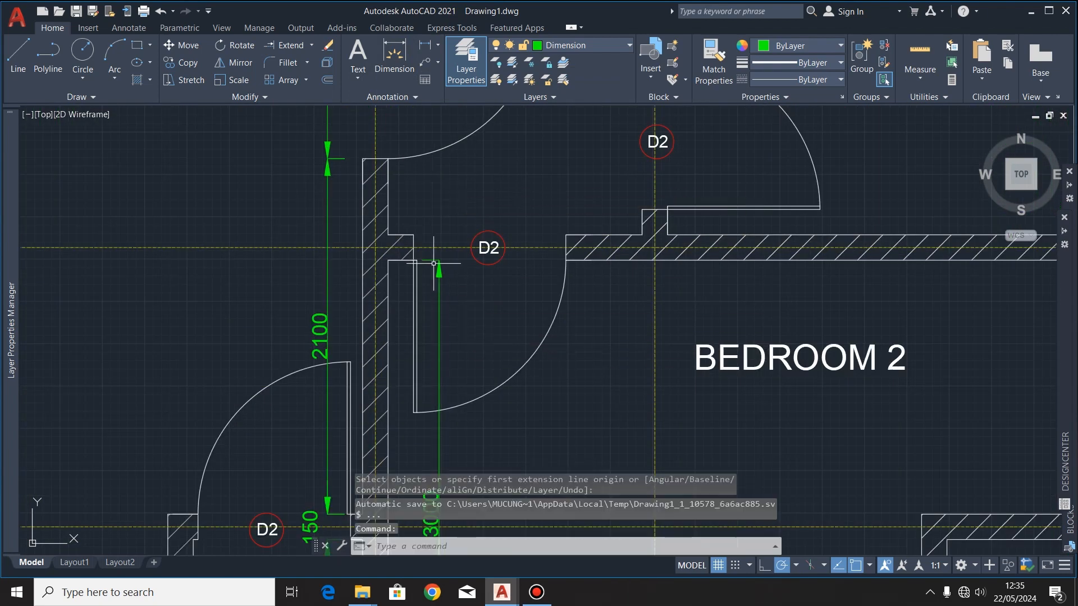
Step: Continue the Bedroom 2 chain through the grid C wall and along the hallway side of grid 2 to the D2 door opening
{"action": "left_click", "coordinate": [439, 262]}
{"action": "mouse_move", "coordinate": [438, 260]}
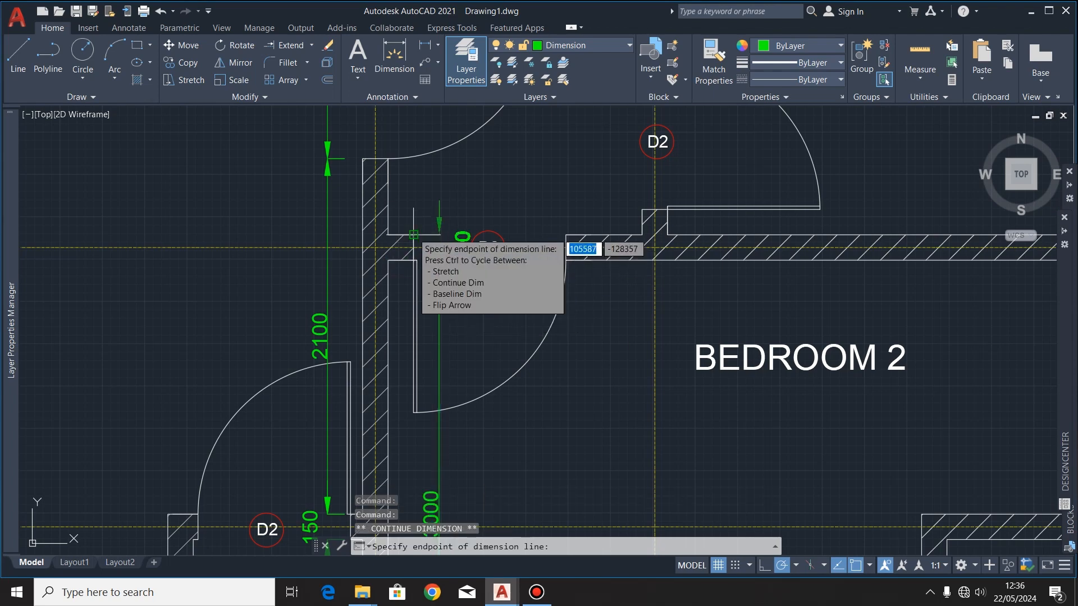
{"action": "scroll", "coordinate": [410, 232], "scroll_direction": "up", "scroll_amount": 3}
{"action": "left_click", "coordinate": [414, 240]}
{"action": "scroll", "coordinate": [410, 315], "scroll_direction": "down", "scroll_amount": 3}
{"action": "scroll", "coordinate": [385, 207], "scroll_direction": "up", "scroll_amount": 4}
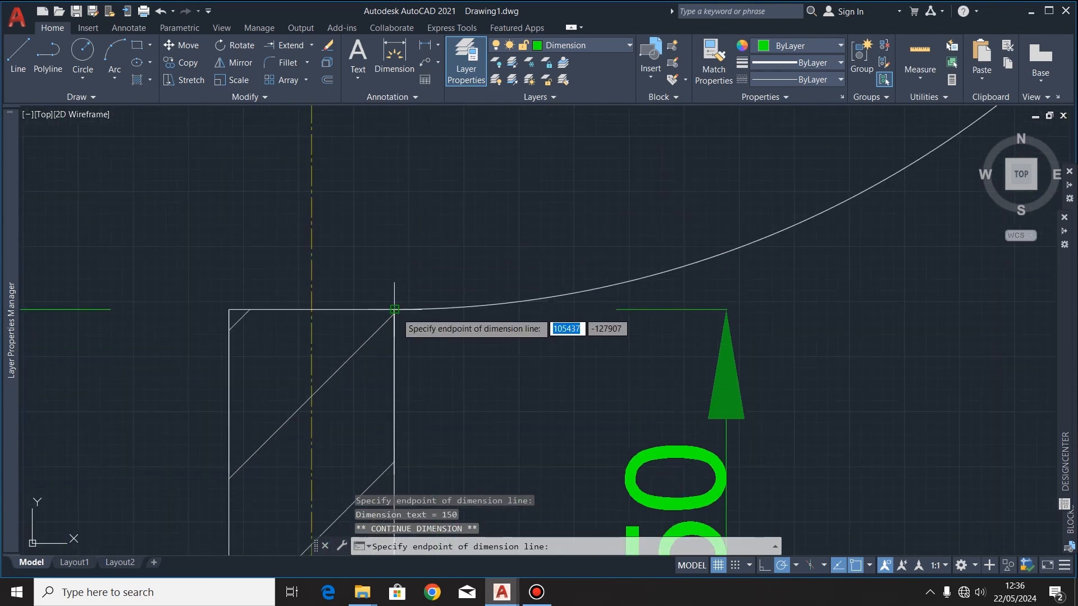
{"action": "left_click", "coordinate": [394, 309]}
Step: Continue the hallway chain across the D2 door opening and the short wall return to the W/C wall at grid B, ending it
{"action": "scroll", "coordinate": [404, 369], "scroll_direction": "down", "scroll_amount": 5}
{"action": "scroll", "coordinate": [395, 197], "scroll_direction": "up", "scroll_amount": 7}
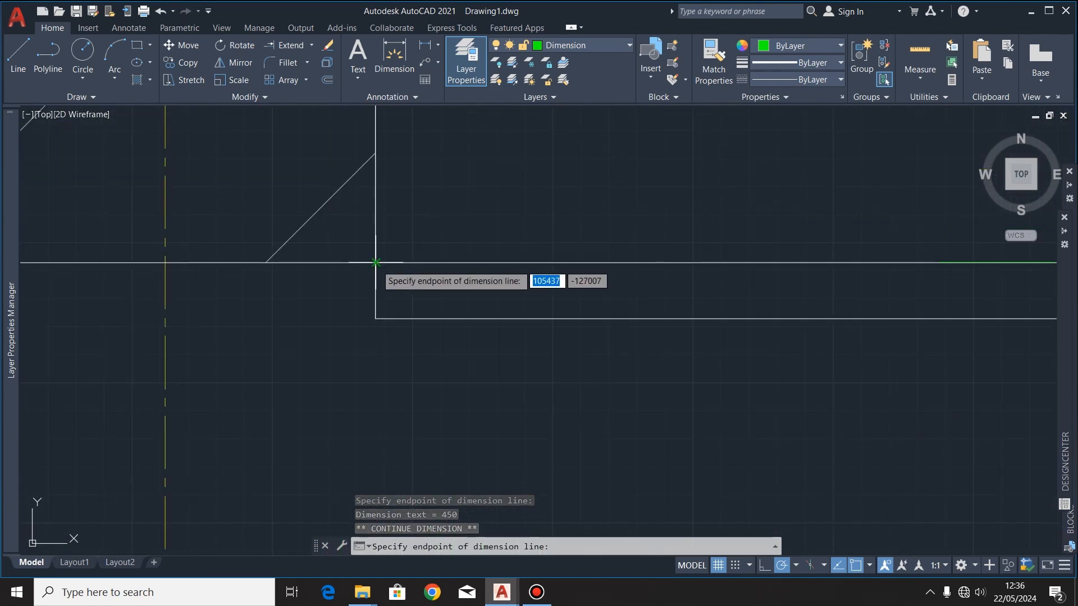
{"action": "left_click", "coordinate": [375, 262]}
{"action": "scroll", "coordinate": [397, 366], "scroll_direction": "down", "scroll_amount": 4}
{"action": "scroll", "coordinate": [388, 291], "scroll_direction": "up", "scroll_amount": 2}
{"action": "left_click", "coordinate": [406, 280]}
{"action": "scroll", "coordinate": [401, 364], "scroll_direction": "down", "scroll_amount": 3}
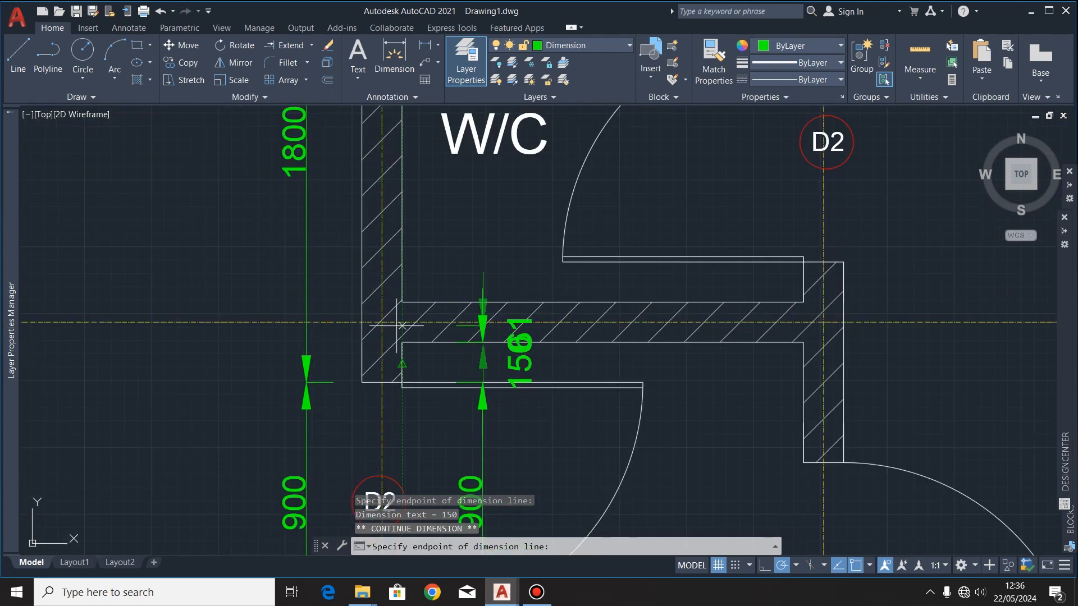
{"action": "scroll", "coordinate": [403, 301], "scroll_direction": "up", "scroll_amount": 4}
{"action": "scroll", "coordinate": [403, 337], "scroll_direction": "down", "scroll_amount": 4}
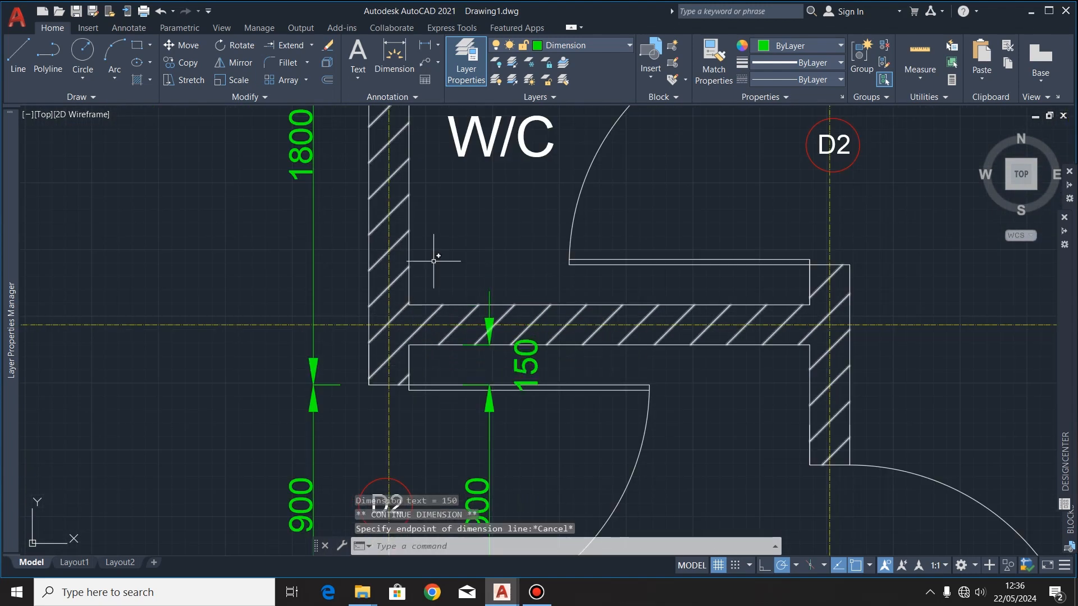
{"action": "scroll", "coordinate": [441, 231], "scroll_direction": "down", "scroll_amount": 4}
{"action": "key", "text": "Escape"}
Step: Dimension the Bedroom 2 side of the grid C wall from the D2 door opening to the exterior wall at grid 4
{"action": "scroll", "coordinate": [422, 233], "scroll_direction": "up", "scroll_amount": 2}
{"action": "scroll", "coordinate": [440, 349], "scroll_direction": "down", "scroll_amount": 4}
{"action": "scroll", "coordinate": [464, 273], "scroll_direction": "up", "scroll_amount": 2}
{"action": "scroll", "coordinate": [330, 273], "scroll_direction": "down", "scroll_amount": 2}
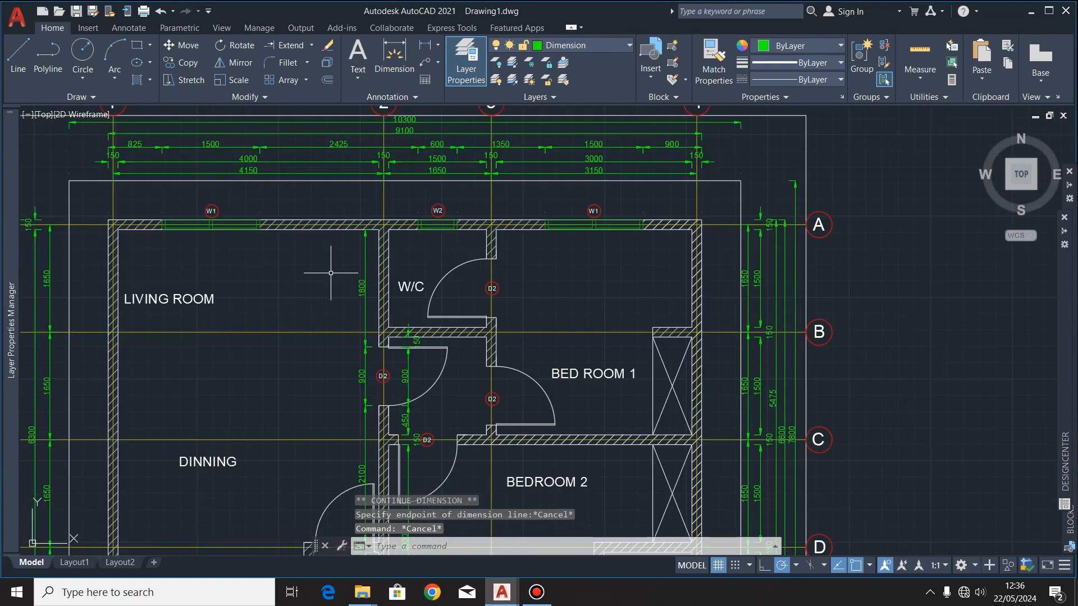
{"action": "scroll", "coordinate": [489, 333], "scroll_direction": "up", "scroll_amount": 2}
{"action": "left_click", "coordinate": [392, 55]}
{"action": "scroll", "coordinate": [363, 140], "scroll_direction": "down", "scroll_amount": 4}
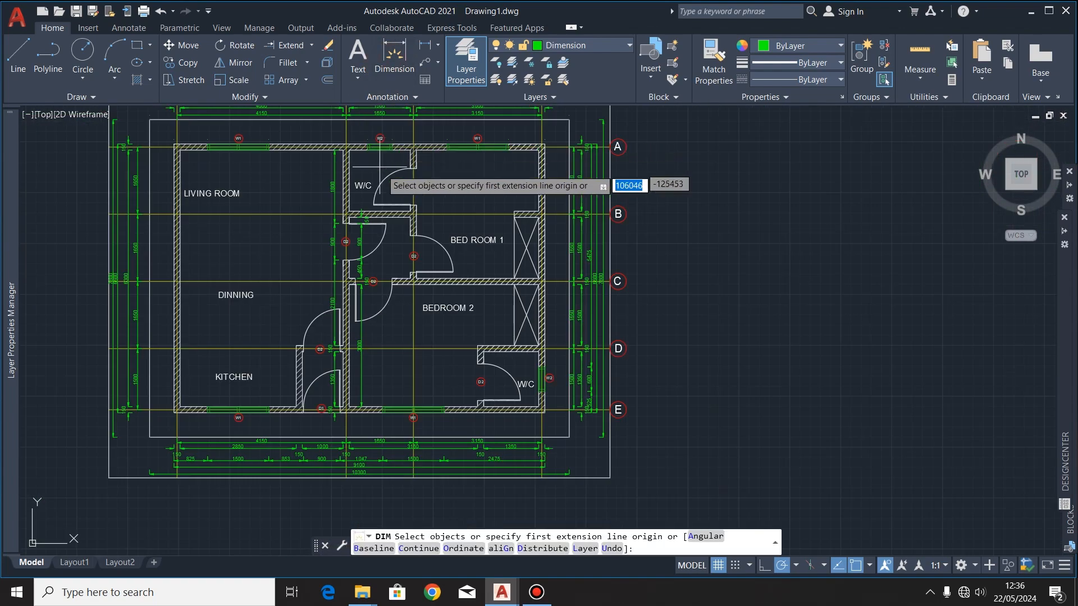
{"action": "scroll", "coordinate": [390, 357], "scroll_direction": "up", "scroll_amount": 4}
{"action": "scroll", "coordinate": [415, 326], "scroll_direction": "down", "scroll_amount": 2}
{"action": "scroll", "coordinate": [337, 242], "scroll_direction": "up", "scroll_amount": 3}
{"action": "scroll", "coordinate": [365, 303], "scroll_direction": "down", "scroll_amount": 3}
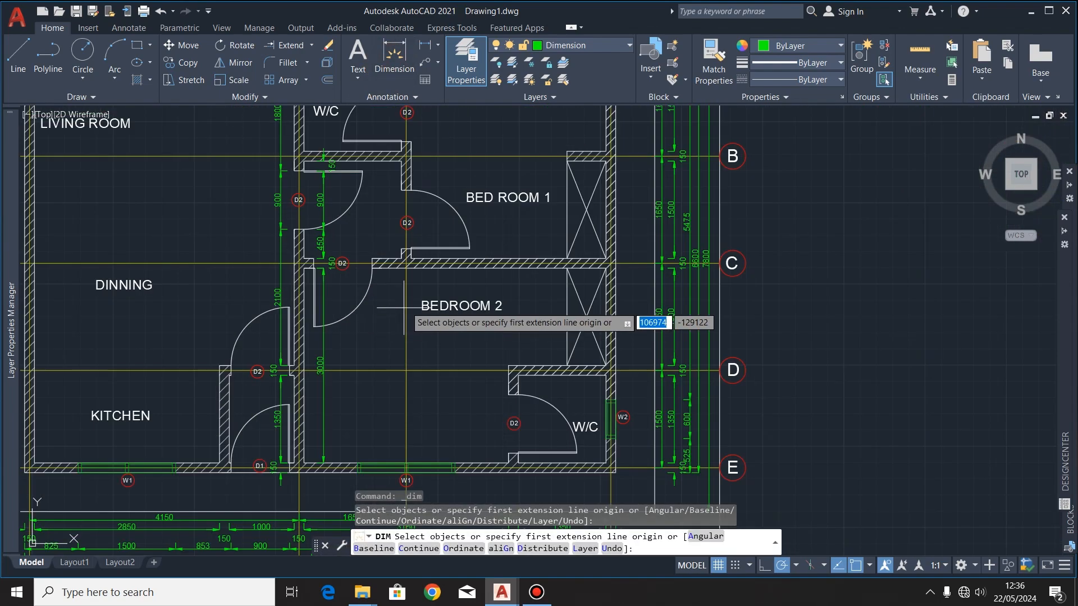
{"action": "scroll", "coordinate": [410, 278], "scroll_direction": "up", "scroll_amount": 4}
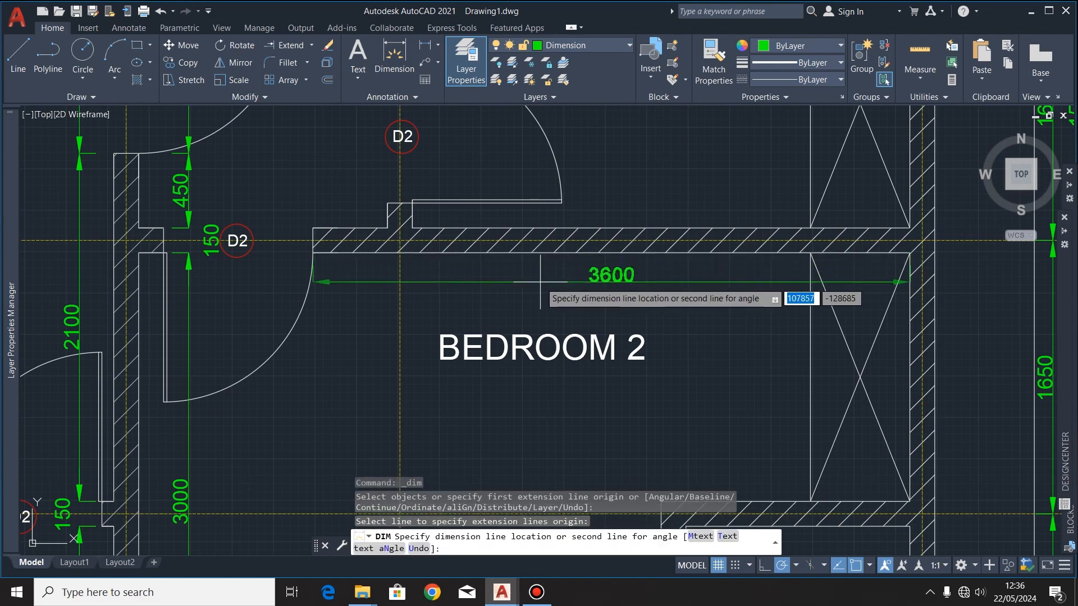
{"action": "scroll", "coordinate": [502, 282], "scroll_direction": "down", "scroll_amount": 2}
{"action": "scroll", "coordinate": [355, 287], "scroll_direction": "up", "scroll_amount": 2}
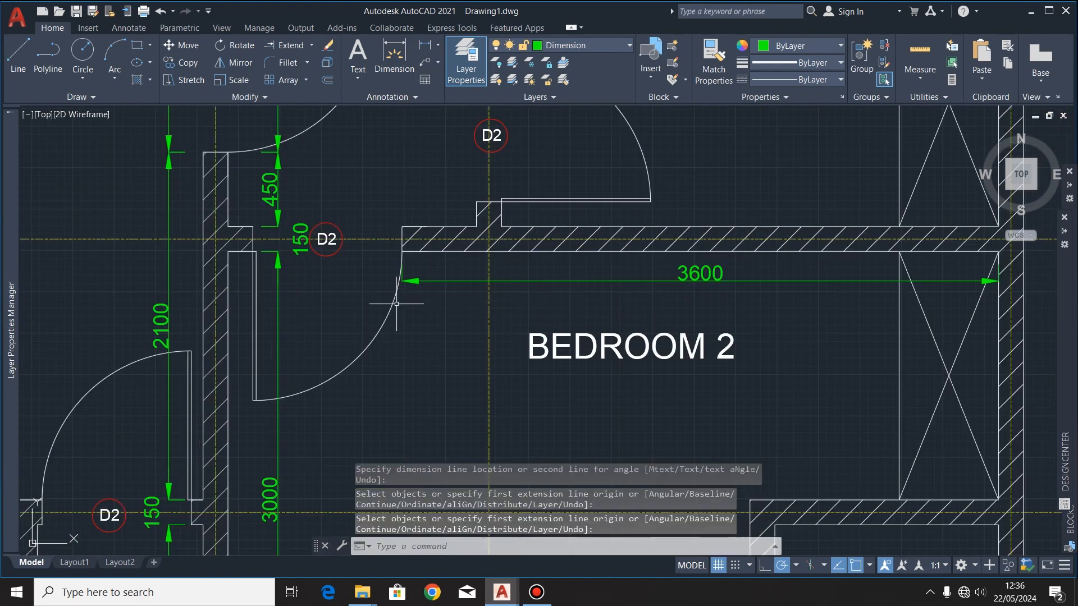
Step: Continue the grid C wall chain across the D2 door opening to the inner face of the grid 2 wall, ending it
{"action": "left_click", "coordinate": [432, 319]}
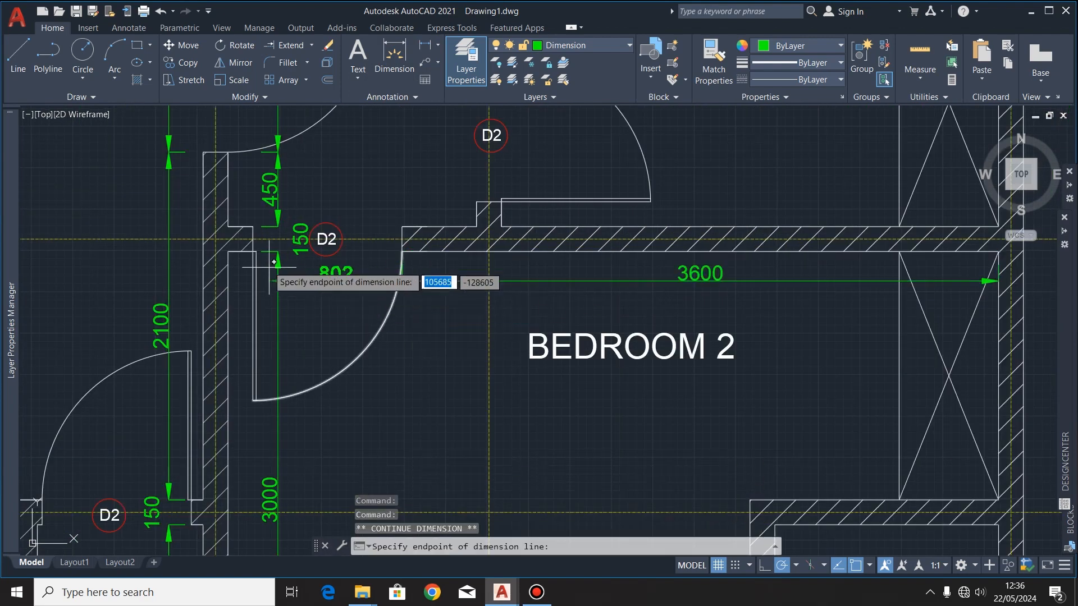
{"action": "scroll", "coordinate": [269, 251], "scroll_direction": "up", "scroll_amount": 5}
{"action": "left_click", "coordinate": [184, 240]}
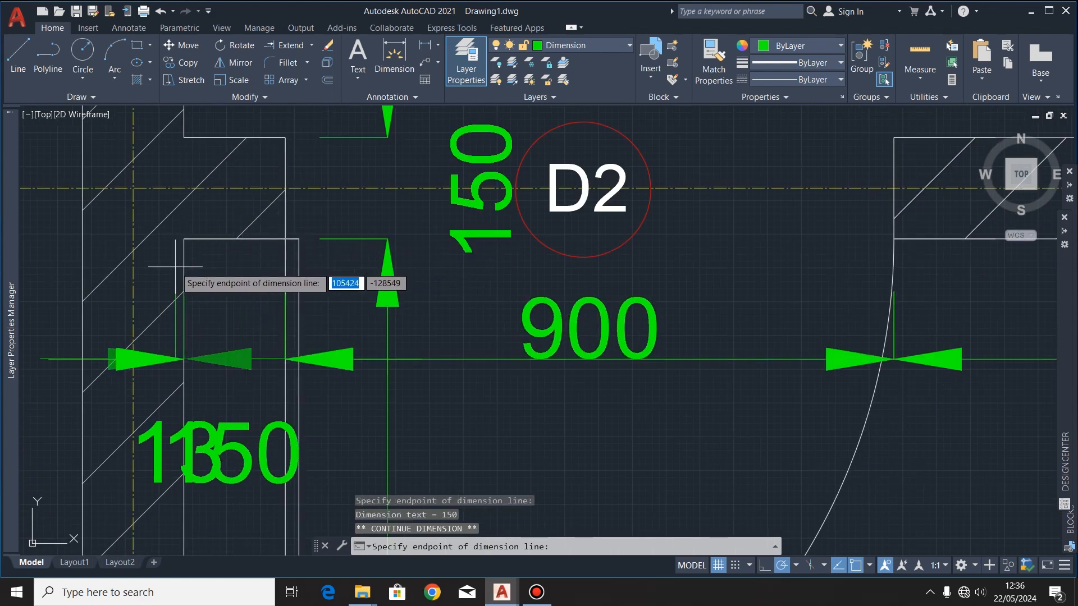
{"action": "key", "text": "Escape"}
{"action": "scroll", "coordinate": [227, 289], "scroll_direction": "down", "scroll_amount": 7}
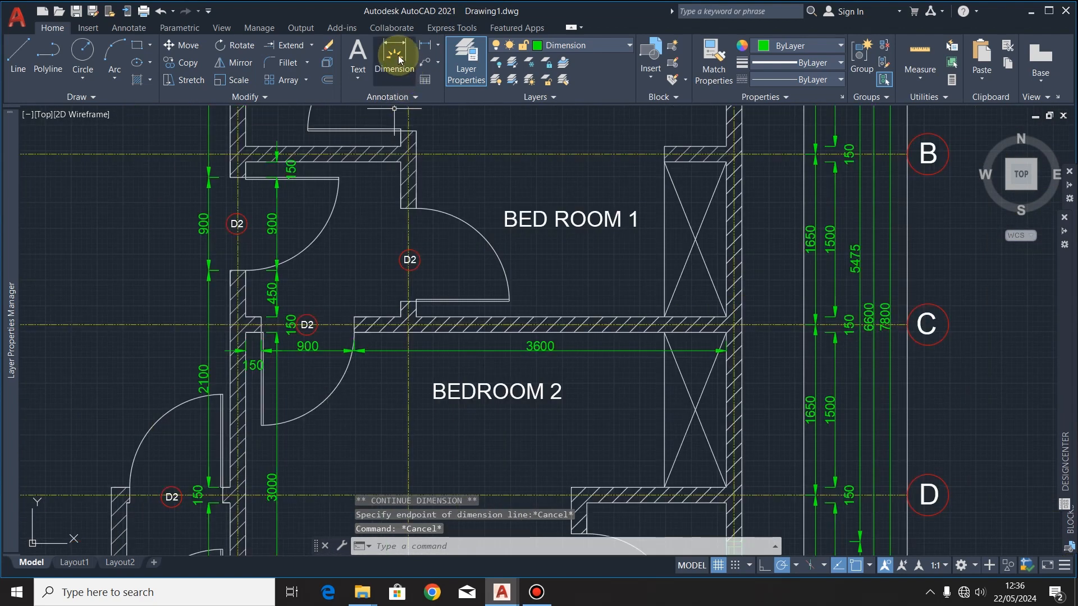
Step: Dimension the length of the wall stub at grid B beside the Bed Room 1 wardrobe
{"action": "left_click", "coordinate": [399, 55]}
{"action": "scroll", "coordinate": [352, 291], "scroll_direction": "down", "scroll_amount": 4}
{"action": "scroll", "coordinate": [422, 373], "scroll_direction": "up", "scroll_amount": 3}
{"action": "scroll", "coordinate": [494, 219], "scroll_direction": "down", "scroll_amount": 4}
{"action": "scroll", "coordinate": [419, 288], "scroll_direction": "up", "scroll_amount": 5}
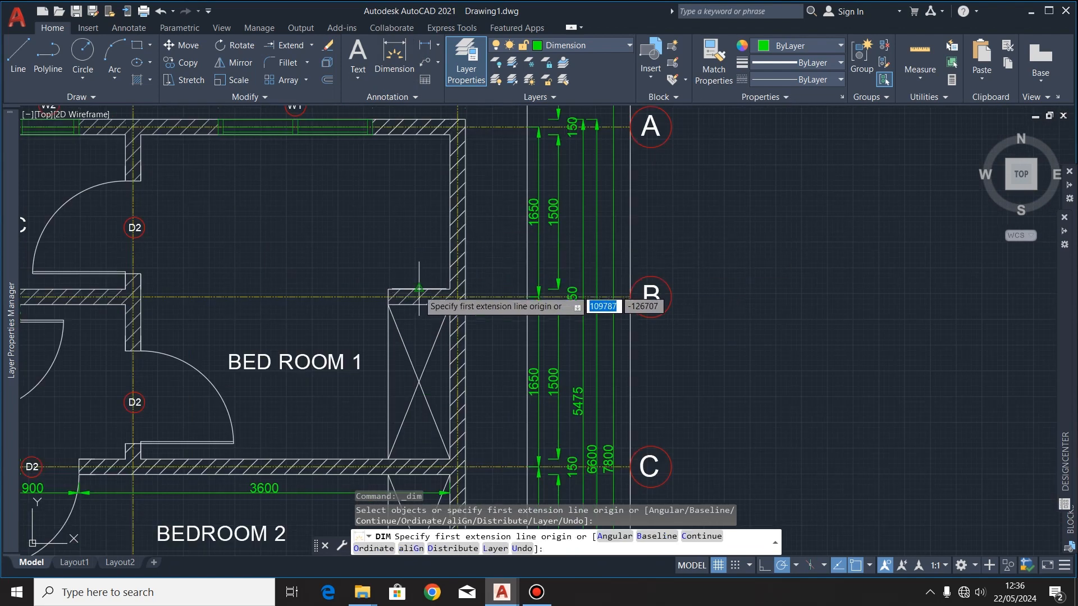
{"action": "left_click", "coordinate": [419, 290]}
{"action": "left_click", "coordinate": [420, 260]}
{"action": "scroll", "coordinate": [410, 322], "scroll_direction": "down", "scroll_amount": 4}
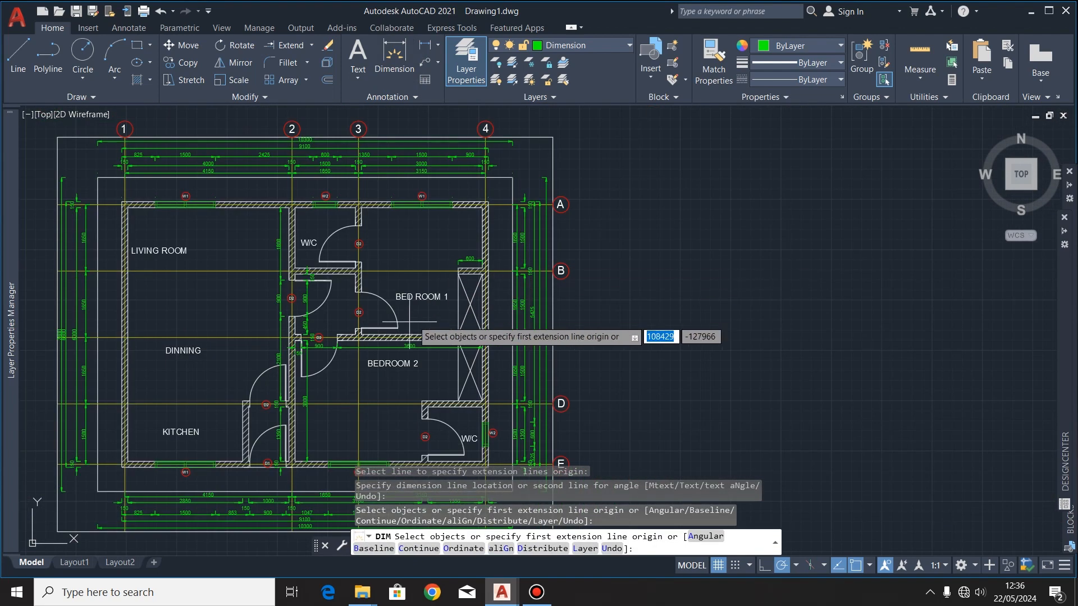
Step: Dimension the Bed Room 1 side of the grid 3 wall segment between the two D2 door openings
{"action": "scroll", "coordinate": [409, 322], "scroll_direction": "up", "scroll_amount": 4}
{"action": "left_click", "coordinate": [366, 255]}
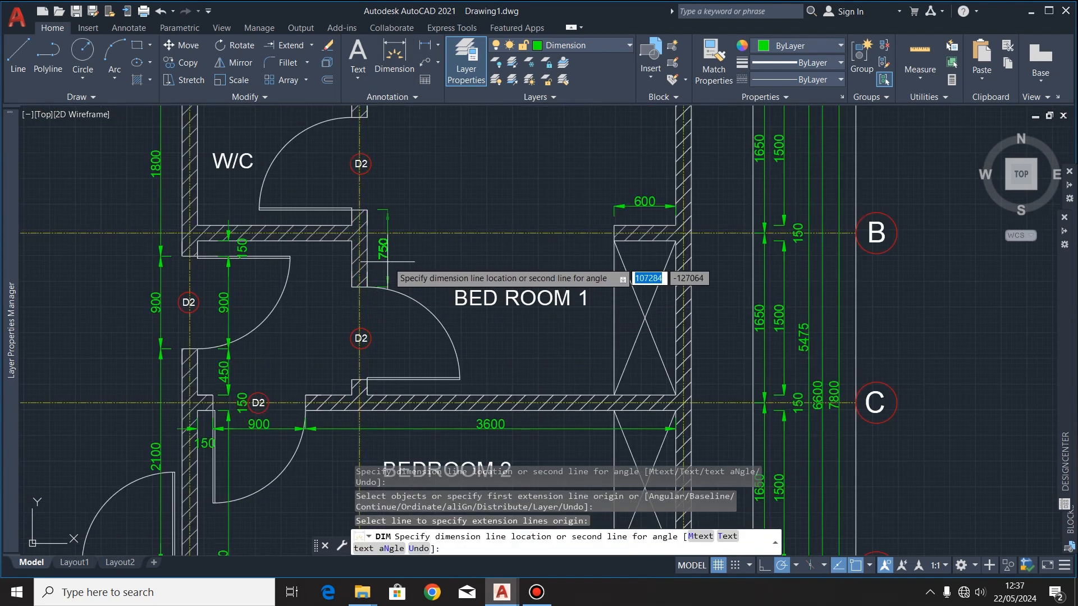
{"action": "left_click", "coordinate": [389, 262]}
{"action": "key", "text": "Escape"}
Step: Continue the grid 3 chain across the W/C's D2 door opening and up to the exterior wall at grid A, ending it
{"action": "left_click", "coordinate": [389, 236]}
{"action": "mouse_move", "coordinate": [385, 248]}
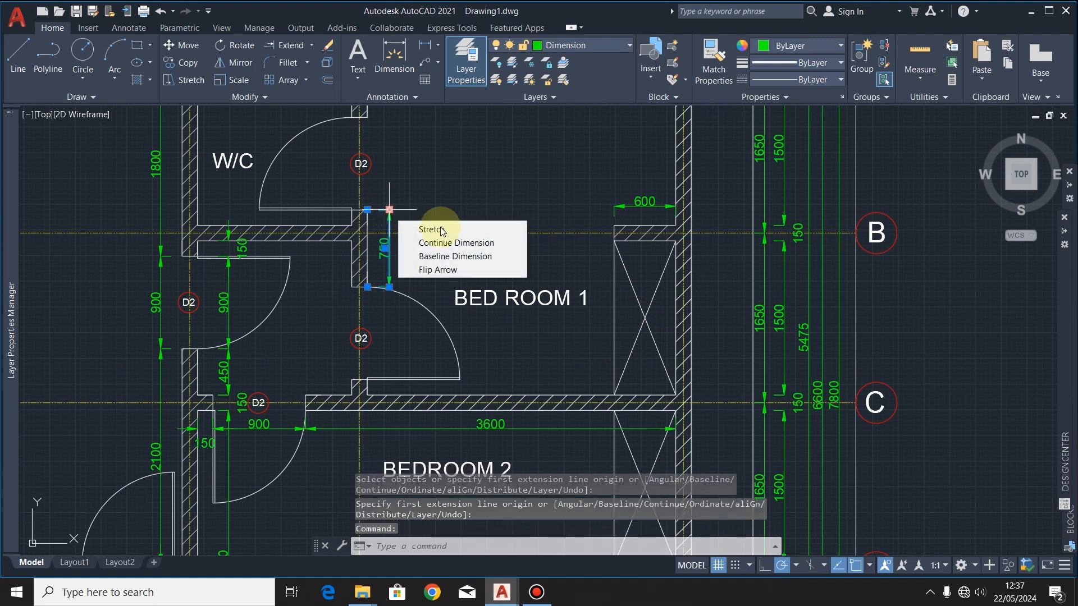
{"action": "left_click", "coordinate": [452, 242]}
{"action": "scroll", "coordinate": [433, 259], "scroll_direction": "down", "scroll_amount": 2}
{"action": "scroll", "coordinate": [365, 199], "scroll_direction": "up", "scroll_amount": 3}
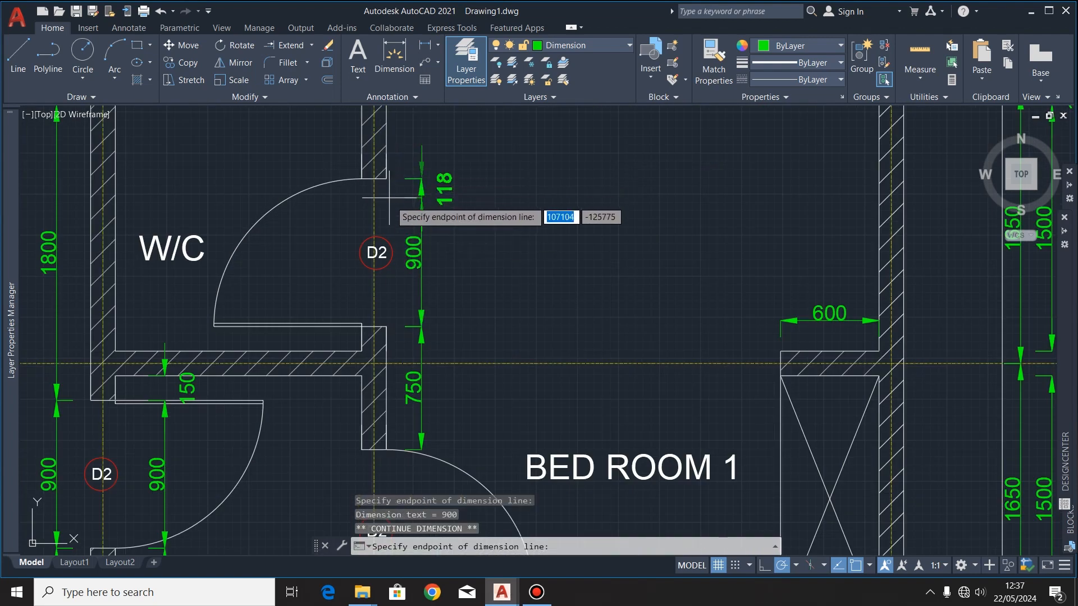
{"action": "scroll", "coordinate": [389, 197], "scroll_direction": "down", "scroll_amount": 3}
{"action": "scroll", "coordinate": [393, 167], "scroll_direction": "up", "scroll_amount": 5}
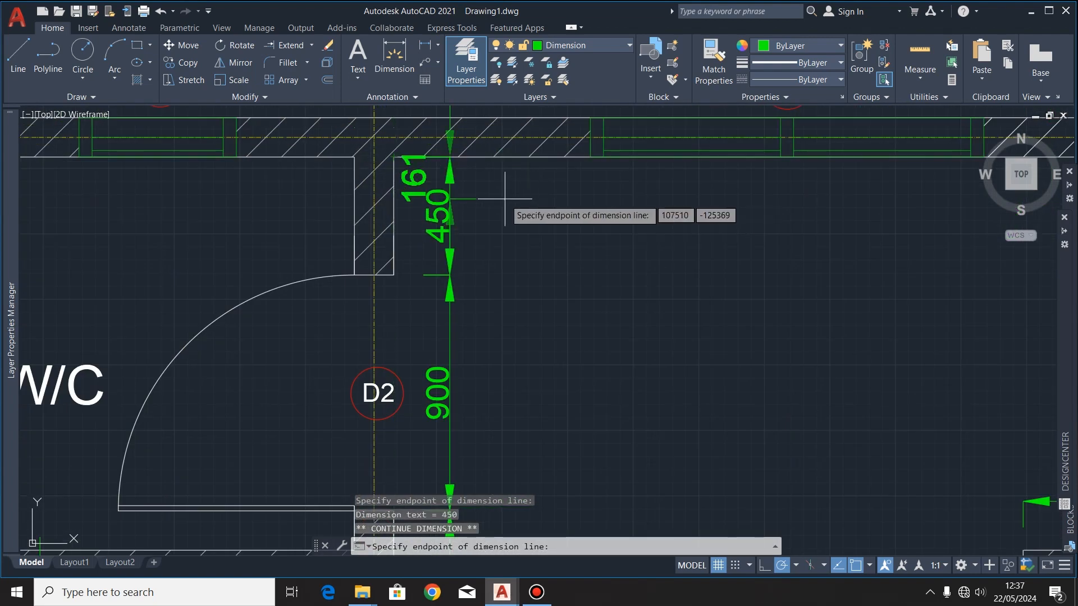
{"action": "key", "text": "Escape"}
Step: Continue the grid 3 chain down across Bed Room 1's D2 door opening and the wall stub to the grid C wall, ending it
{"action": "scroll", "coordinate": [498, 192], "scroll_direction": "down", "scroll_amount": 3}
{"action": "scroll", "coordinate": [471, 298], "scroll_direction": "up", "scroll_amount": 4}
{"action": "left_click", "coordinate": [472, 306]}
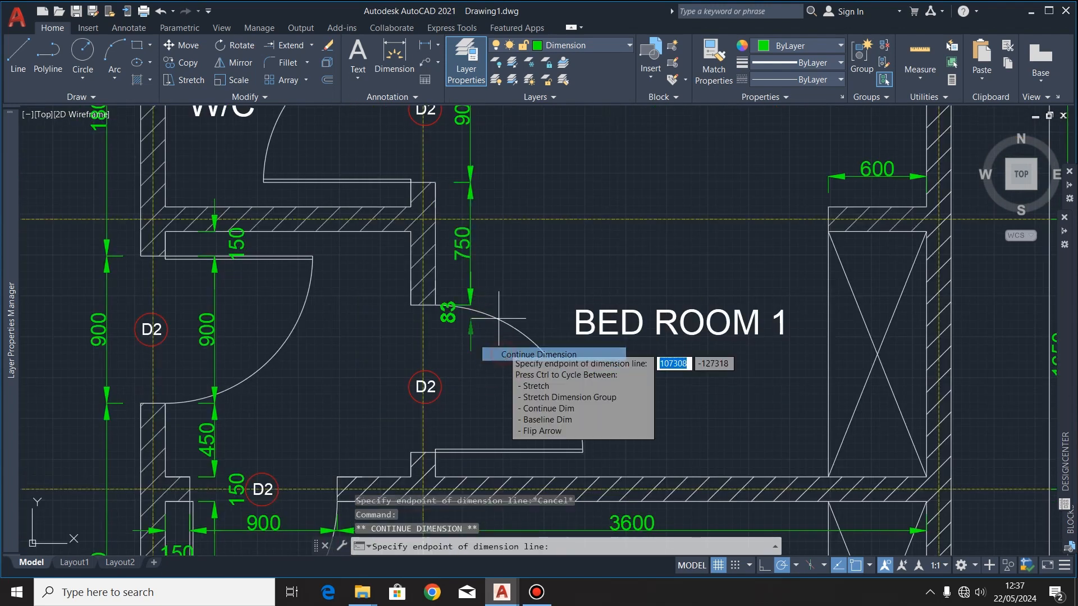
{"action": "scroll", "coordinate": [469, 348], "scroll_direction": "down", "scroll_amount": 3}
{"action": "scroll", "coordinate": [467, 304], "scroll_direction": "up", "scroll_amount": 6}
{"action": "left_click", "coordinate": [467, 298]}
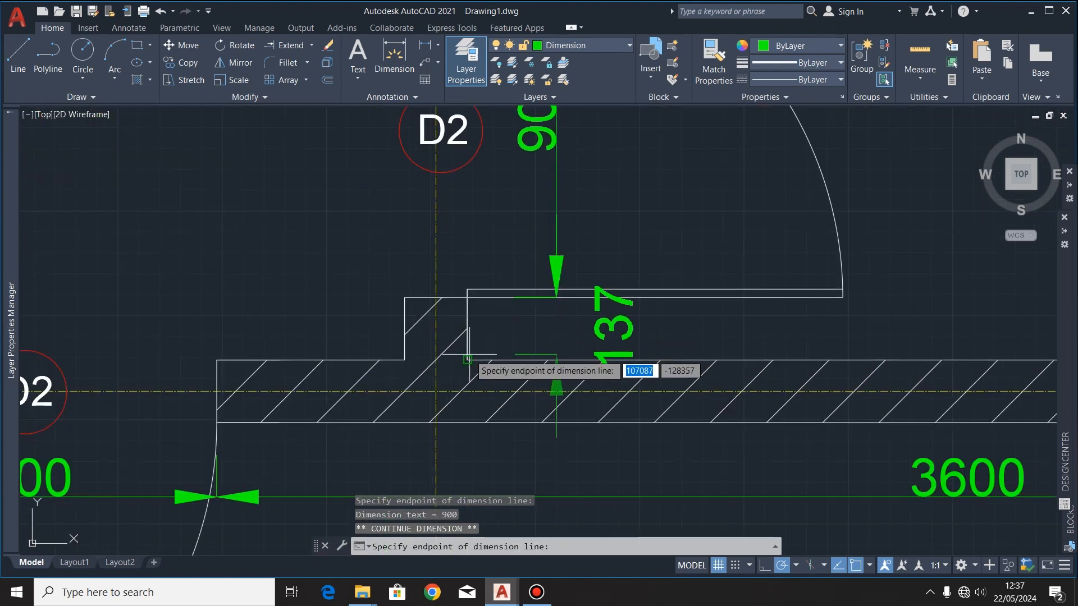
{"action": "left_click", "coordinate": [467, 360]}
{"action": "scroll", "coordinate": [469, 353], "scroll_direction": "down", "scroll_amount": 4}
{"action": "scroll", "coordinate": [337, 362], "scroll_direction": "down", "scroll_amount": 4}
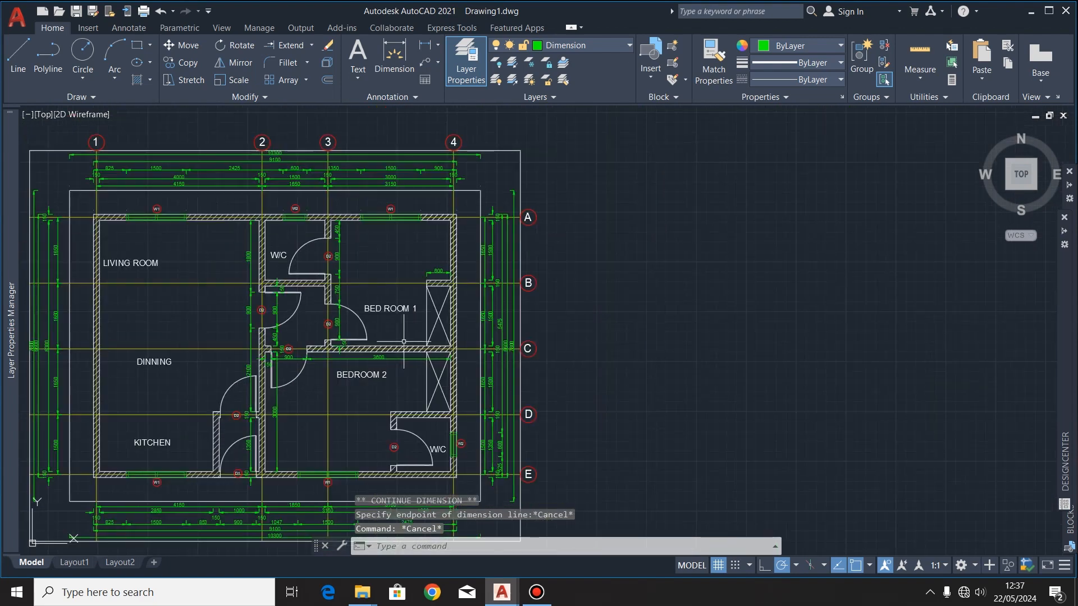
Step: Dimension the front of the Bed Room 1 wardrobe between the walls at grids B and C
{"action": "scroll", "coordinate": [404, 341], "scroll_direction": "up", "scroll_amount": 2}
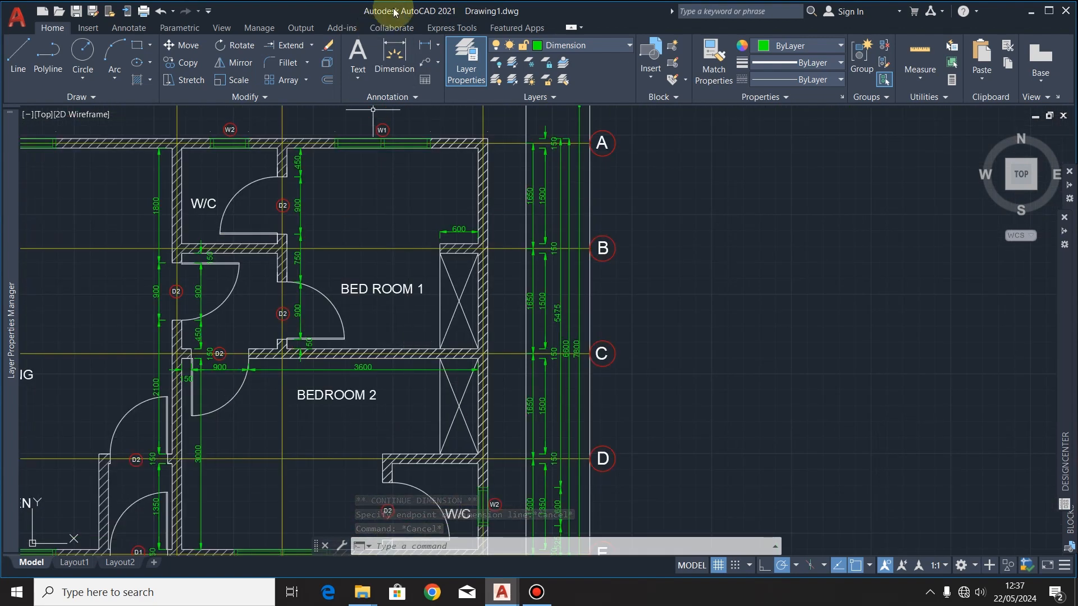
{"action": "left_click", "coordinate": [387, 84]}
{"action": "scroll", "coordinate": [430, 322], "scroll_direction": "up", "scroll_amount": 4}
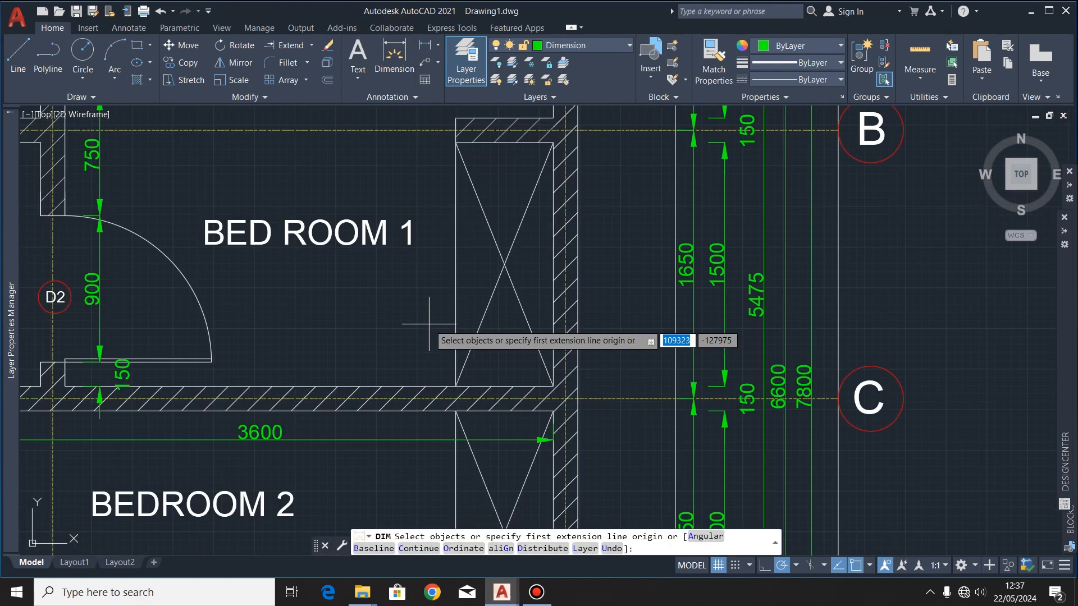
{"action": "scroll", "coordinate": [449, 174], "scroll_direction": "down", "scroll_amount": 4}
{"action": "scroll", "coordinate": [449, 165], "scroll_direction": "up", "scroll_amount": 4}
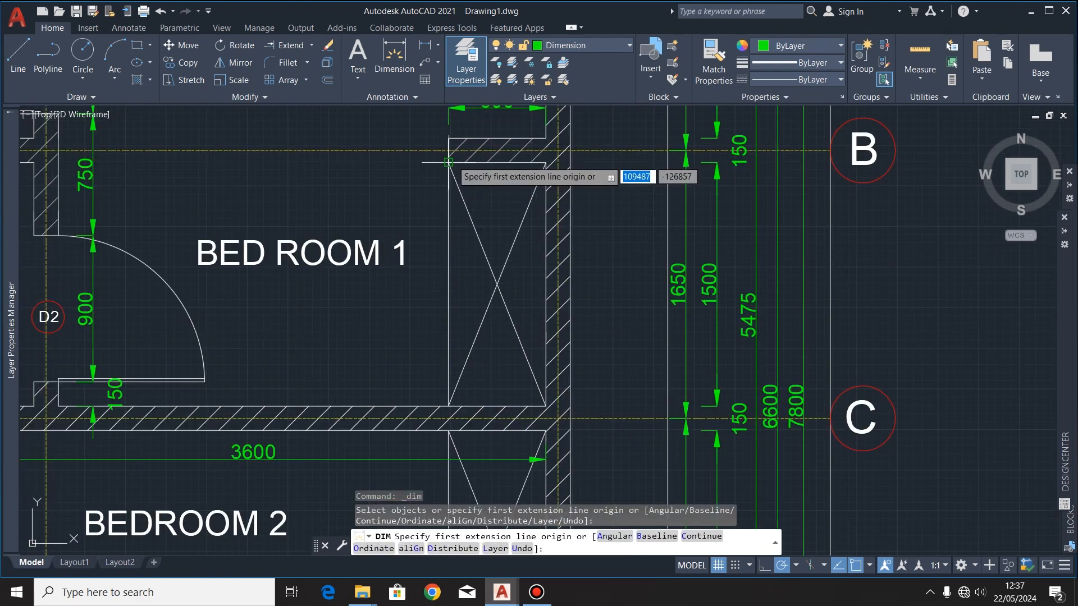
{"action": "left_click", "coordinate": [448, 163]}
{"action": "left_click", "coordinate": [448, 405]}
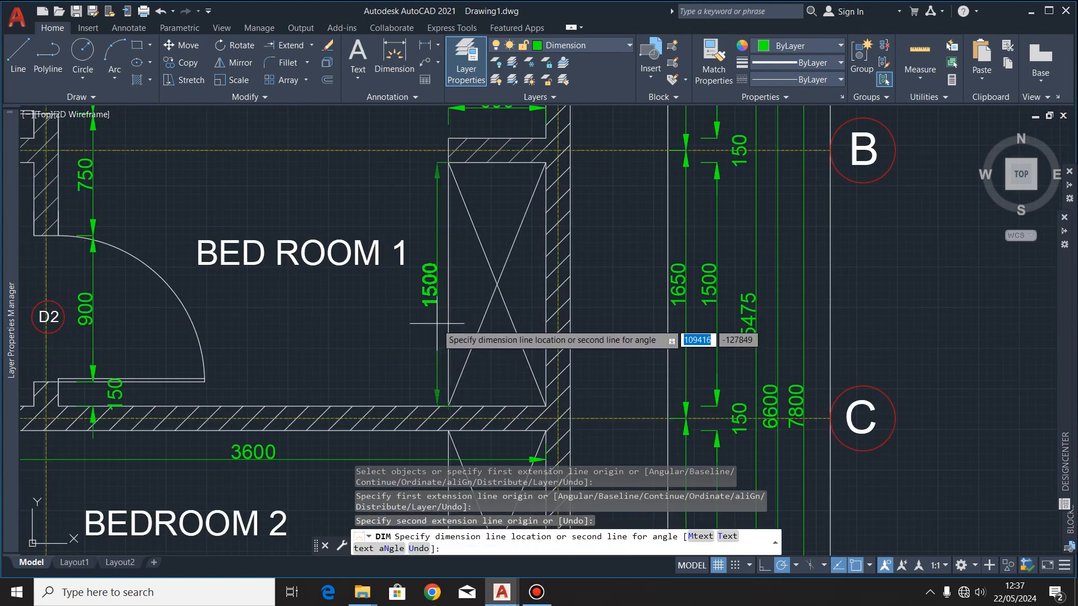
{"action": "left_click", "coordinate": [429, 202]}
Step: Dimension the front of the Bedroom 2 wardrobe between grids C and D, aligned with the Bed Room 1 wardrobe dimension
{"action": "scroll", "coordinate": [429, 205], "scroll_direction": "down", "scroll_amount": 3}
{"action": "scroll", "coordinate": [435, 416], "scroll_direction": "up", "scroll_amount": 2}
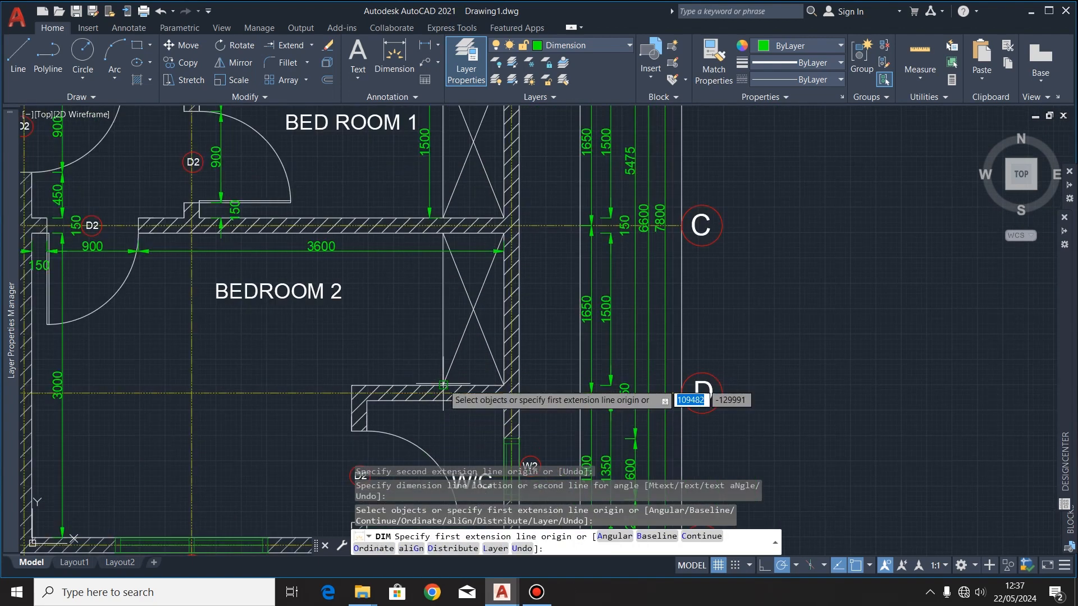
{"action": "left_click", "coordinate": [434, 385]}
{"action": "left_click", "coordinate": [435, 217]}
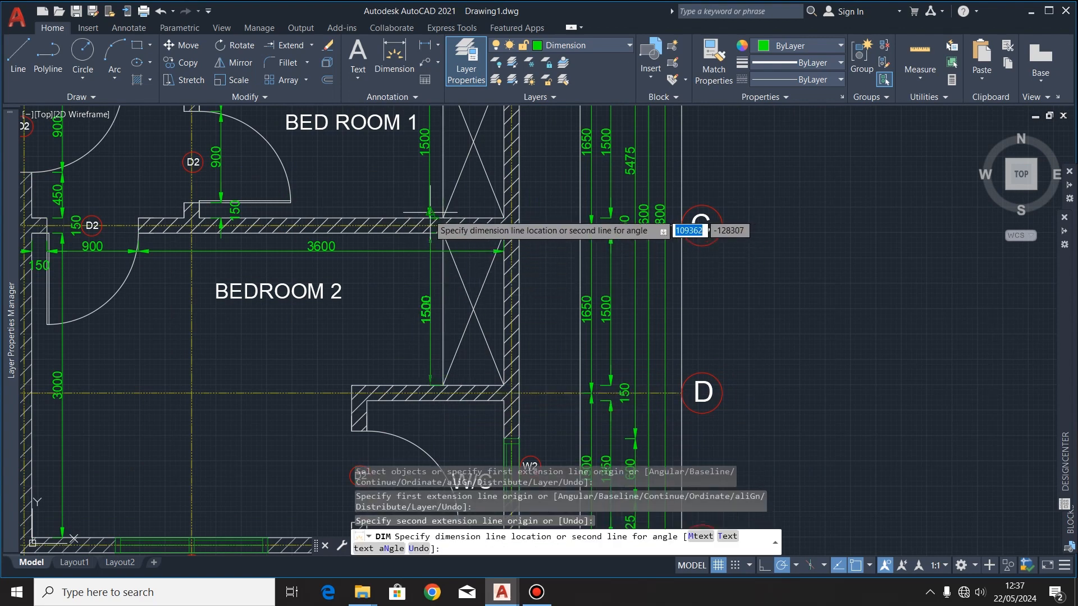
{"action": "left_click", "coordinate": [430, 217]}
Step: Dimension the Bedroom 2 side of the W/C wall at grid D up to the exterior wall
{"action": "scroll", "coordinate": [382, 359], "scroll_direction": "up", "scroll_amount": 3}
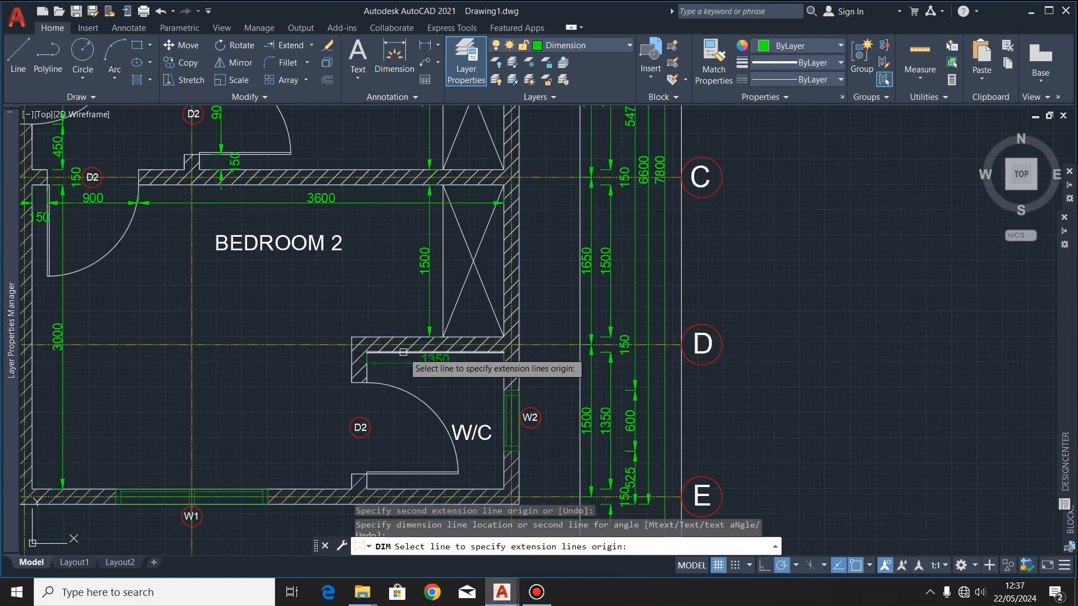
{"action": "left_click", "coordinate": [369, 327]}
{"action": "left_click", "coordinate": [362, 289]}
{"action": "scroll", "coordinate": [362, 289], "scroll_direction": "down", "scroll_amount": 3}
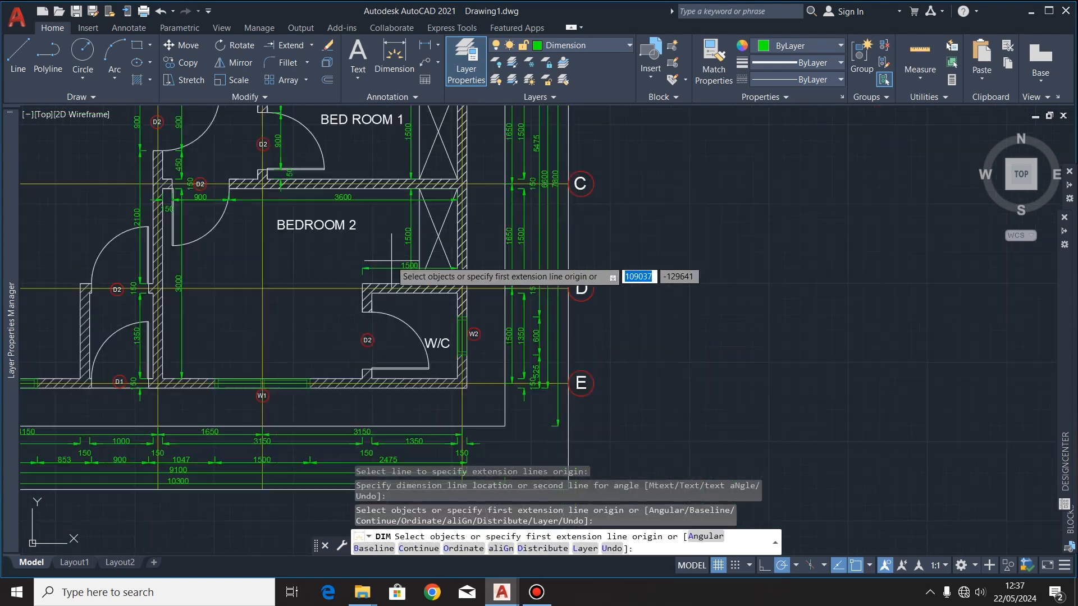
{"action": "scroll", "coordinate": [368, 346], "scroll_direction": "up", "scroll_amount": 2}
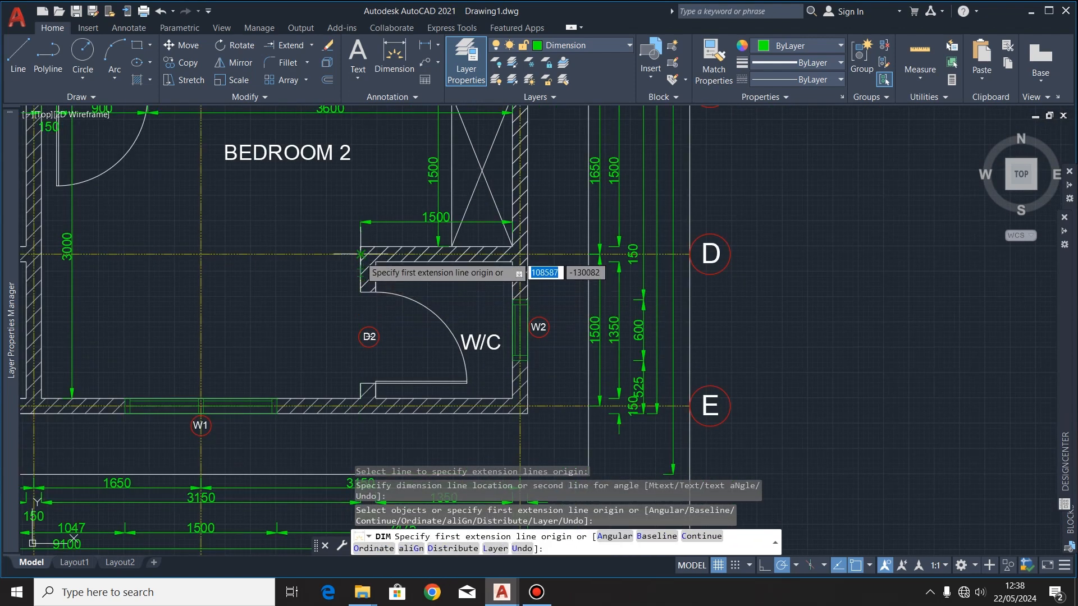
Step: Dimension the Bedroom 2 face of the W/C wall from its corner at grid D down to the D2 door opening
{"action": "scroll", "coordinate": [361, 255], "scroll_direction": "up", "scroll_amount": 4}
{"action": "key", "text": "Return"}
{"action": "left_click", "coordinate": [364, 283]}
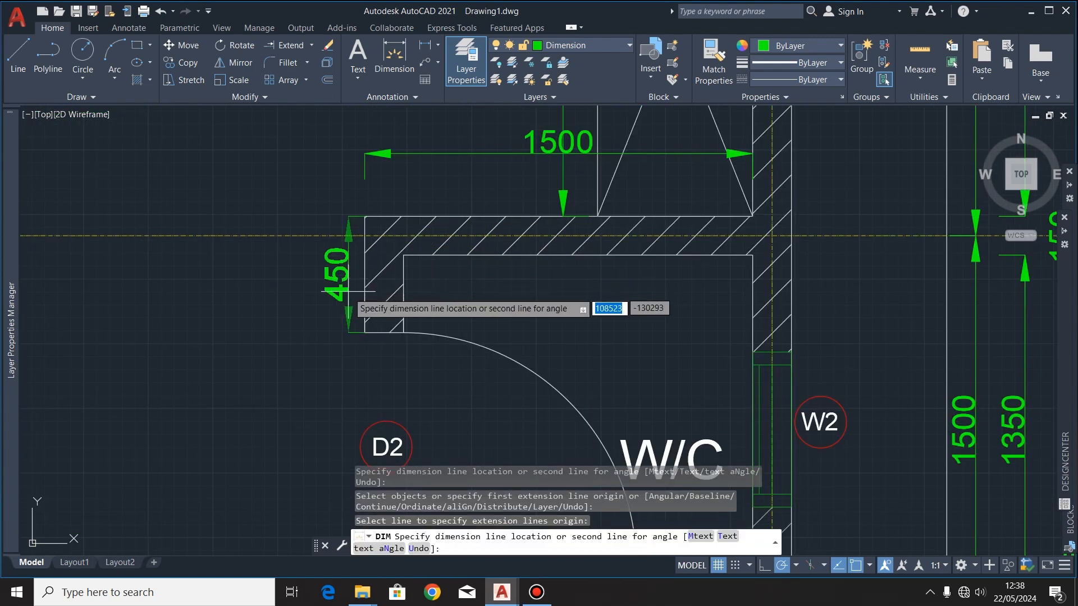
{"action": "left_click", "coordinate": [347, 291]}
{"action": "scroll", "coordinate": [347, 292], "scroll_direction": "down", "scroll_amount": 3}
{"action": "scroll", "coordinate": [337, 287], "scroll_direction": "up", "scroll_amount": 2}
{"action": "key", "text": "Escape"}
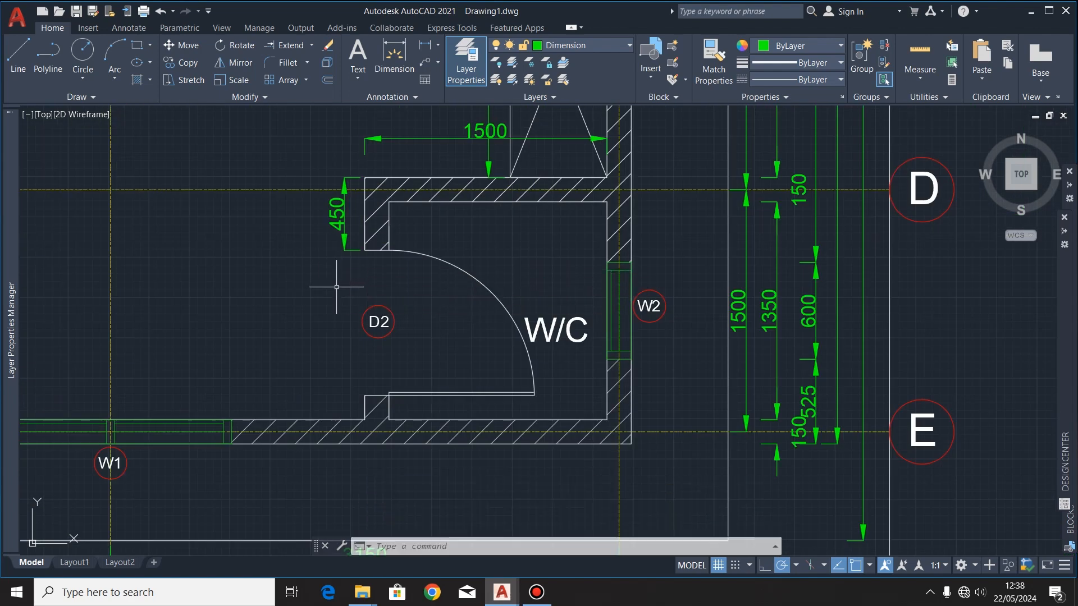
Step: Continue that chain down across the W/C's D2 door opening and the wall stub to the grid E wall, ending it
{"action": "left_click", "coordinate": [391, 284]}
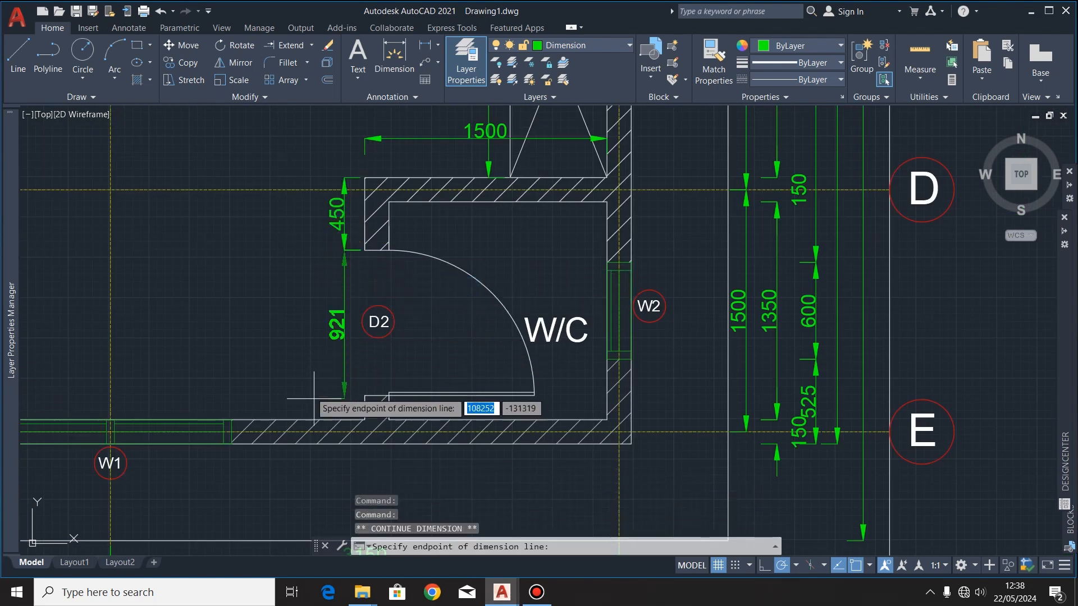
{"action": "scroll", "coordinate": [362, 382], "scroll_direction": "up", "scroll_amount": 3}
{"action": "left_click", "coordinate": [394, 370]}
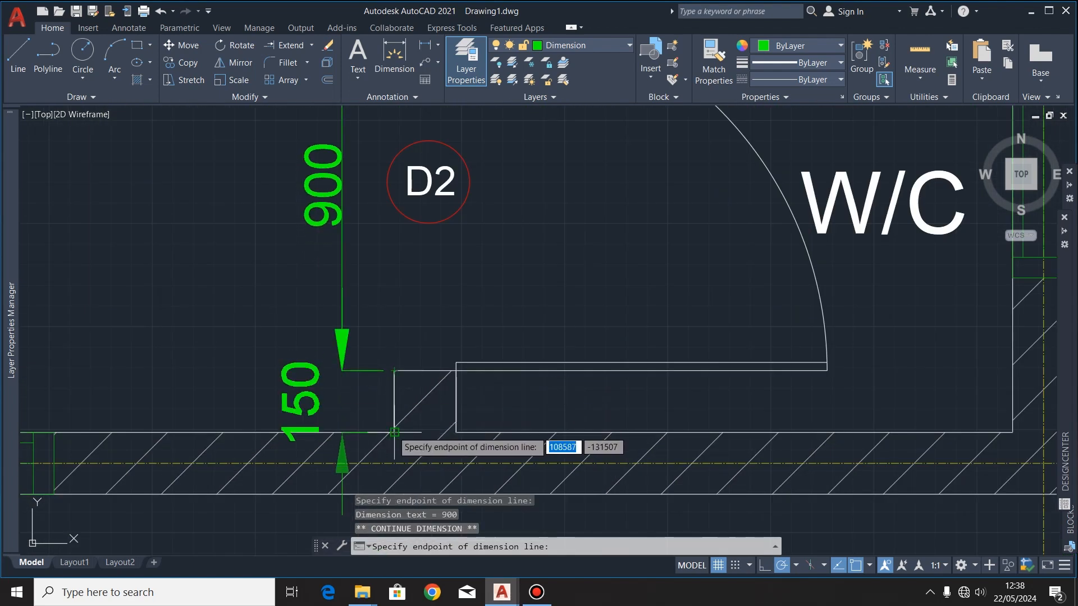
{"action": "key", "text": "Escape"}
{"action": "scroll", "coordinate": [336, 432], "scroll_direction": "down", "scroll_amount": 6}
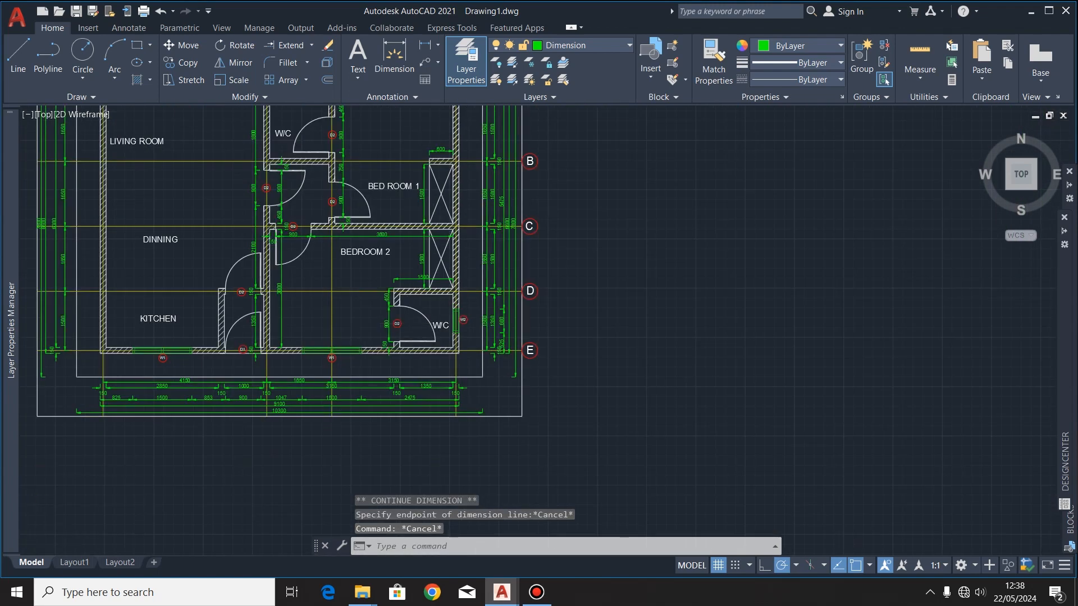
Step: Dimension Bedroom 2's inside width along the grid E wall, from the grid 2 wall to the W/C wall
{"action": "scroll", "coordinate": [357, 365], "scroll_direction": "up", "scroll_amount": 2}
{"action": "scroll", "coordinate": [357, 365], "scroll_direction": "up", "scroll_amount": 2}
{"action": "left_click", "coordinate": [405, 51]}
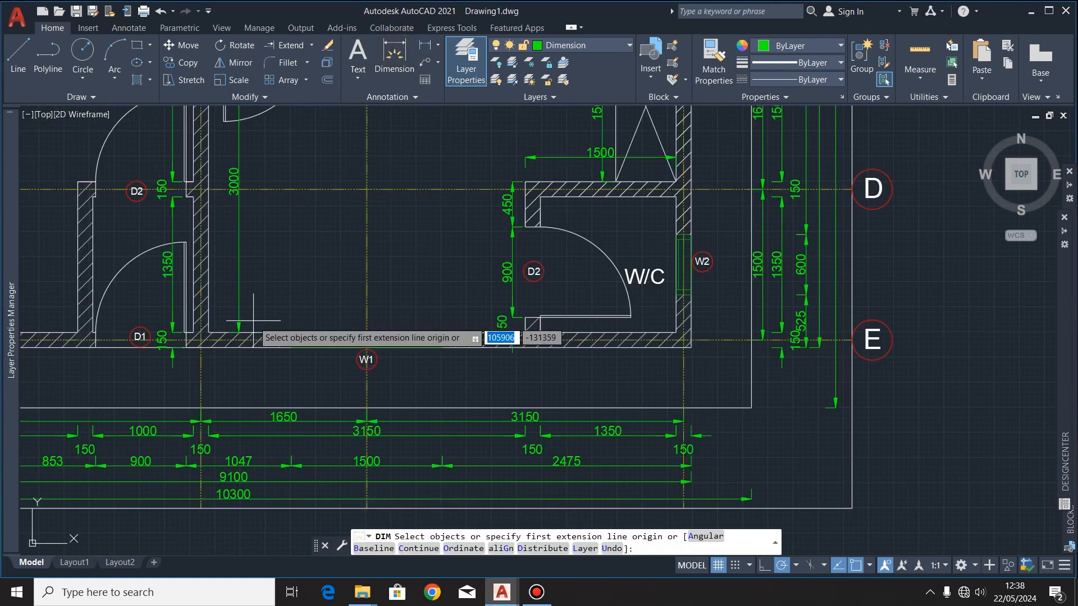
{"action": "left_click", "coordinate": [282, 332]}
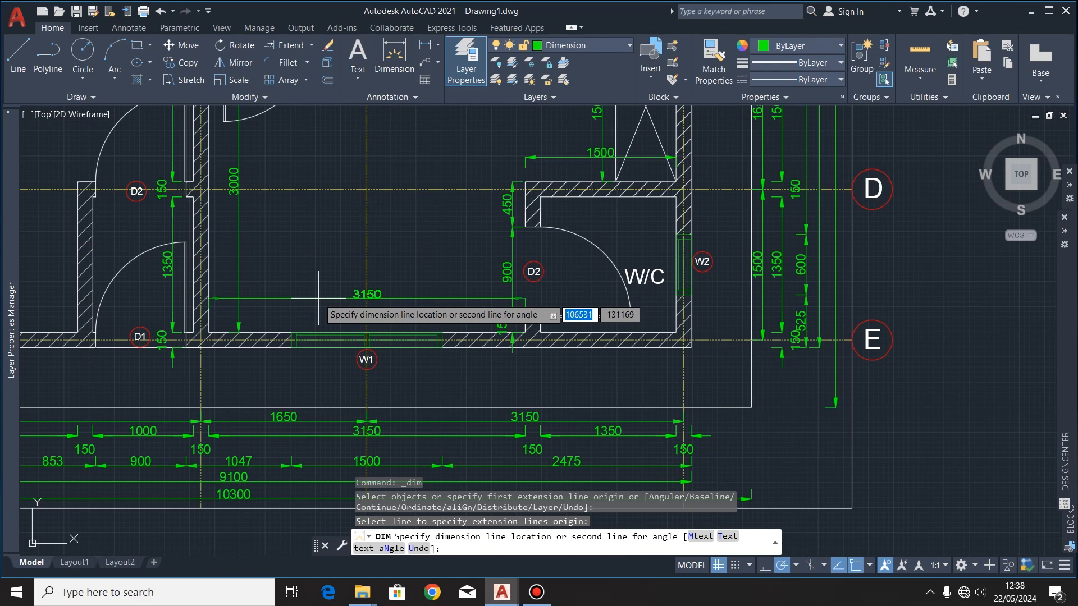
{"action": "left_click", "coordinate": [318, 298]}
Step: Dimension the kitchen side of the partition between grids D and E, and the kitchen's inside width along the grid E wall
{"action": "scroll", "coordinate": [318, 298], "scroll_direction": "down", "scroll_amount": 5}
{"action": "scroll", "coordinate": [393, 334], "scroll_direction": "up", "scroll_amount": 5}
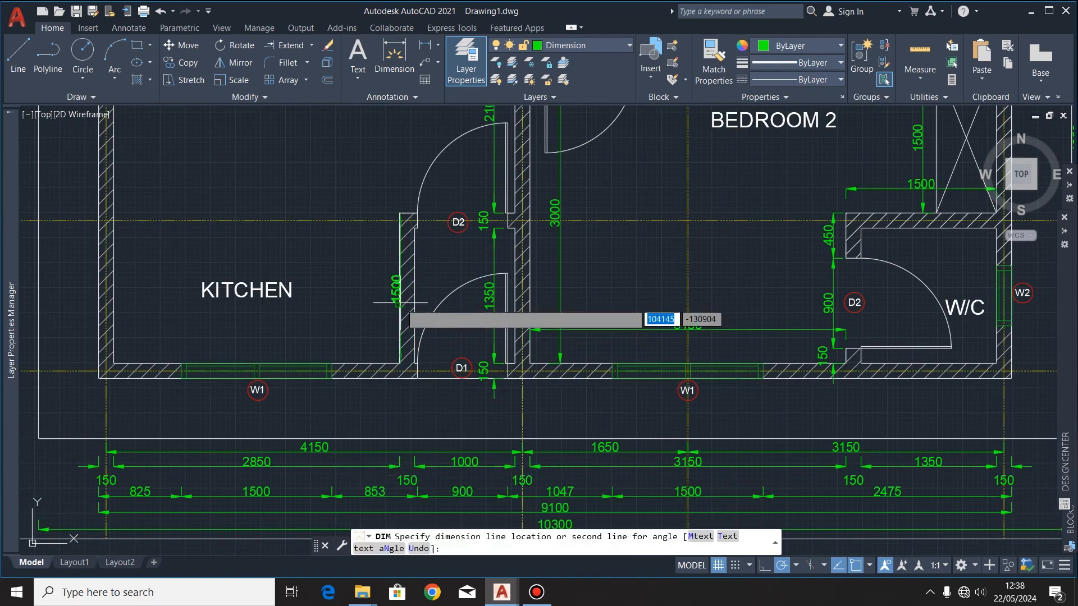
{"action": "left_click", "coordinate": [378, 337]}
{"action": "key", "text": "Return"}
{"action": "left_click", "coordinate": [347, 363]}
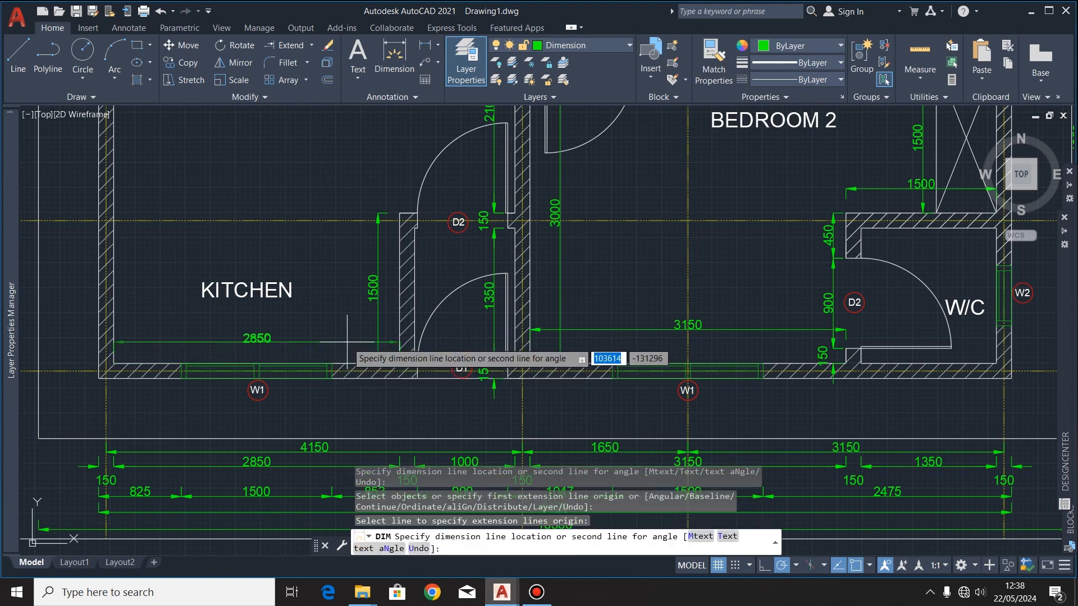
Step: Dimension the living room's inside width along the grid A wall between grids 1 and 2
{"action": "scroll", "coordinate": [347, 341], "scroll_direction": "down", "scroll_amount": 4}
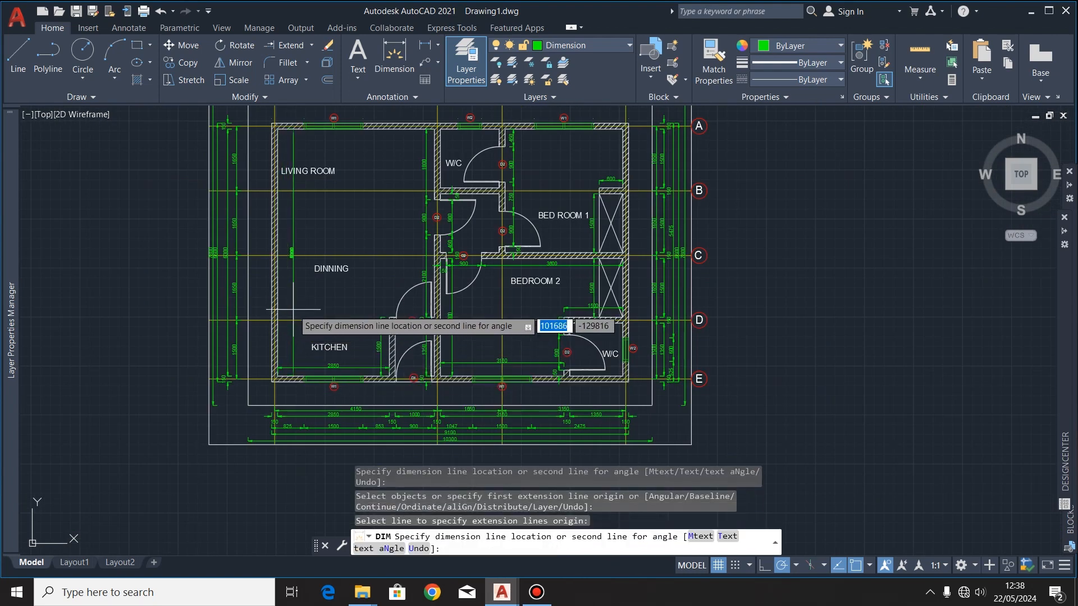
{"action": "left_click", "coordinate": [381, 140]}
{"action": "scroll", "coordinate": [480, 132], "scroll_direction": "up", "scroll_amount": 4}
Step: Dimension the inside width of the upper W/C along the grid A wall between grids 2 and 3
{"action": "key", "text": "Return"}
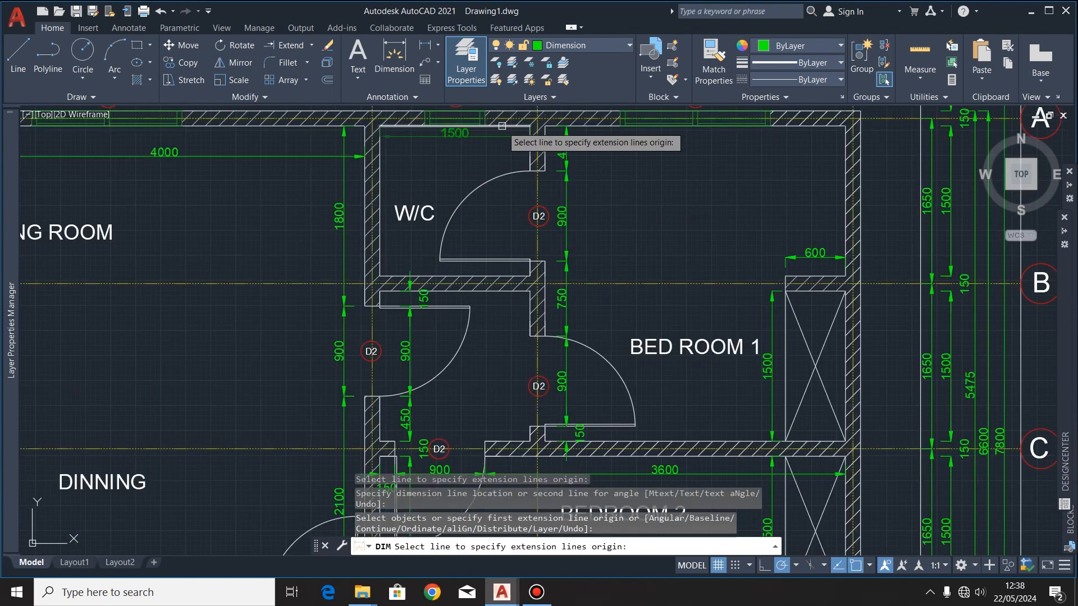
{"action": "left_click", "coordinate": [500, 127]}
{"action": "left_click", "coordinate": [426, 153]}
{"action": "scroll", "coordinate": [332, 173], "scroll_direction": "down", "scroll_amount": 2}
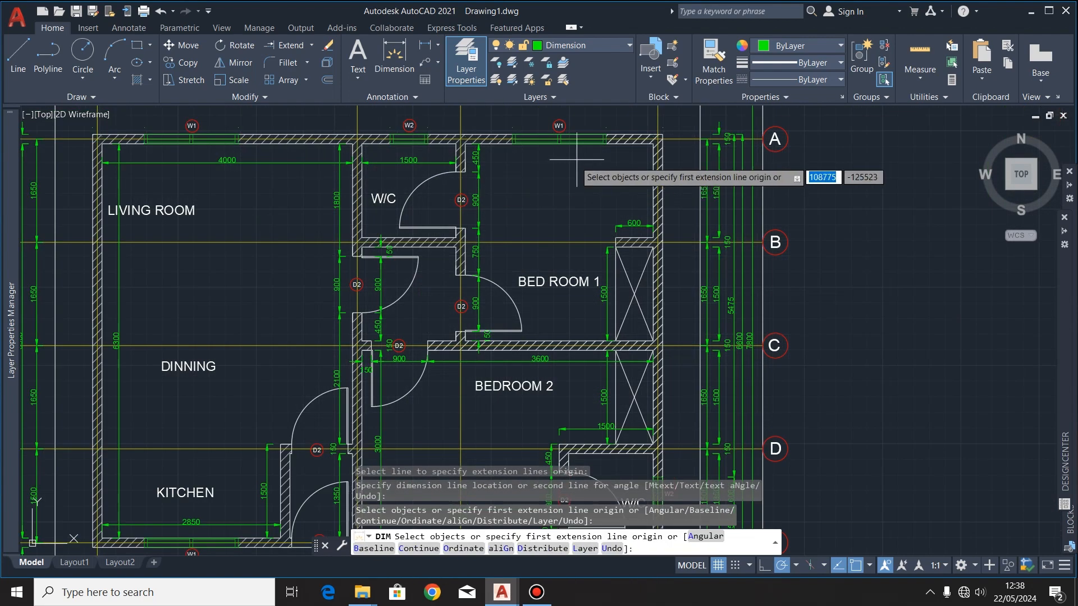
Step: Dimension Bed Room 1's inside width along the grid A wall, aligned with the neighbouring W/C width dimension
{"action": "key", "text": "Return"}
{"action": "left_click", "coordinate": [628, 146]}
{"action": "scroll", "coordinate": [446, 163], "scroll_direction": "up", "scroll_amount": 4}
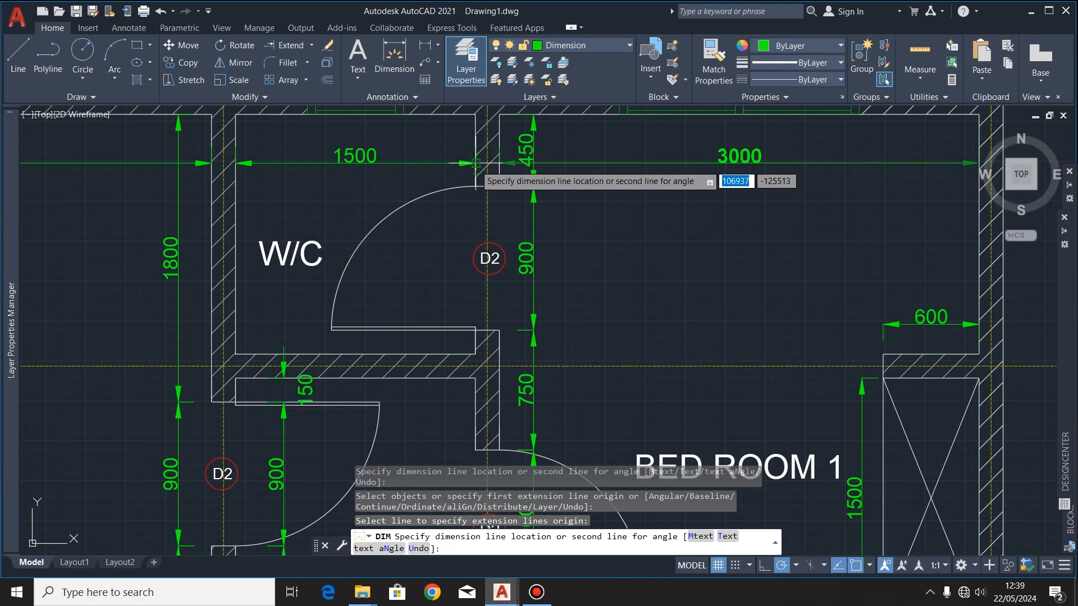
{"action": "left_click", "coordinate": [476, 164]}
{"action": "scroll", "coordinate": [397, 180], "scroll_direction": "down", "scroll_amount": 5}
Step: Dimension the corridor face of the grid 3 wall from the grid B wall down to Bed Room 1's D2 door opening
{"action": "scroll", "coordinate": [513, 189], "scroll_direction": "up", "scroll_amount": 3}
{"action": "scroll", "coordinate": [512, 196], "scroll_direction": "down", "scroll_amount": 4}
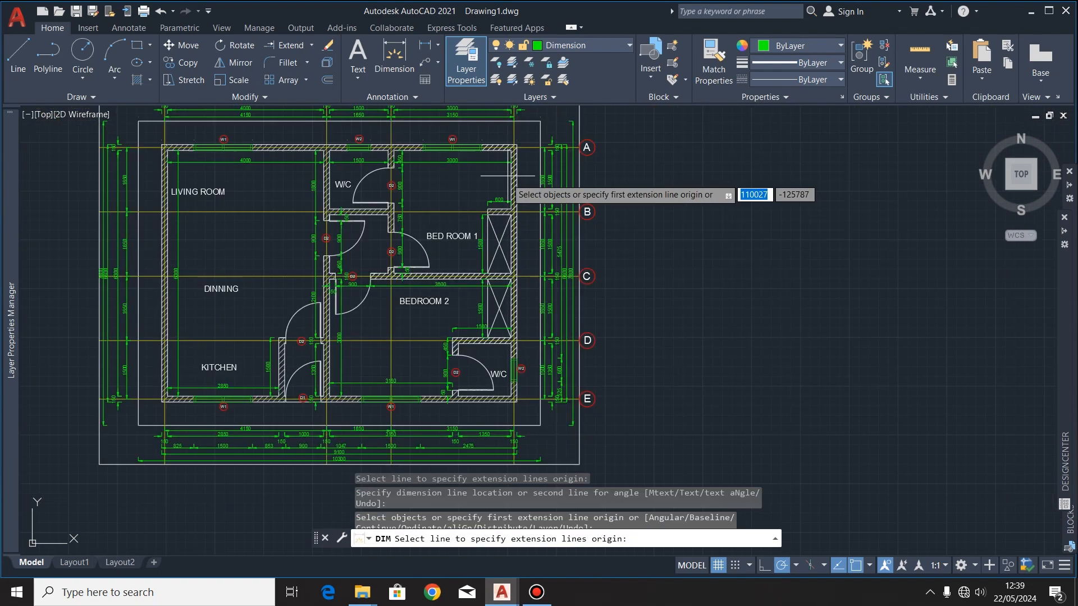
{"action": "scroll", "coordinate": [428, 178], "scroll_direction": "up", "scroll_amount": 3}
{"action": "scroll", "coordinate": [287, 203], "scroll_direction": "up", "scroll_amount": 2}
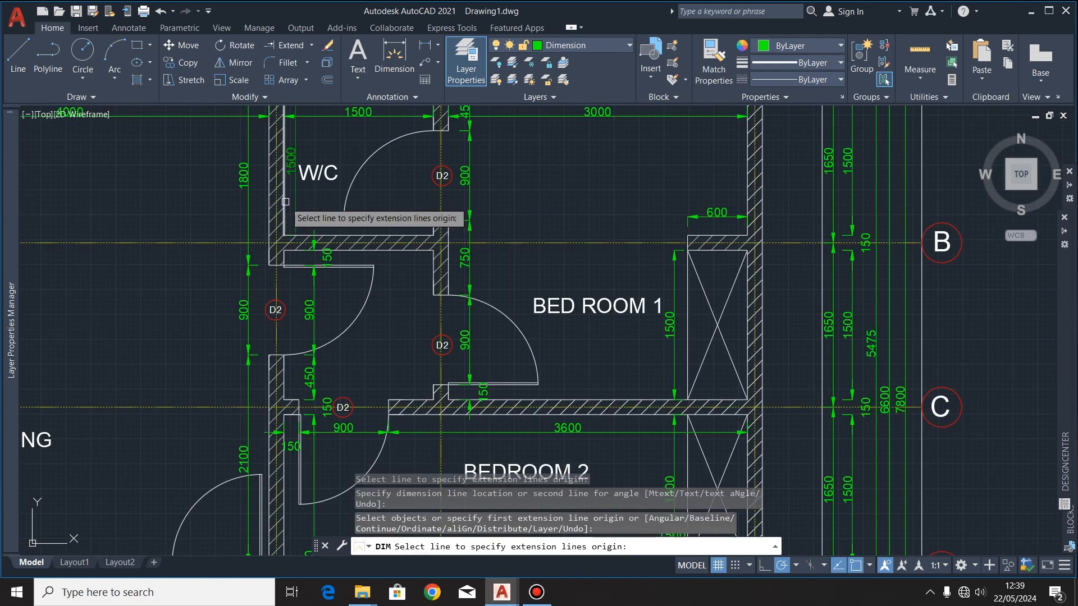
{"action": "key", "text": "Escape"}
{"action": "scroll", "coordinate": [348, 224], "scroll_direction": "down", "scroll_amount": 4}
{"action": "scroll", "coordinate": [410, 263], "scroll_direction": "up", "scroll_amount": 3}
{"action": "scroll", "coordinate": [413, 224], "scroll_direction": "up", "scroll_amount": 2}
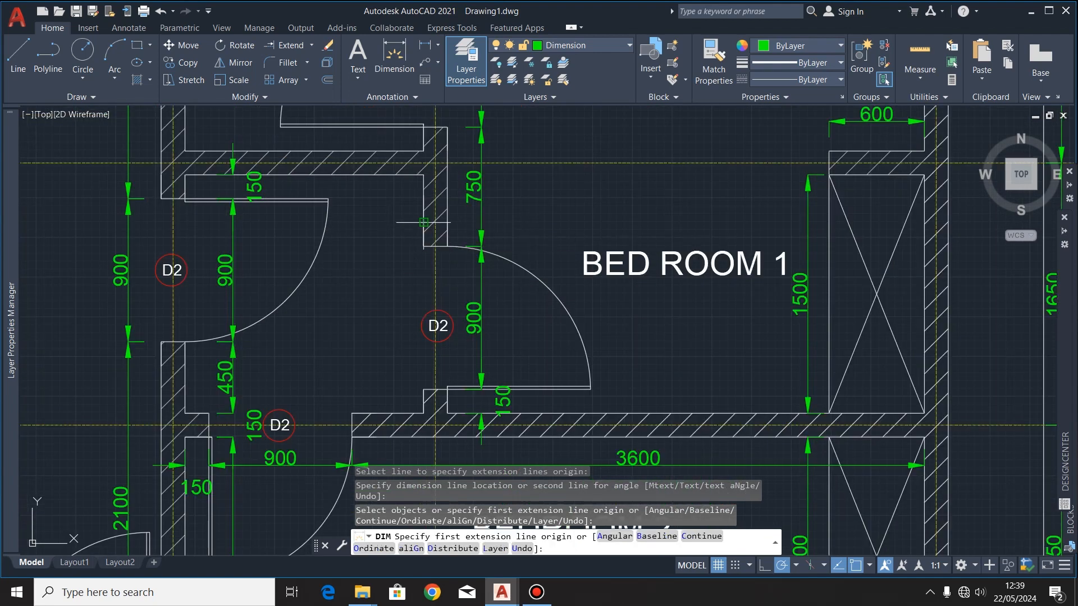
{"action": "key", "text": "Return"}
{"action": "left_click", "coordinate": [421, 189]}
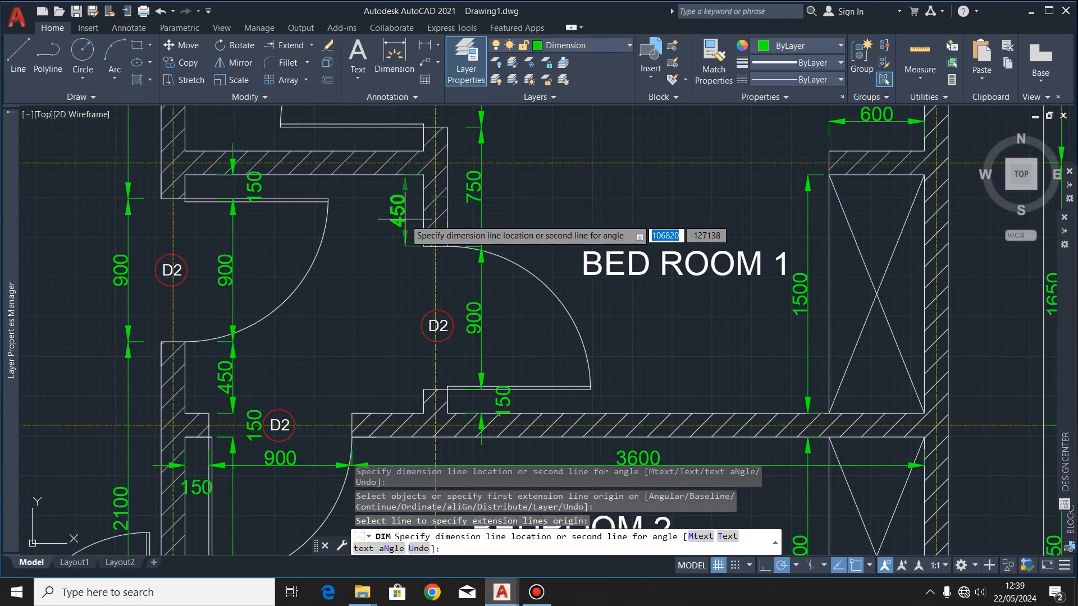
{"action": "left_click", "coordinate": [403, 270]}
Step: Continue the corridor-side chain down across Bed Room 1's D2 opening and the wall stub to the grid C wall, ending it
{"action": "scroll", "coordinate": [409, 194], "scroll_direction": "down", "scroll_amount": 4}
{"action": "scroll", "coordinate": [409, 266], "scroll_direction": "up", "scroll_amount": 2}
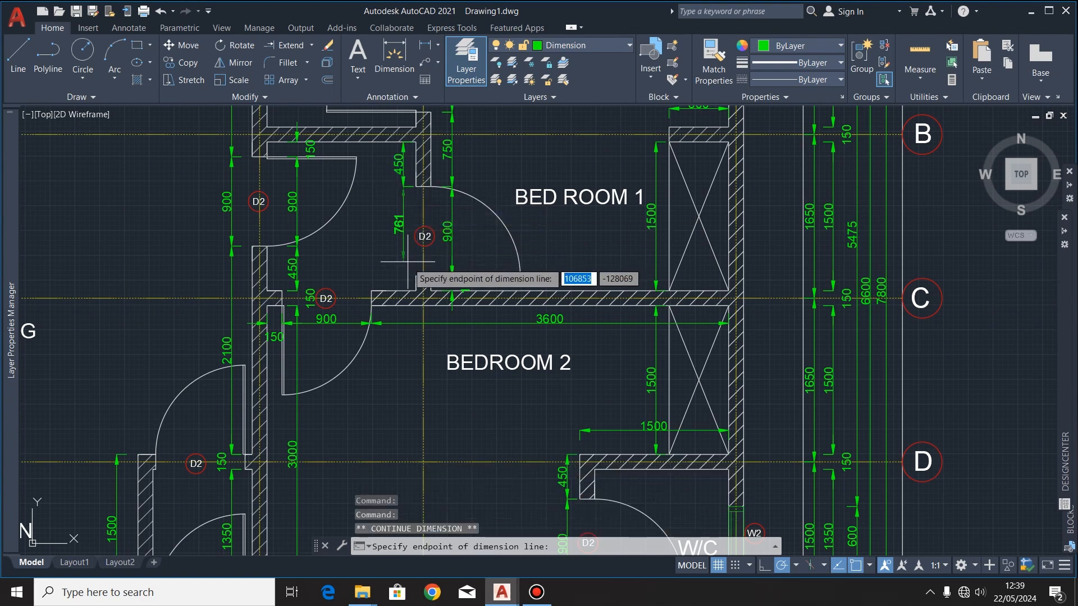
{"action": "scroll", "coordinate": [409, 262], "scroll_direction": "up", "scroll_amount": 4}
{"action": "left_click", "coordinate": [395, 298]}
{"action": "key", "text": "Escape"}
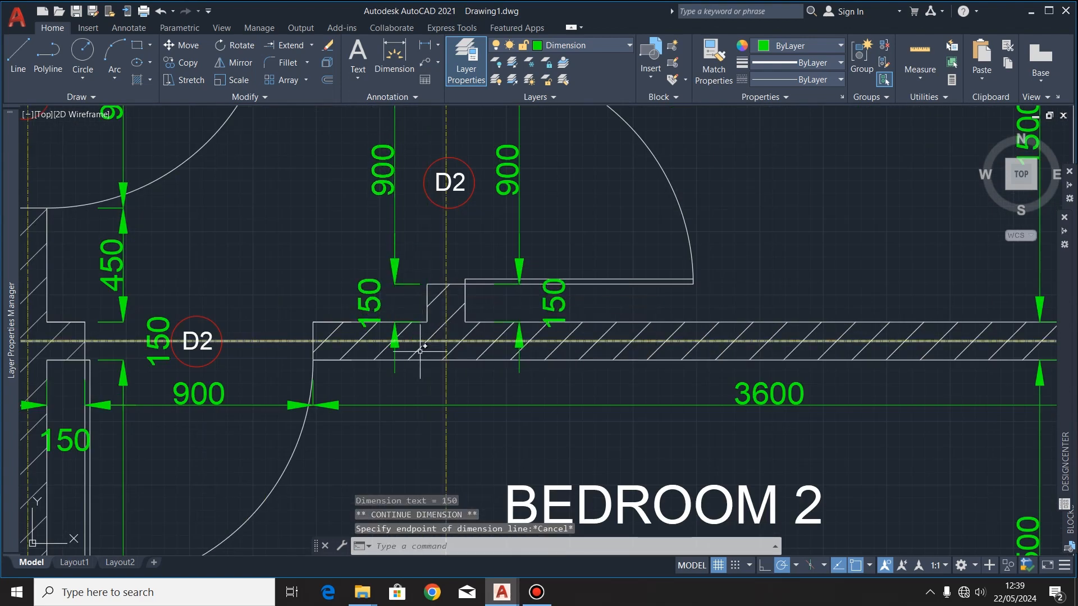
Step: Review the whole dimensioned floor plan for missing dimensions and badly placed room labels
{"action": "scroll", "coordinate": [381, 276], "scroll_direction": "down", "scroll_amount": 2}
{"action": "scroll", "coordinate": [406, 274], "scroll_direction": "down", "scroll_amount": 3}
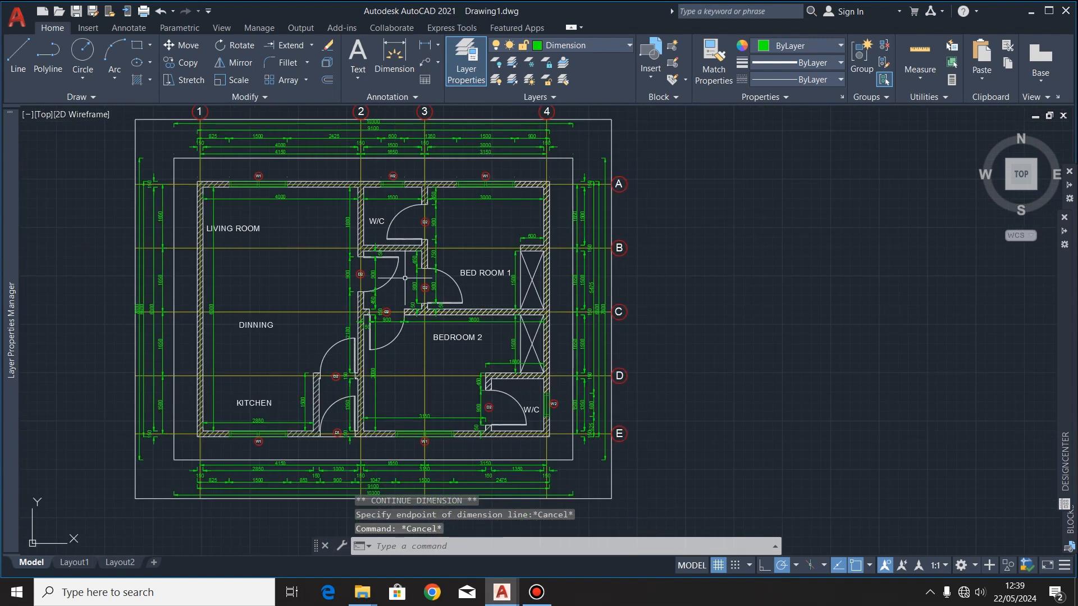
{"action": "scroll", "coordinate": [325, 212], "scroll_direction": "up", "scroll_amount": 2}
{"action": "scroll", "coordinate": [287, 211], "scroll_direction": "down", "scroll_amount": 2}
{"action": "scroll", "coordinate": [253, 209], "scroll_direction": "up", "scroll_amount": 1}
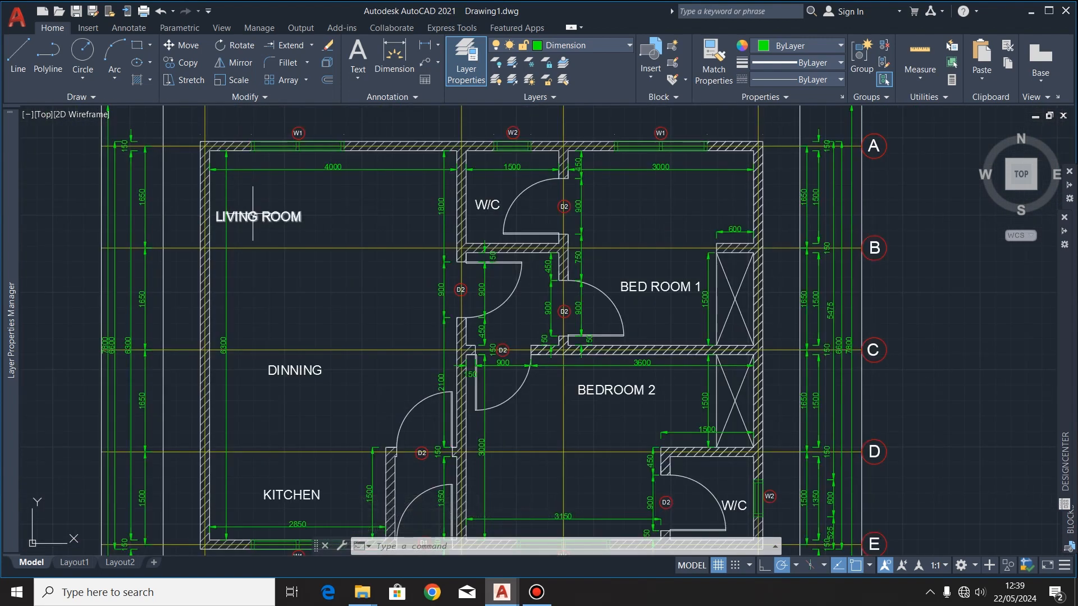
{"action": "scroll", "coordinate": [311, 211], "scroll_direction": "down", "scroll_amount": 2}
{"action": "scroll", "coordinate": [371, 294], "scroll_direction": "down", "scroll_amount": 2}
{"action": "scroll", "coordinate": [357, 241], "scroll_direction": "up", "scroll_amount": 2}
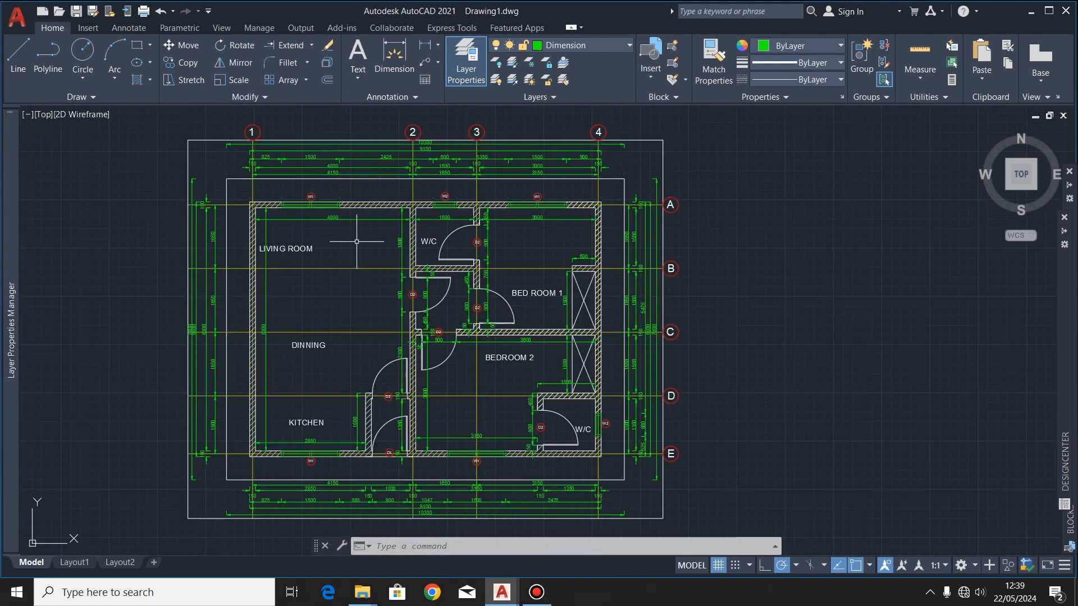
{"action": "scroll", "coordinate": [522, 239], "scroll_direction": "down", "scroll_amount": 2}
{"action": "scroll", "coordinate": [371, 235], "scroll_direction": "up", "scroll_amount": 2}
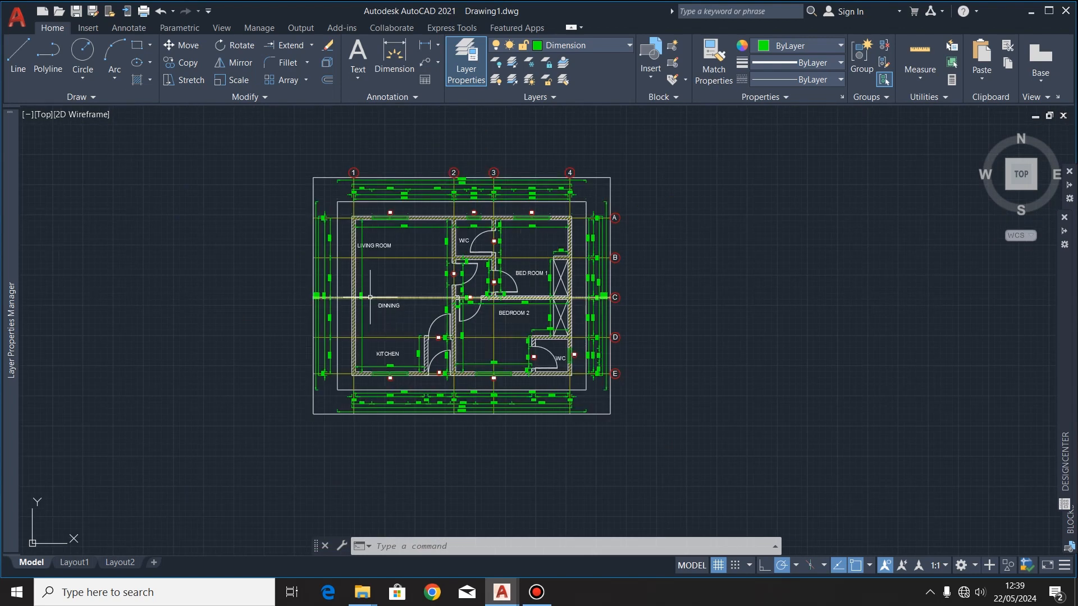
Step: Move the LIVING ROOM label away from the grid 1 wall toward the middle of the room, just above grid line B
{"action": "left_click", "coordinate": [387, 250]}
{"action": "left_click", "coordinate": [181, 45]}
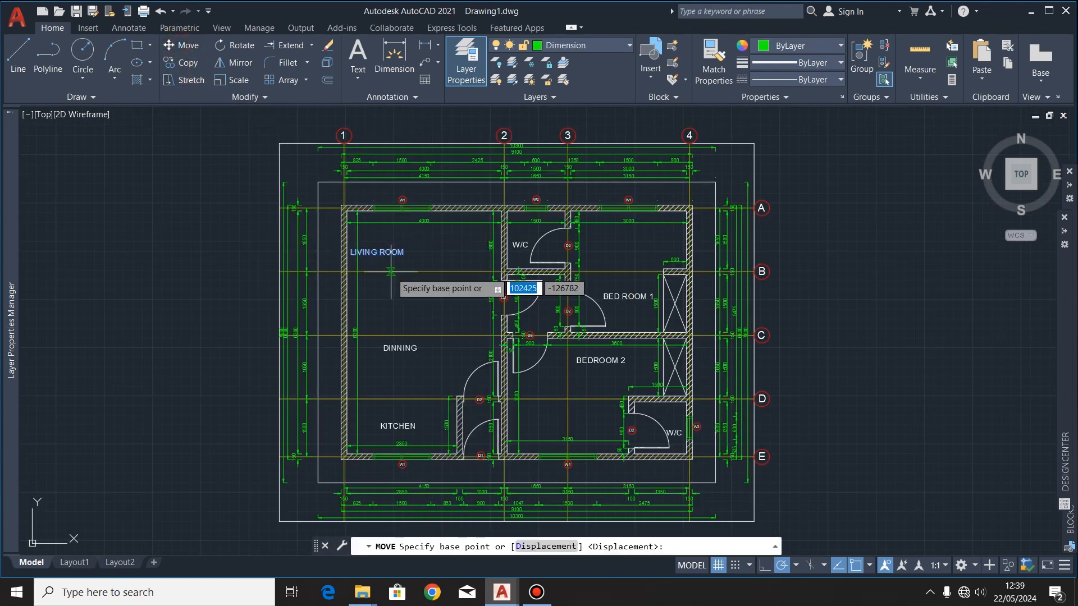
{"action": "scroll", "coordinate": [386, 255], "scroll_direction": "up", "scroll_amount": 2}
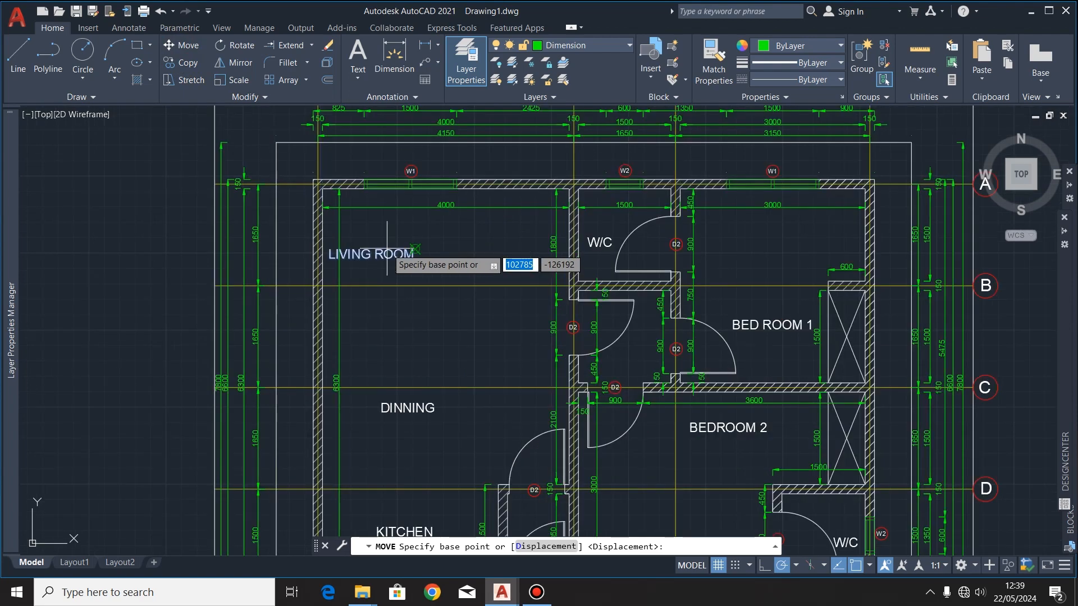
{"action": "left_click", "coordinate": [329, 259]}
{"action": "left_click", "coordinate": [402, 291]}
{"action": "scroll", "coordinate": [454, 247], "scroll_direction": "down", "scroll_amount": 5}
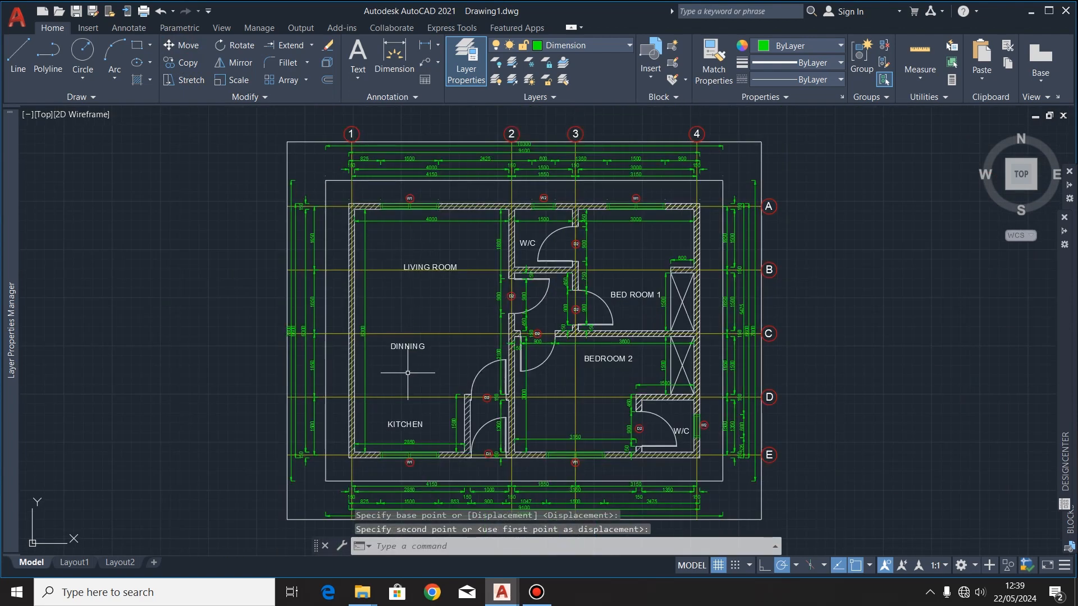
Step: Move the BEDROOM 2 label down and toward grid 2 so it sits on grid line D, near the room's centre
{"action": "scroll", "coordinate": [458, 281], "scroll_direction": "up", "scroll_amount": 5}
{"action": "scroll", "coordinate": [393, 314], "scroll_direction": "down", "scroll_amount": 2}
{"action": "scroll", "coordinate": [616, 361], "scroll_direction": "up", "scroll_amount": 2}
{"action": "left_click", "coordinate": [555, 344]}
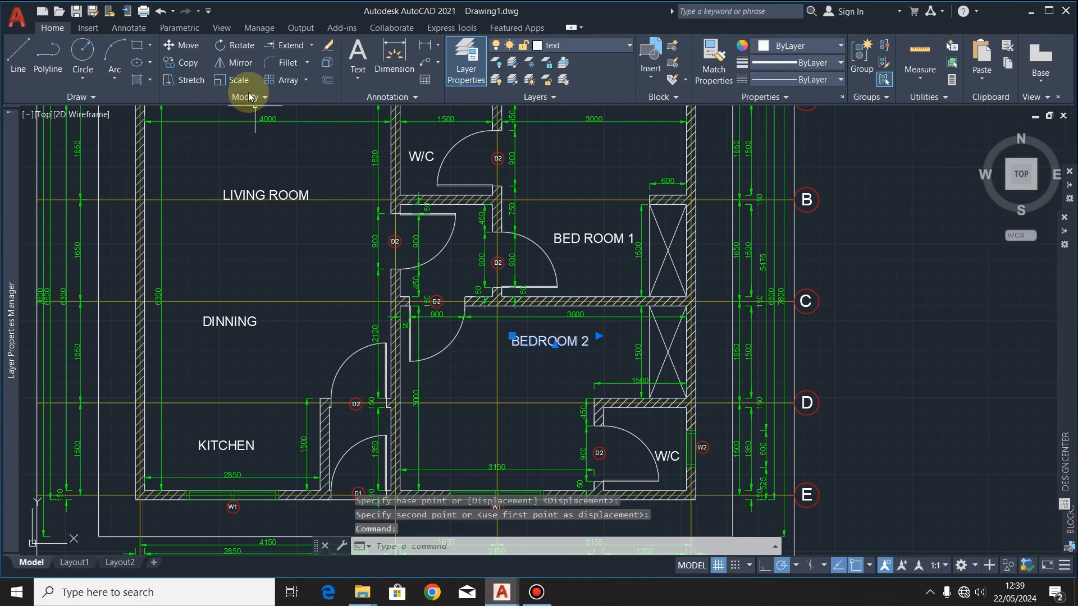
{"action": "left_click", "coordinate": [181, 45]}
{"action": "scroll", "coordinate": [520, 388], "scroll_direction": "up", "scroll_amount": 2}
{"action": "left_click", "coordinate": [507, 322]}
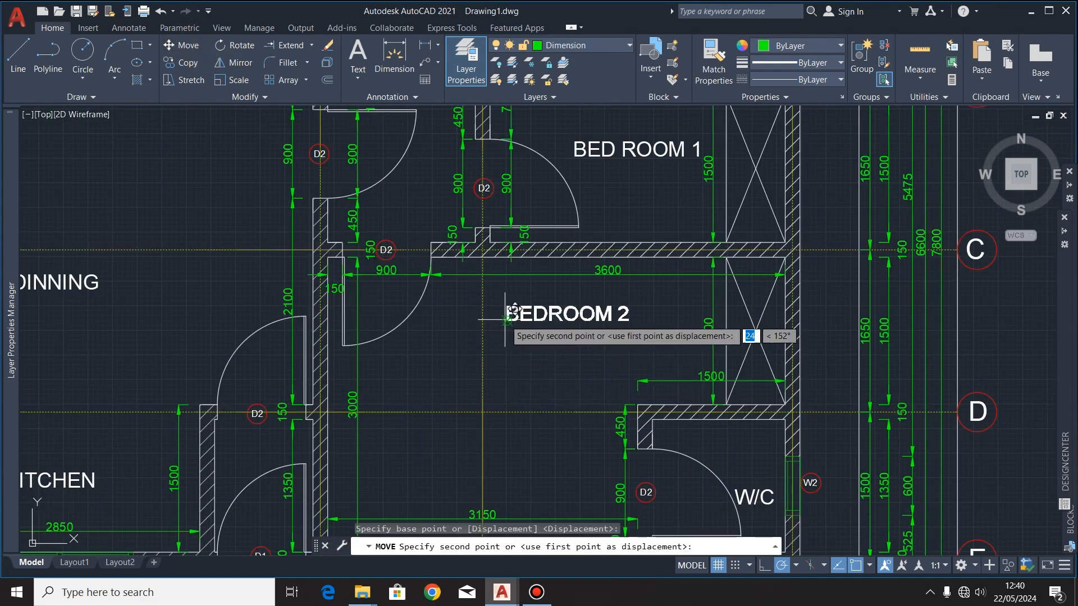
{"action": "left_click", "coordinate": [443, 414]}
Step: Move the BED ROOM 1 label up onto grid line B, clear of the door swing and the wardrobe dimension
{"action": "scroll", "coordinate": [444, 414], "scroll_direction": "down", "scroll_amount": 3}
{"action": "scroll", "coordinate": [555, 320], "scroll_direction": "up", "scroll_amount": 4}
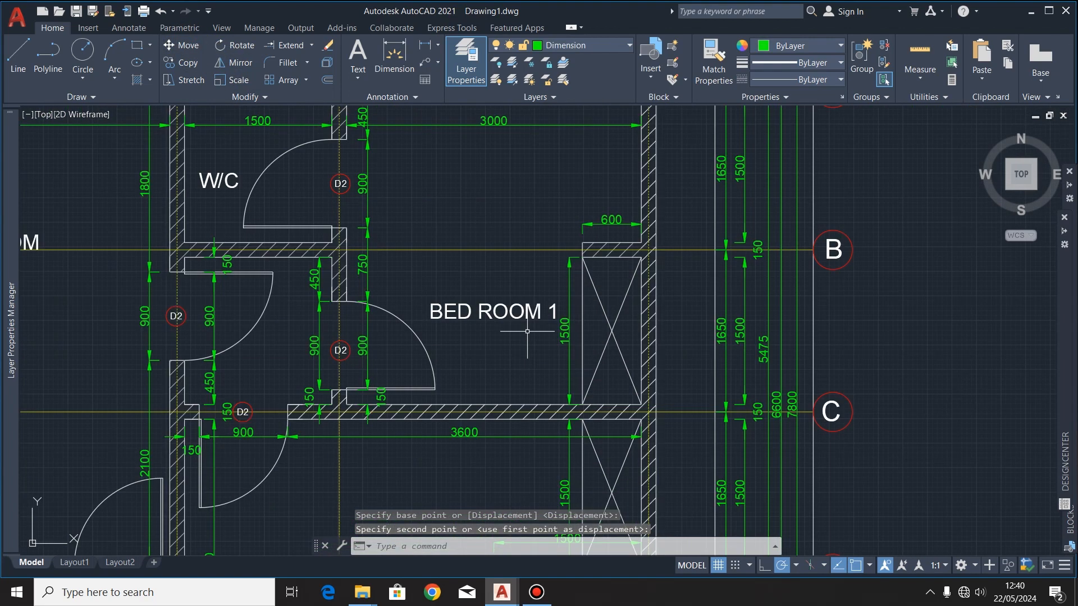
{"action": "left_click", "coordinate": [494, 312]}
{"action": "left_click", "coordinate": [189, 46]}
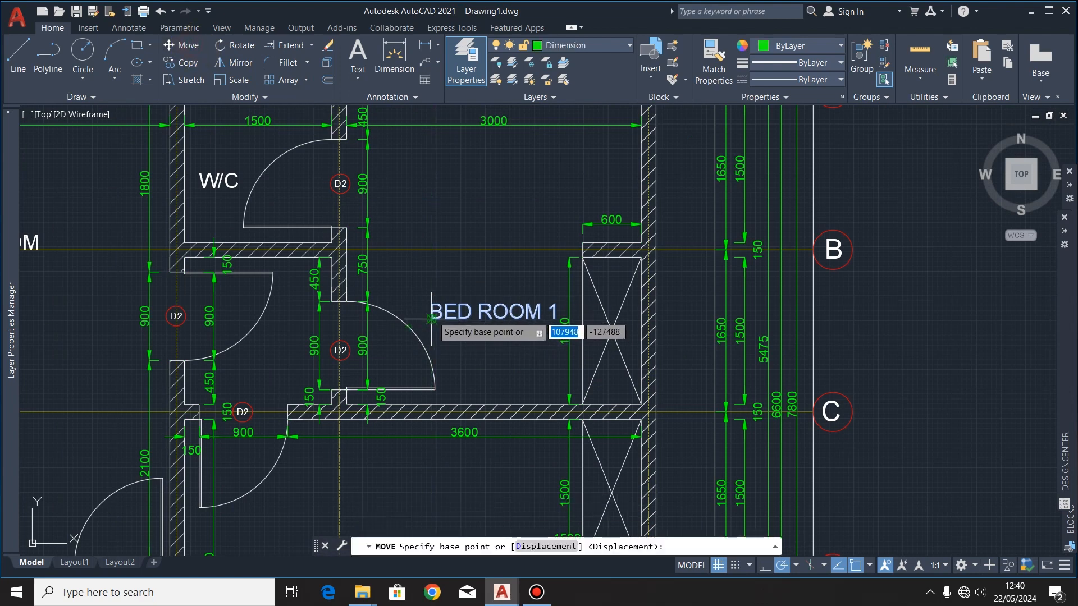
{"action": "left_click", "coordinate": [431, 321]}
{"action": "left_click", "coordinate": [425, 248]}
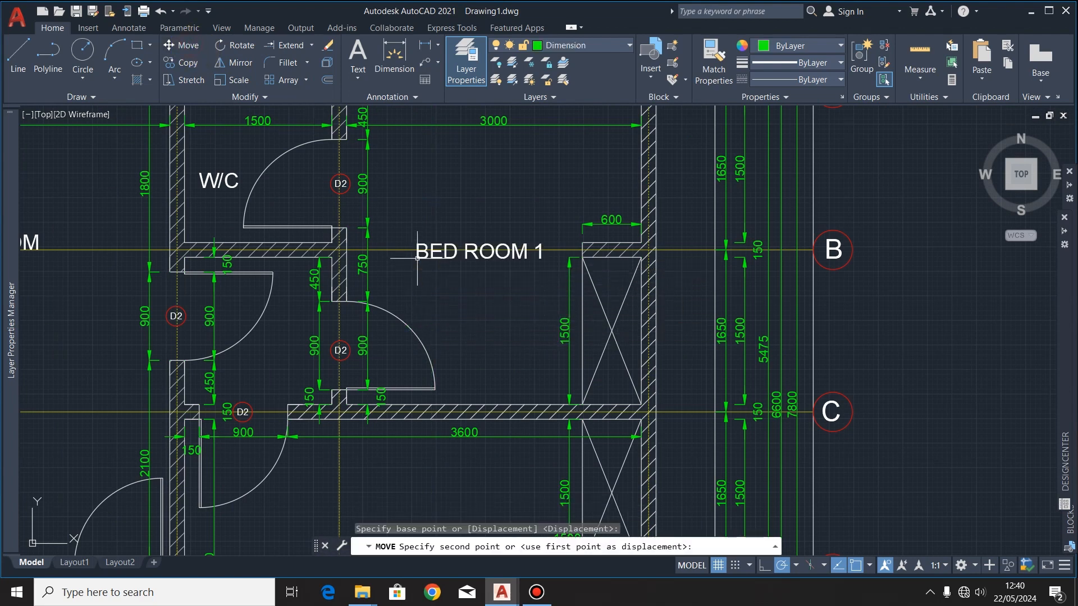
{"action": "scroll", "coordinate": [545, 230], "scroll_direction": "down", "scroll_amount": 4}
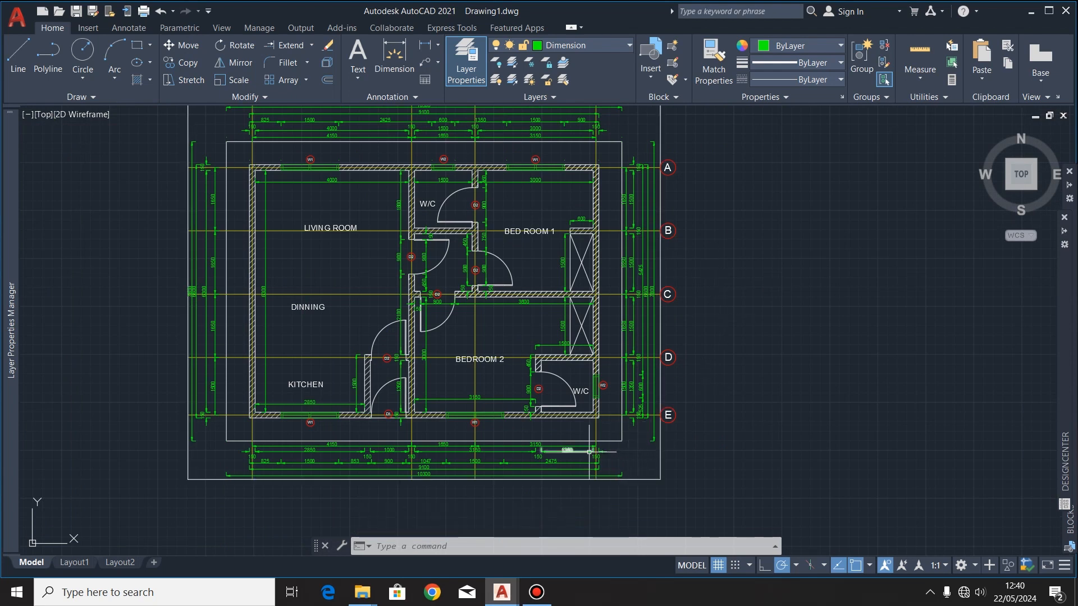
{"action": "middle_click_drag", "start_coordinate": [641, 437], "coordinate": [714, 473]}
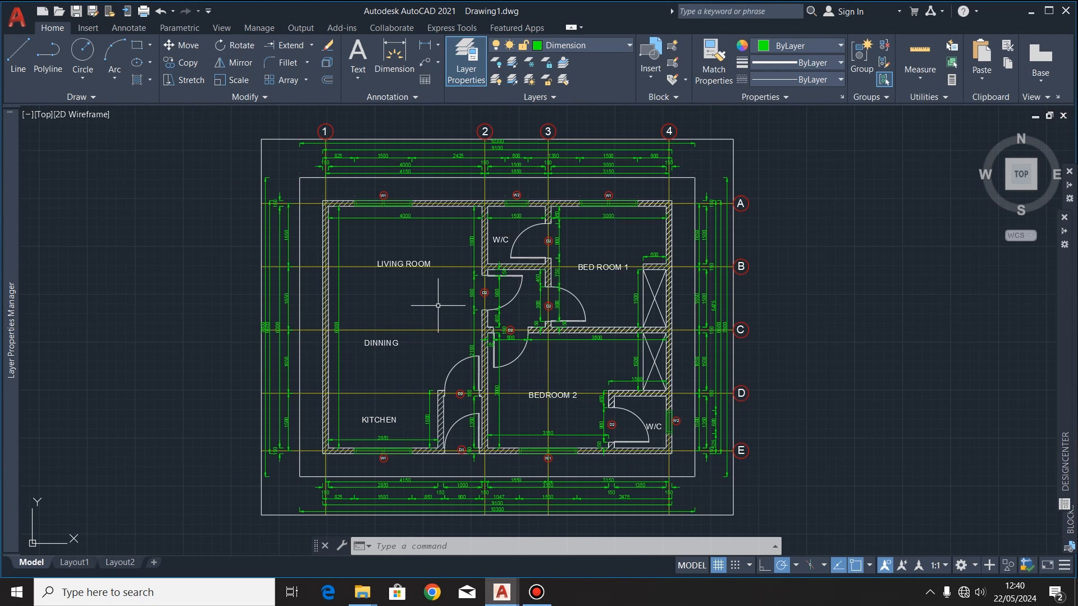
{"action": "middle_click_drag", "start_coordinate": [438, 305], "coordinate": [633, 306]}
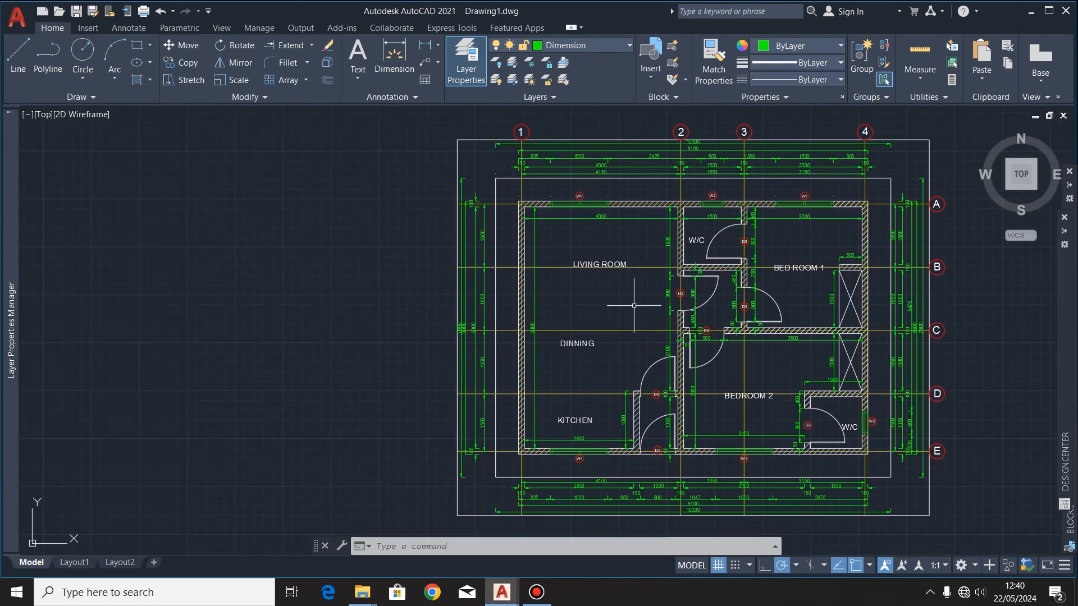